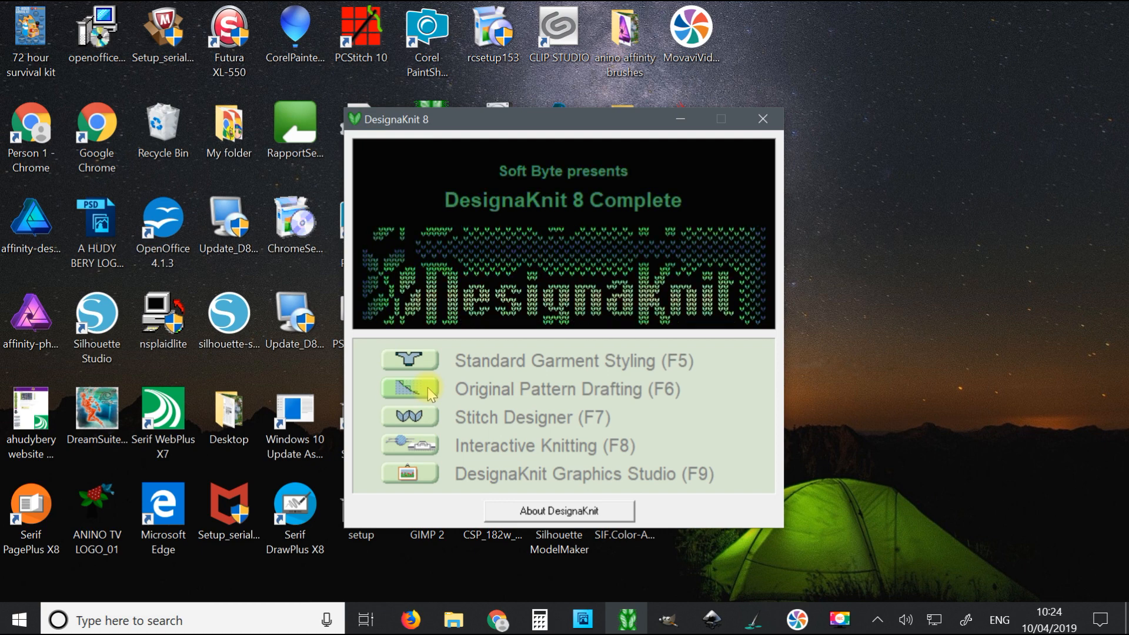
Step: Create a new block piece named "hexagon" in Original Pattern Drafting, using the default tension
{"action": "left_click", "coordinate": [428, 387]}
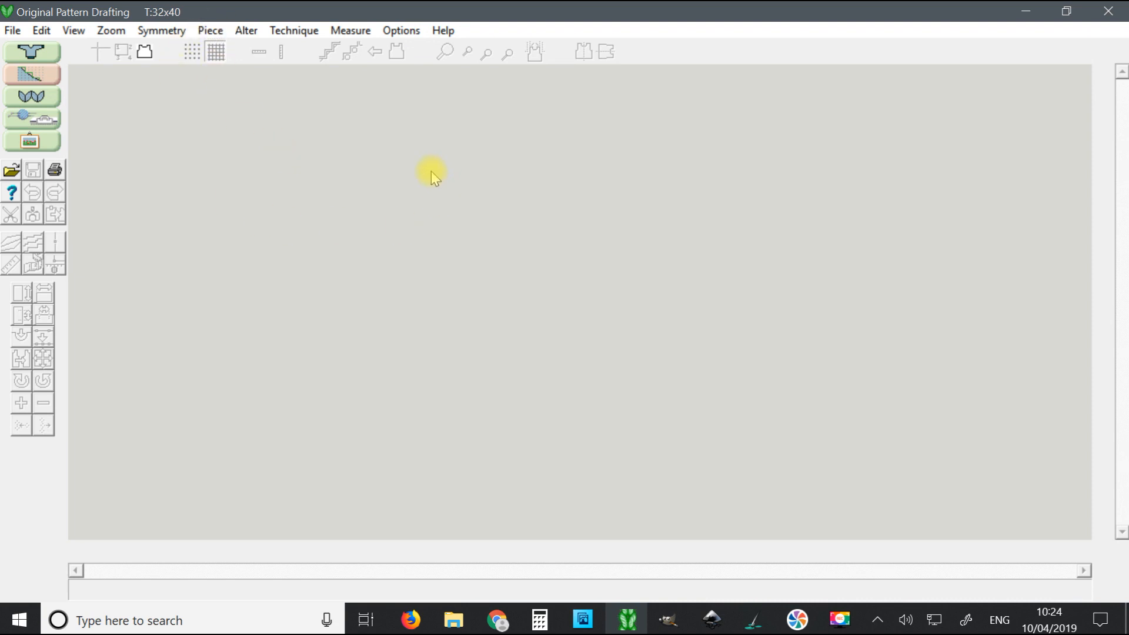
{"action": "left_click", "coordinate": [218, 33]}
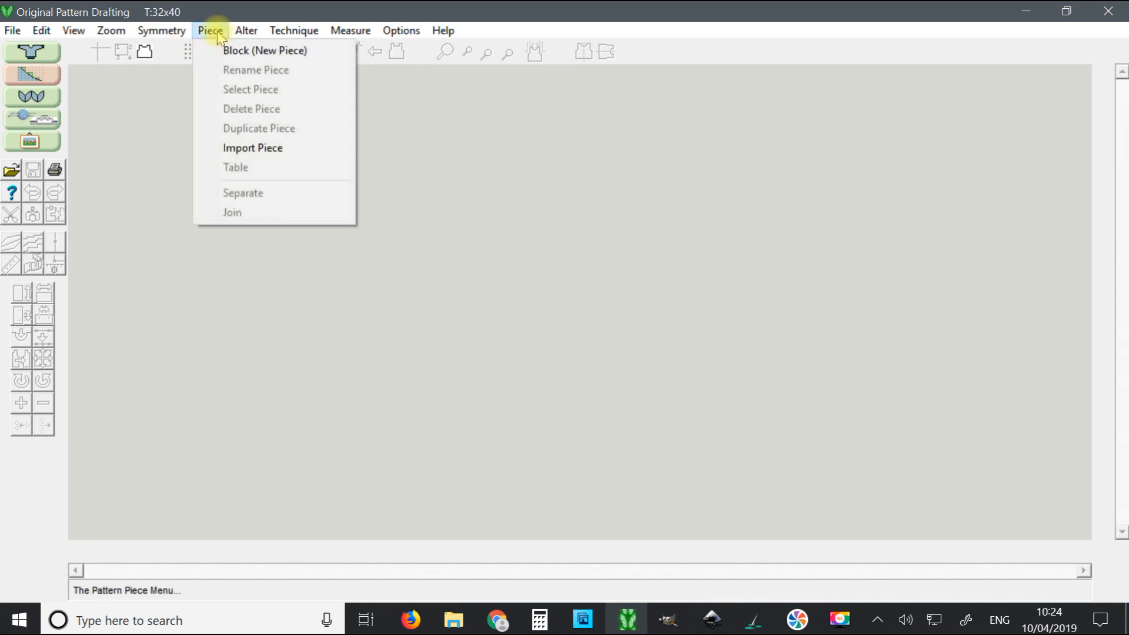
{"action": "left_click", "coordinate": [230, 51]}
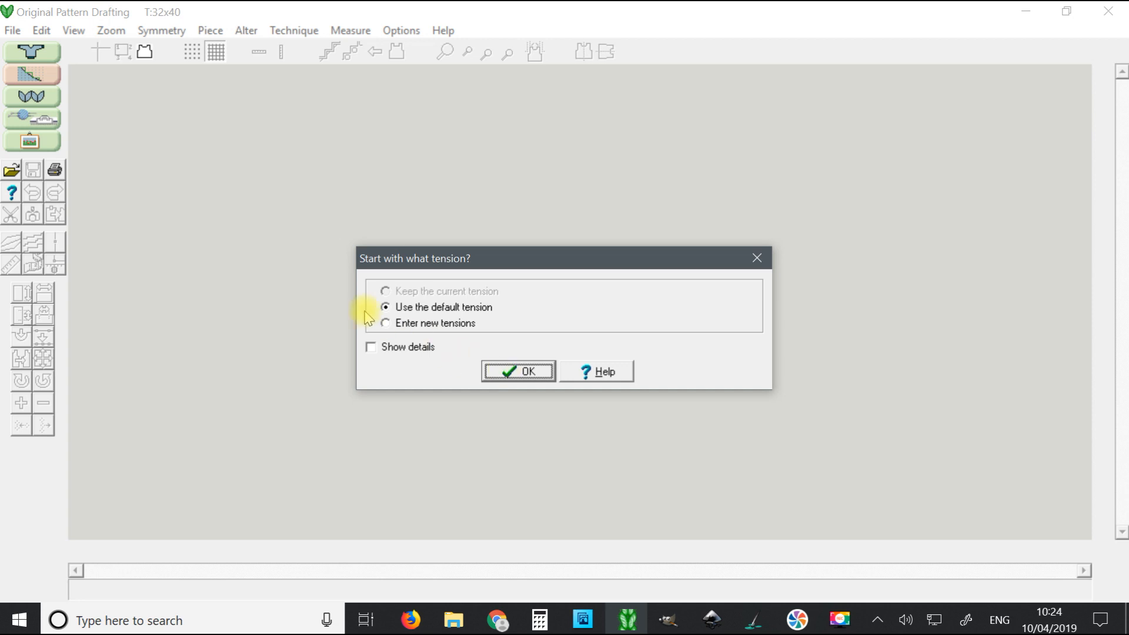
{"action": "left_click", "coordinate": [510, 371]}
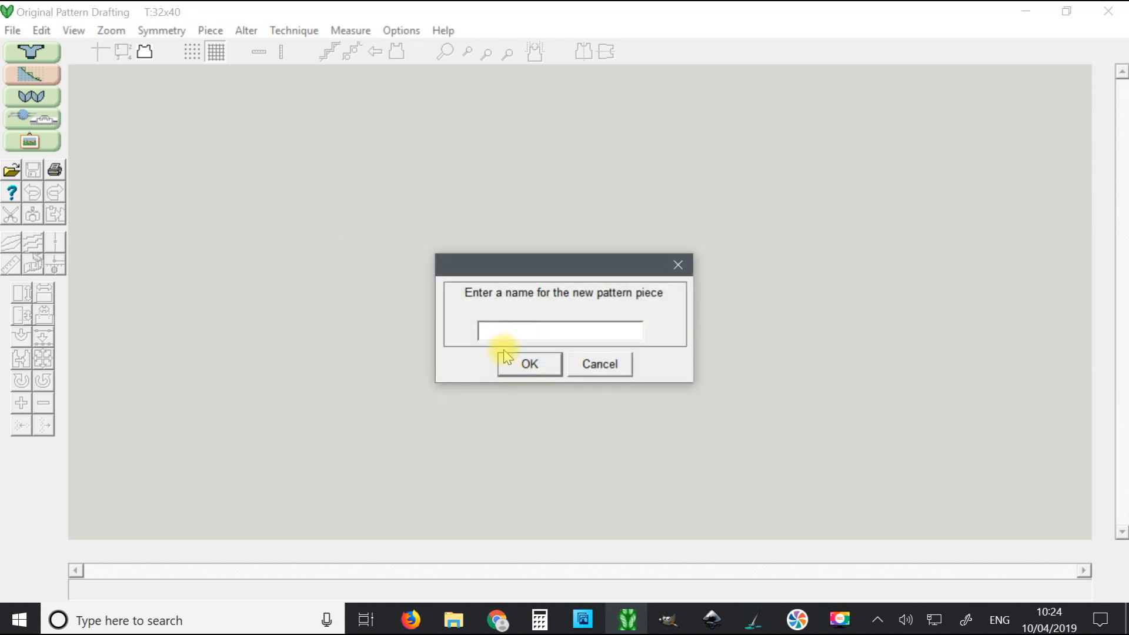
{"action": "type", "text": "hexagon"}
{"action": "key", "text": "Return"}
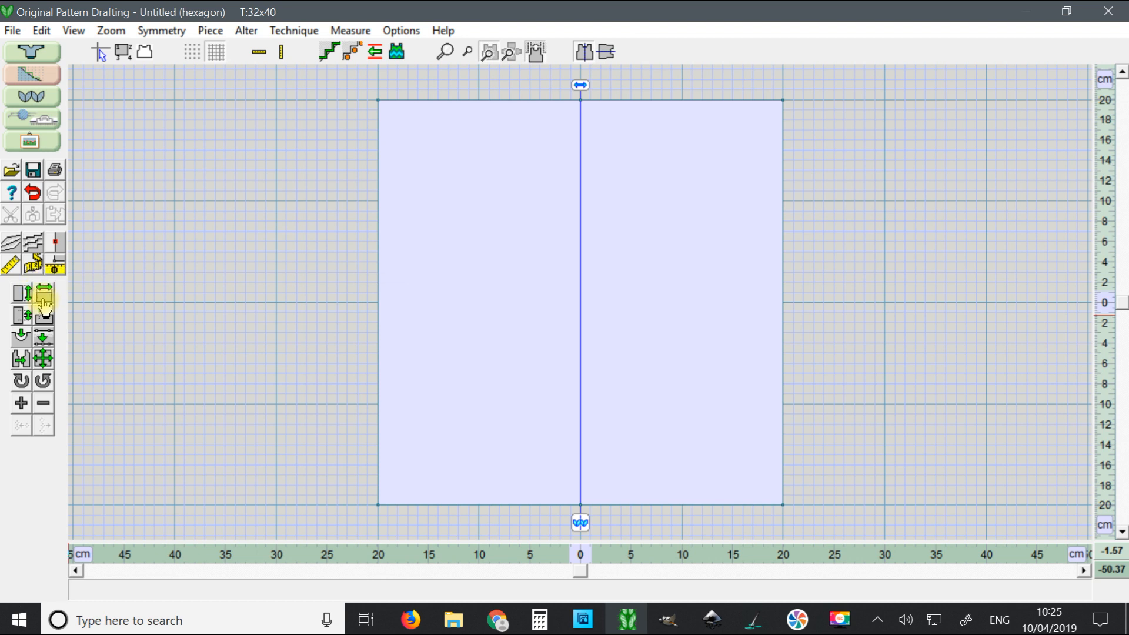
Step: Check the block's fit-to-width and fit-to-length values, closing each without a change
{"action": "left_click", "coordinate": [44, 301]}
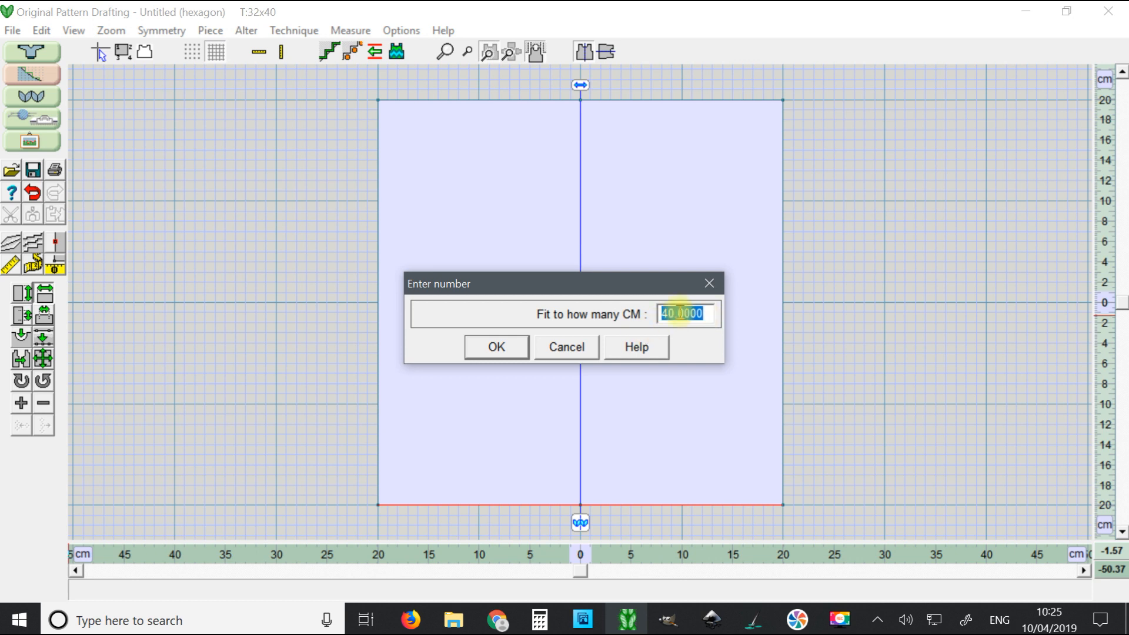
{"action": "left_click", "coordinate": [710, 283]}
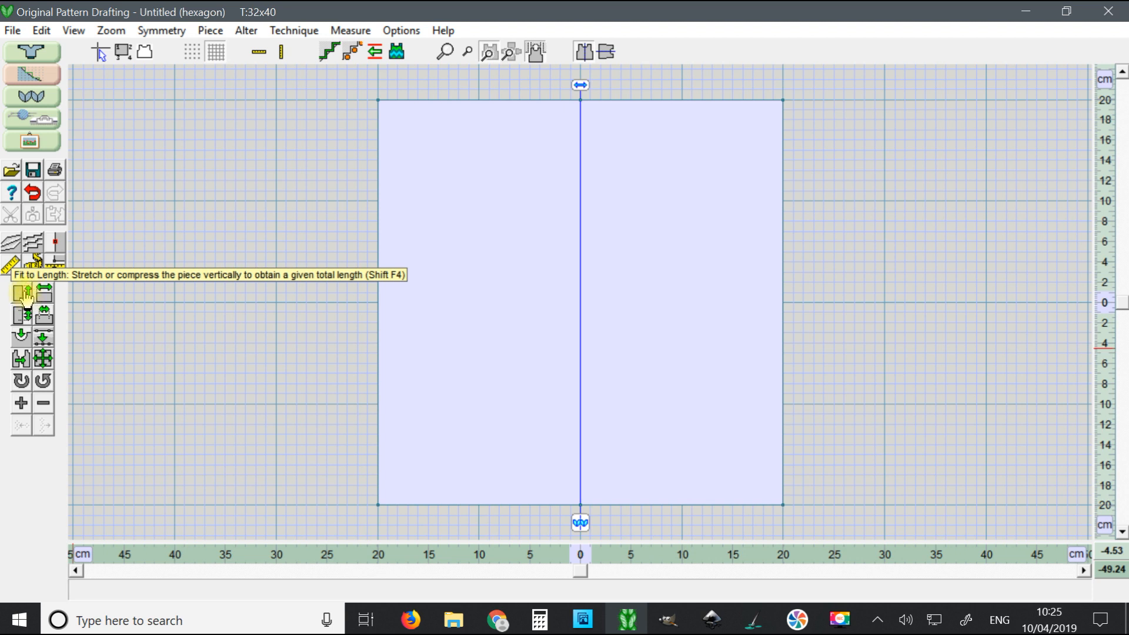
{"action": "left_click", "coordinate": [25, 296]}
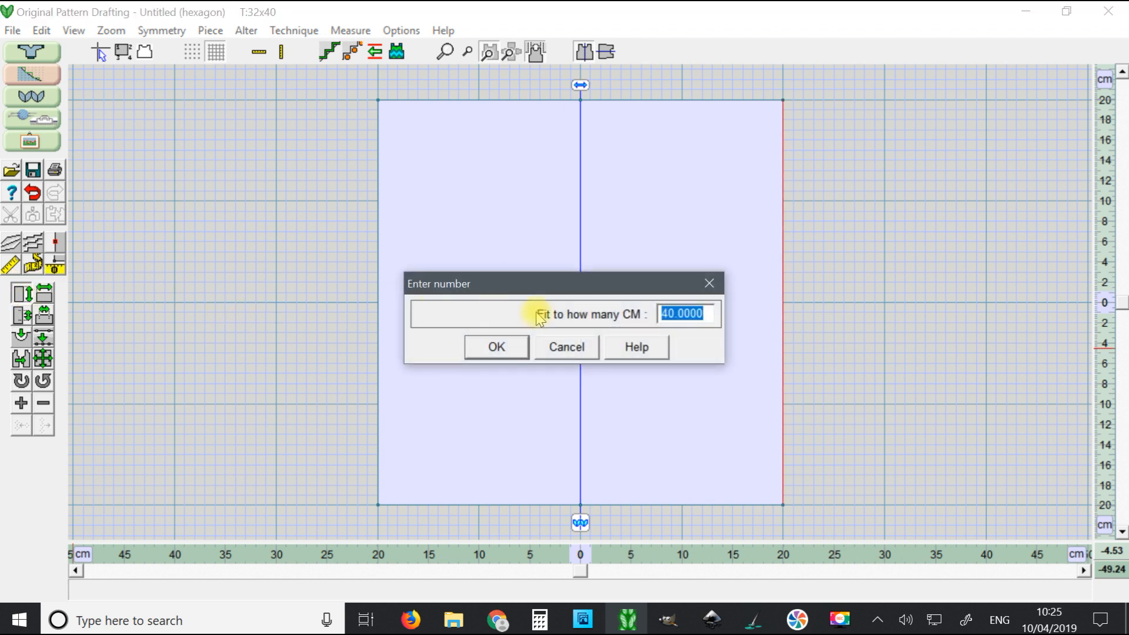
{"action": "left_click", "coordinate": [710, 284]}
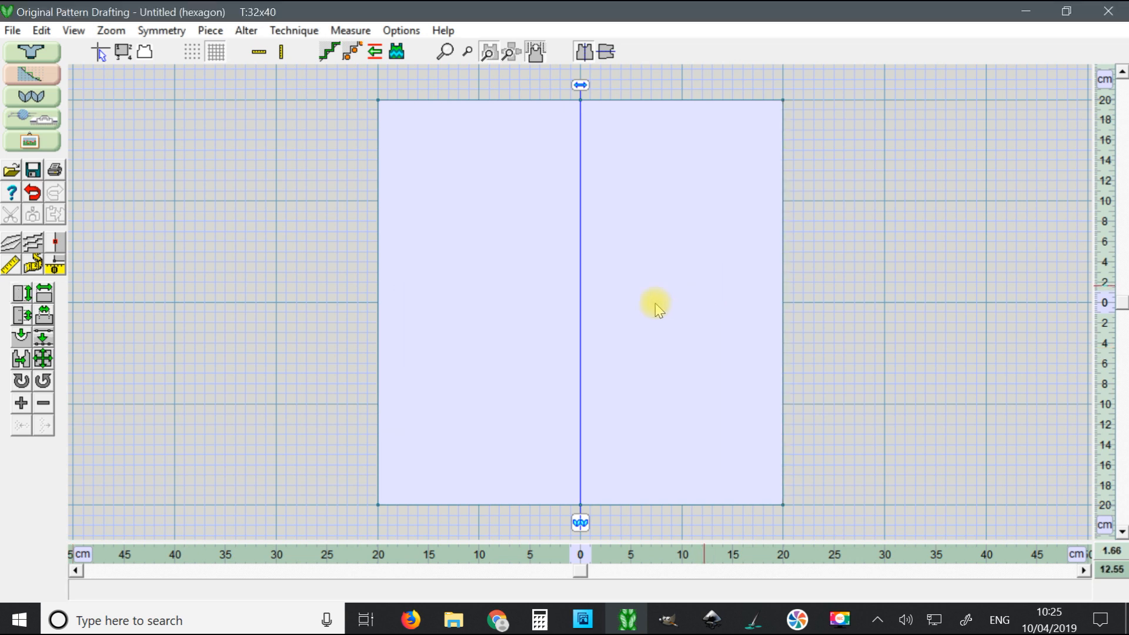
Step: Review the available units of measurement and leave them unchanged
{"action": "left_click", "coordinate": [394, 36]}
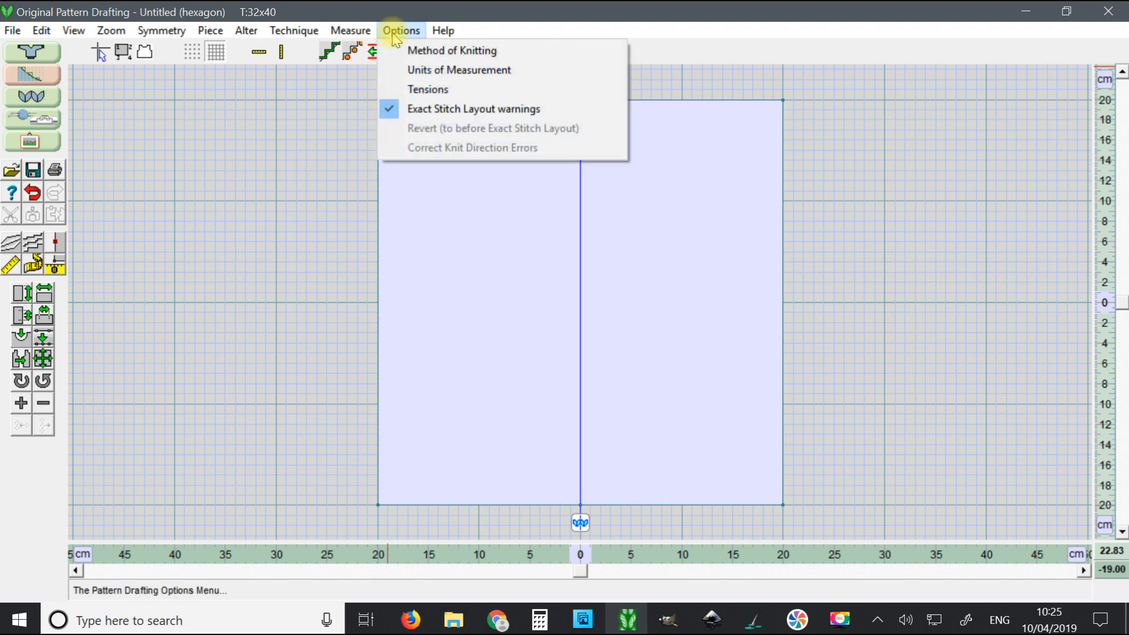
{"action": "left_click", "coordinate": [406, 70]}
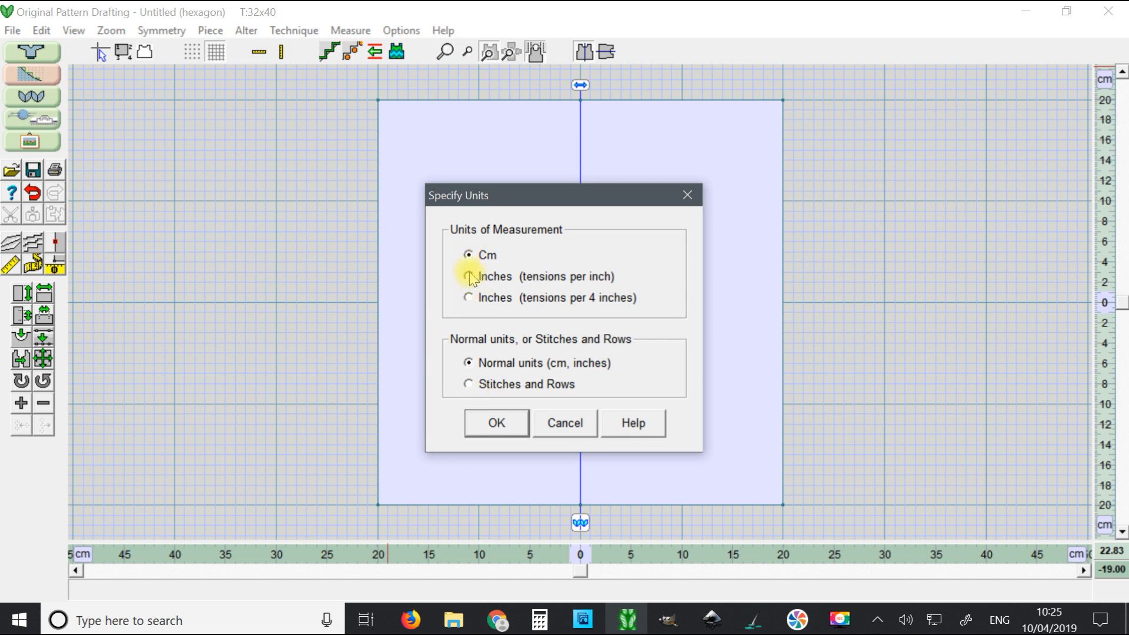
{"action": "left_click", "coordinate": [686, 195]}
Step: Add a point on the block's top edge about 10 cm left of the centre line
{"action": "scroll", "coordinate": [572, 265], "scroll_direction": "down", "scroll_amount": 2}
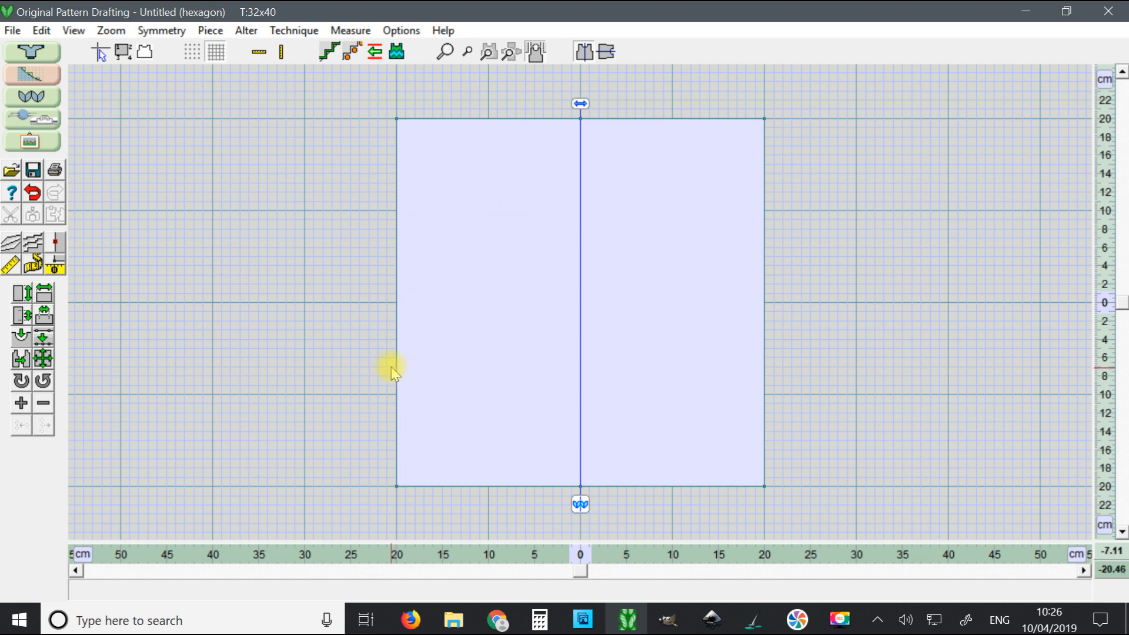
{"action": "left_click", "coordinate": [246, 31]}
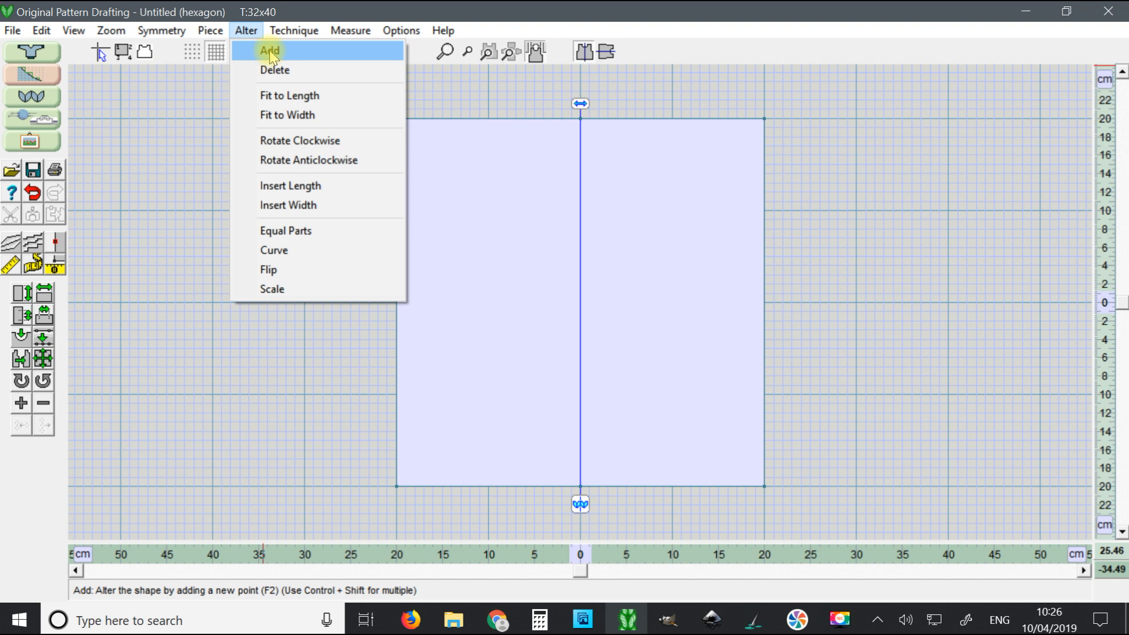
{"action": "left_click", "coordinate": [269, 50]}
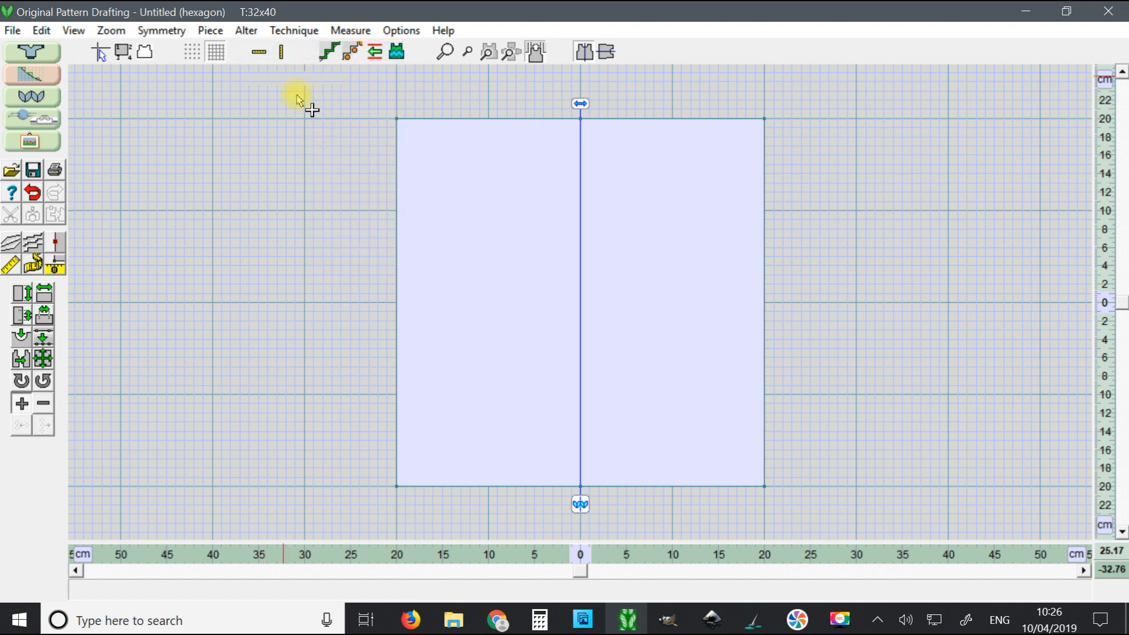
{"action": "left_click", "coordinate": [488, 121]}
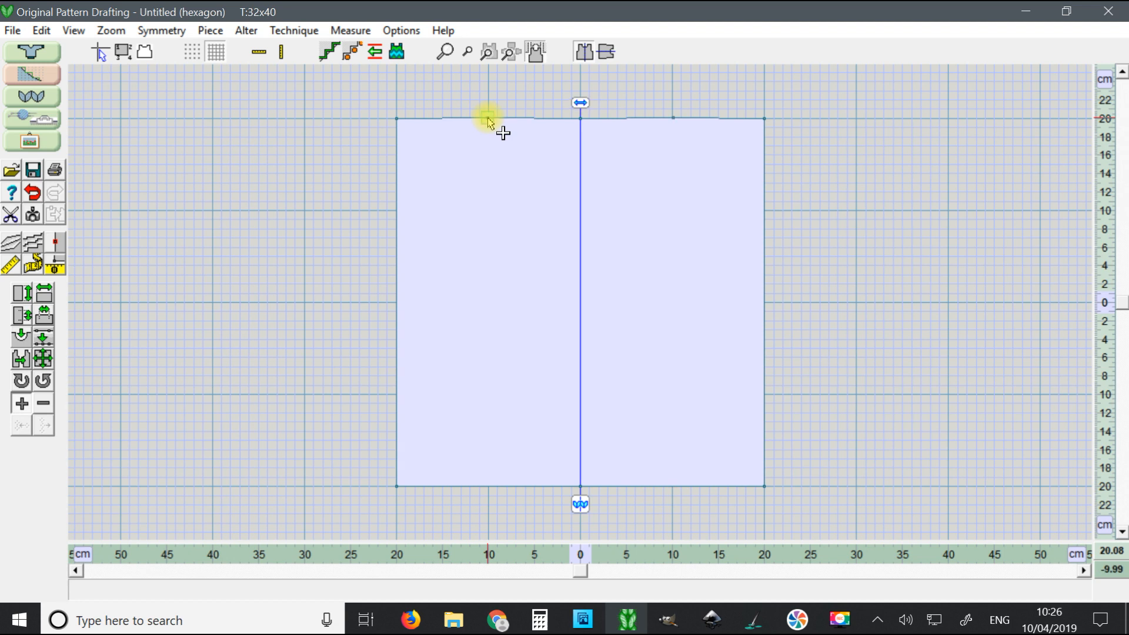
{"action": "left_click", "coordinate": [21, 405]}
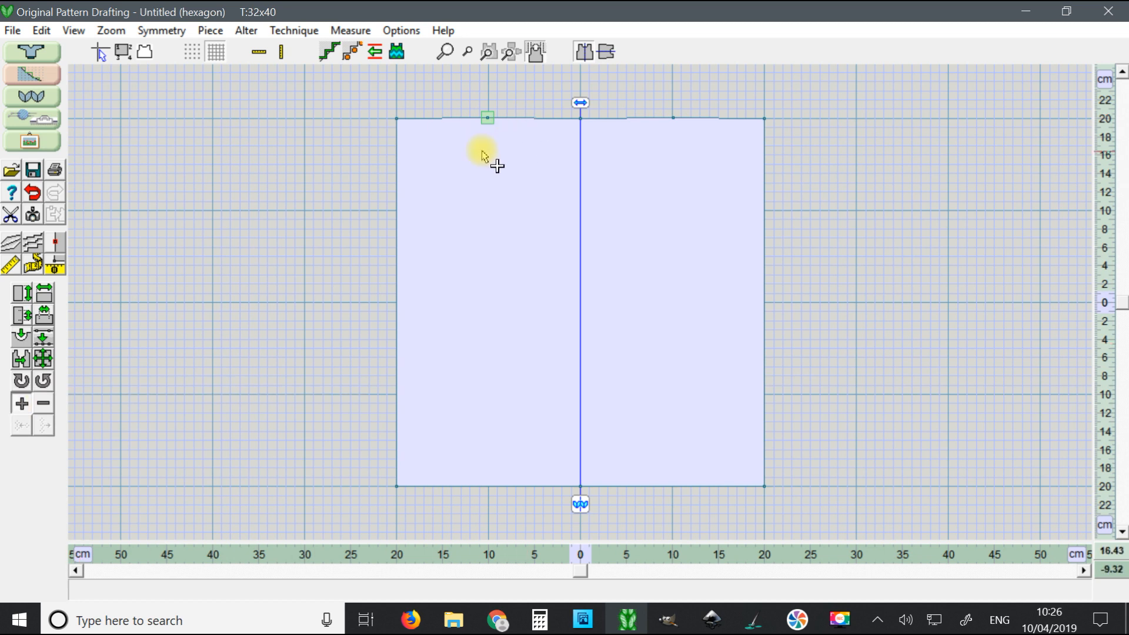
{"action": "left_click", "coordinate": [397, 212]}
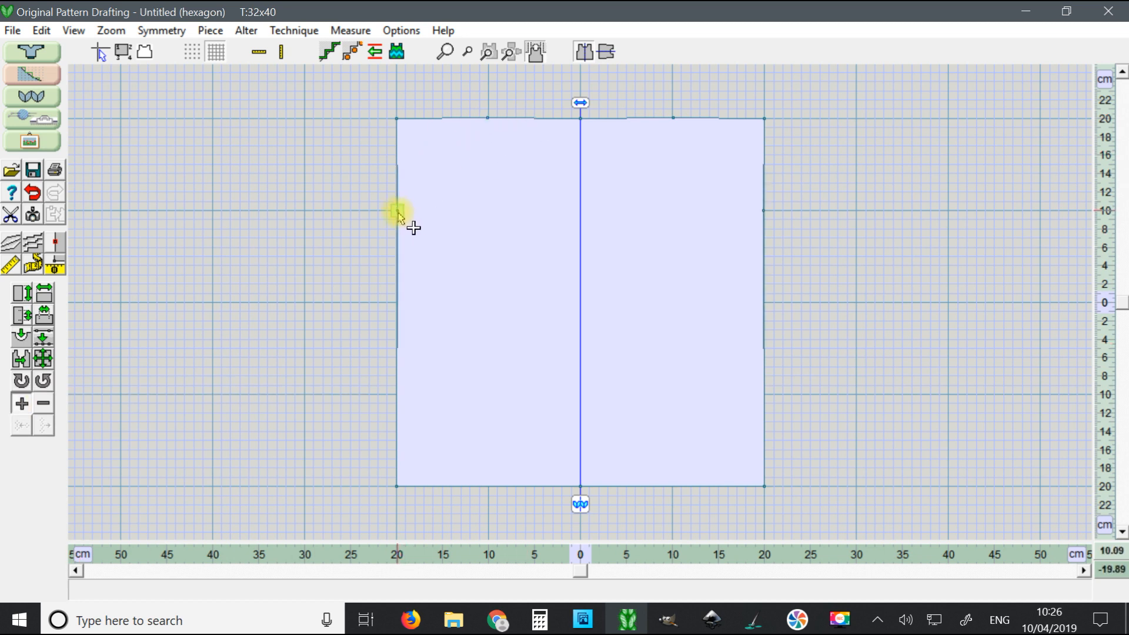
{"action": "left_click", "coordinate": [397, 302]}
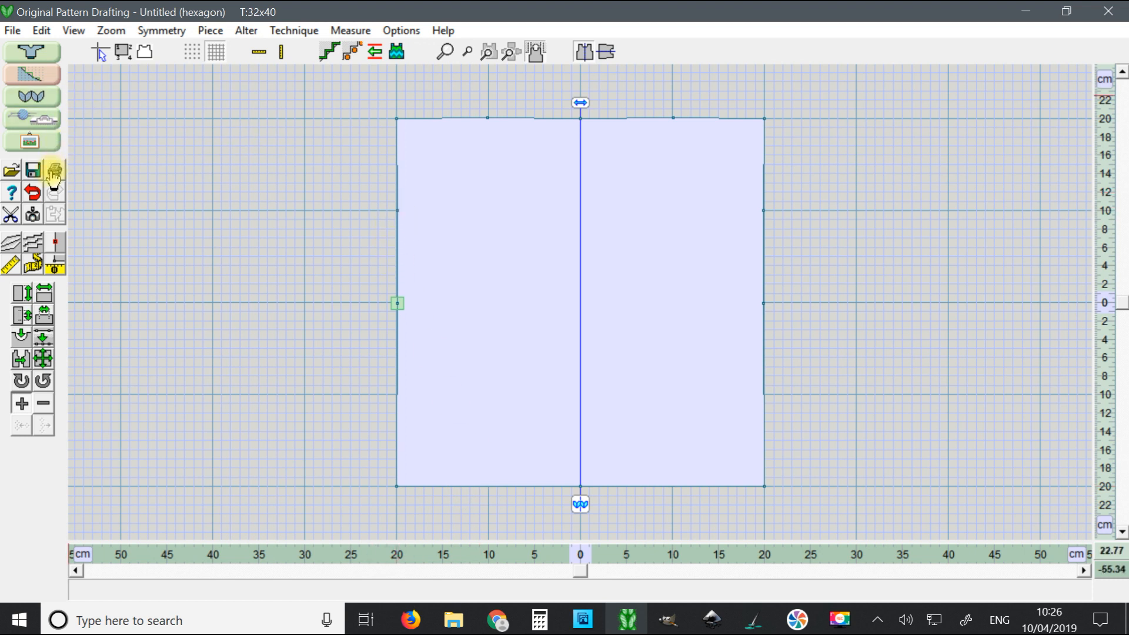
{"action": "left_click", "coordinate": [34, 193]}
{"action": "left_click", "coordinate": [33, 192]}
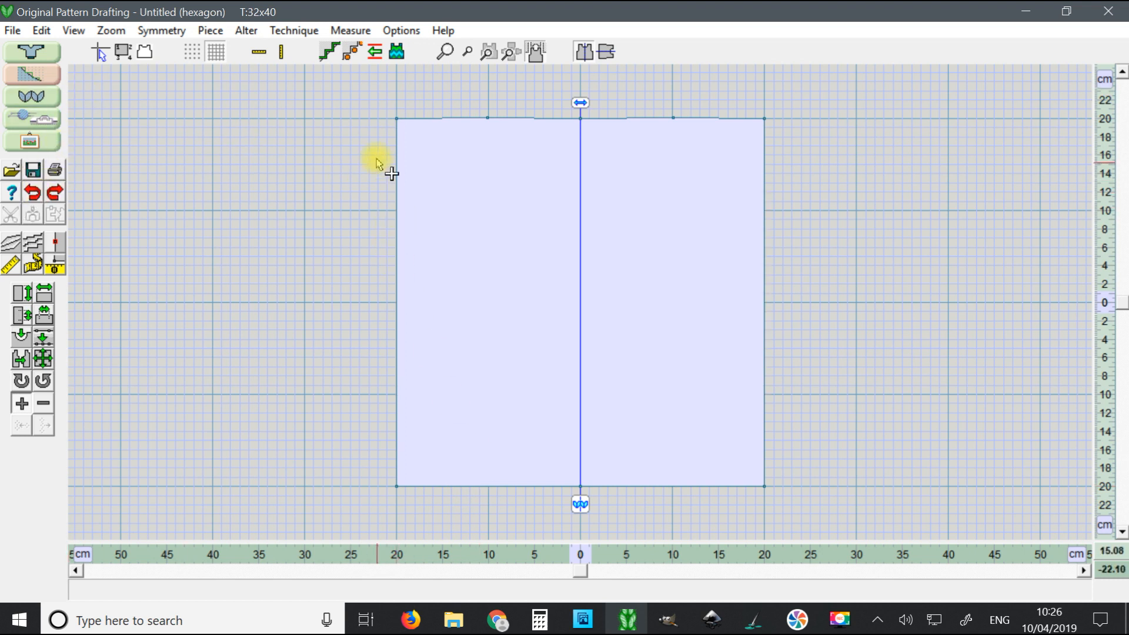
Step: Add a point at the middle of the left edge and another on the bottom edge about 10 cm left of centre
{"action": "left_click", "coordinate": [395, 303]}
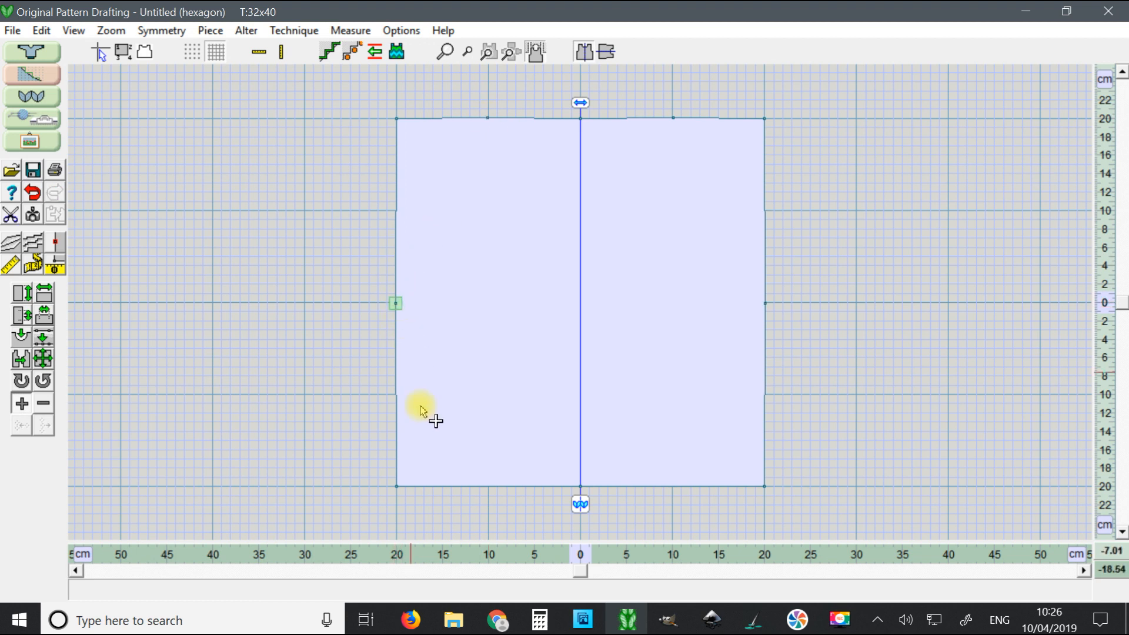
{"action": "left_click", "coordinate": [487, 486]}
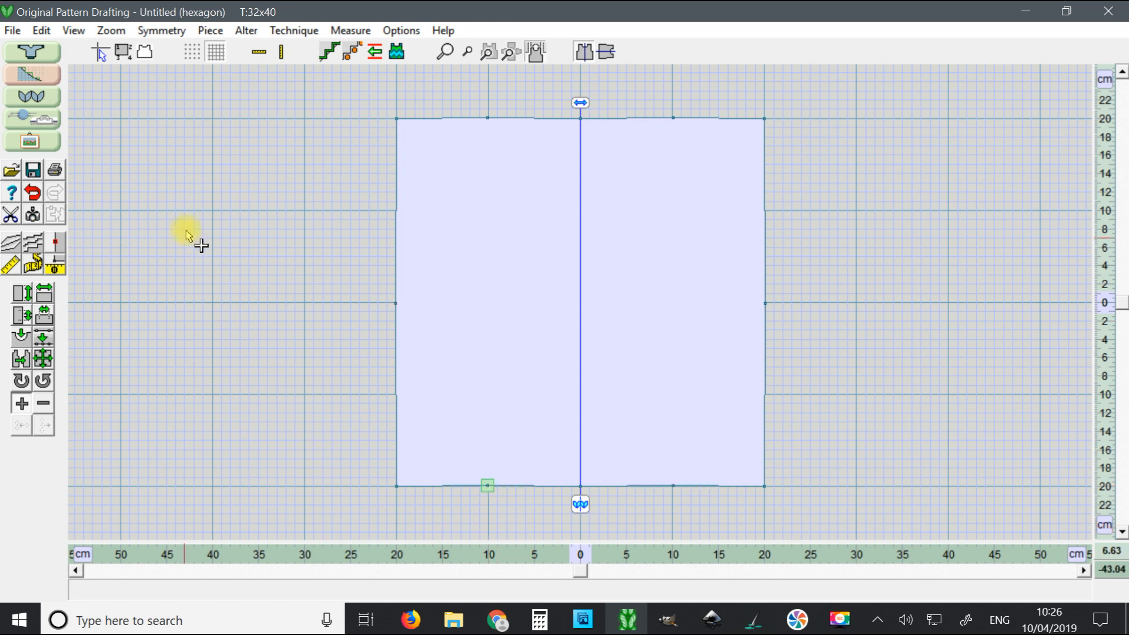
{"action": "left_click", "coordinate": [23, 406]}
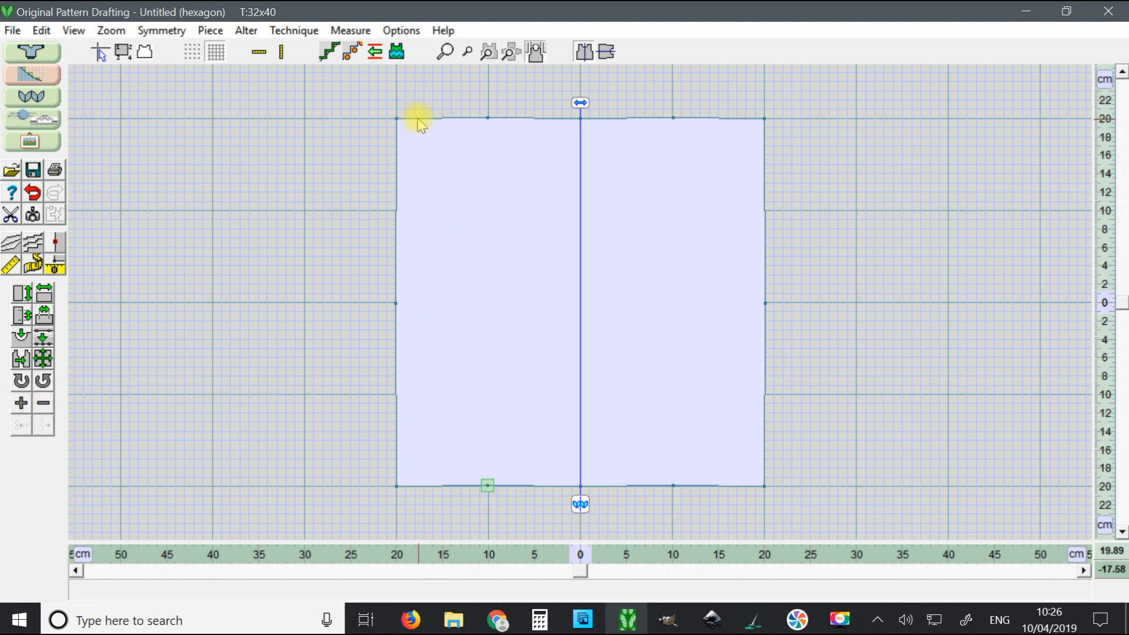
Step: Clear the point selection and display the point numbers around the piece
{"action": "scroll", "coordinate": [460, 124], "scroll_direction": "up", "scroll_amount": 1}
{"action": "scroll", "coordinate": [460, 124], "scroll_direction": "down", "scroll_amount": 1}
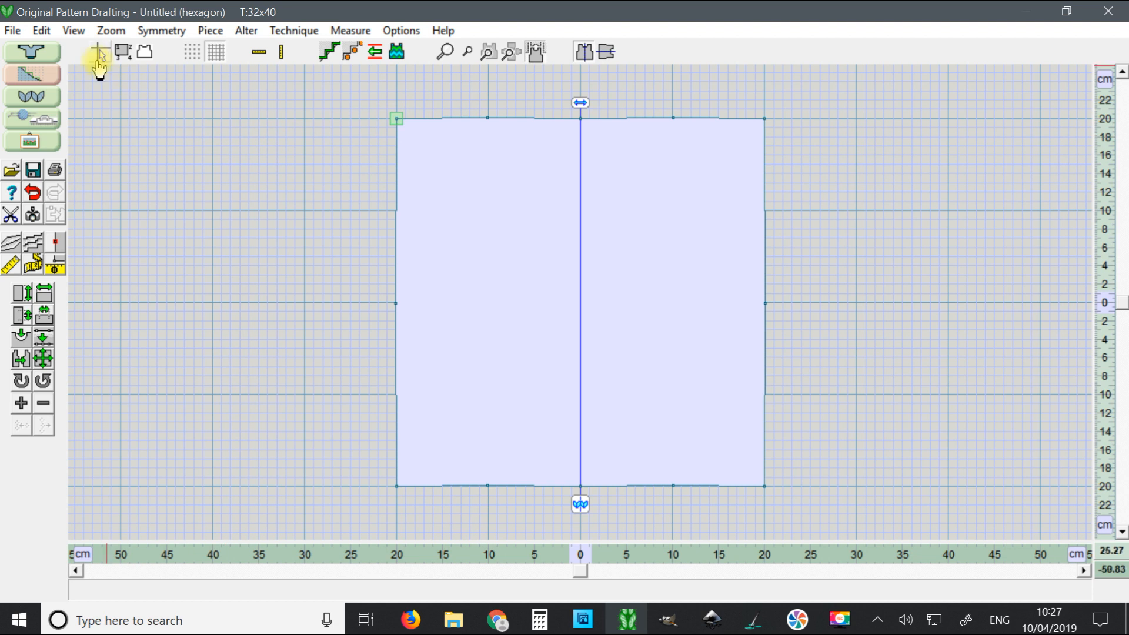
{"action": "left_click", "coordinate": [353, 152]}
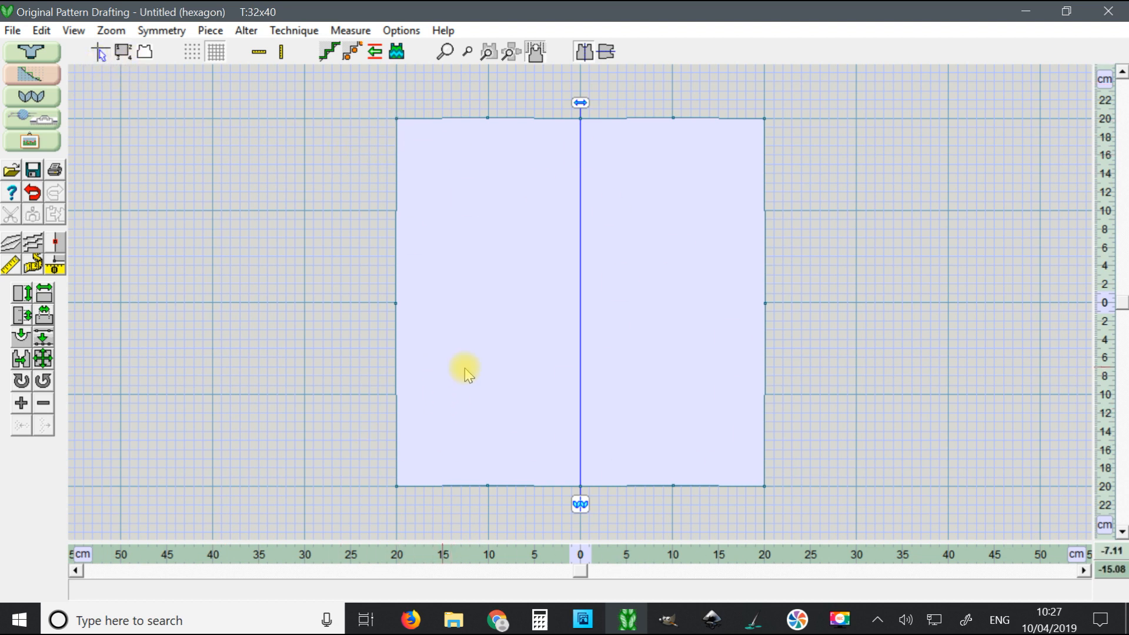
{"action": "left_click", "coordinate": [122, 56]}
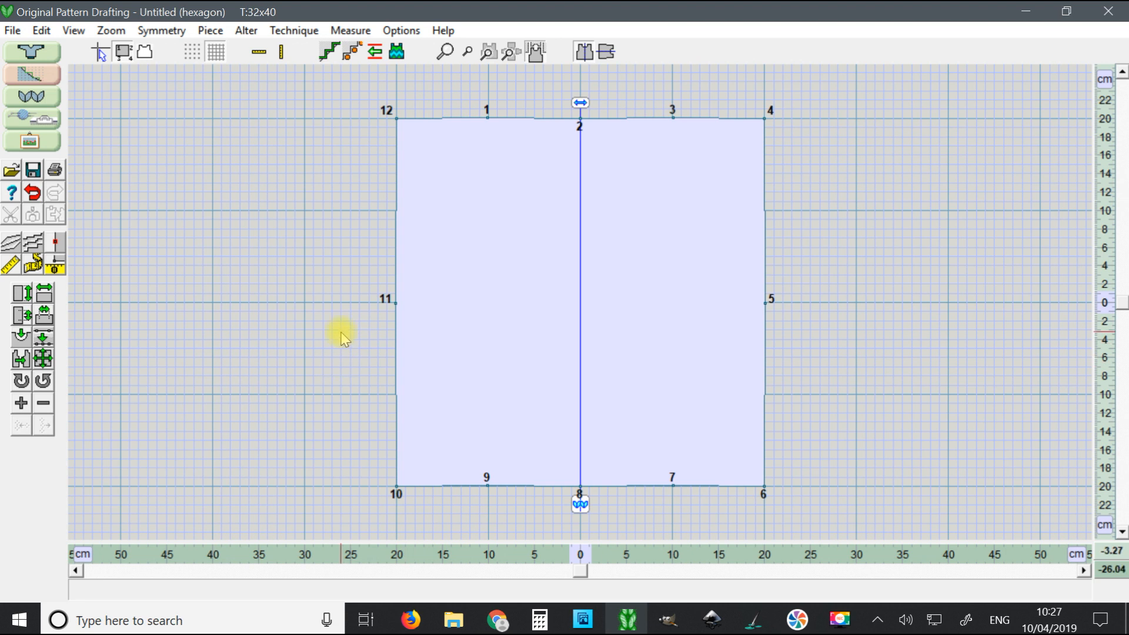
Step: Form the hexagon by moving corner point 12 to about (-14.4, 11.2) and corner point 10 to about (-15.5, -9.8)
{"action": "left_click", "coordinate": [397, 119]}
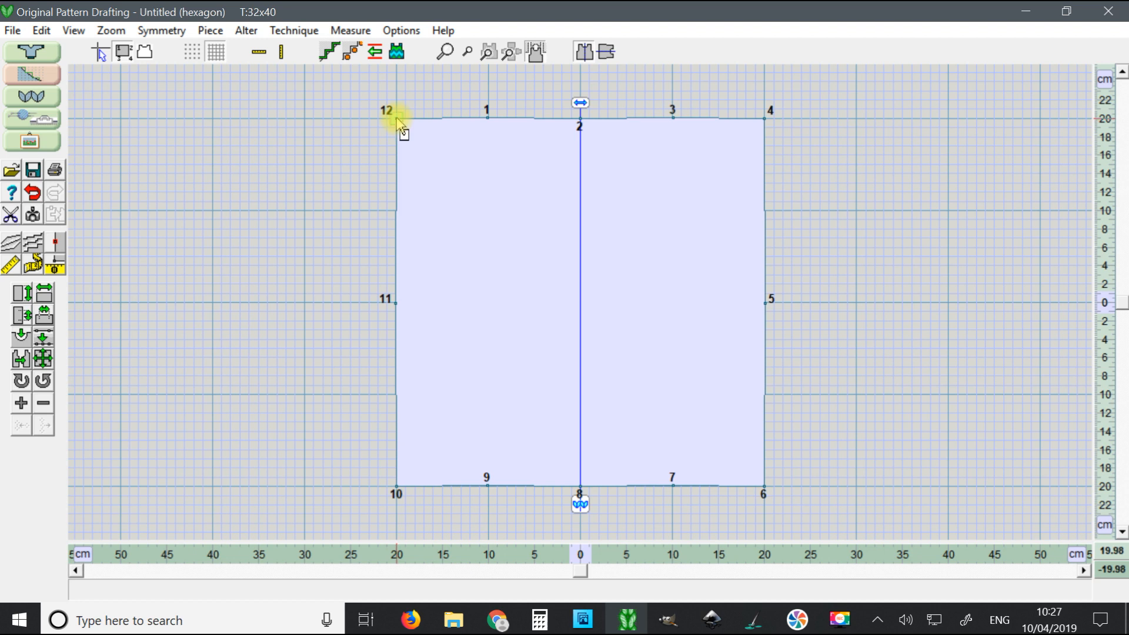
{"action": "mouse_move", "coordinate": [396, 119]}
{"action": "left_mouse_down"}
{"action": "mouse_move", "coordinate": [447, 197]}
{"action": "mouse_move", "coordinate": [483, 217]}
{"action": "left_mouse_up"}
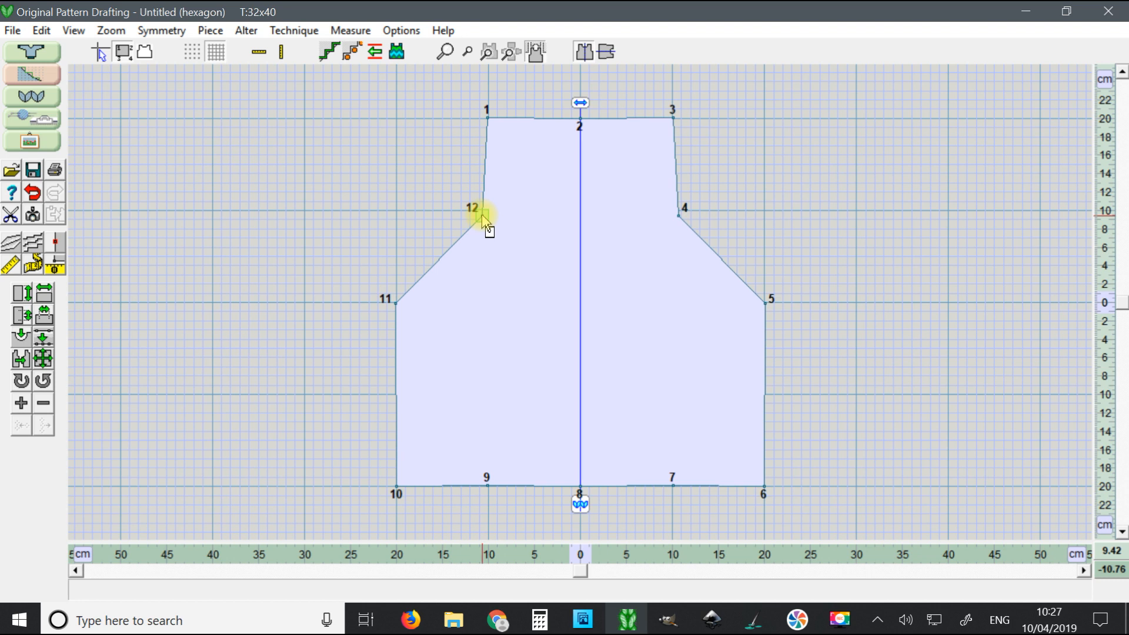
{"action": "left_click_drag", "start_coordinate": [482, 217], "coordinate": [448, 201]}
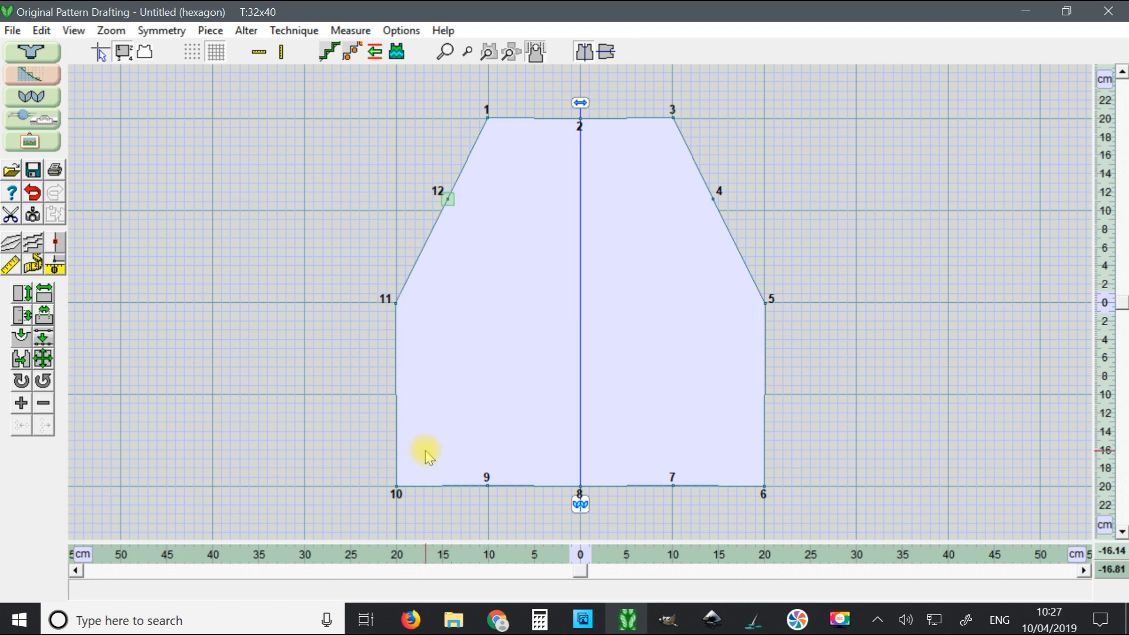
{"action": "left_click_drag", "start_coordinate": [397, 489], "coordinate": [438, 393]}
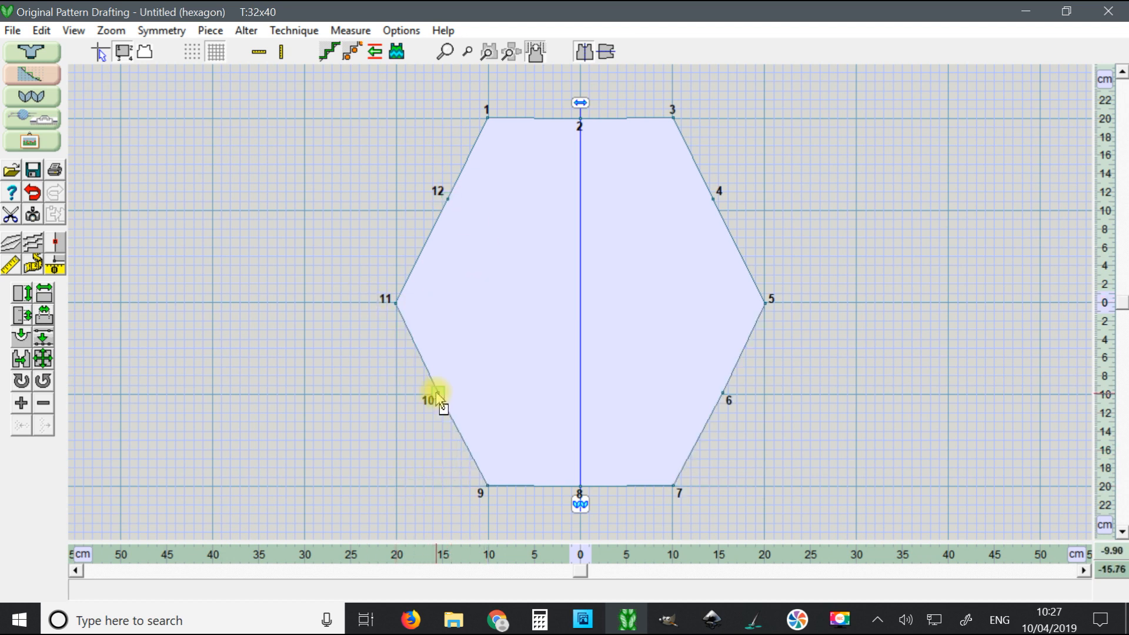
Step: Remove the vertical mirror and place it again, reflecting the existing points from left to right
{"action": "scroll", "coordinate": [791, 318], "scroll_direction": "down", "scroll_amount": 2}
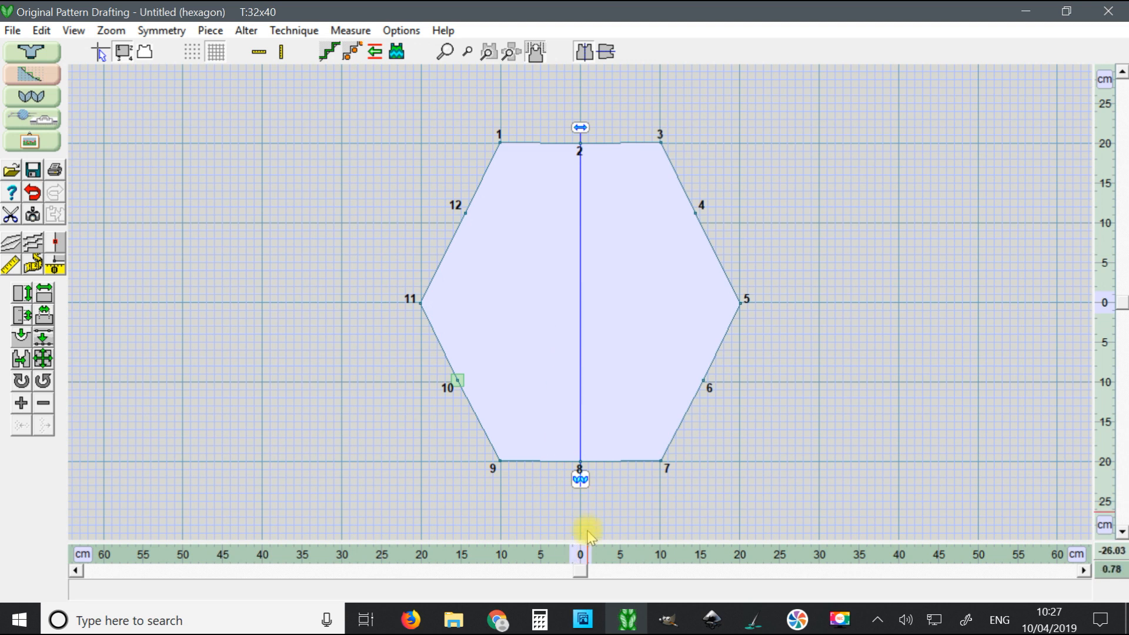
{"action": "left_click", "coordinate": [589, 56]}
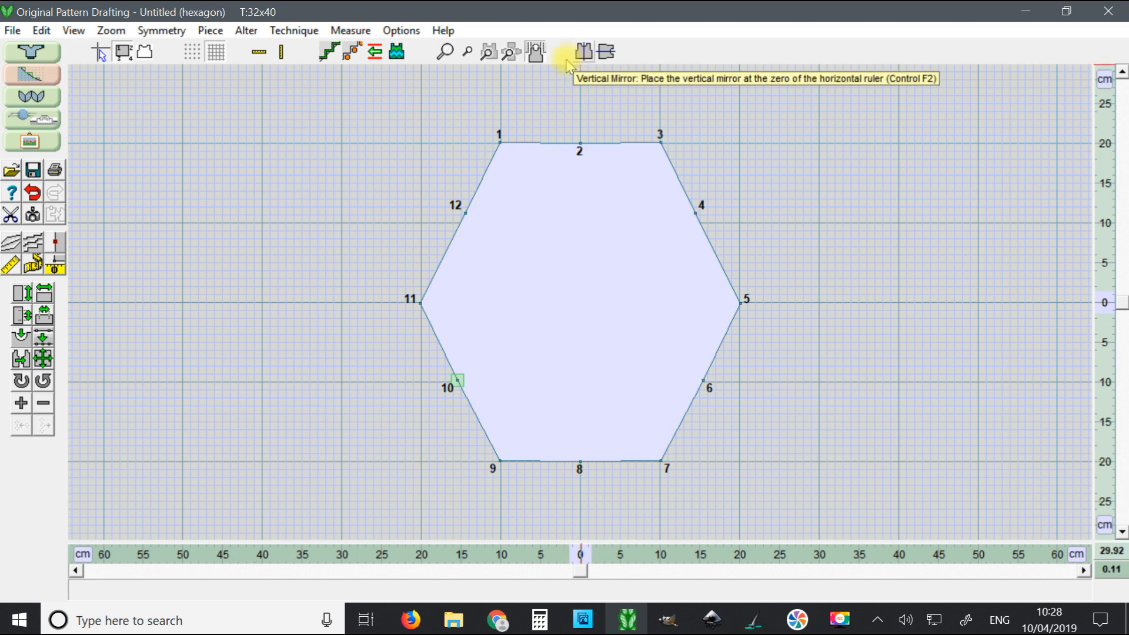
{"action": "left_click", "coordinate": [583, 53]}
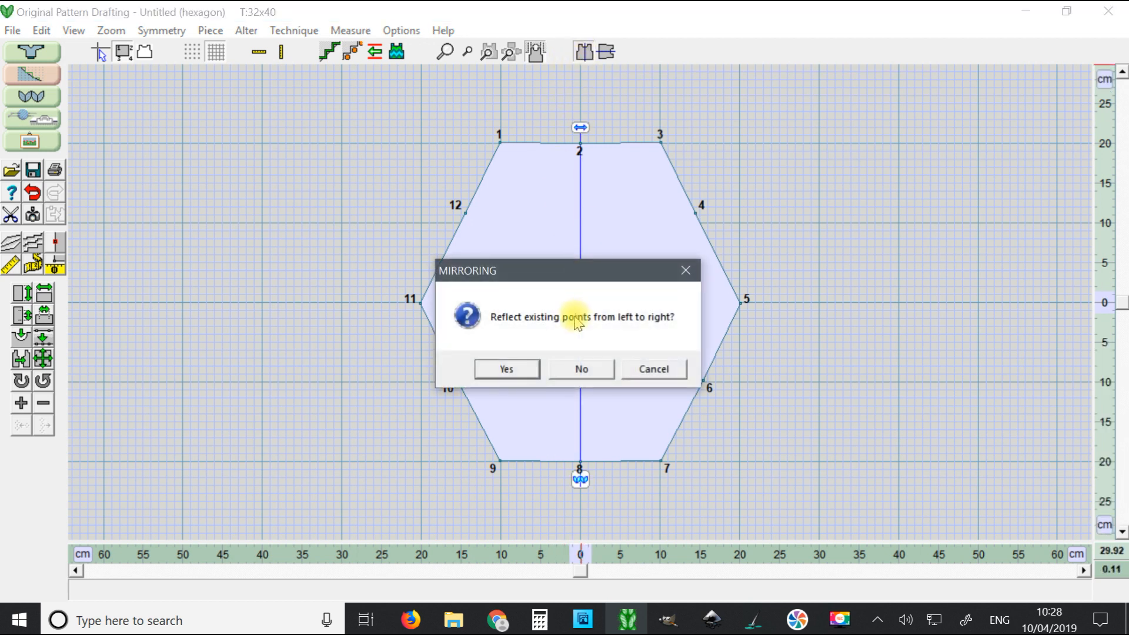
{"action": "left_click", "coordinate": [506, 369]}
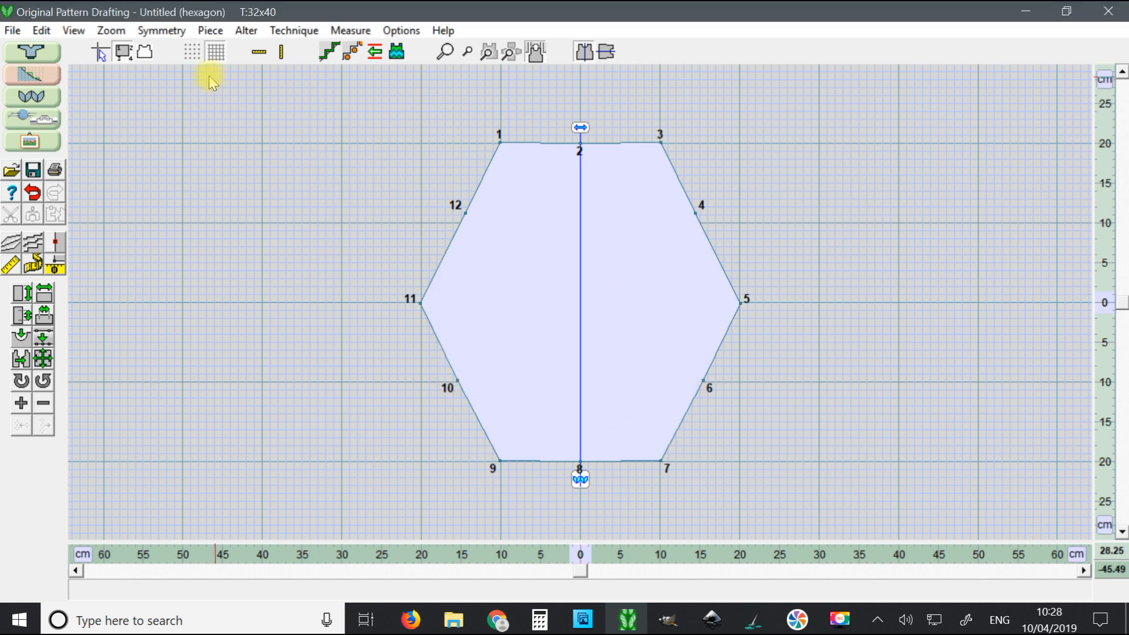
Step: Open the piece's coordinate table and set point 1 to X -10.0, Y 20.0
{"action": "left_click", "coordinate": [210, 31]}
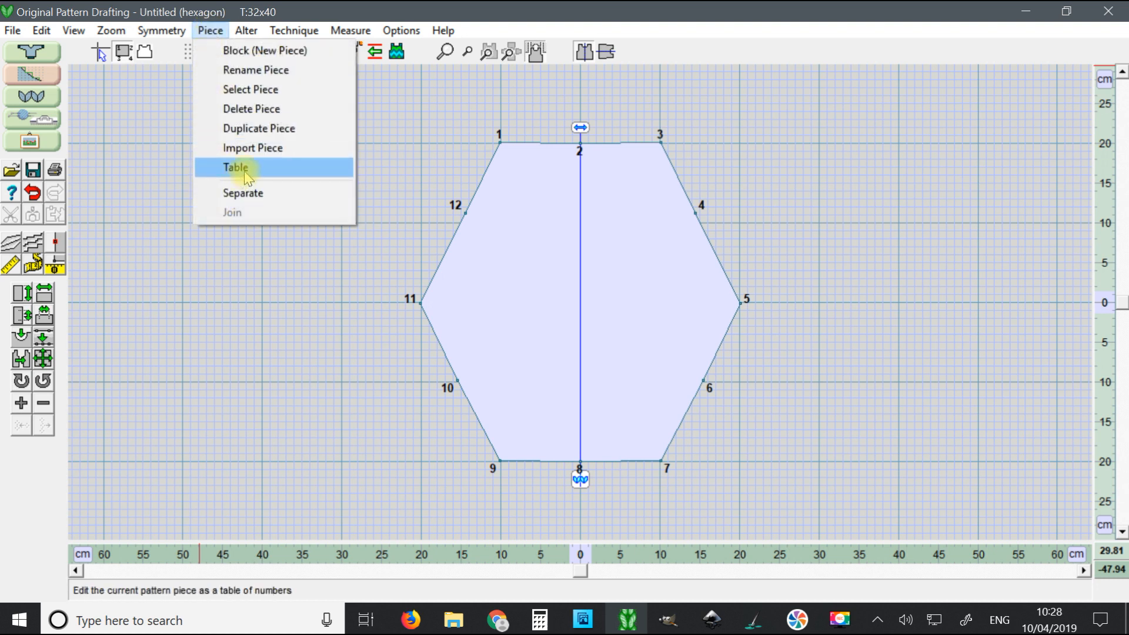
{"action": "left_click", "coordinate": [244, 171]}
{"action": "left_click_drag", "start_coordinate": [88, 72], "coordinate": [268, 122]}
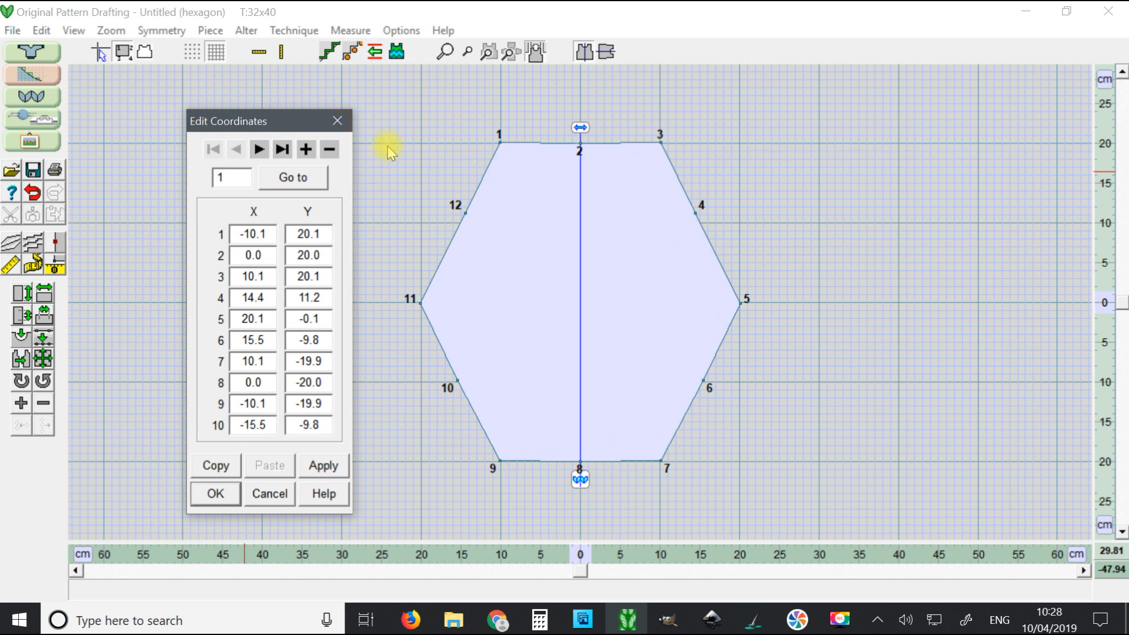
{"action": "left_click_drag", "start_coordinate": [285, 116], "coordinate": [321, 102]}
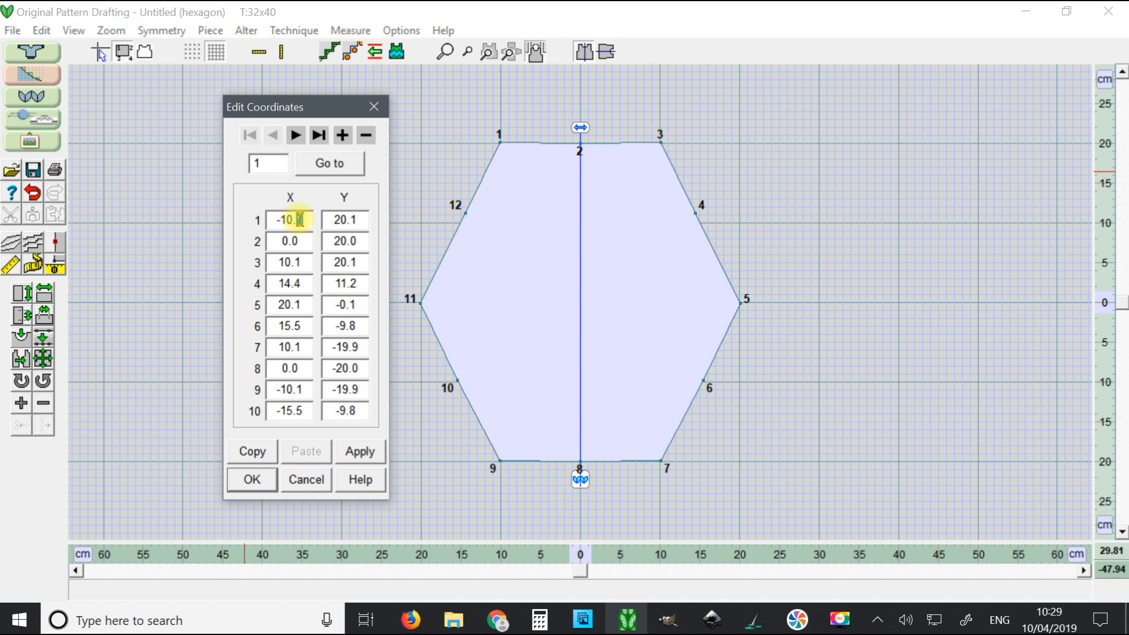
{"action": "key", "text": "BackSpace"}
{"action": "type", "text": "0."}
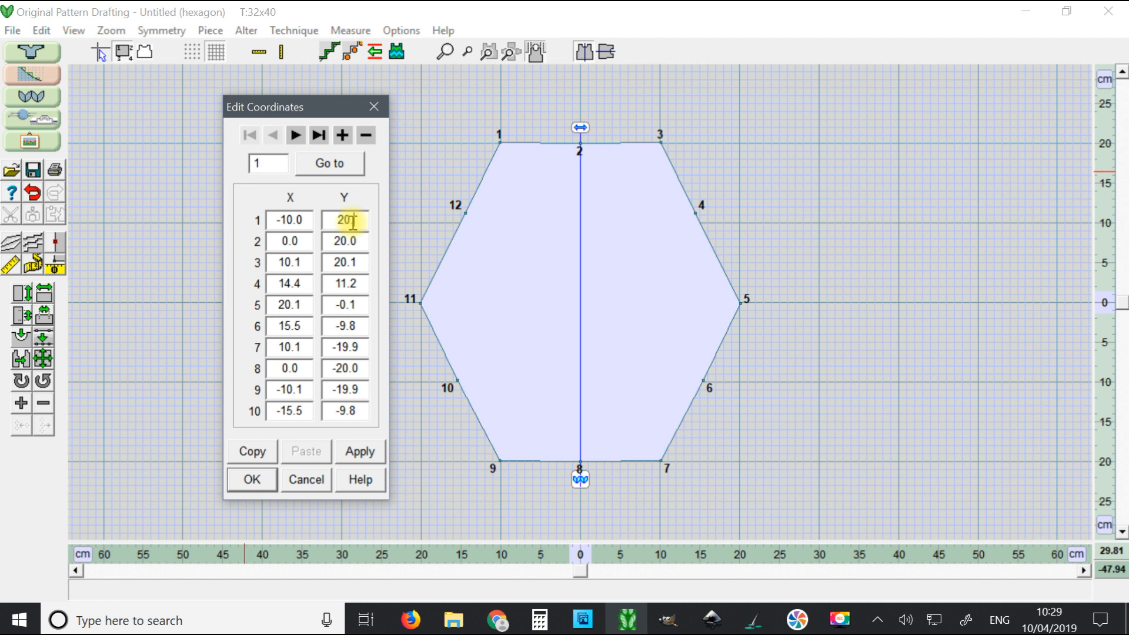
{"action": "type", "text": "0"}
{"action": "left_click", "coordinate": [354, 241]}
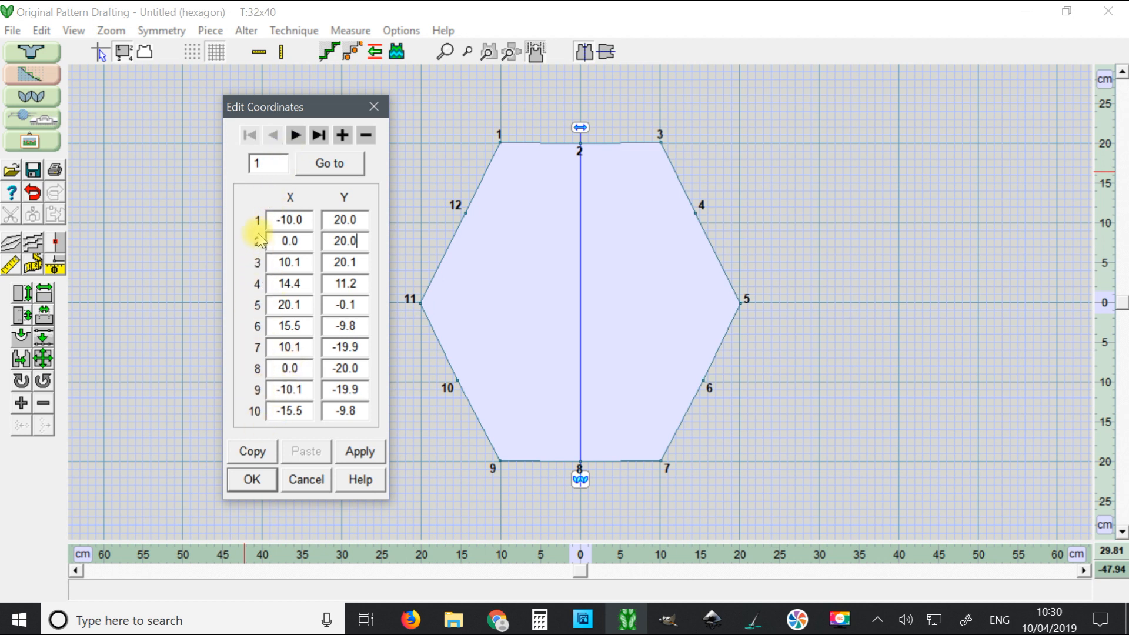
Step: Set the coordinates of point 11 to X -20.0, Y 0.0
{"action": "left_click", "coordinate": [296, 140]}
{"action": "left_click", "coordinate": [295, 137]}
{"action": "left_click", "coordinate": [296, 137]}
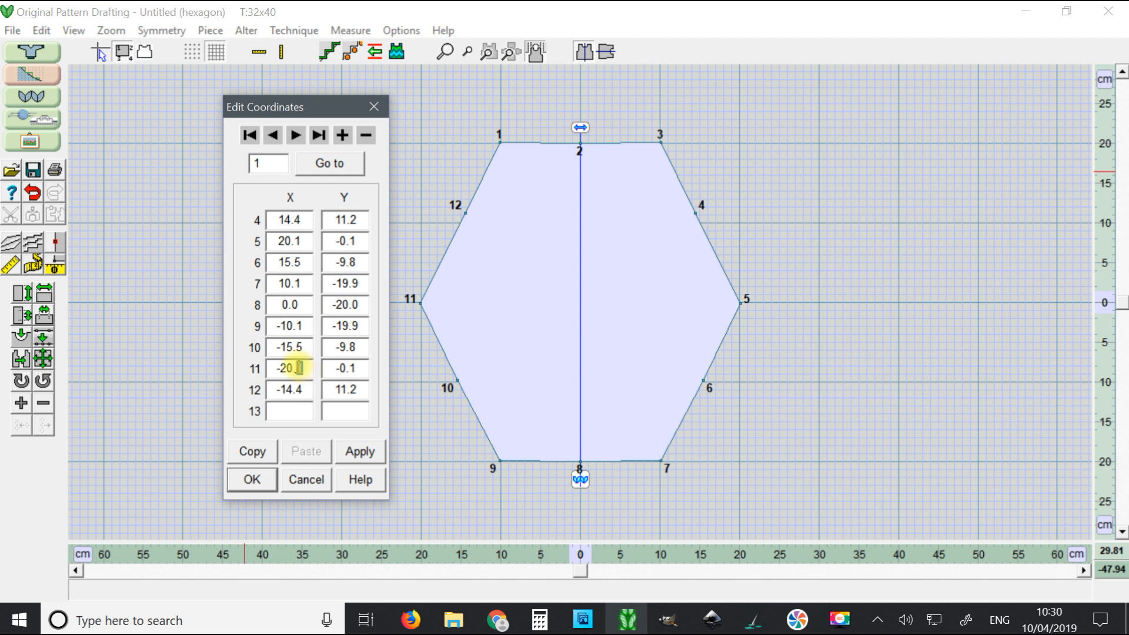
{"action": "key", "text": "BackSpace"}
{"action": "left_click", "coordinate": [352, 368]}
{"action": "left_click_drag", "start_coordinate": [351, 368], "coordinate": [358, 368]}
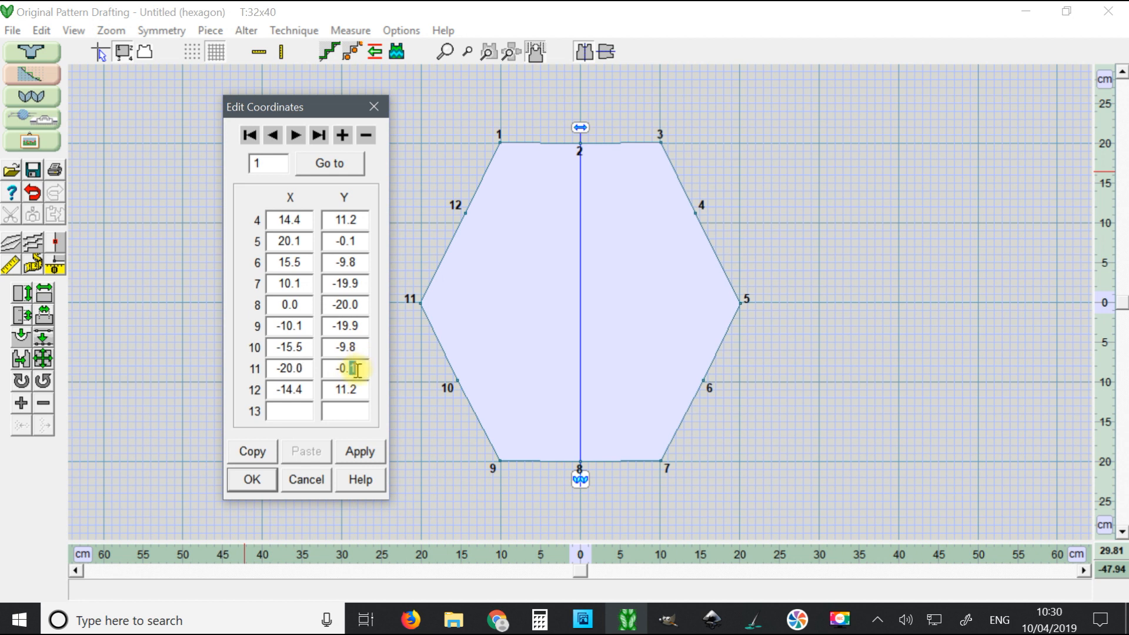
{"action": "type", "text": "0"}
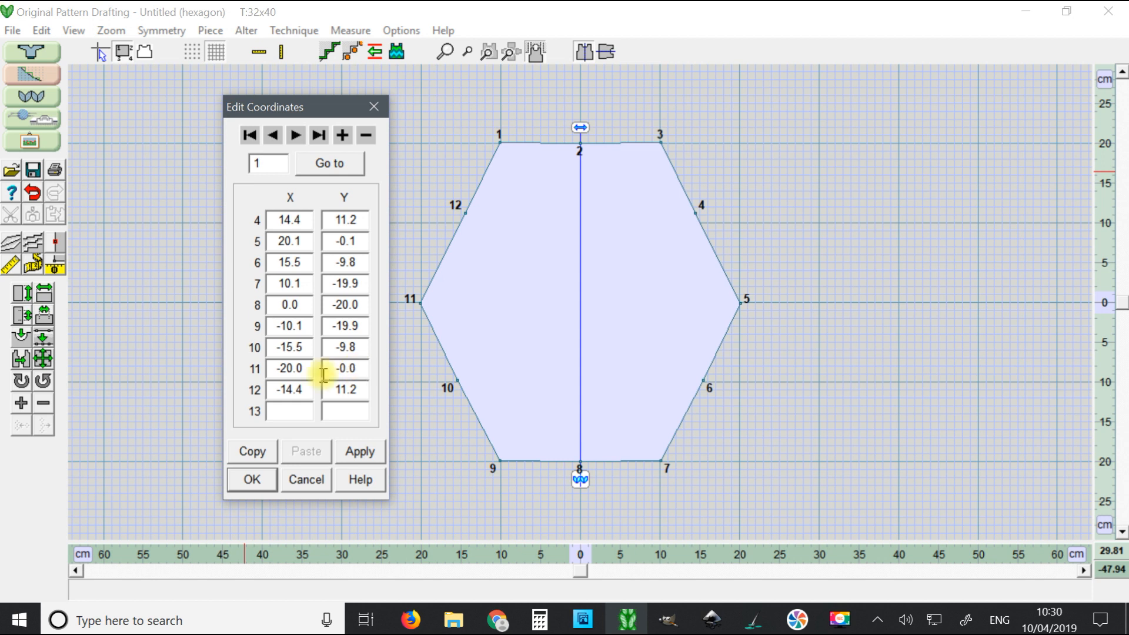
{"action": "left_click", "coordinate": [347, 395]}
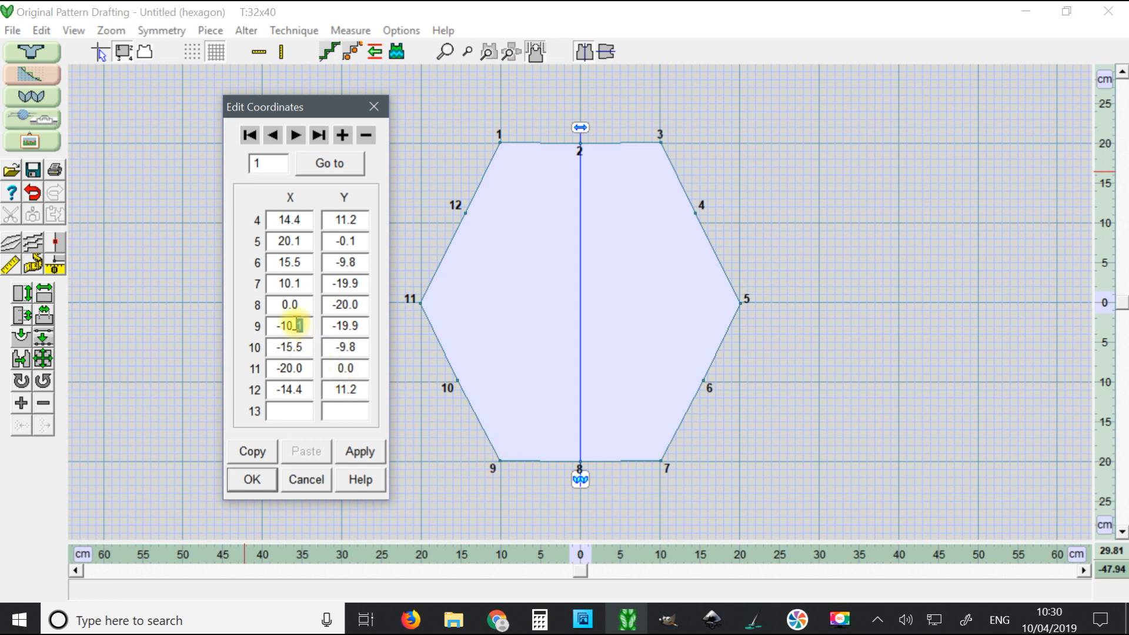
Step: Set the coordinates of point 9 to X -10.0, Y -20.0 and apply the table's changes to the piece
{"action": "key", "text": "BackSpace"}
{"action": "type", "text": "0"}
{"action": "left_click_drag", "start_coordinate": [365, 327], "coordinate": [341, 325]}
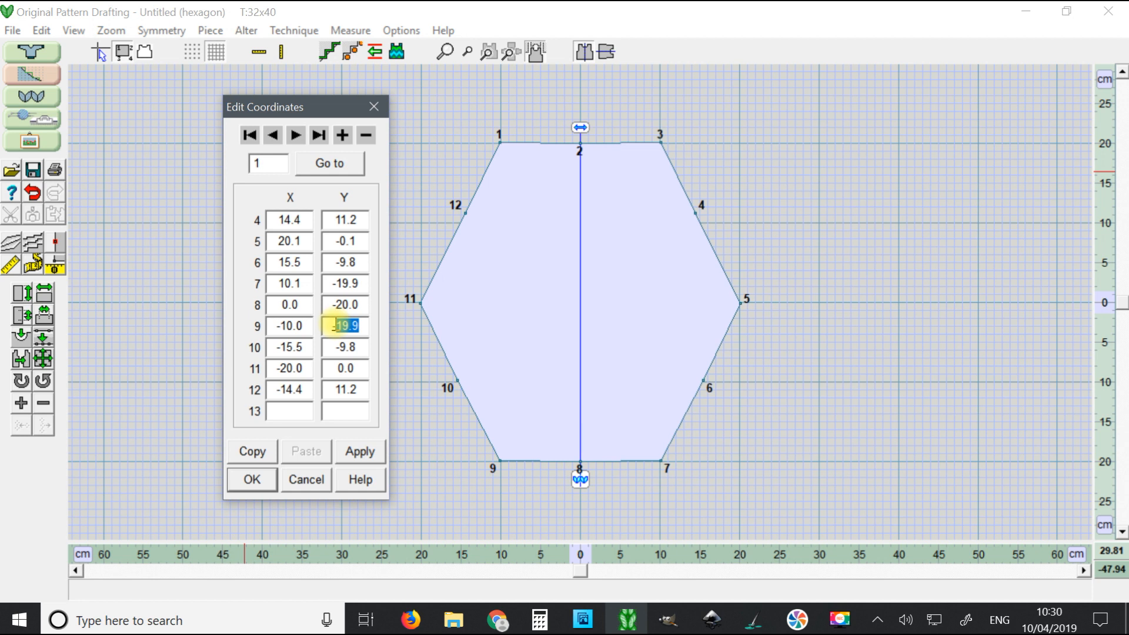
{"action": "type", "text": "20"}
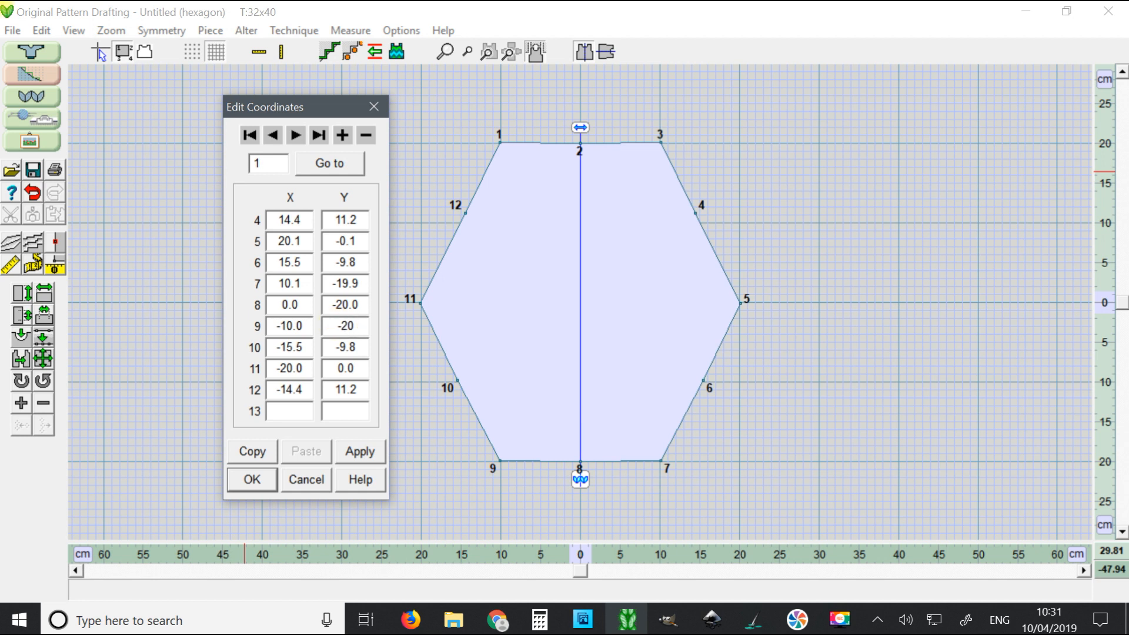
{"action": "type", "text": ".0"}
{"action": "left_click", "coordinate": [347, 453]}
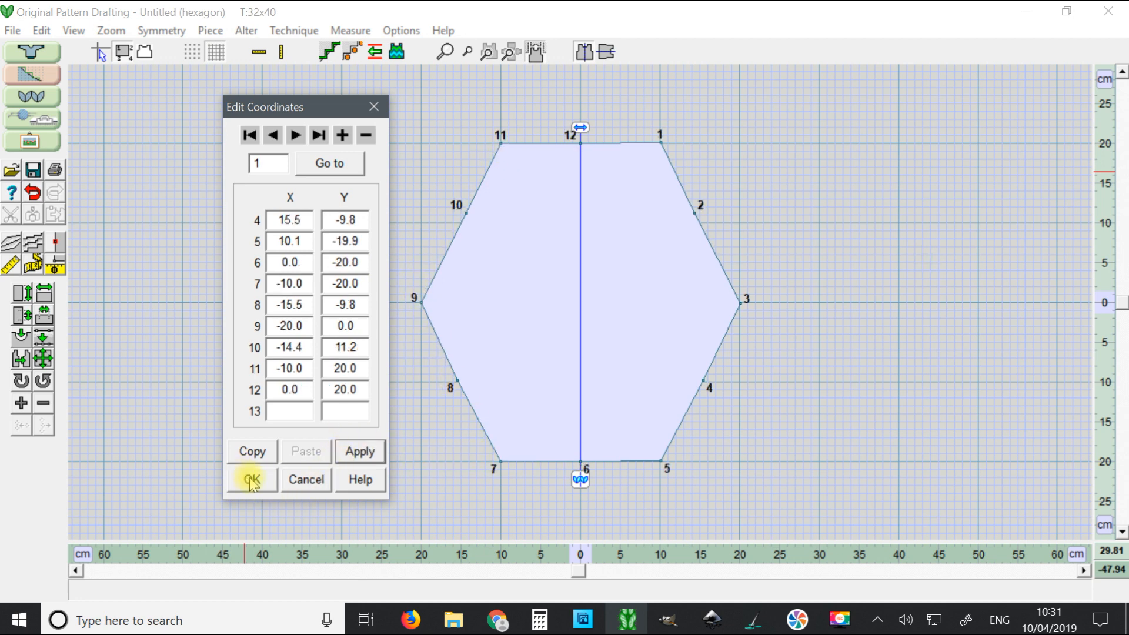
{"action": "left_click", "coordinate": [251, 481]}
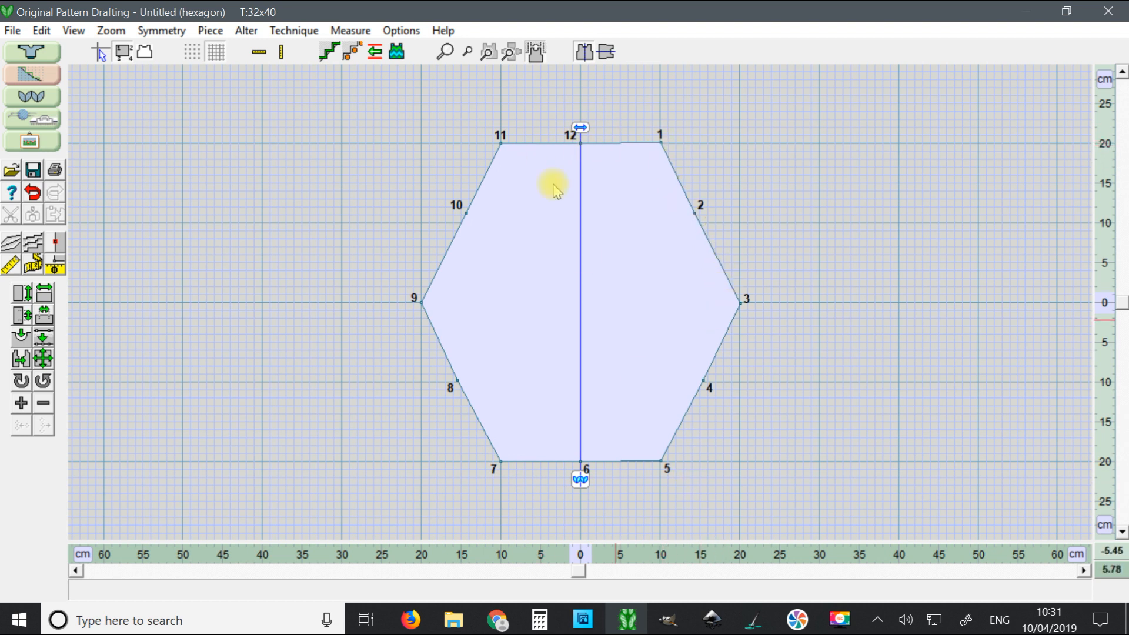
Step: Reset the vertical mirror so the corrected left-side points are reflected onto the right half of the hexagon
{"action": "left_click", "coordinate": [582, 52]}
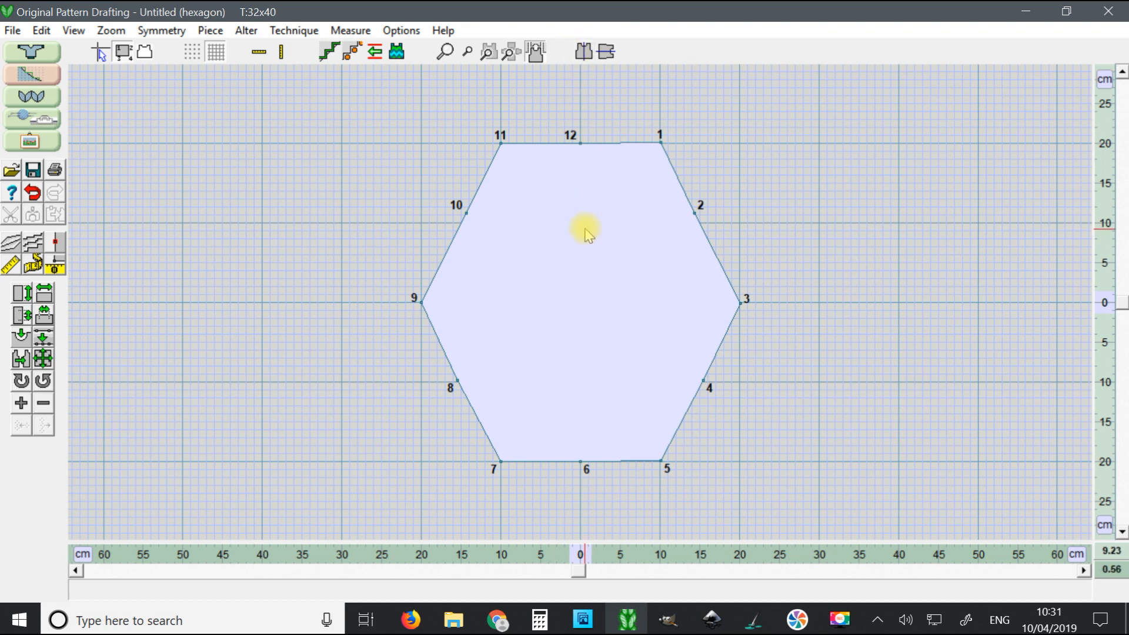
{"action": "left_click", "coordinate": [588, 53]}
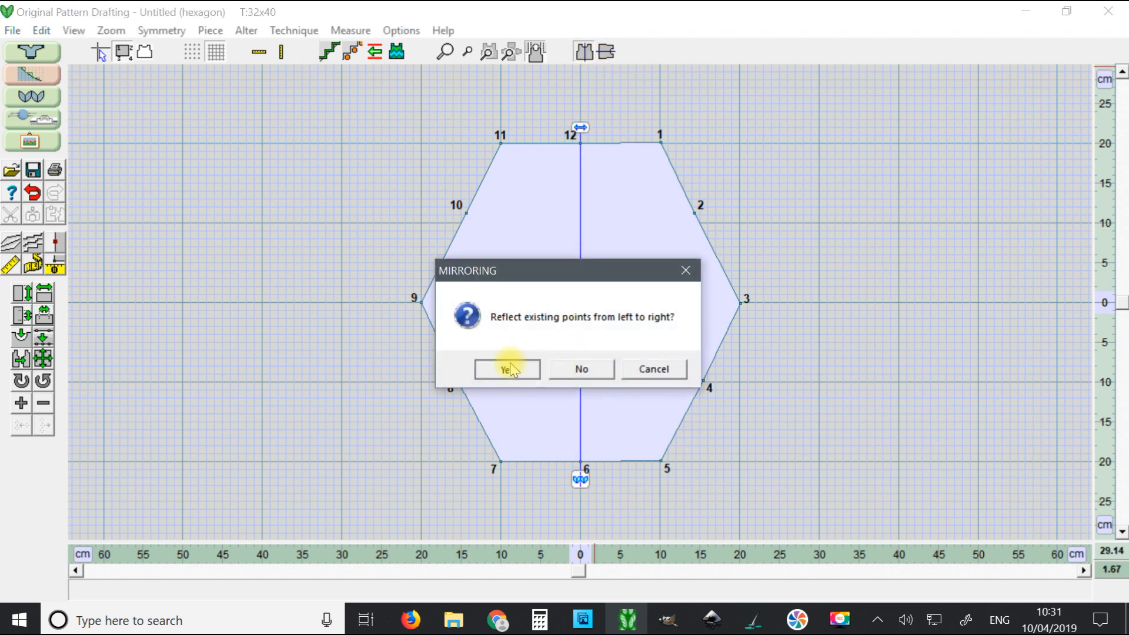
{"action": "left_click", "coordinate": [506, 368]}
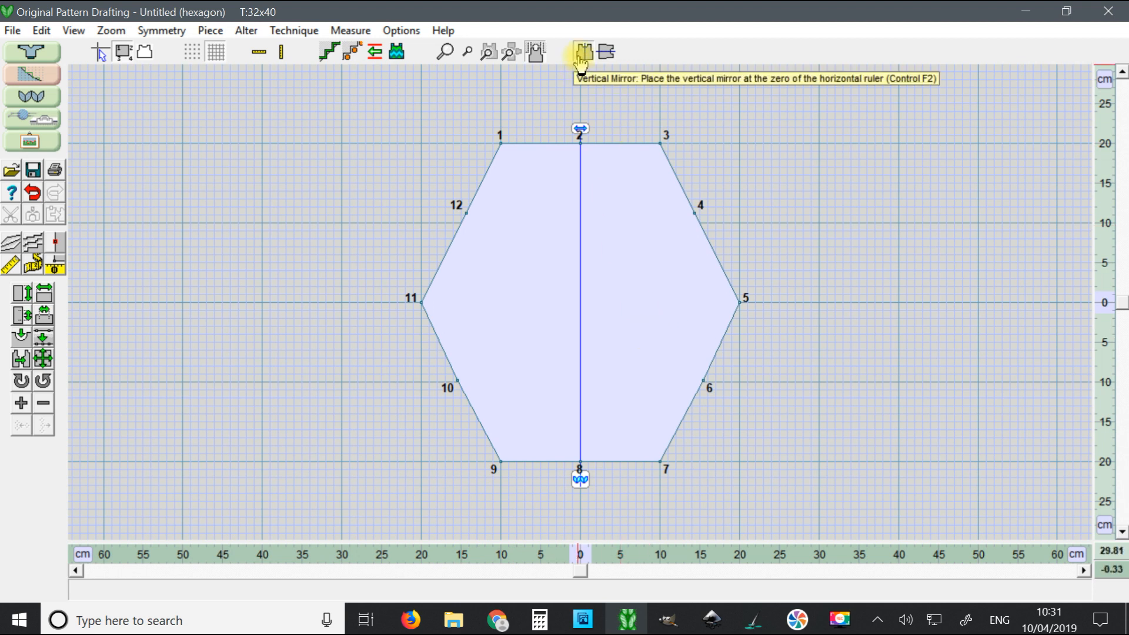
Step: Delete the surplus points partway along the hexagon's upper-left and lower-left sloping edges
{"action": "left_click", "coordinate": [466, 218]}
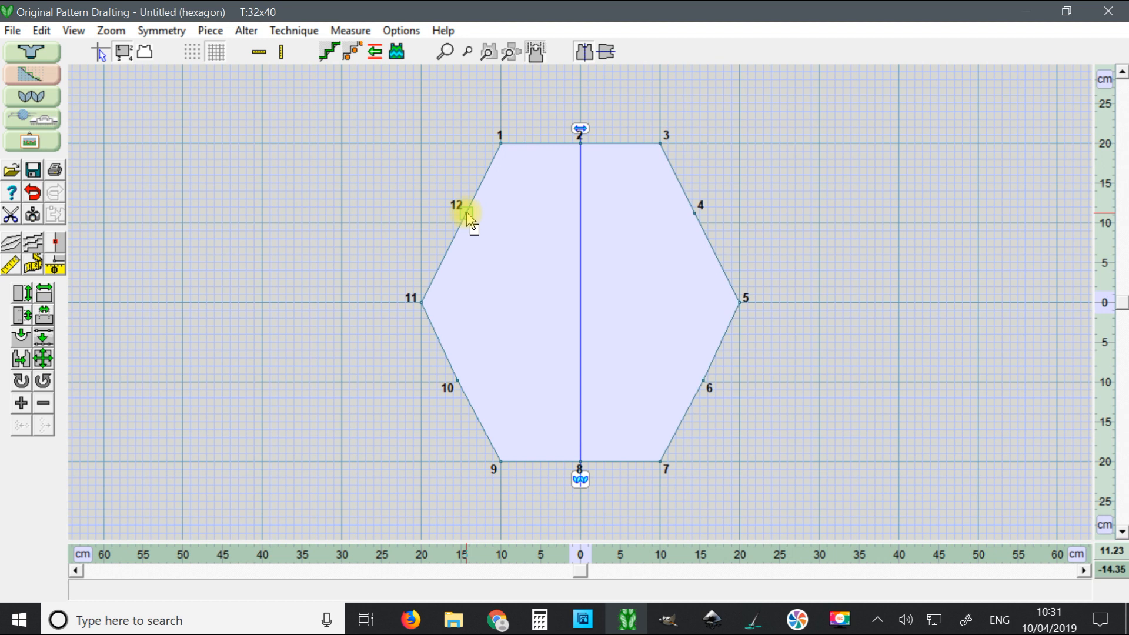
{"action": "key", "text": "Delete"}
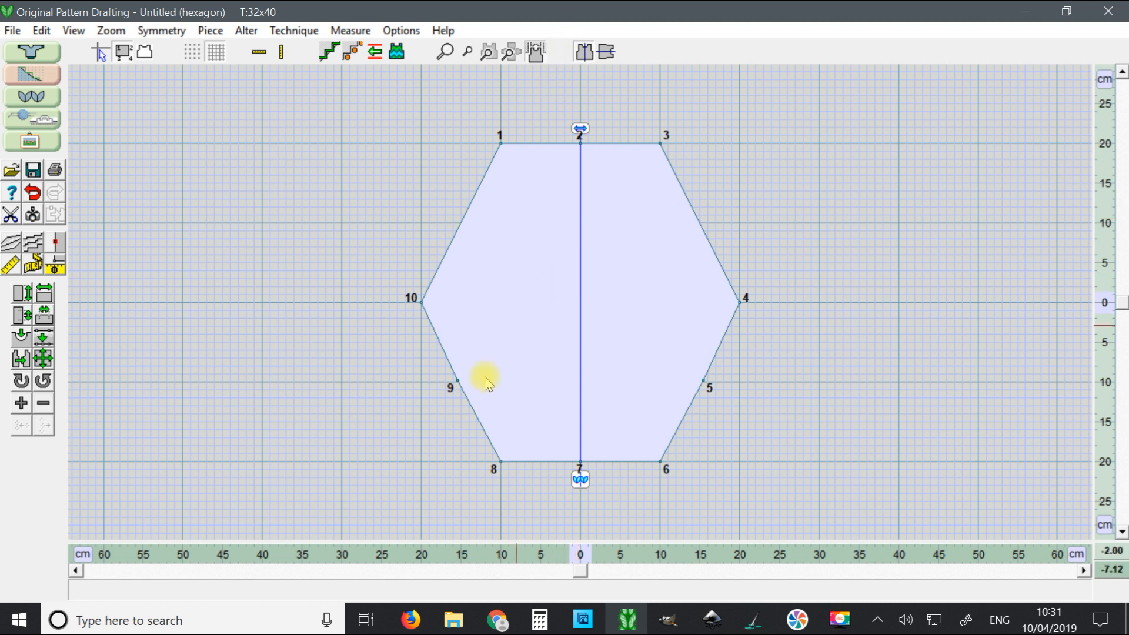
{"action": "left_click", "coordinate": [457, 381]}
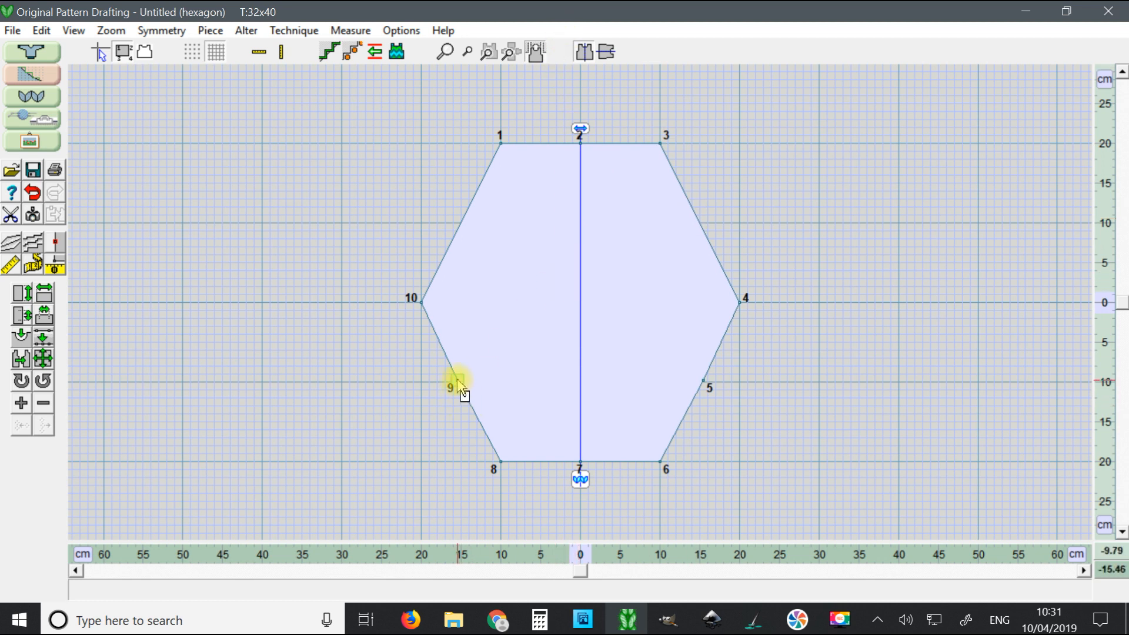
{"action": "key", "text": "Delete"}
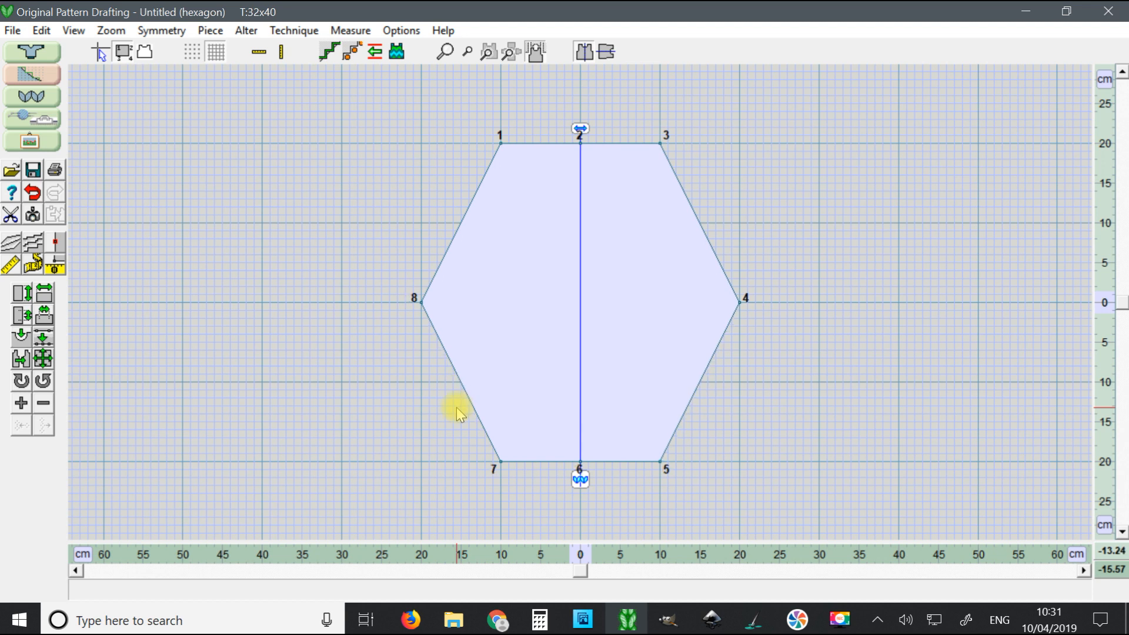
Step: Delete the midpoints of the hexagon's top and bottom edges
{"action": "left_click", "coordinate": [580, 143]}
{"action": "key", "text": "Delete"}
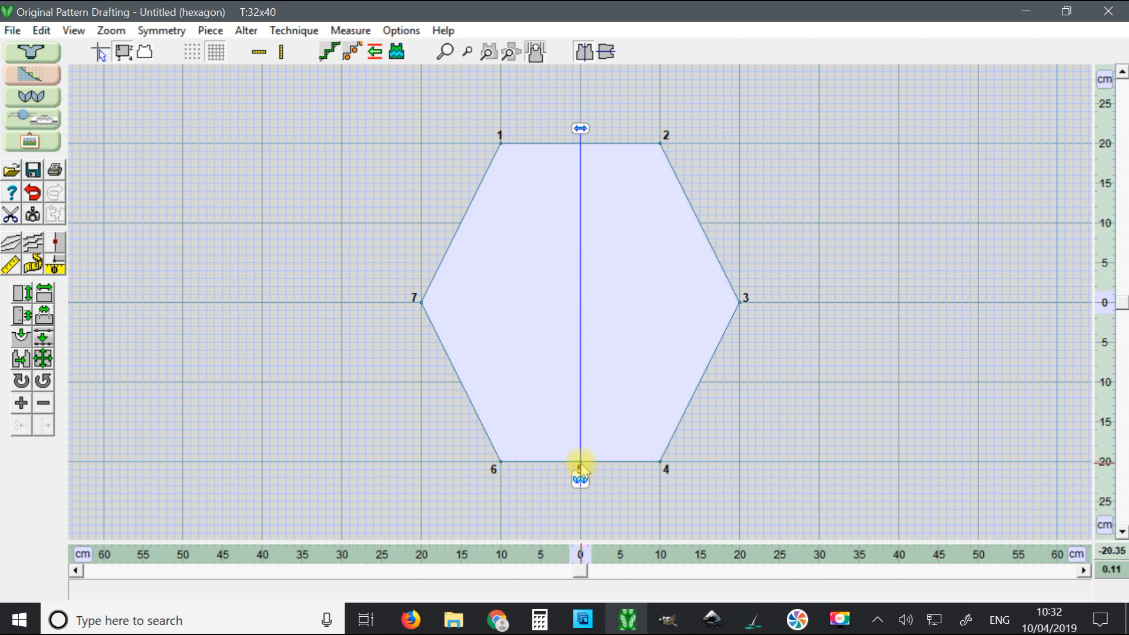
{"action": "left_click", "coordinate": [581, 462]}
{"action": "key", "text": "Delete"}
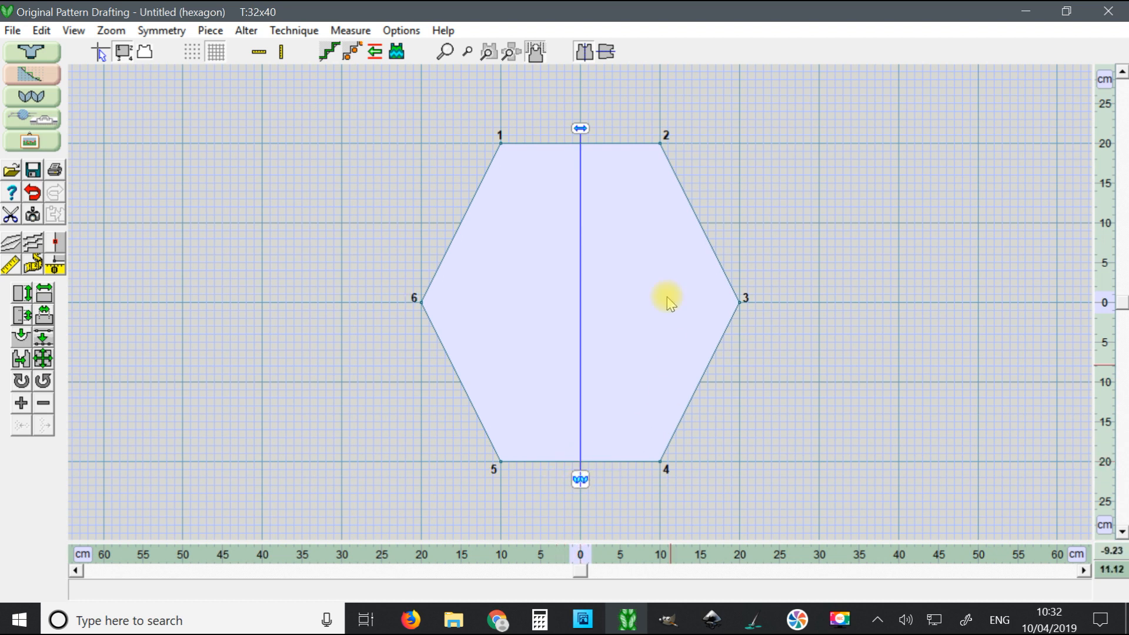
Step: Remove the vertical mirror and duplicate the hexagon as a new pattern piece named "hex dup"
{"action": "left_click", "coordinate": [584, 53]}
{"action": "scroll", "coordinate": [764, 227], "scroll_direction": "down", "scroll_amount": 2}
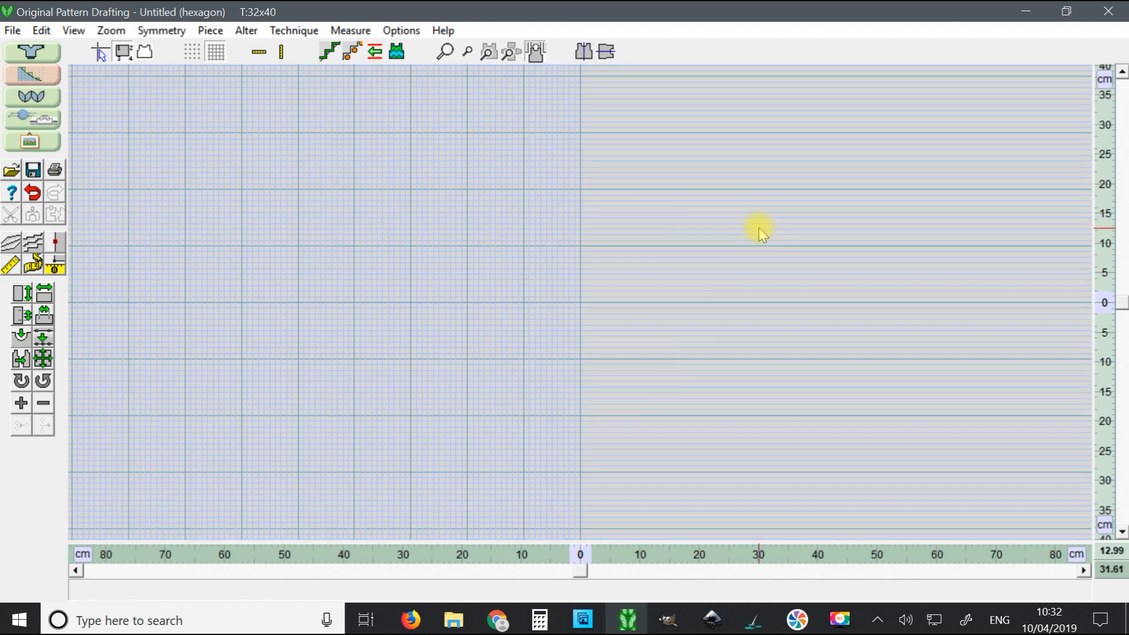
{"action": "scroll", "coordinate": [732, 246], "scroll_direction": "up", "scroll_amount": 2}
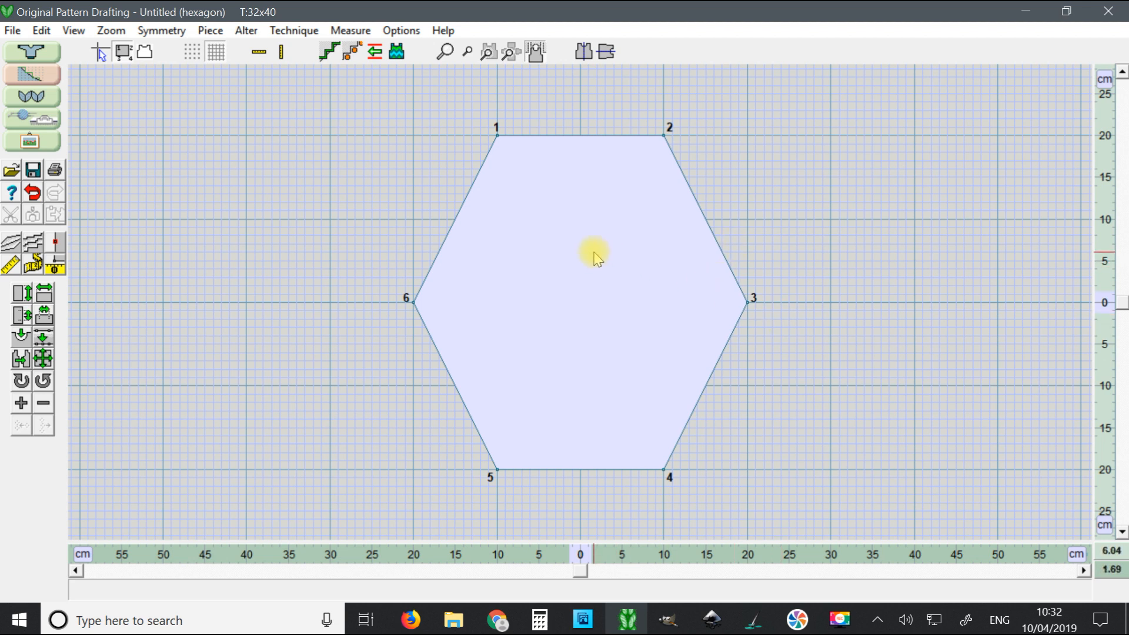
{"action": "left_click_drag", "start_coordinate": [594, 254], "coordinate": [263, 251]}
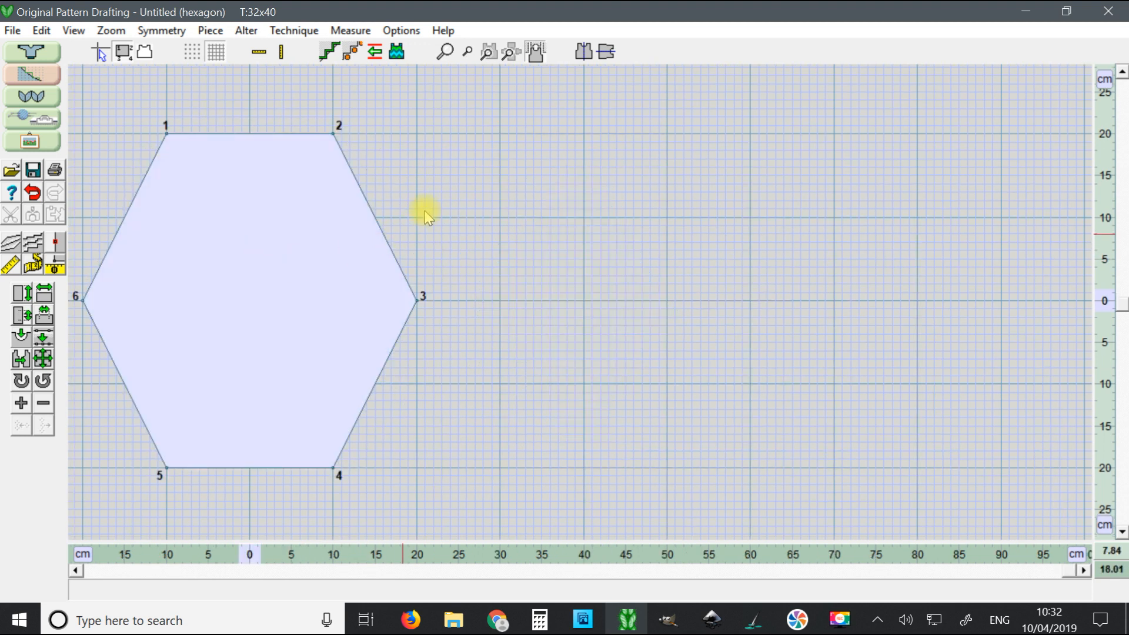
{"action": "left_click", "coordinate": [212, 33]}
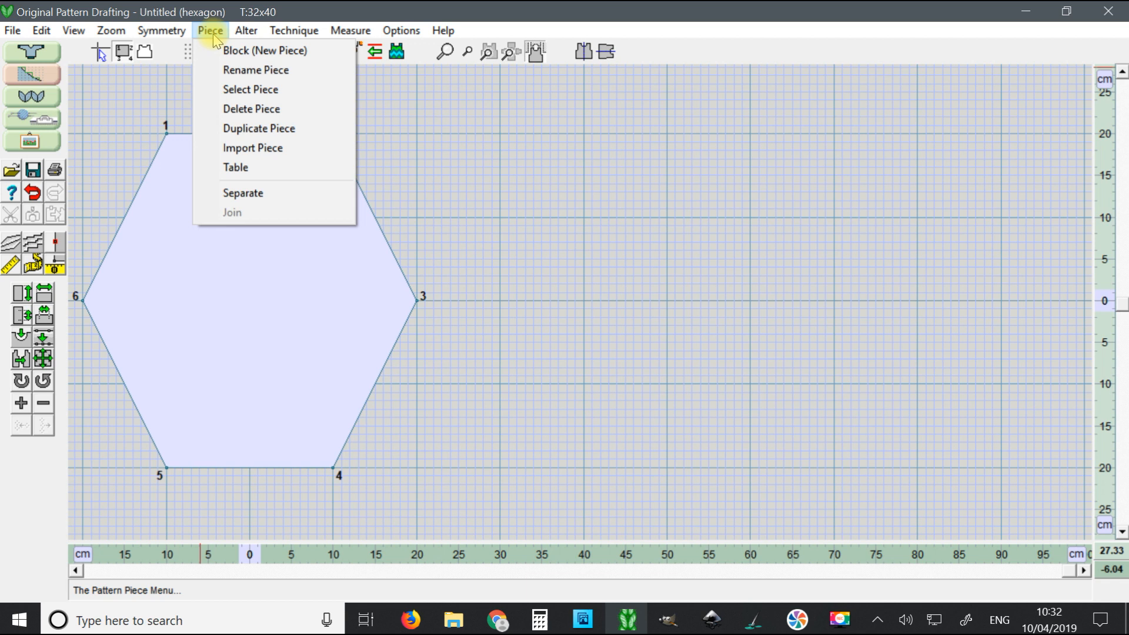
{"action": "left_click", "coordinate": [239, 128]}
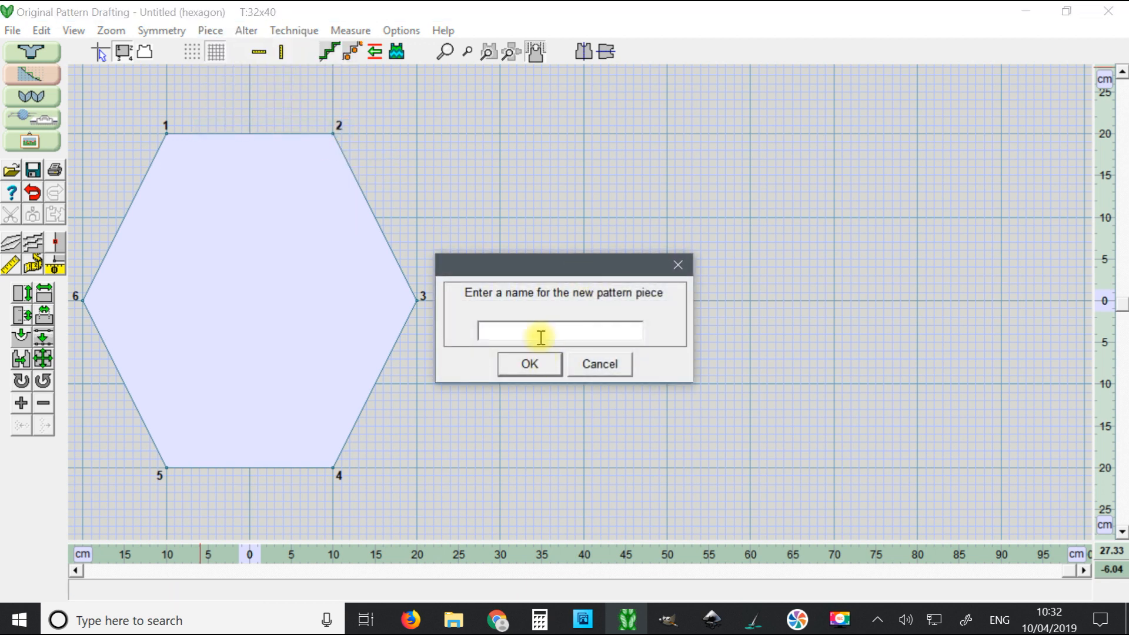
{"action": "type", "text": "hex"}
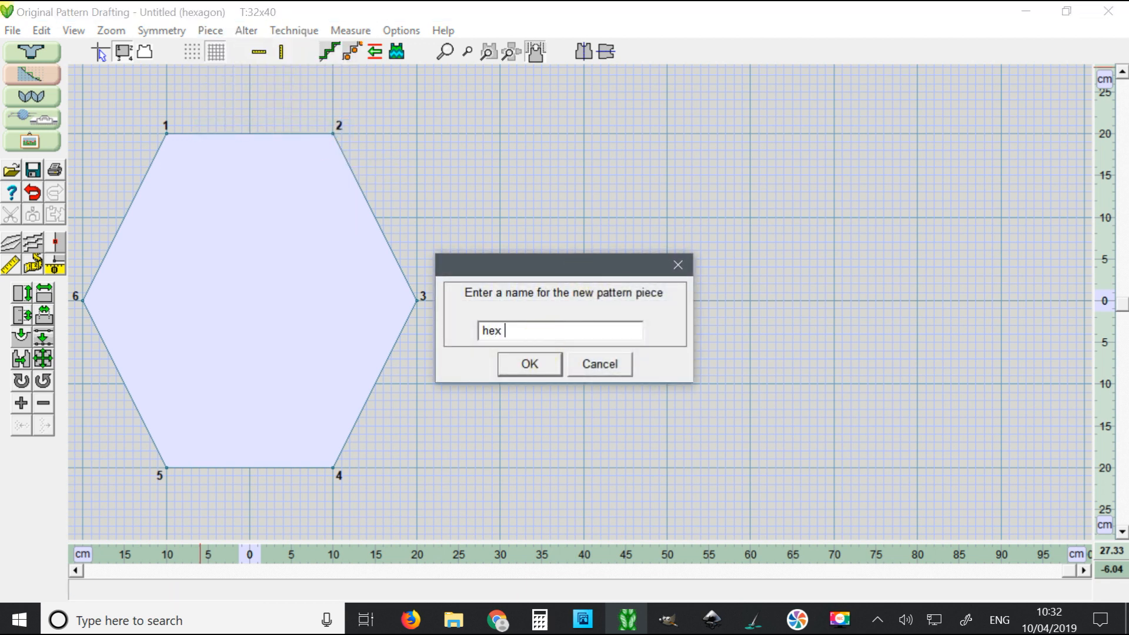
{"action": "type", "text": " dup"}
{"action": "left_click", "coordinate": [536, 365]}
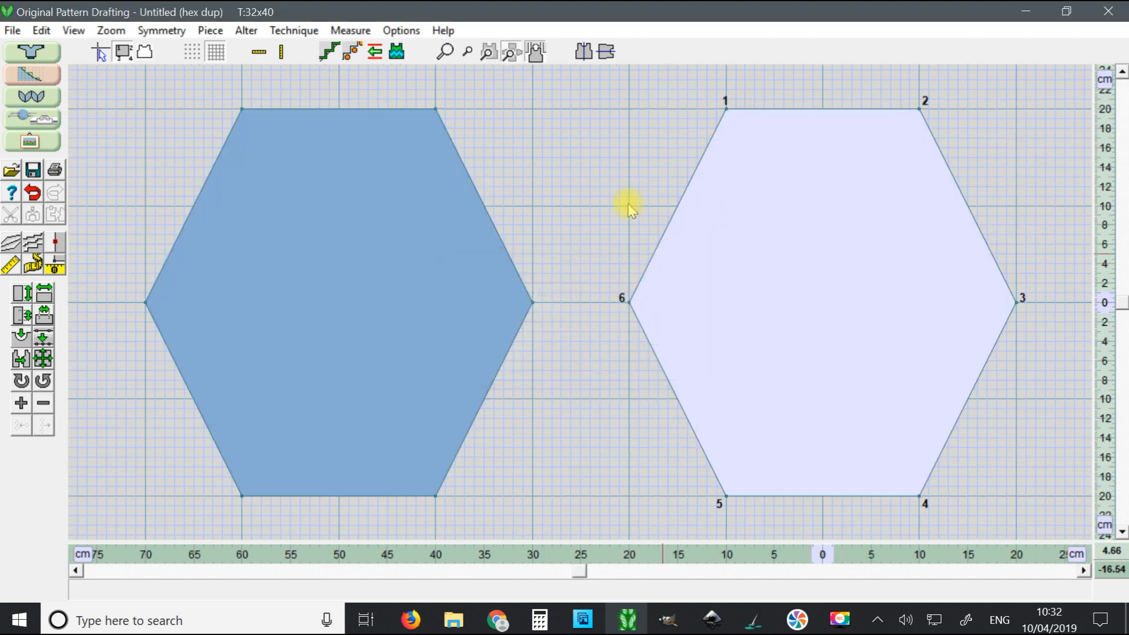
Step: Measure the bottom edge of the duplicate hexagon from point 4 to point 5 with Measure Edge
{"action": "left_click", "coordinate": [488, 52]}
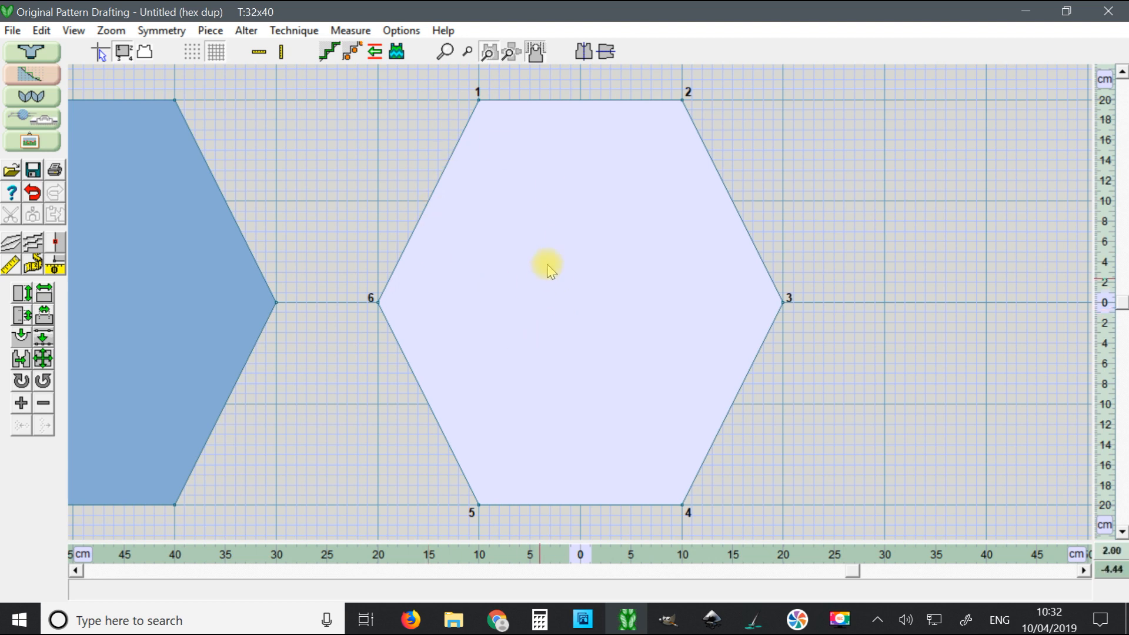
{"action": "scroll", "coordinate": [534, 258], "scroll_direction": "down", "scroll_amount": 1}
{"action": "scroll", "coordinate": [534, 259], "scroll_direction": "up", "scroll_amount": 2}
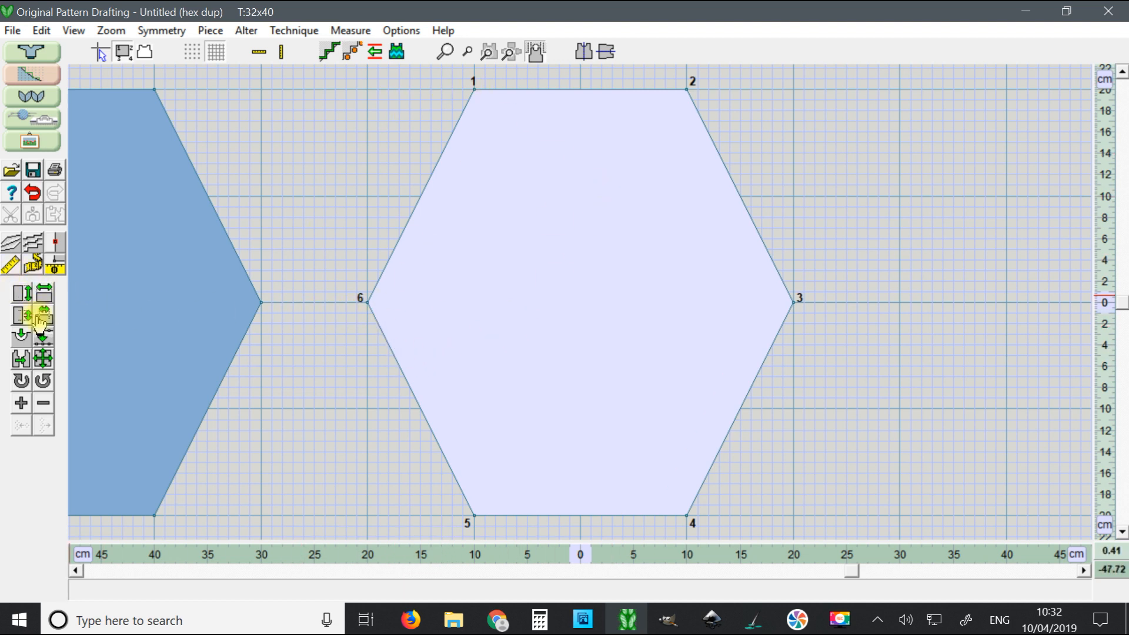
{"action": "scroll", "coordinate": [461, 355], "scroll_direction": "down", "scroll_amount": 1}
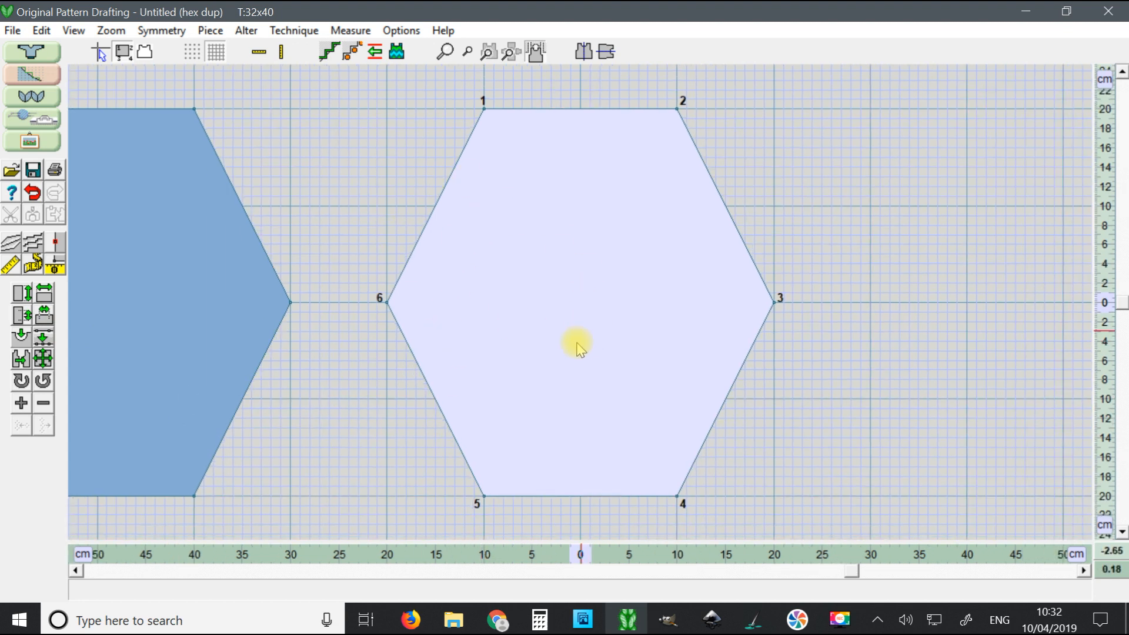
{"action": "left_click", "coordinate": [34, 267]}
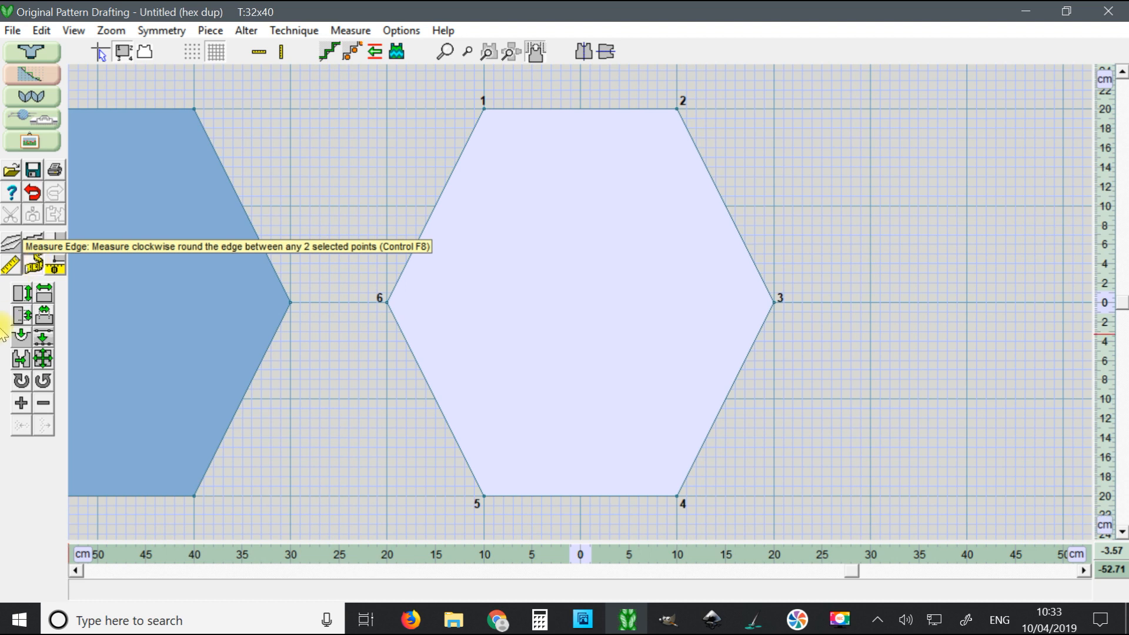
{"action": "left_click", "coordinate": [38, 266]}
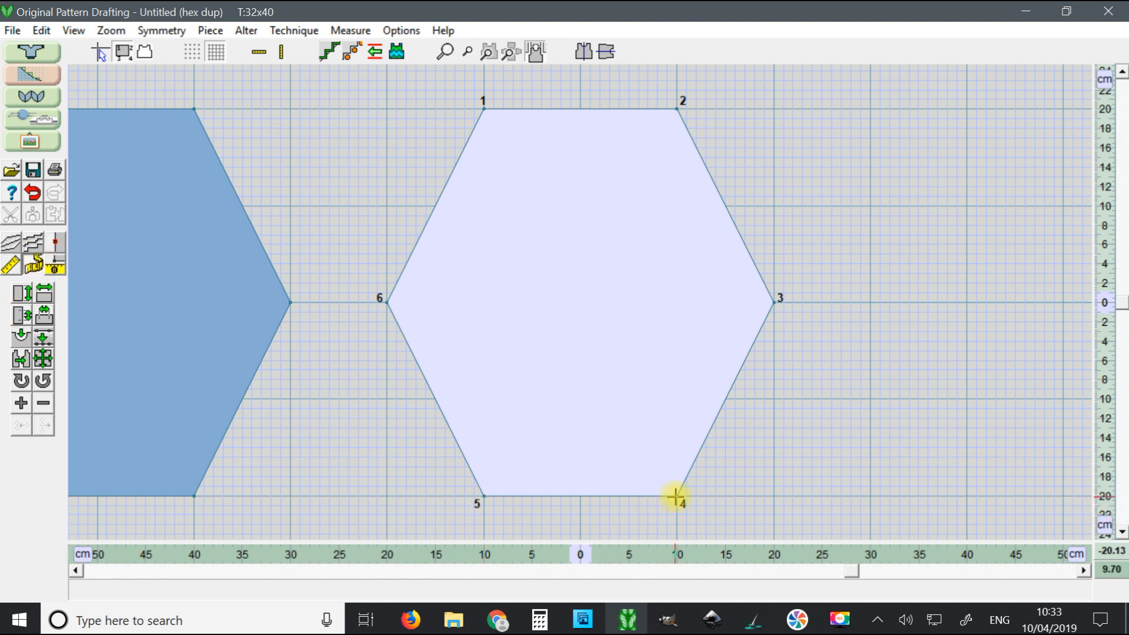
{"action": "left_click_drag", "start_coordinate": [677, 496], "coordinate": [484, 496]}
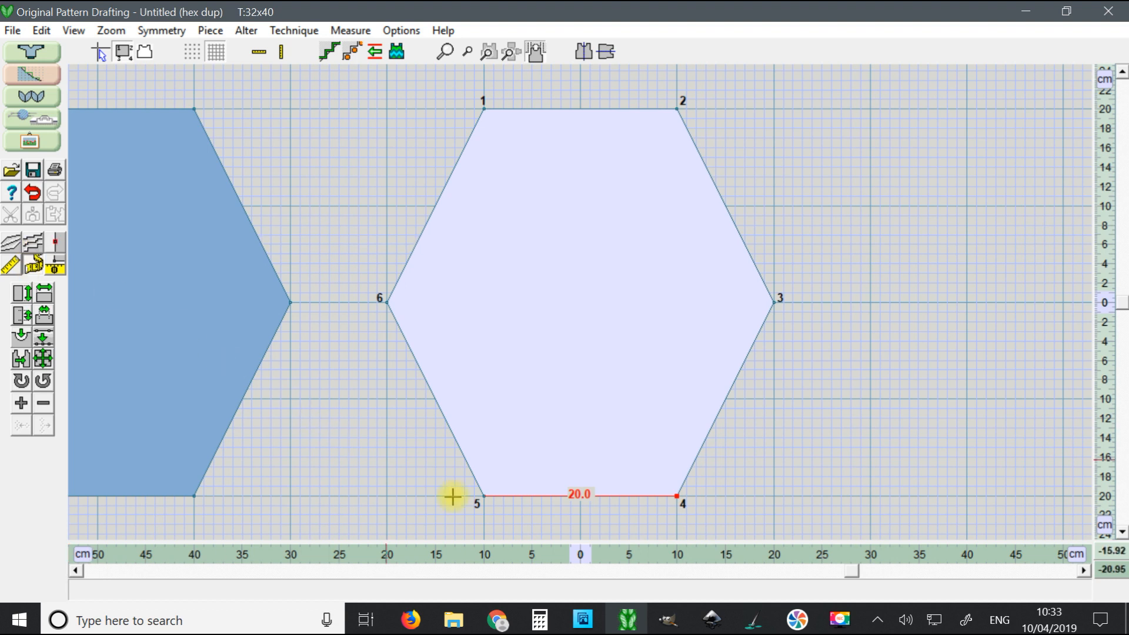
Step: Measure the remaining edges of the duplicate hexagon: point 5 to 6, 6 to 1, 1 to 2, 2 to 3 and 3 to 4
{"action": "left_click", "coordinate": [482, 498]}
{"action": "left_click", "coordinate": [387, 301]}
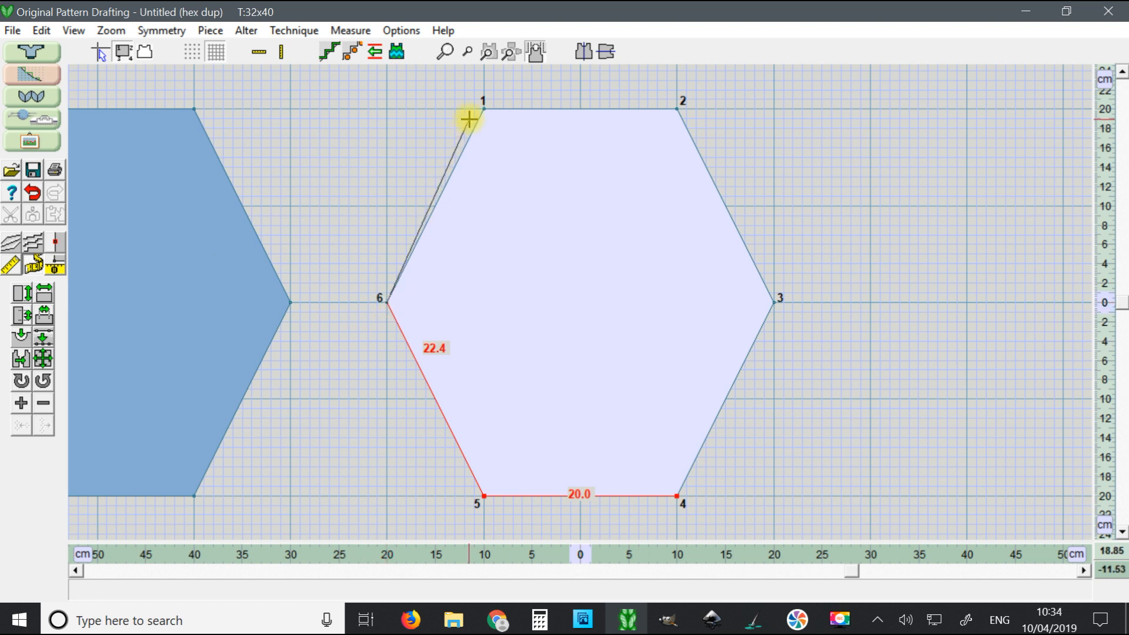
{"action": "left_click", "coordinate": [482, 108]}
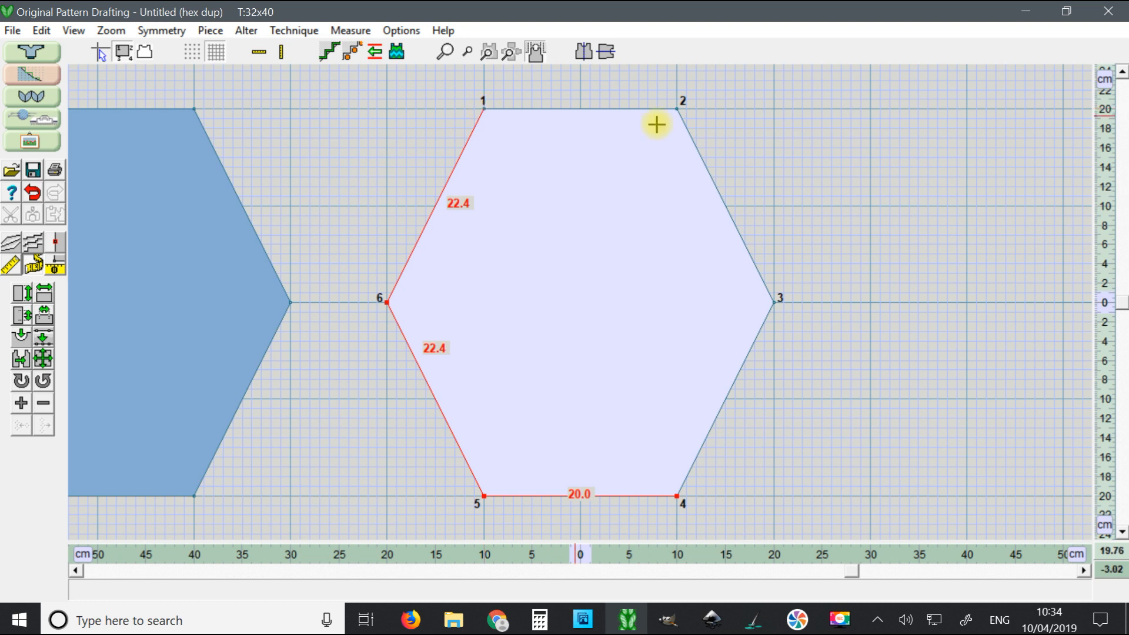
{"action": "left_click", "coordinate": [677, 108]}
{"action": "left_click", "coordinate": [33, 265]}
{"action": "left_click", "coordinate": [676, 111]}
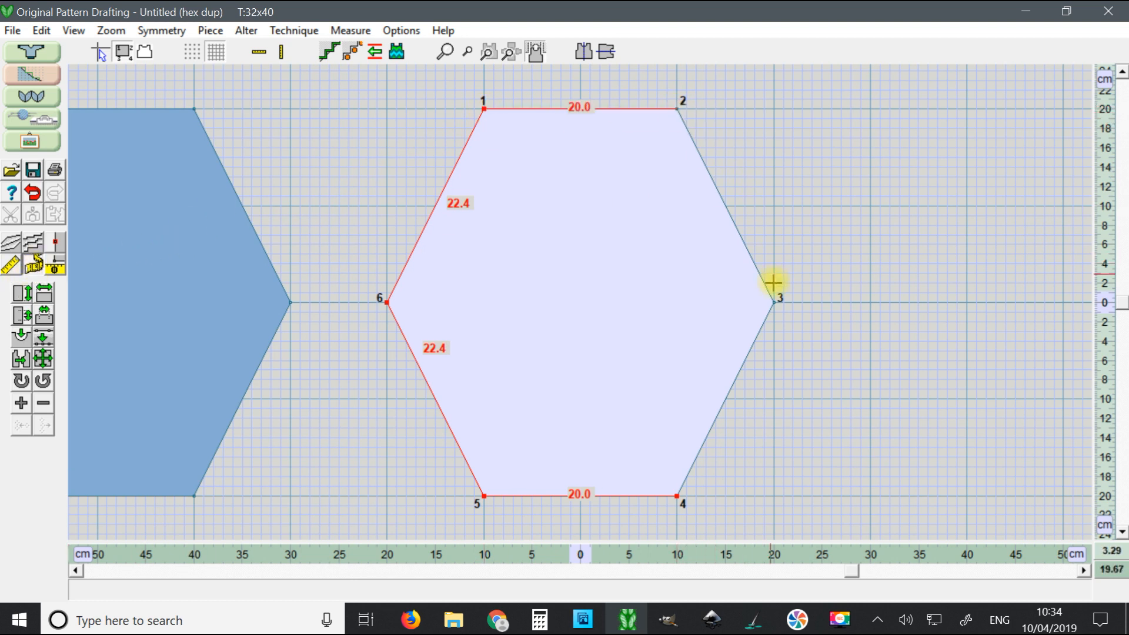
{"action": "left_click", "coordinate": [772, 300]}
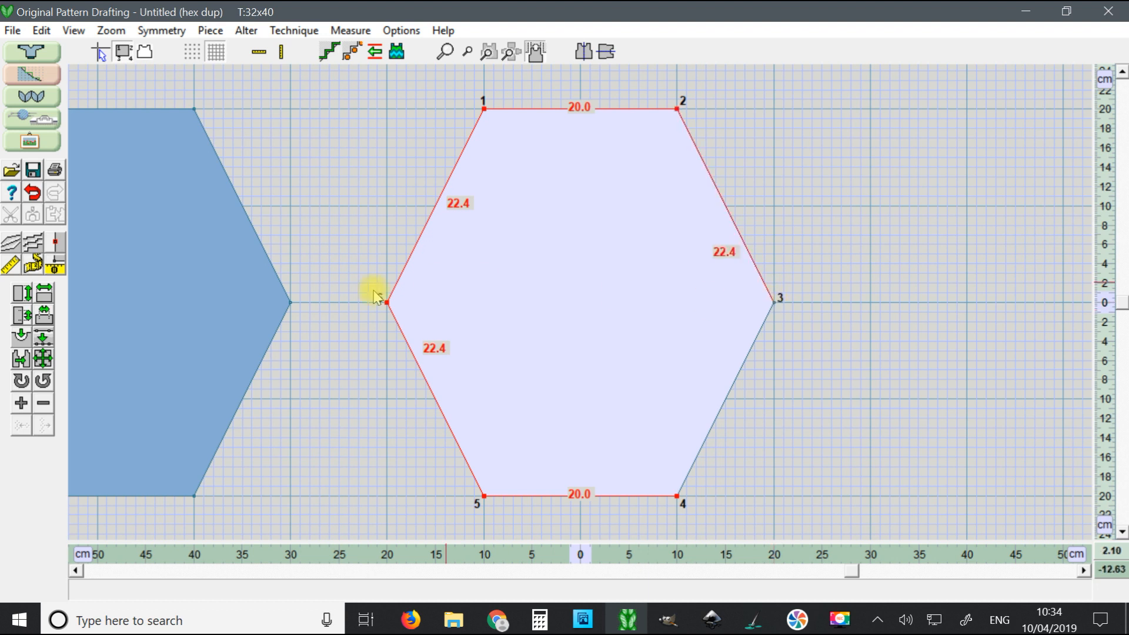
{"action": "left_click", "coordinate": [774, 302]}
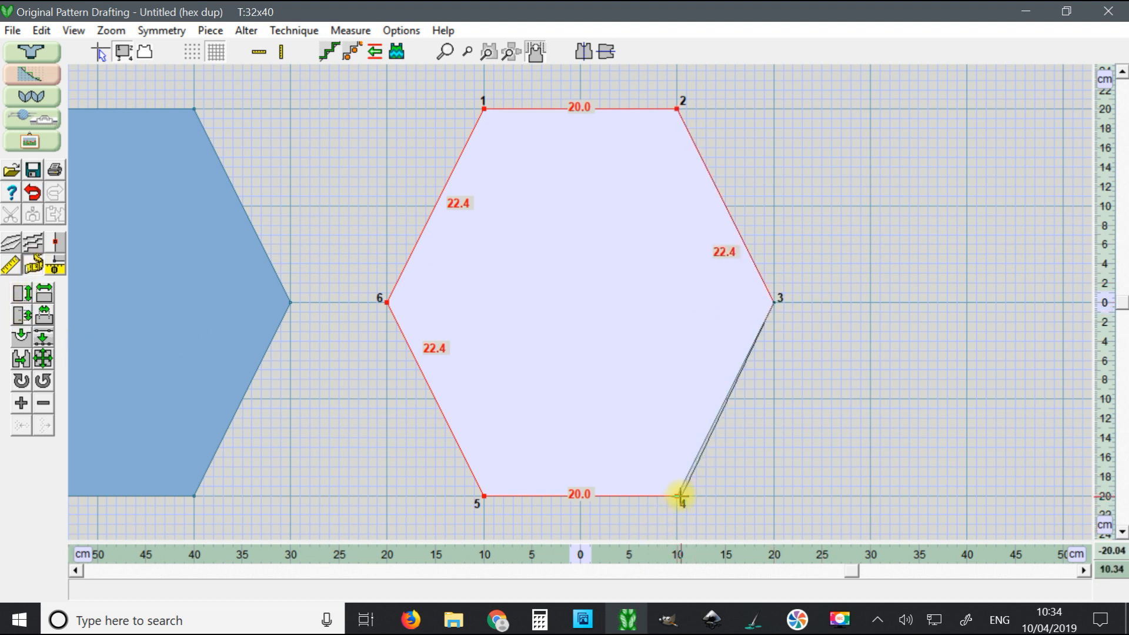
{"action": "left_click", "coordinate": [677, 495]}
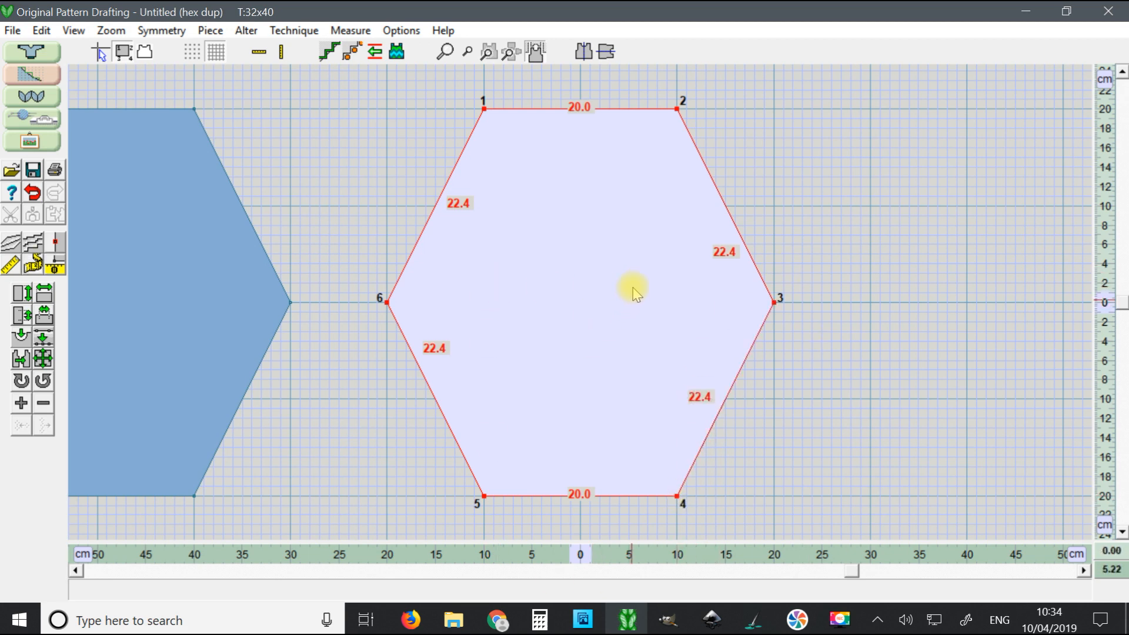
{"action": "scroll", "coordinate": [629, 288], "scroll_direction": "down", "scroll_amount": 1}
{"action": "scroll", "coordinate": [628, 286], "scroll_direction": "down", "scroll_amount": 1}
{"action": "scroll", "coordinate": [620, 294], "scroll_direction": "up", "scroll_amount": 2}
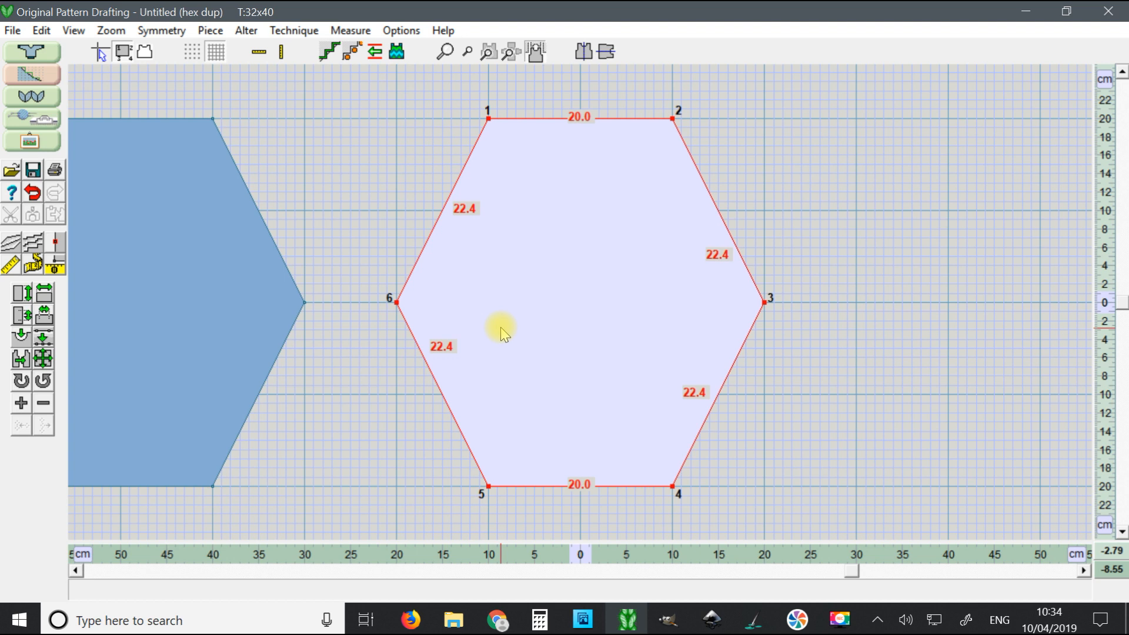
{"action": "left_click", "coordinate": [245, 33]}
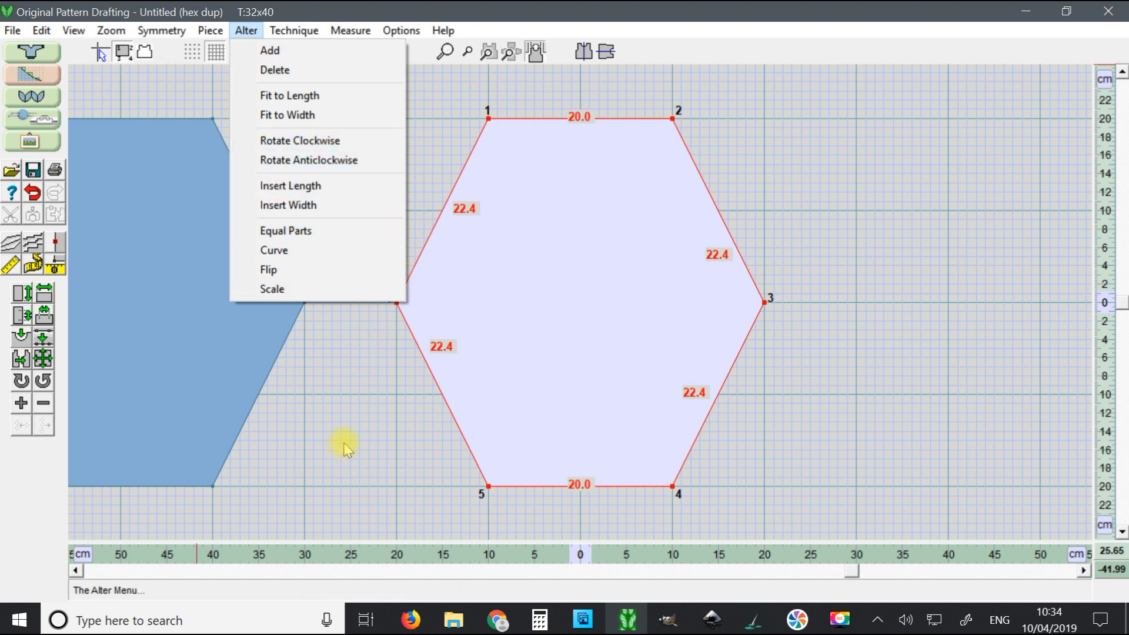
{"action": "left_click", "coordinate": [536, 105]}
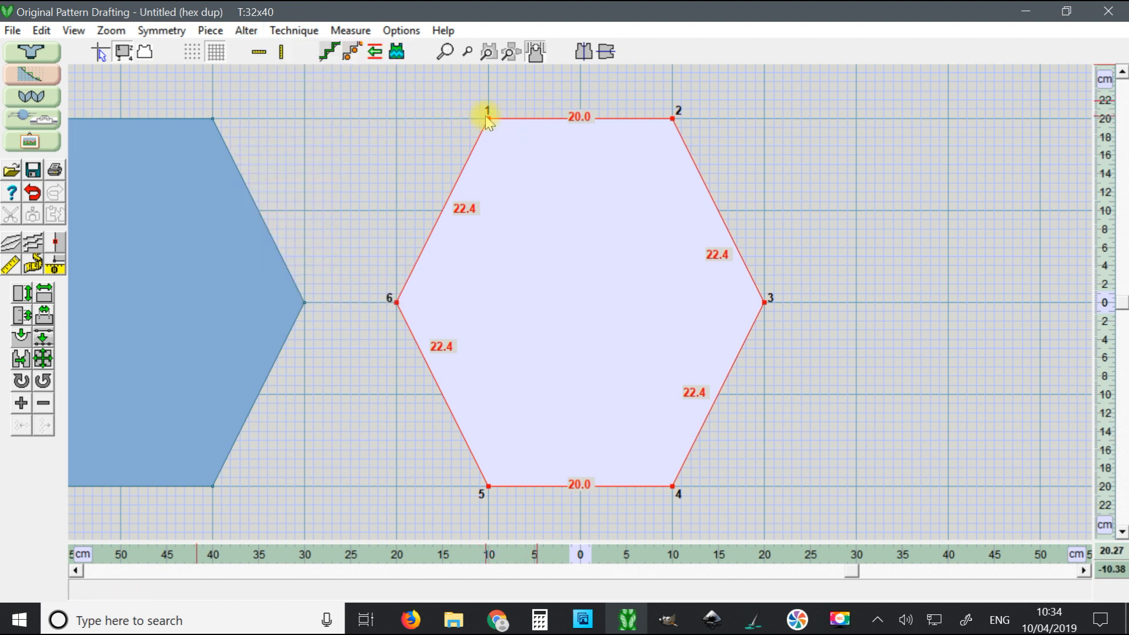
{"action": "left_click", "coordinate": [245, 32]}
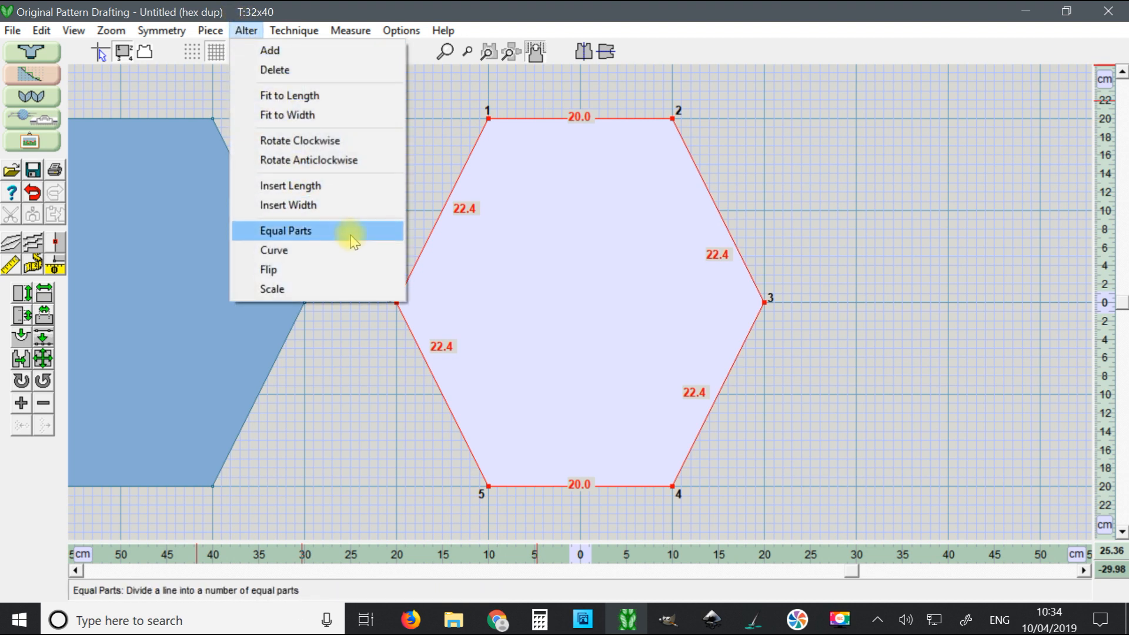
{"action": "left_click", "coordinate": [456, 96]}
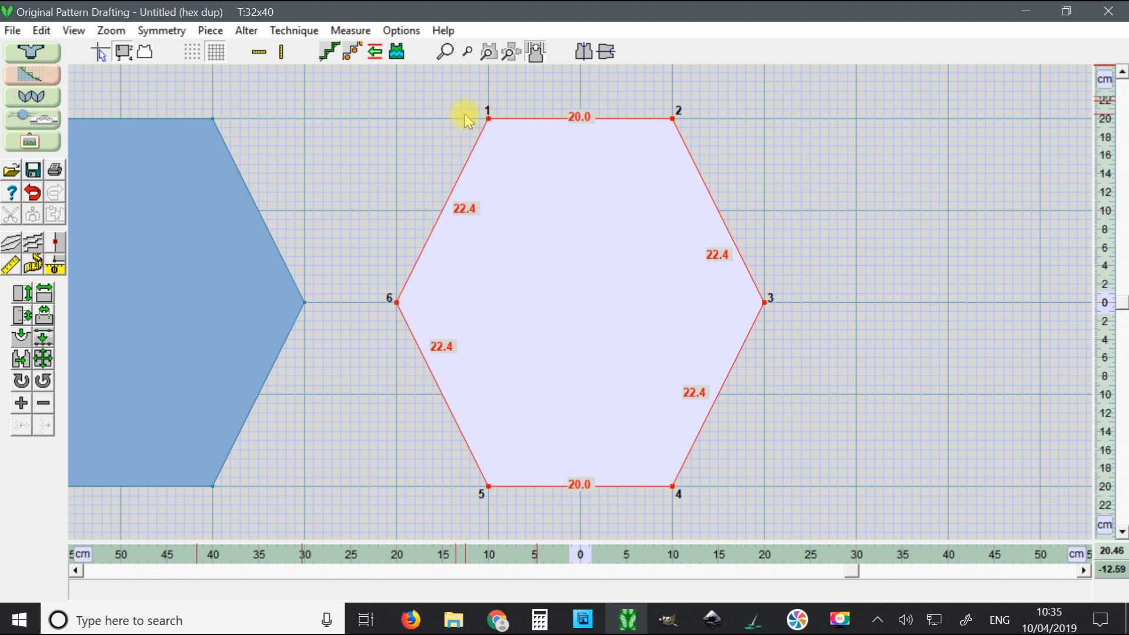
{"action": "left_click", "coordinate": [245, 31]}
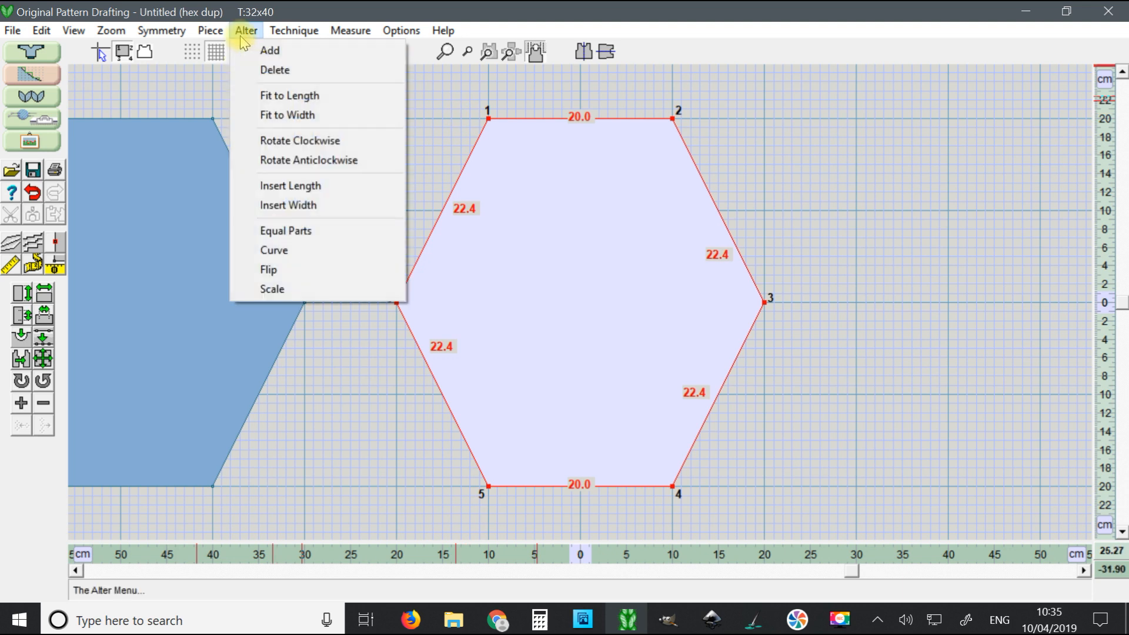
{"action": "left_click", "coordinate": [266, 189]}
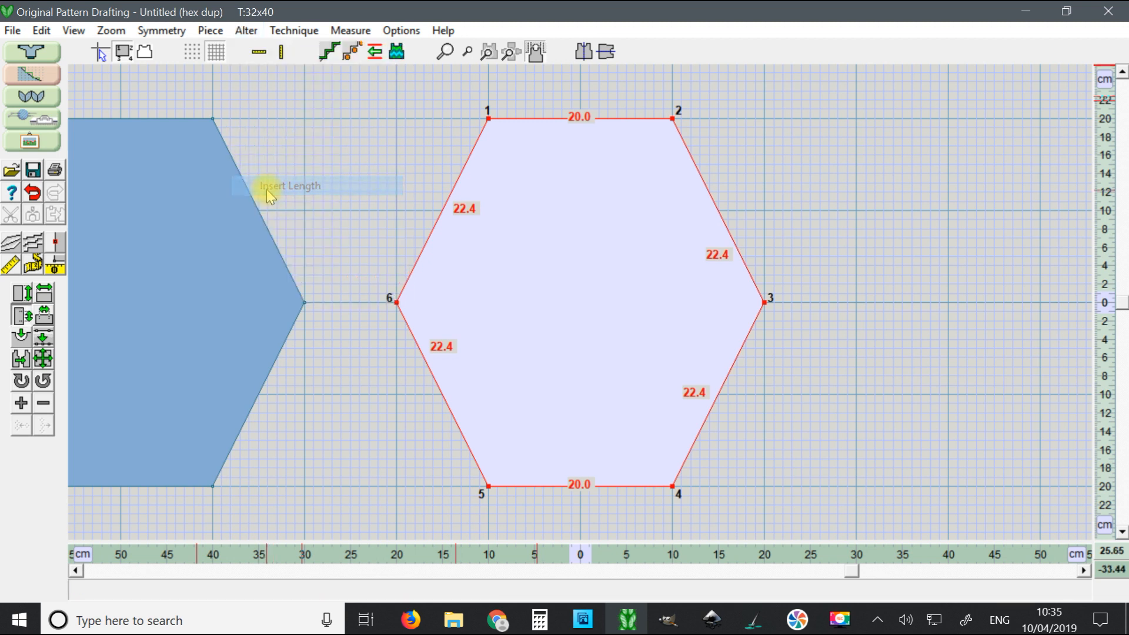
{"action": "left_click", "coordinate": [440, 211]}
{"action": "left_click_drag", "start_coordinate": [562, 251], "coordinate": [660, 180]}
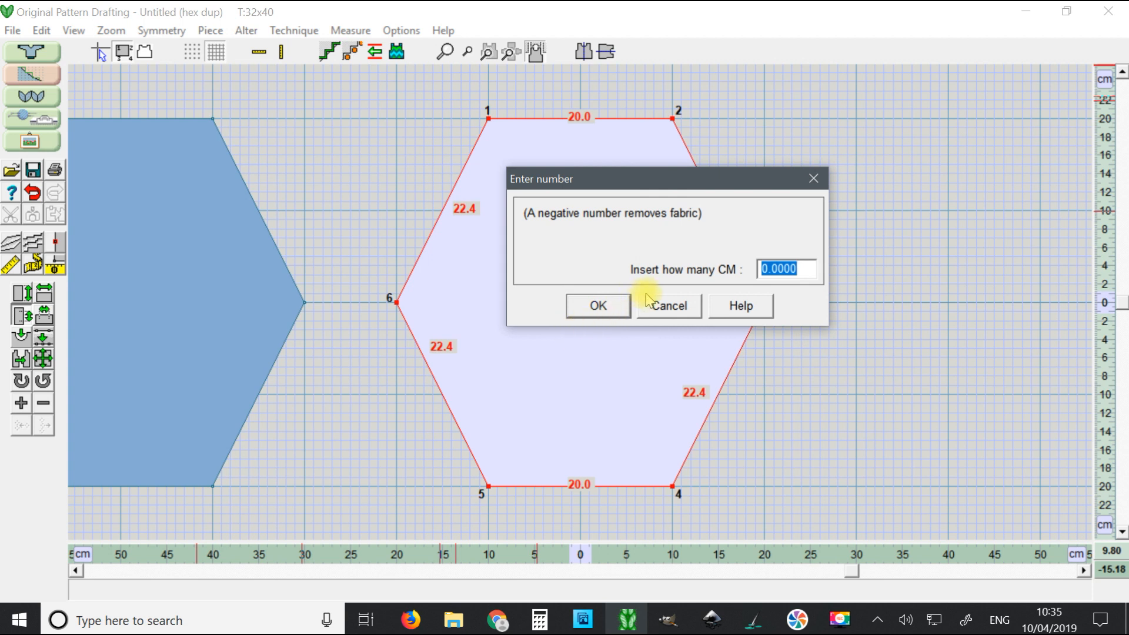
{"action": "left_click", "coordinate": [813, 179]}
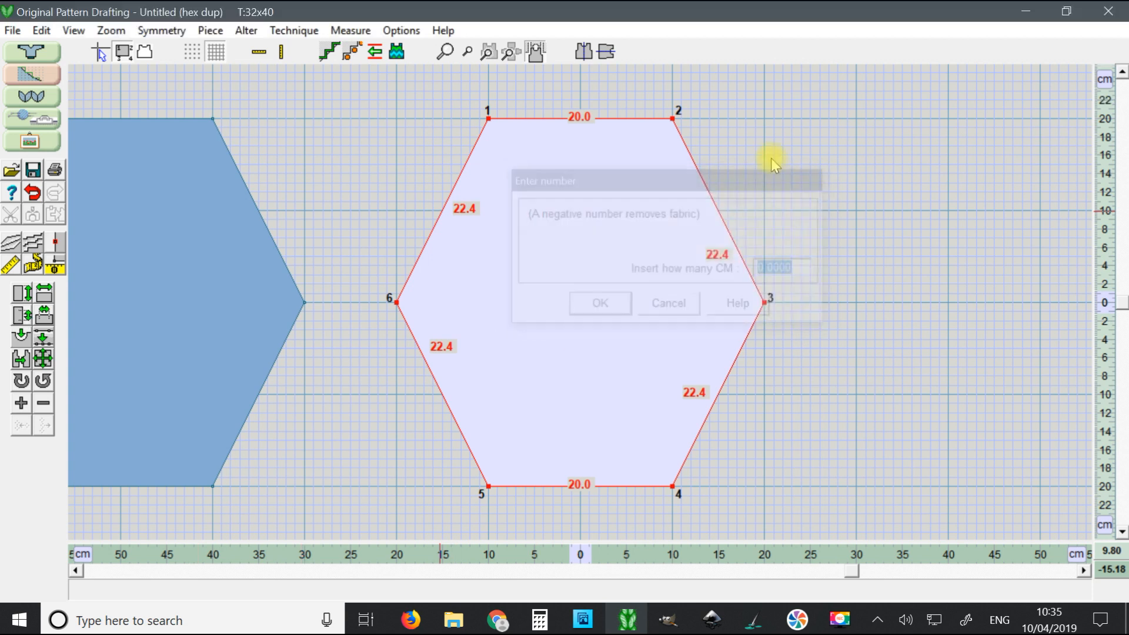
Step: Turn on the vertical mirror, reflecting points from left to right, and insert -2.4 cm of length at the hexagon's upper-left sloping edge
{"action": "left_click", "coordinate": [593, 54]}
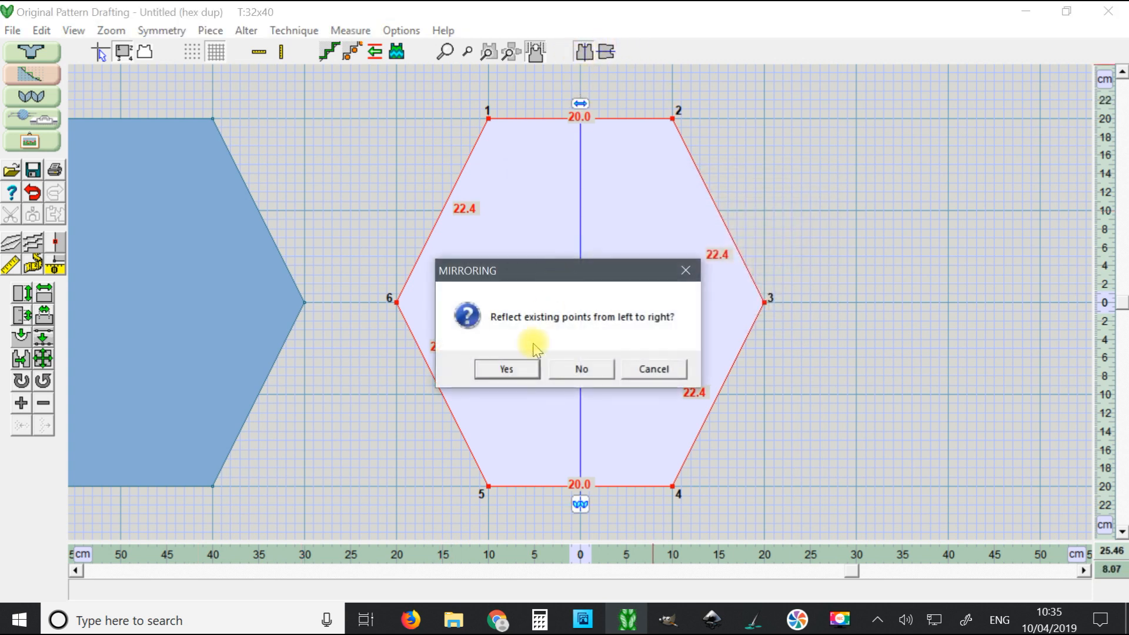
{"action": "left_click", "coordinate": [507, 369]}
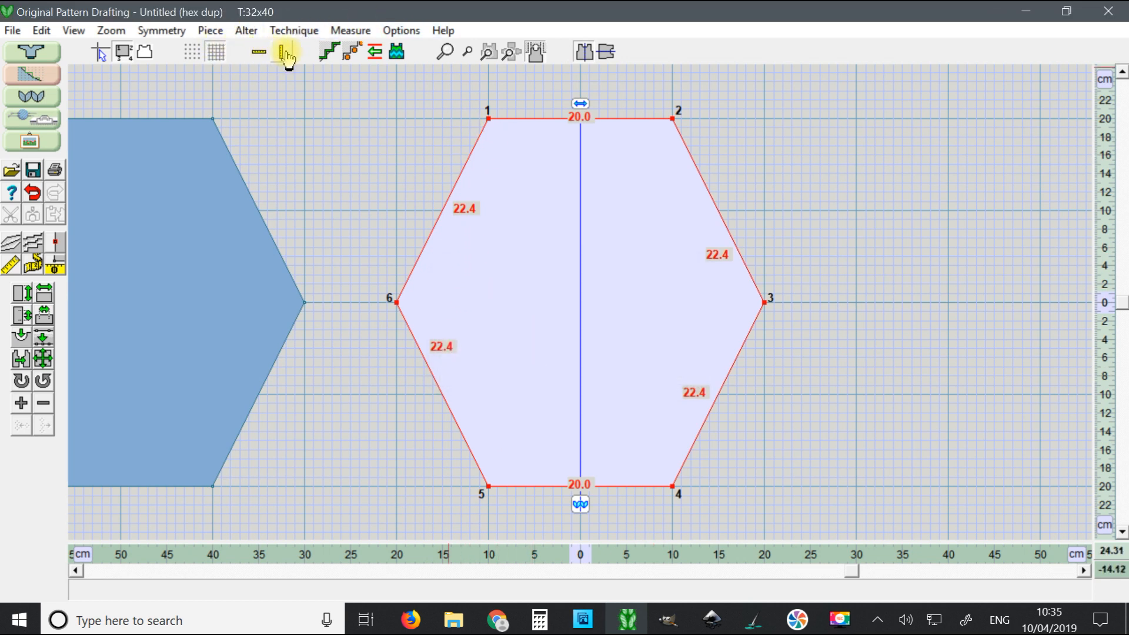
{"action": "left_click", "coordinate": [246, 30]}
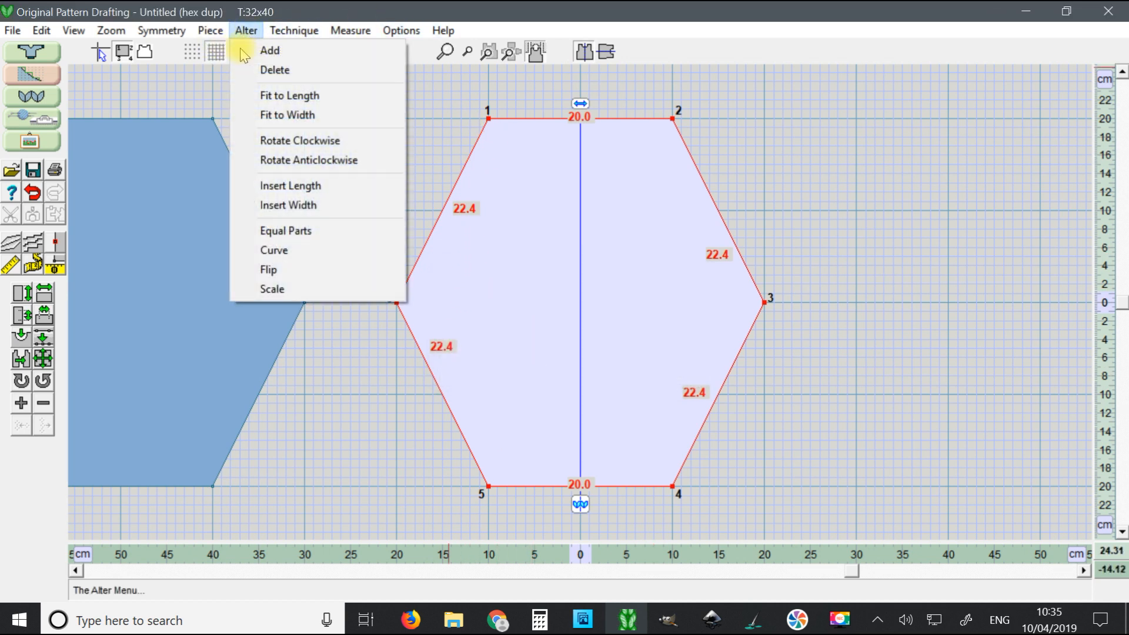
{"action": "left_click", "coordinate": [281, 186]}
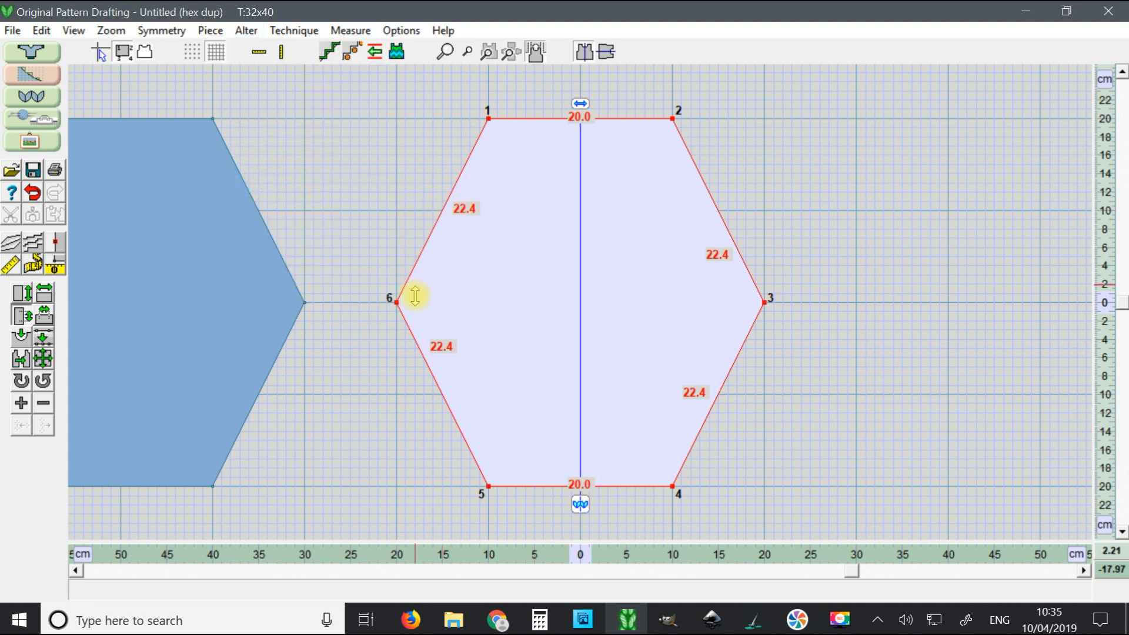
{"action": "left_click", "coordinate": [444, 206]}
{"action": "left_click_drag", "start_coordinate": [503, 249], "coordinate": [619, 177]}
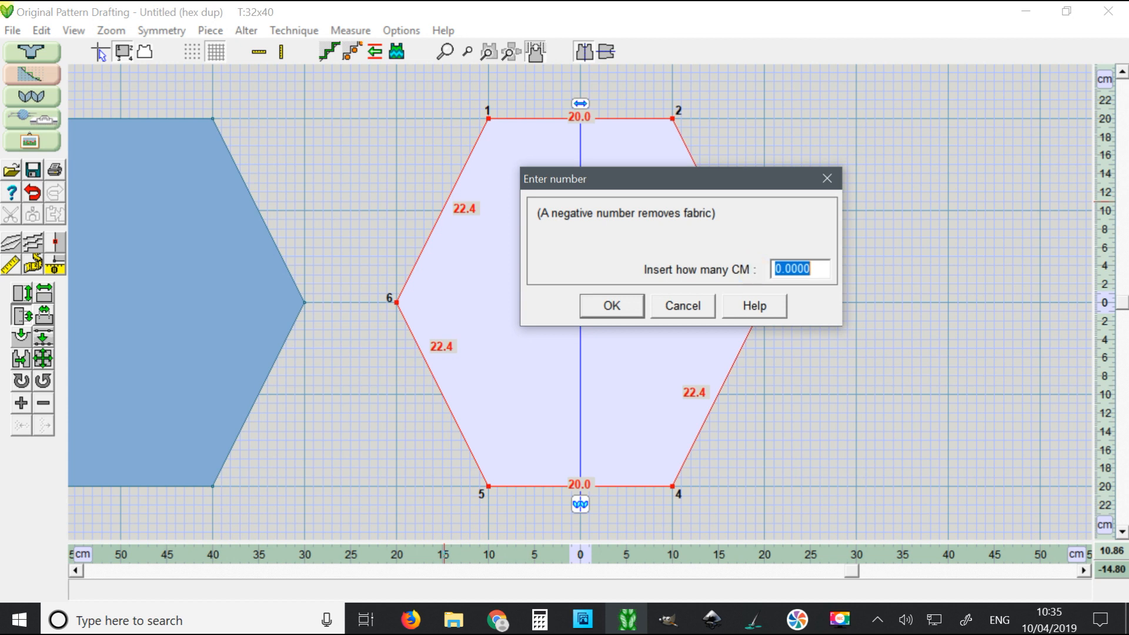
{"action": "type", "text": "-2.4"}
{"action": "left_click", "coordinate": [610, 305]}
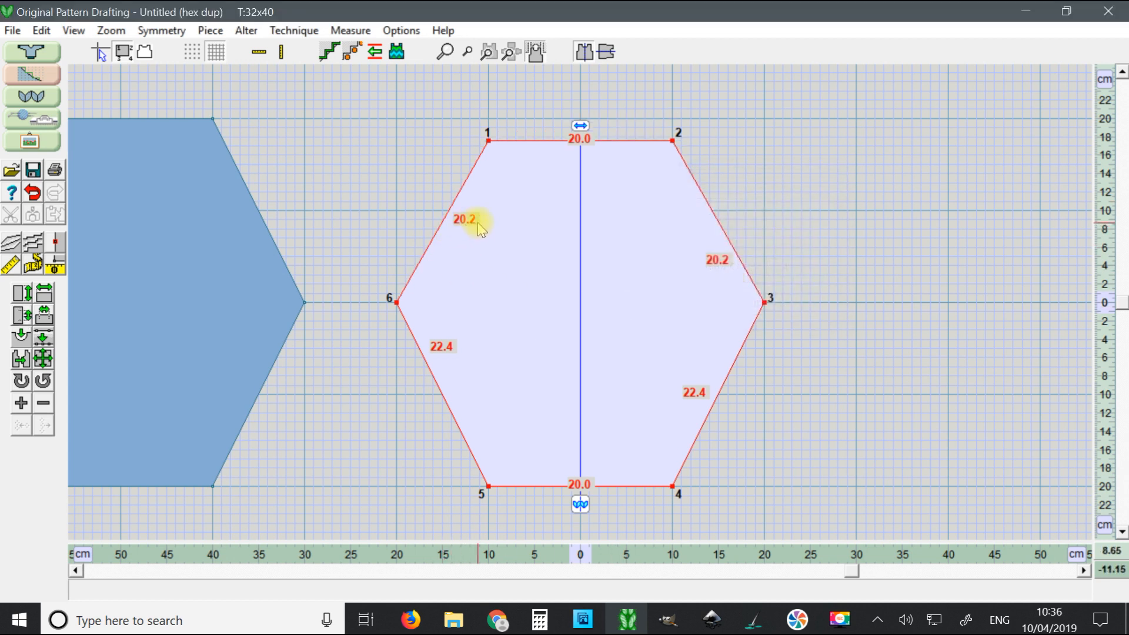
Step: Insert a further -0.2 cm of length at the upper-left sloping edge between points 6 and 1
{"action": "left_click", "coordinate": [246, 30]}
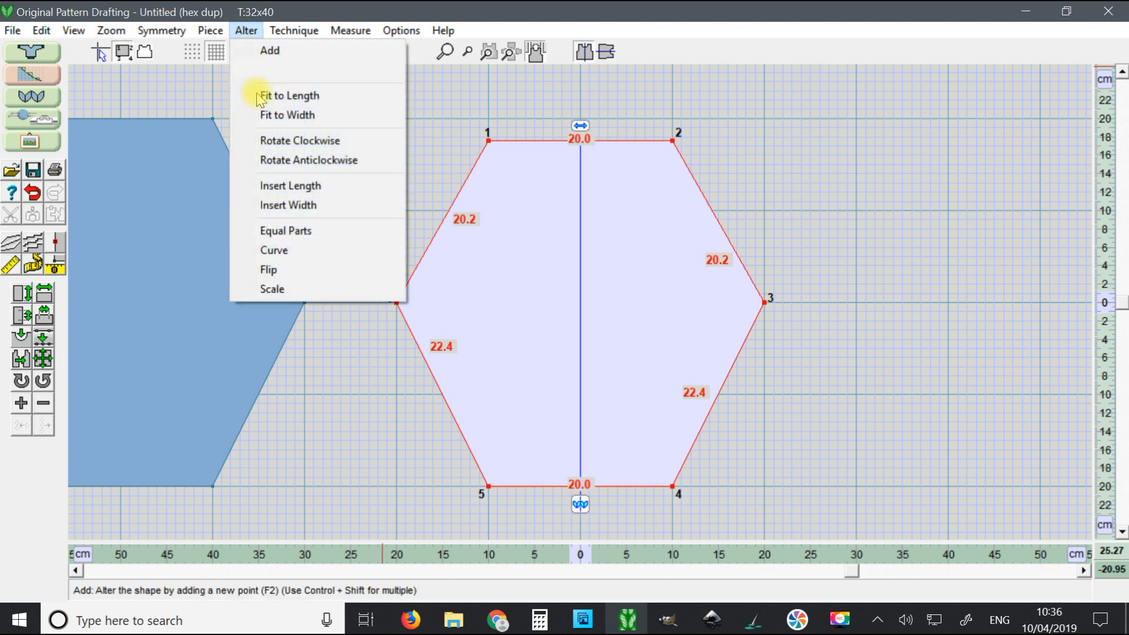
{"action": "left_click", "coordinate": [288, 187]}
{"action": "left_click", "coordinate": [459, 214]}
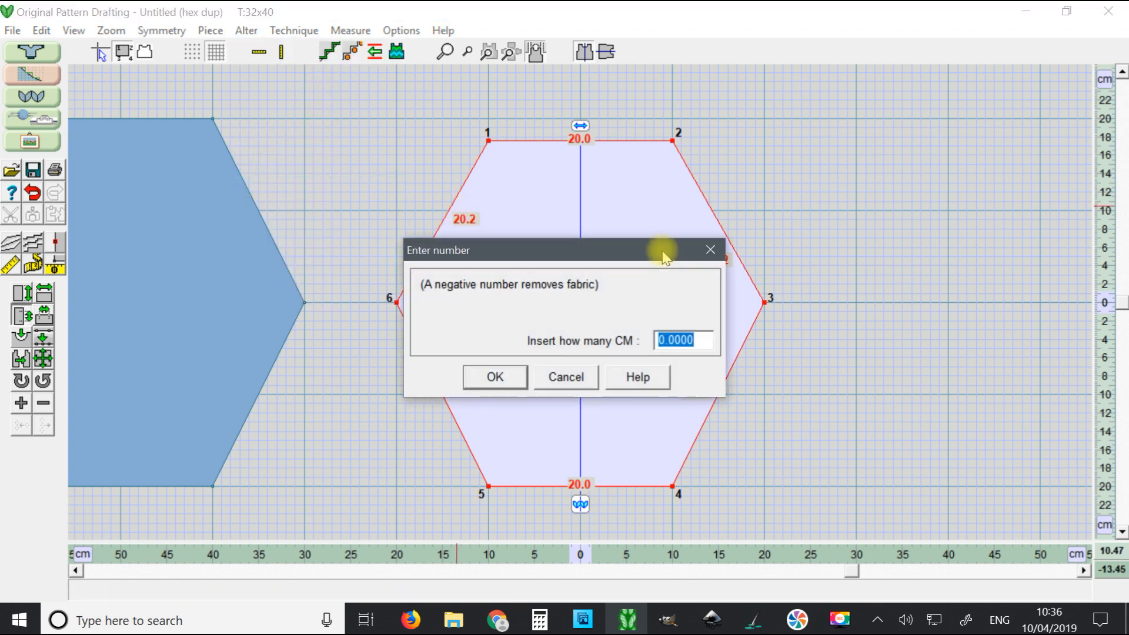
{"action": "left_click_drag", "start_coordinate": [665, 264], "coordinate": [852, 246]}
{"action": "type", "text": "-0.2"}
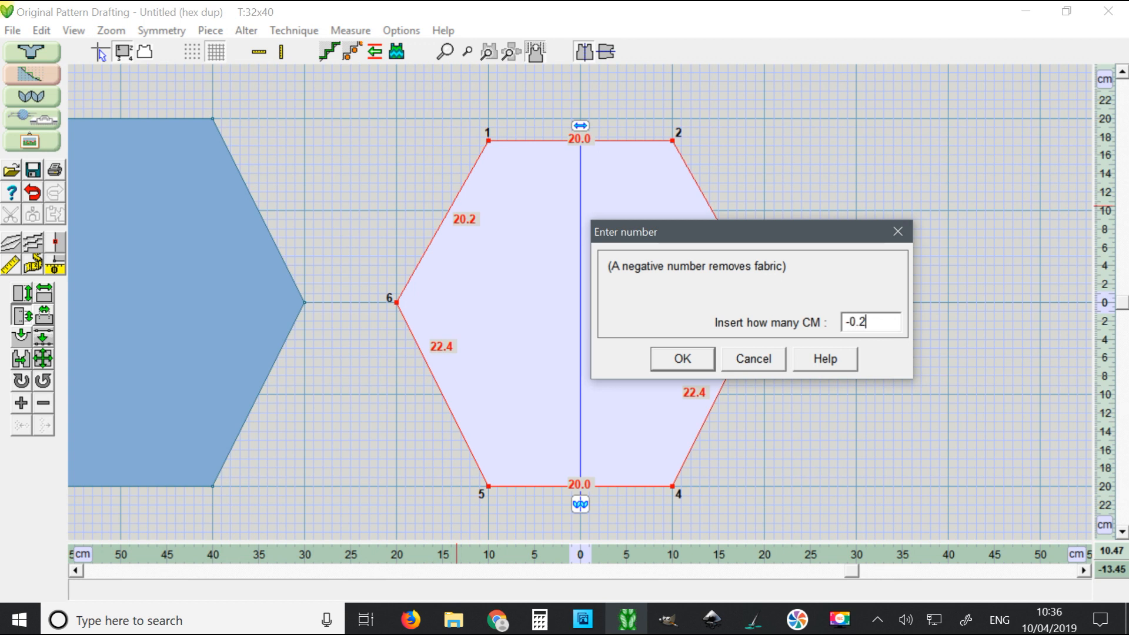
{"action": "left_click", "coordinate": [681, 358]}
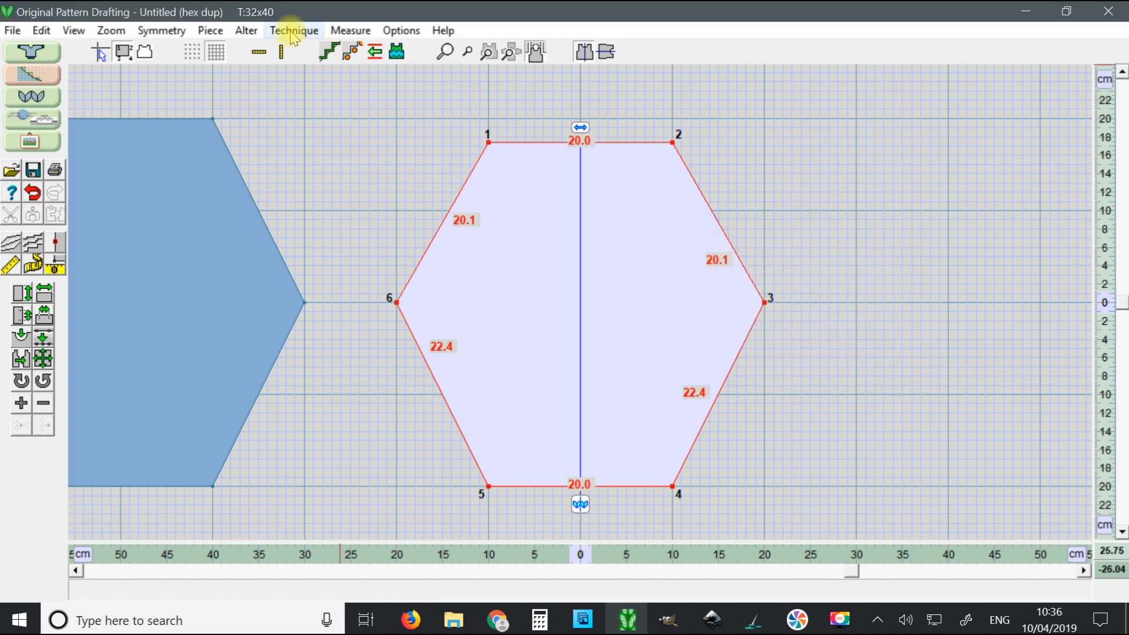
Step: Fine-tune the upper-left sloping edge between points 6 and 1 with an Insert Length of -0.1 cm
{"action": "left_click", "coordinate": [245, 30]}
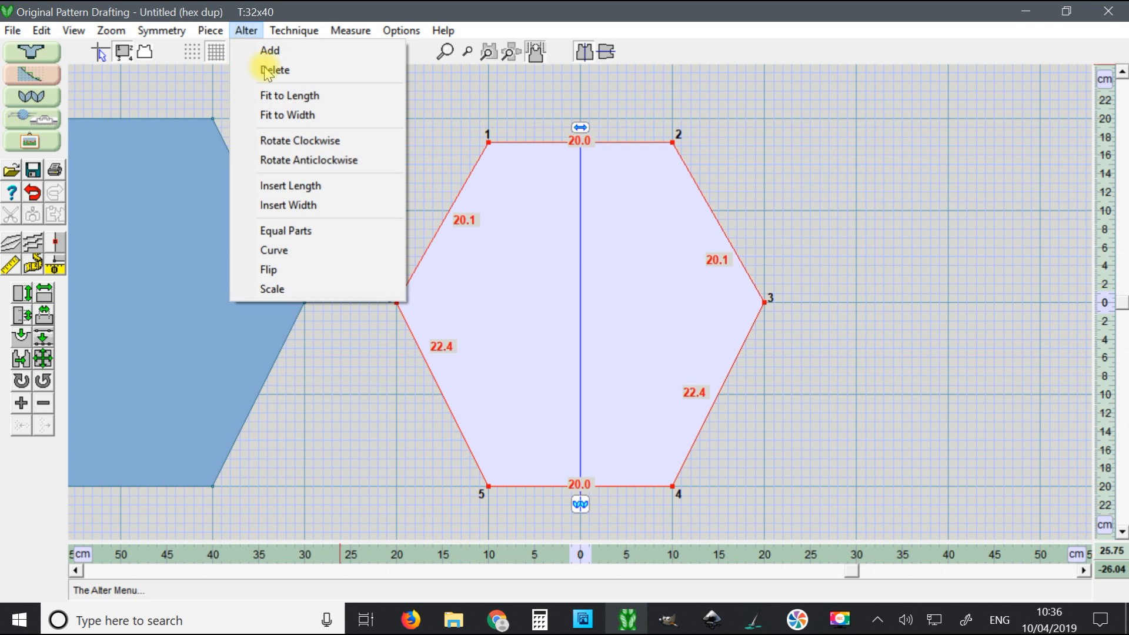
{"action": "left_click", "coordinate": [290, 185]}
{"action": "left_click", "coordinate": [462, 218]}
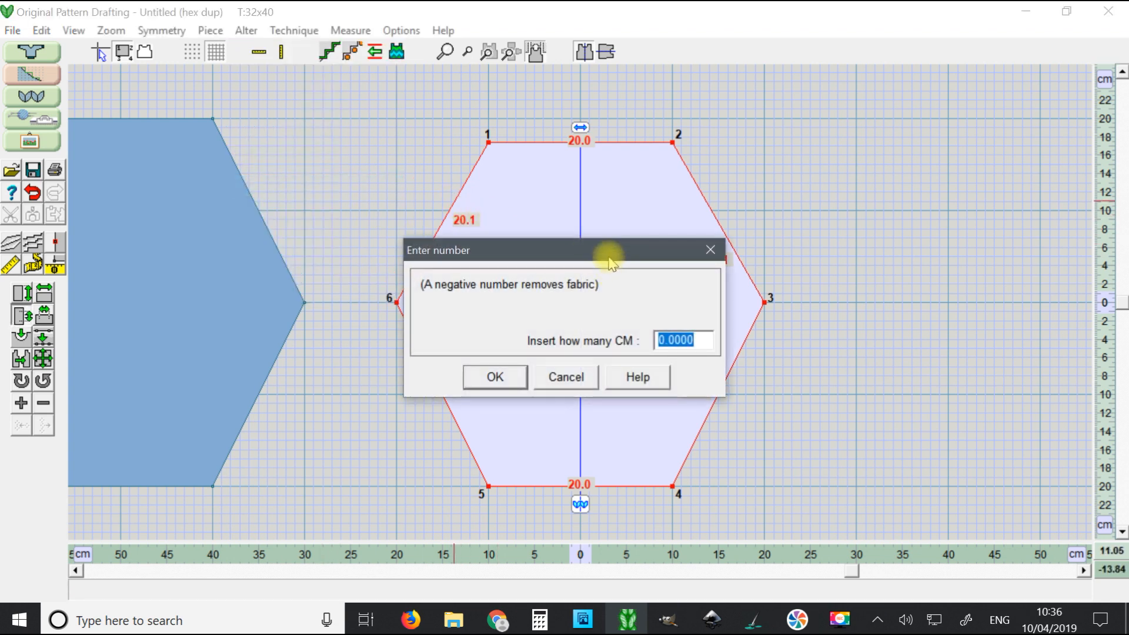
{"action": "left_click_drag", "start_coordinate": [610, 259], "coordinate": [811, 238]}
{"action": "type", "text": "-0.1"}
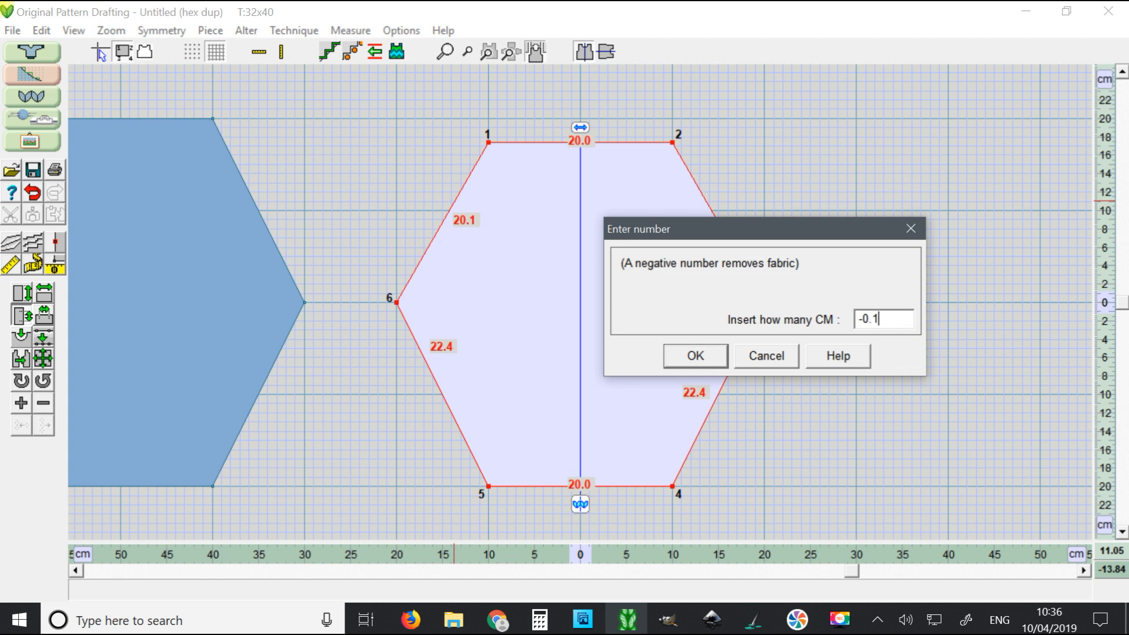
{"action": "left_click", "coordinate": [697, 356]}
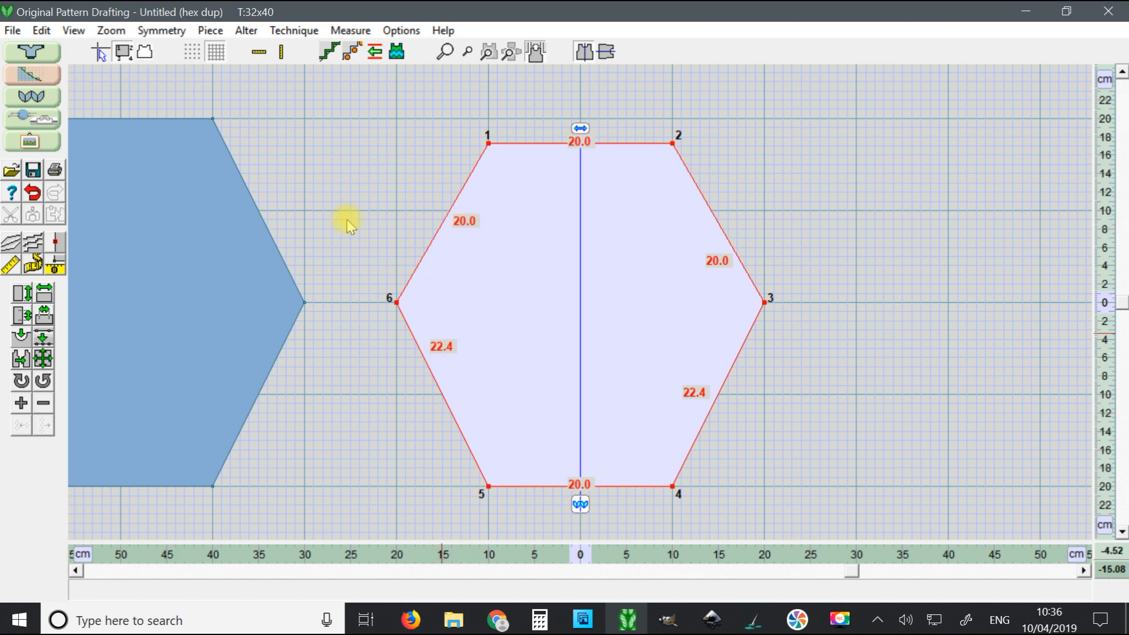
Step: Insert -2.5 cm of length at the duplicate hexagon's lower-left sloping edge between points 5 and 6
{"action": "scroll", "coordinate": [607, 227], "scroll_direction": "down", "scroll_amount": 1}
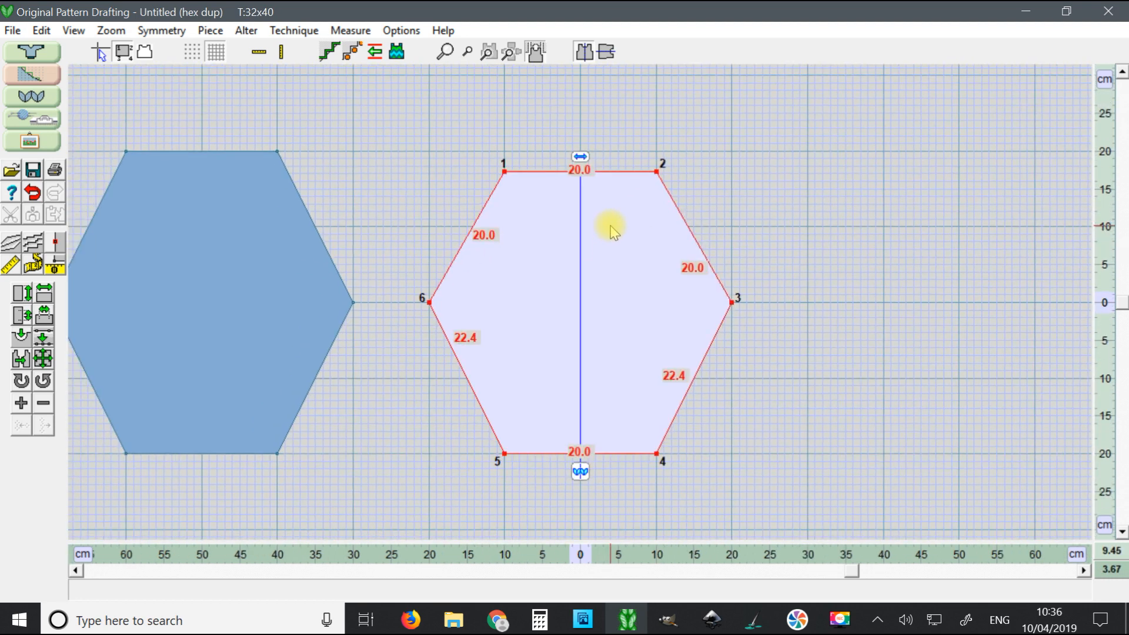
{"action": "scroll", "coordinate": [612, 227], "scroll_direction": "up", "scroll_amount": 2}
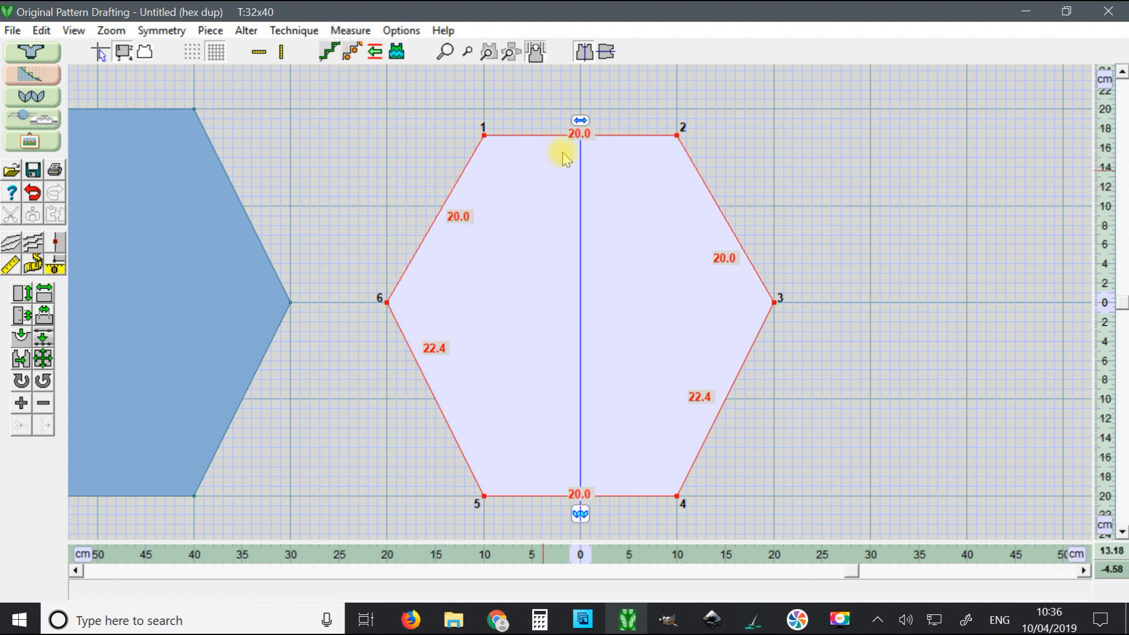
{"action": "left_click", "coordinate": [244, 31]}
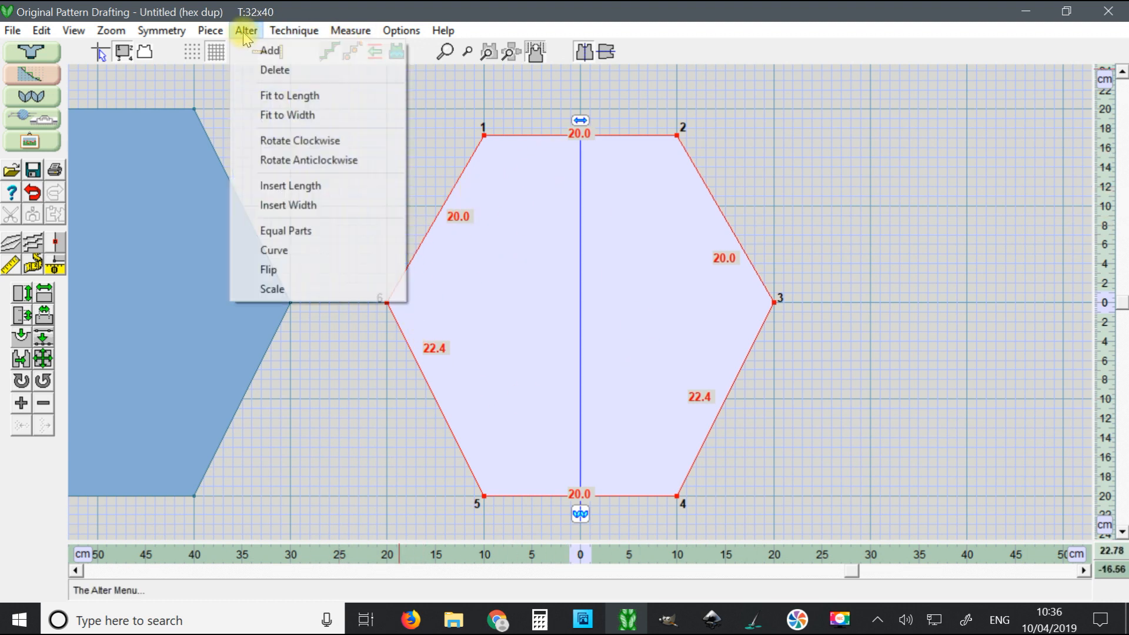
{"action": "left_click", "coordinate": [292, 187]}
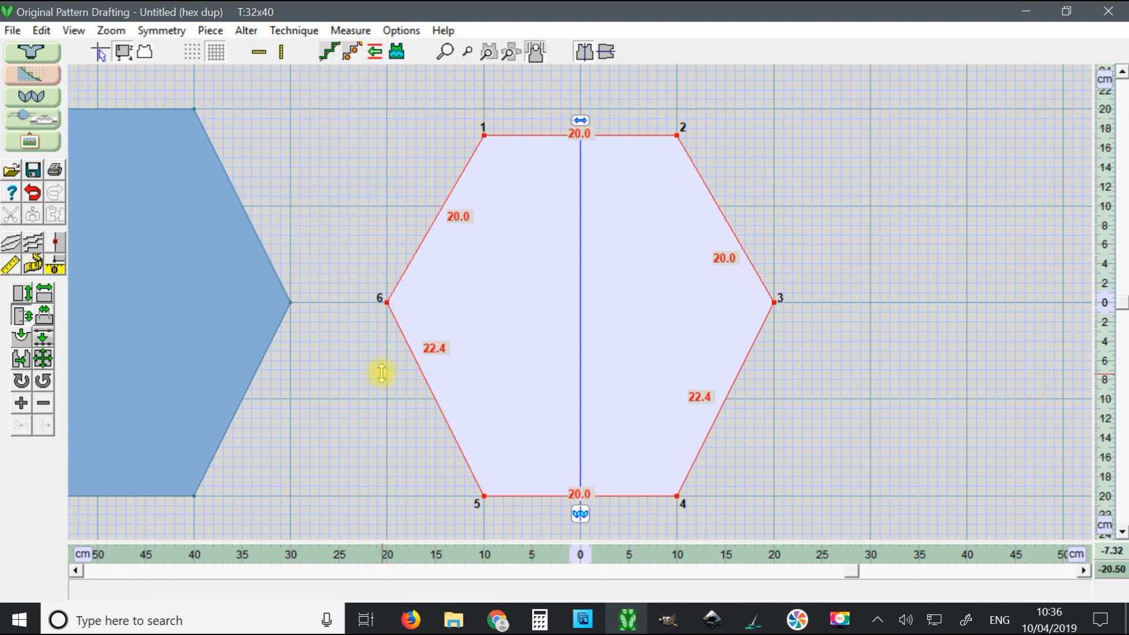
{"action": "left_click", "coordinate": [430, 382]}
{"action": "left_click_drag", "start_coordinate": [588, 248], "coordinate": [715, 225]}
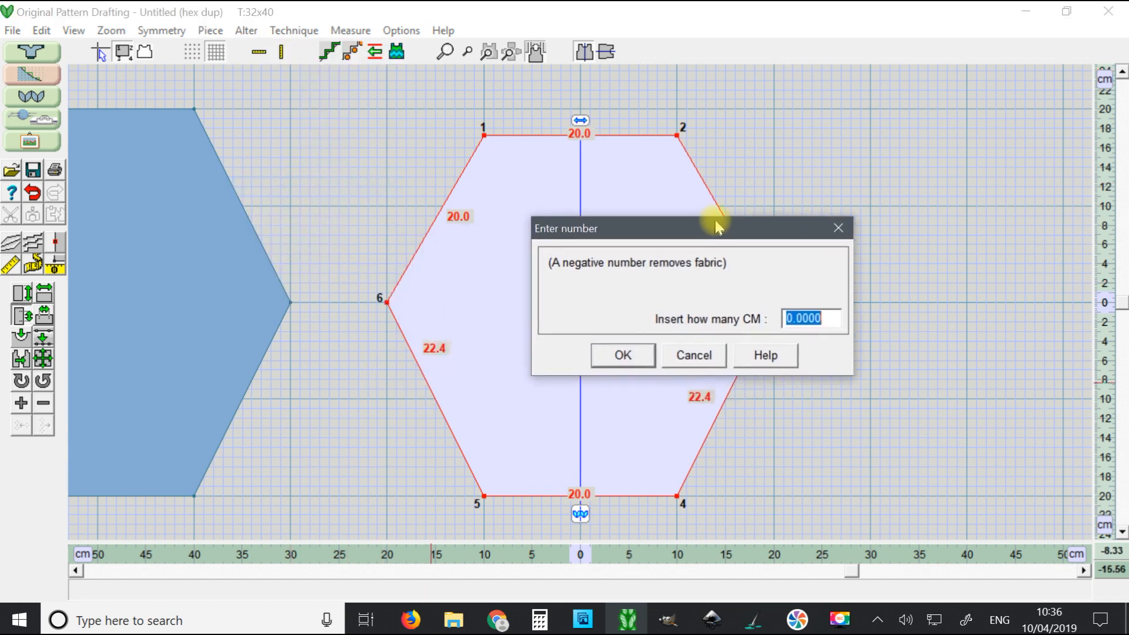
{"action": "type", "text": "-2.5"}
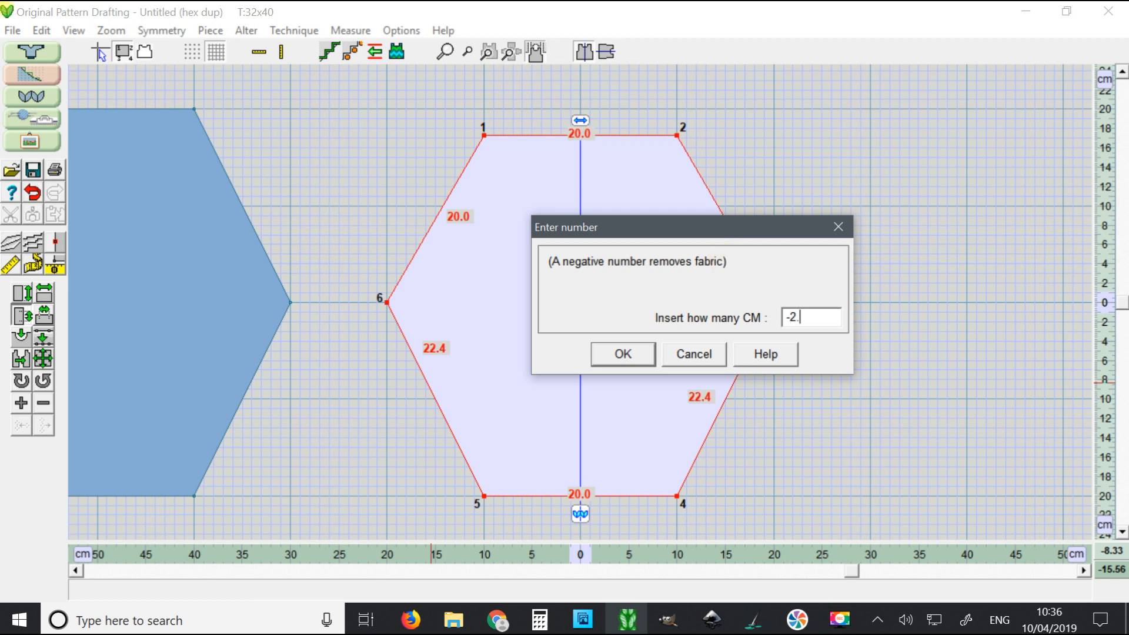
{"action": "left_click", "coordinate": [629, 358]}
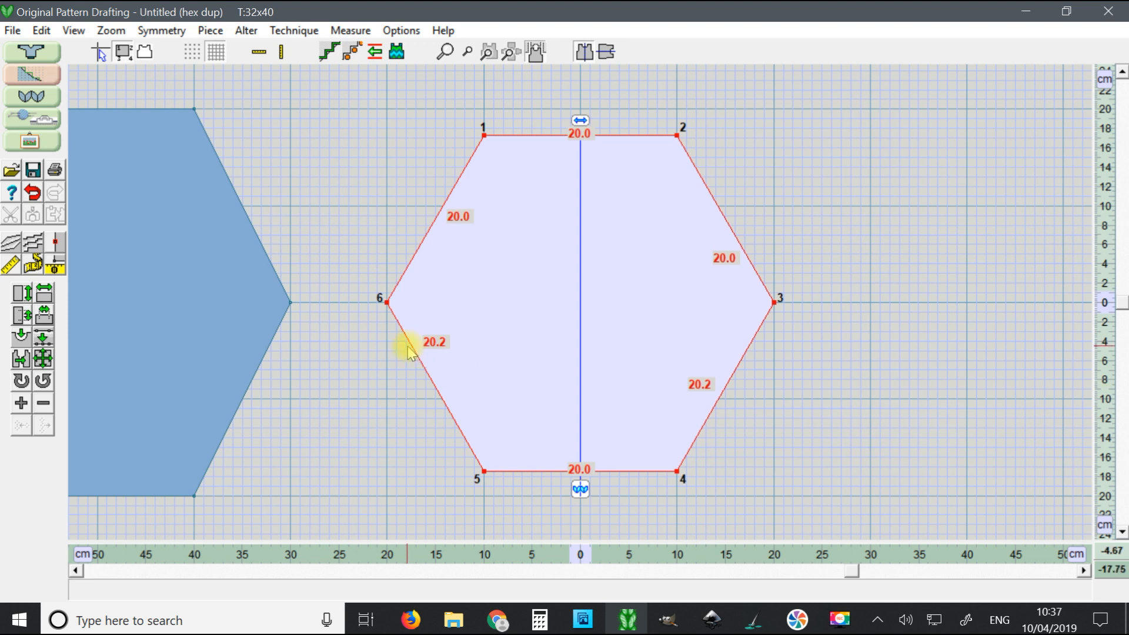
Step: Try an Insert Length of -2.3 cm at the lower-left sloping edge, and undo it
{"action": "left_click", "coordinate": [247, 30]}
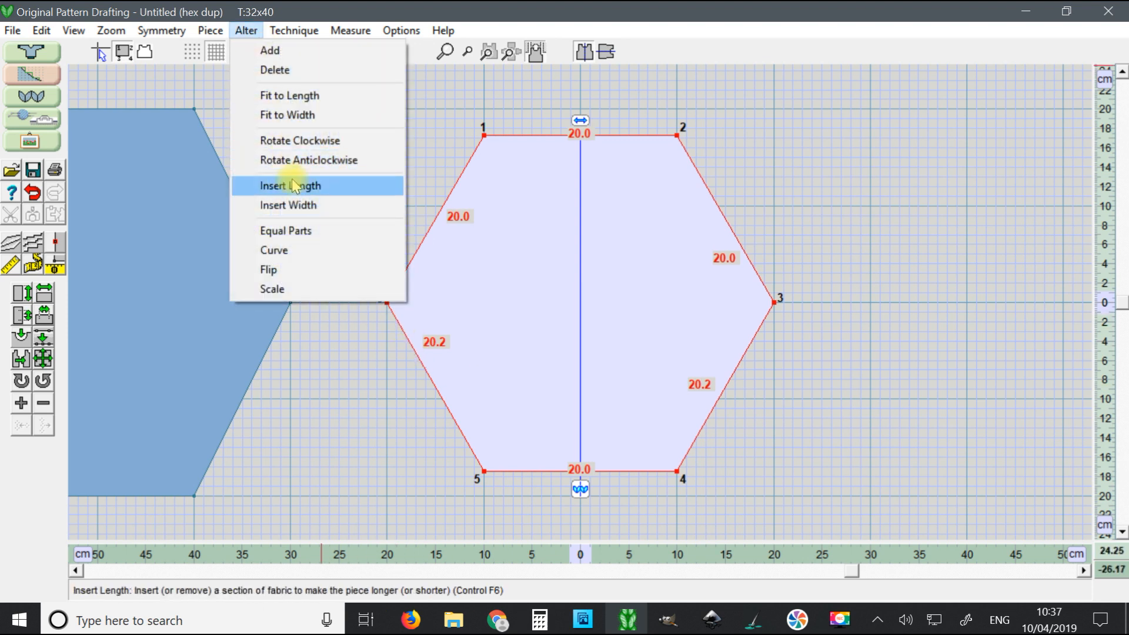
{"action": "left_click", "coordinate": [294, 184]}
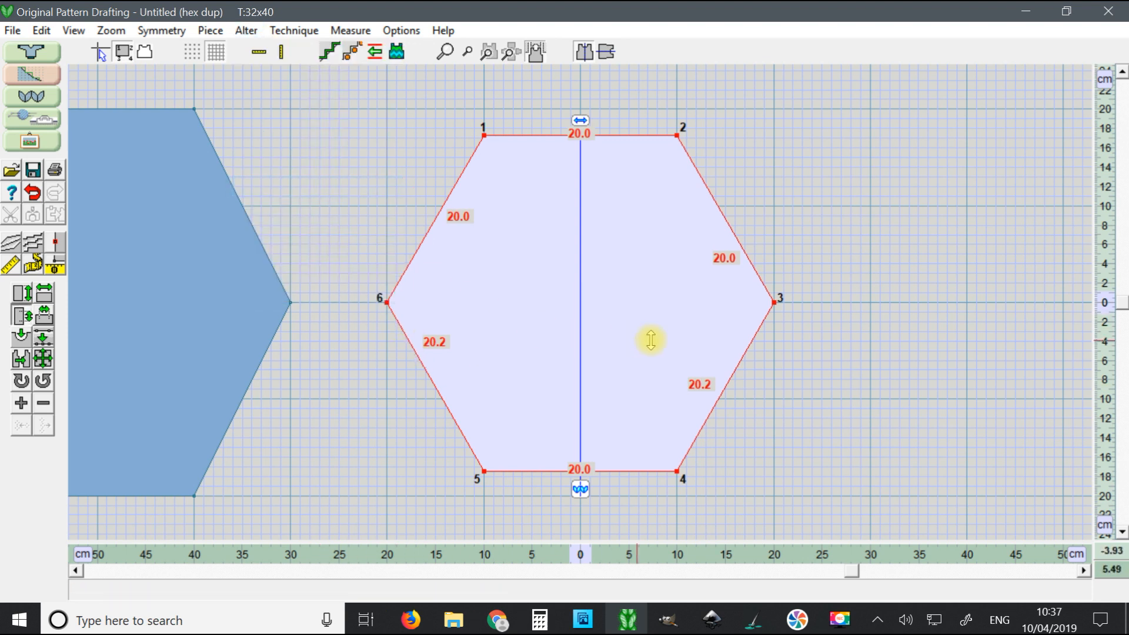
{"action": "left_click", "coordinate": [435, 383]}
{"action": "left_click_drag", "start_coordinate": [606, 239], "coordinate": [758, 214]}
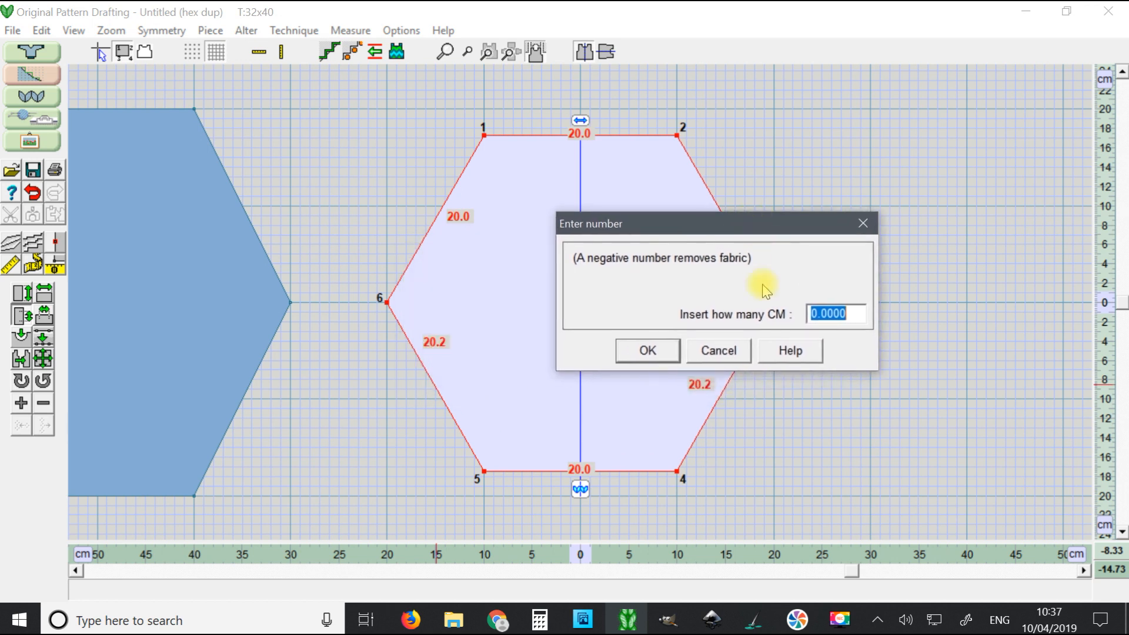
{"action": "type", "text": "-2.3"}
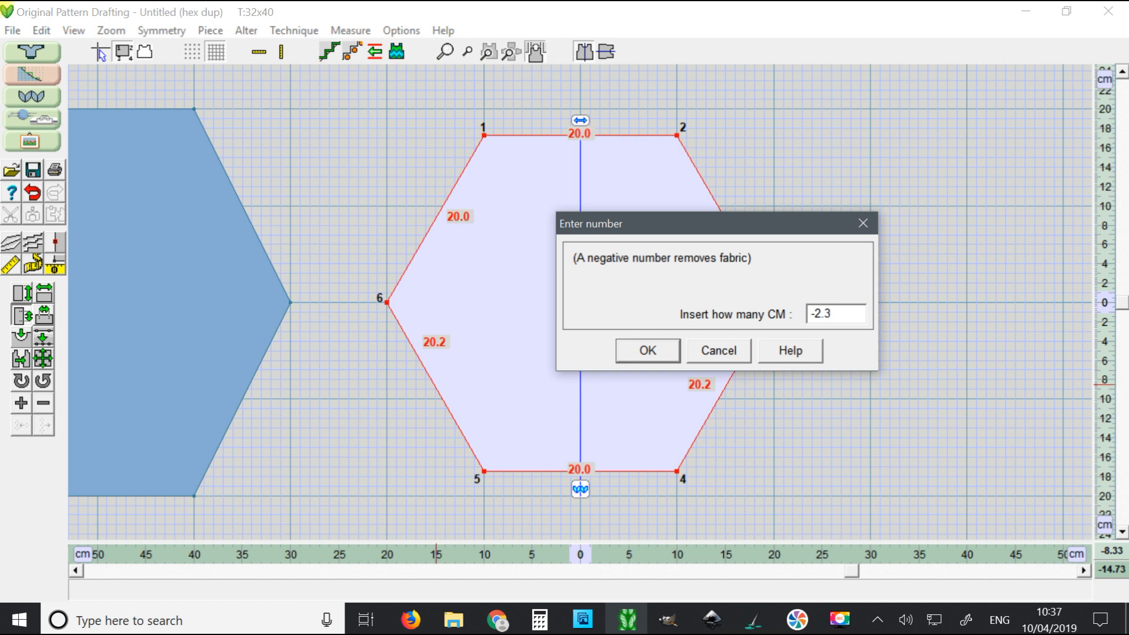
{"action": "left_click", "coordinate": [635, 351]}
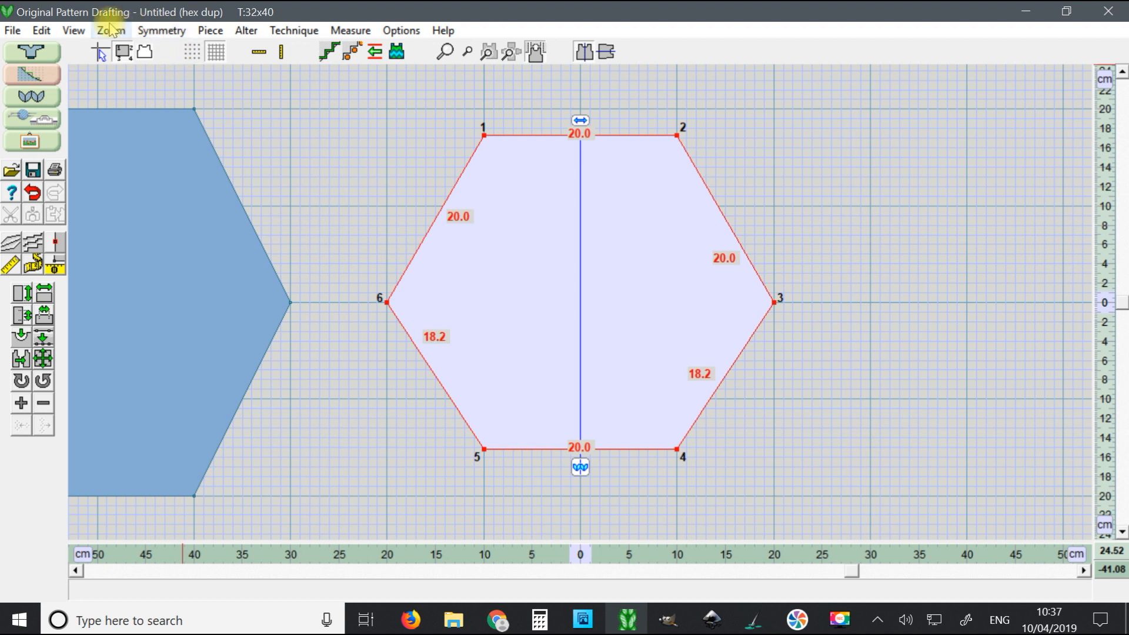
{"action": "left_click", "coordinate": [41, 30]}
{"action": "left_click", "coordinate": [70, 50]}
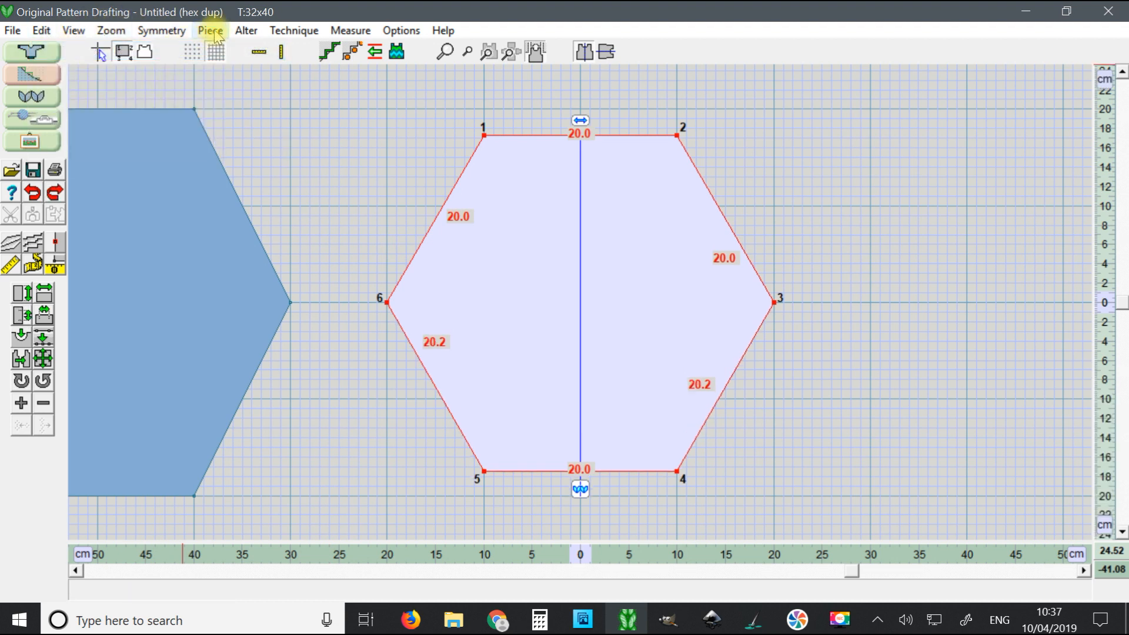
Step: Insert a further -0.2 cm of length at the lower-left sloping edge between points 5 and 6
{"action": "left_click", "coordinate": [245, 31]}
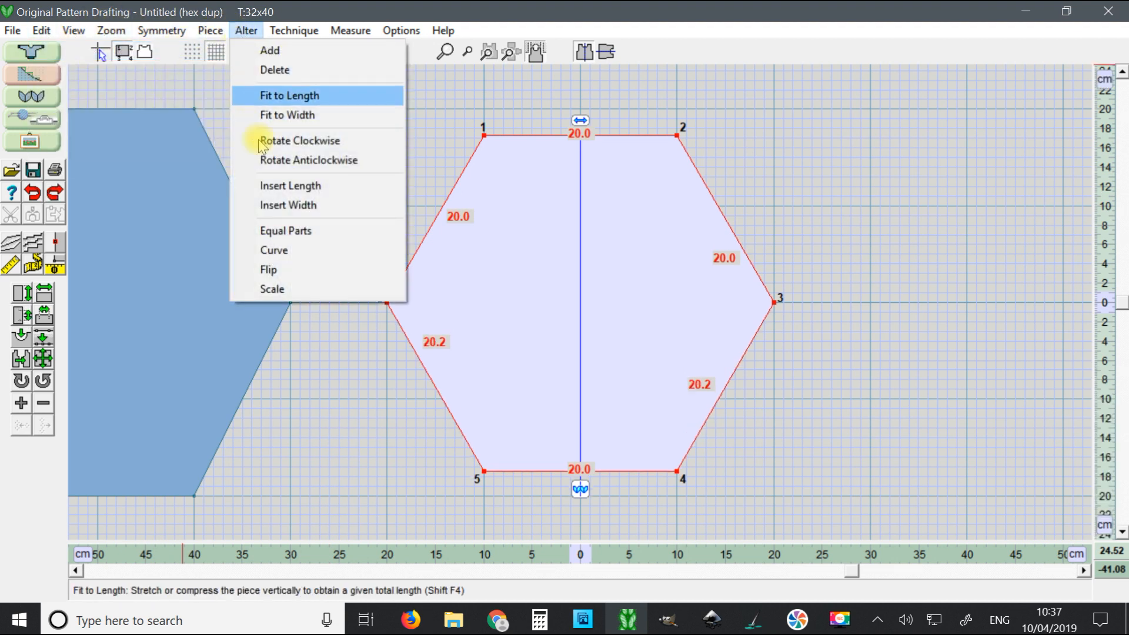
{"action": "left_click", "coordinate": [290, 186]}
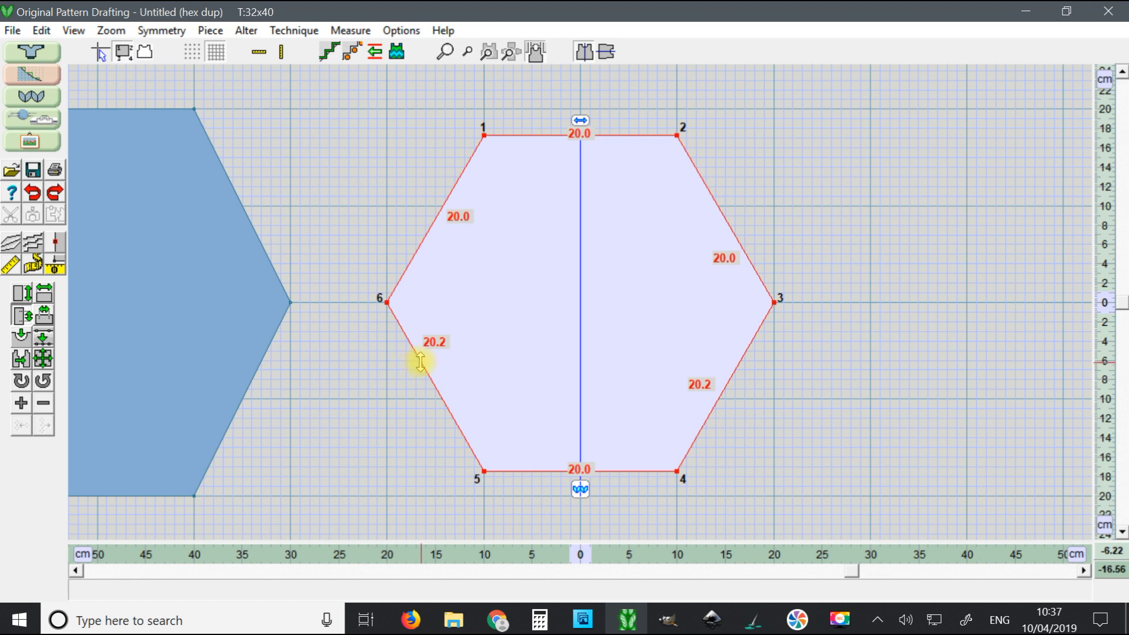
{"action": "left_click", "coordinate": [420, 361]}
{"action": "left_click_drag", "start_coordinate": [605, 247], "coordinate": [718, 235]}
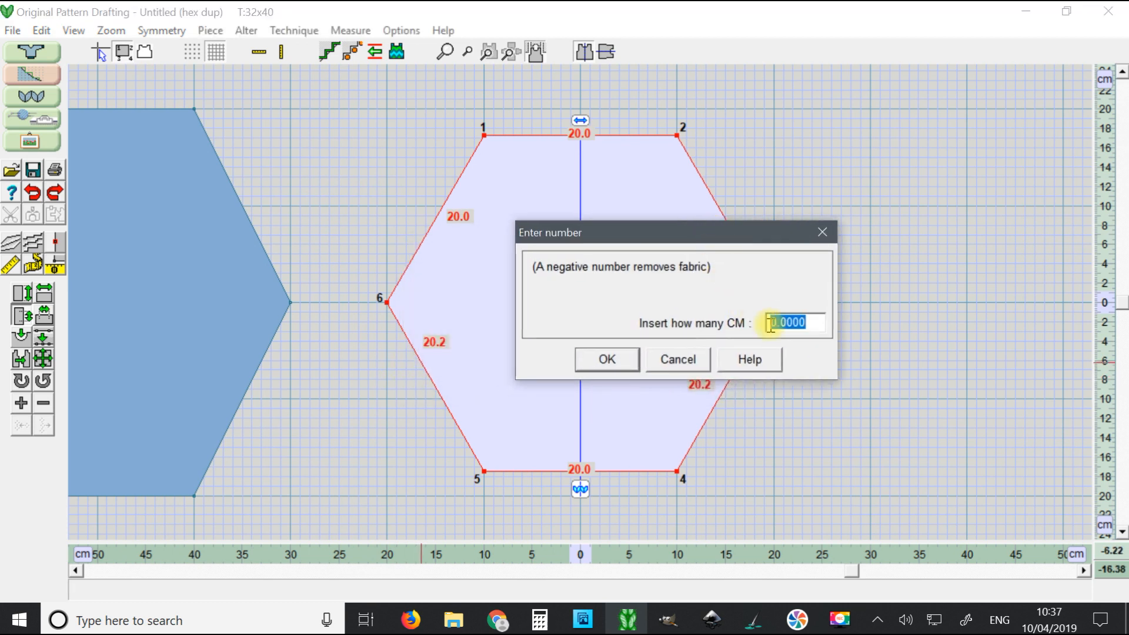
{"action": "type", "text": "-0.2"}
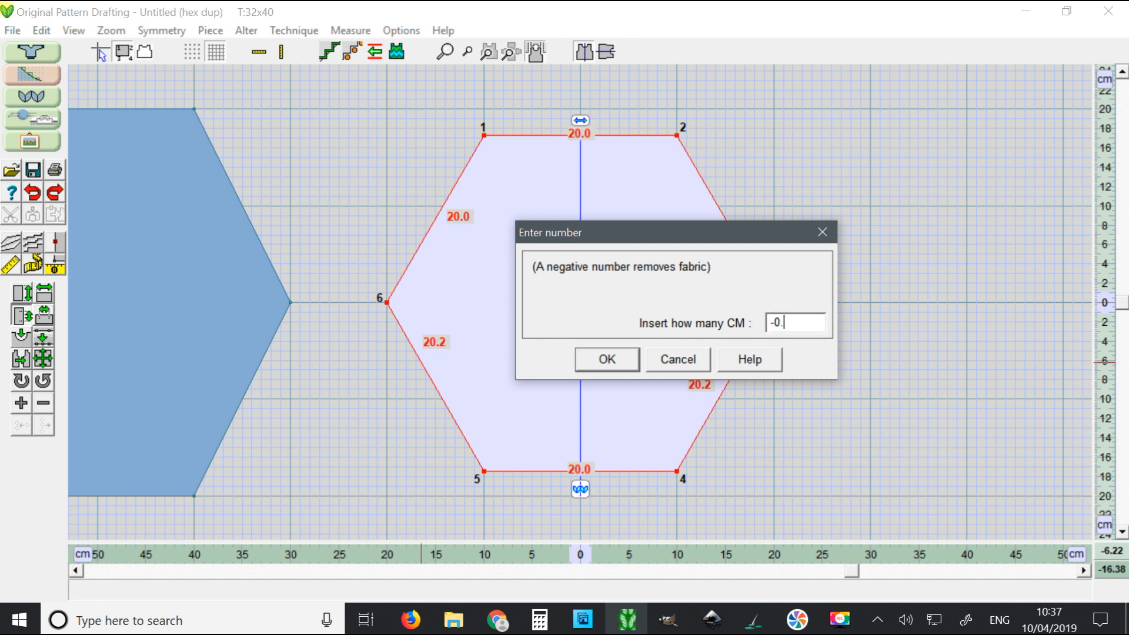
{"action": "left_click", "coordinate": [627, 360]}
{"action": "scroll", "coordinate": [513, 252], "scroll_direction": "down", "scroll_amount": 2}
{"action": "scroll", "coordinate": [538, 257], "scroll_direction": "up", "scroll_amount": 3}
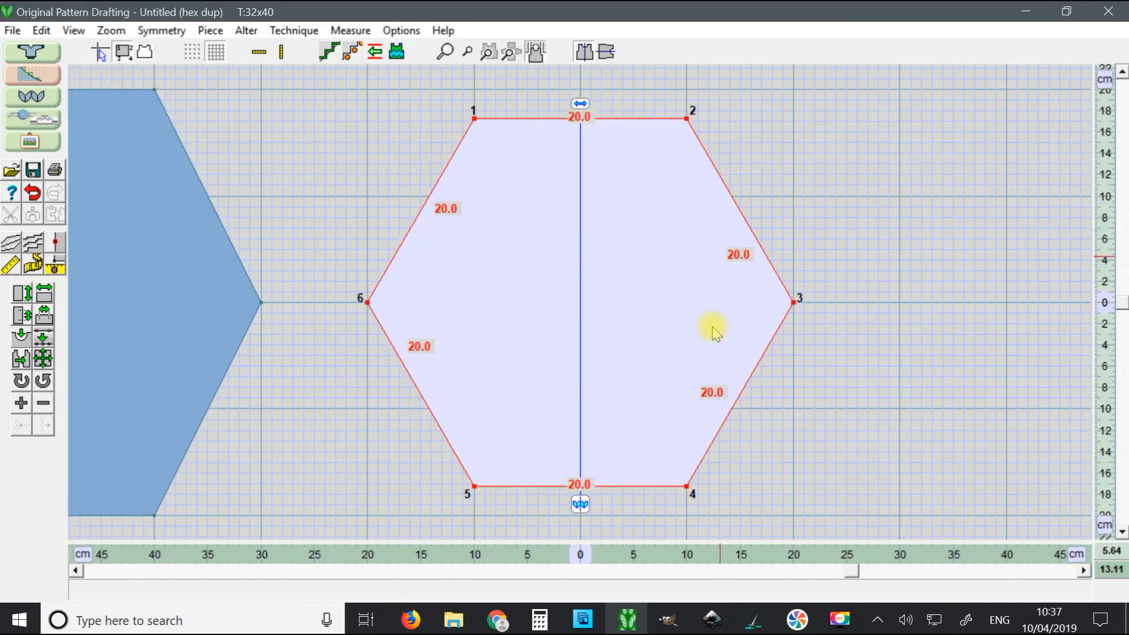
Step: Move the original hexagon piece up and away from the duplicate, and bring it back level beside the duplicate
{"action": "scroll", "coordinate": [491, 137], "scroll_direction": "down", "scroll_amount": 3}
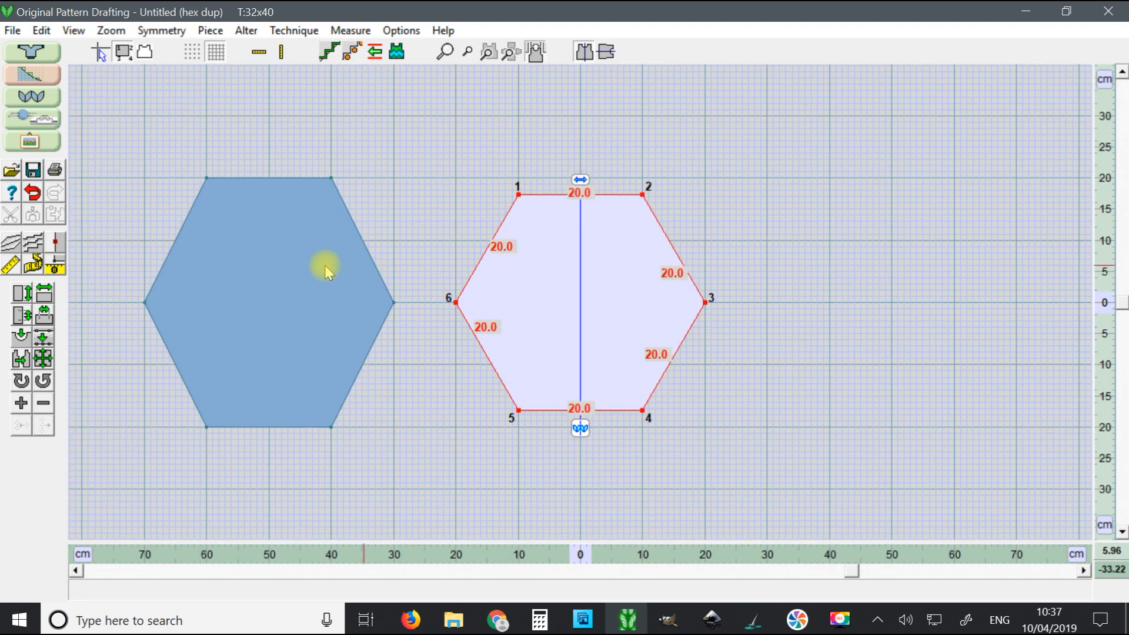
{"action": "left_click_drag", "start_coordinate": [277, 237], "coordinate": [253, 176]}
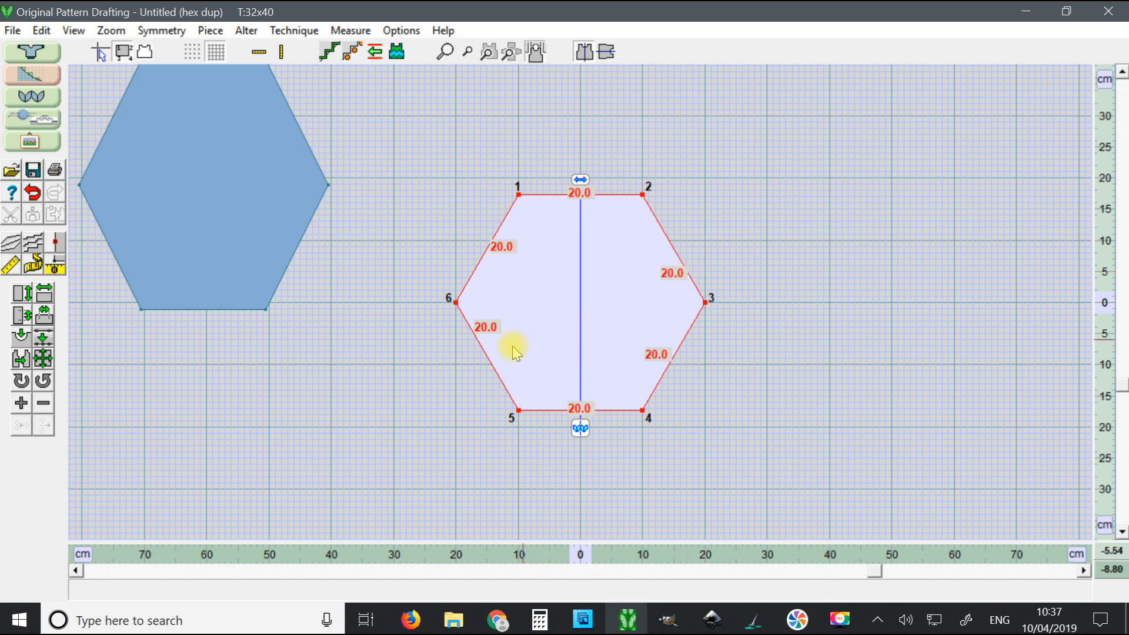
{"action": "left_click_drag", "start_coordinate": [220, 192], "coordinate": [299, 295]}
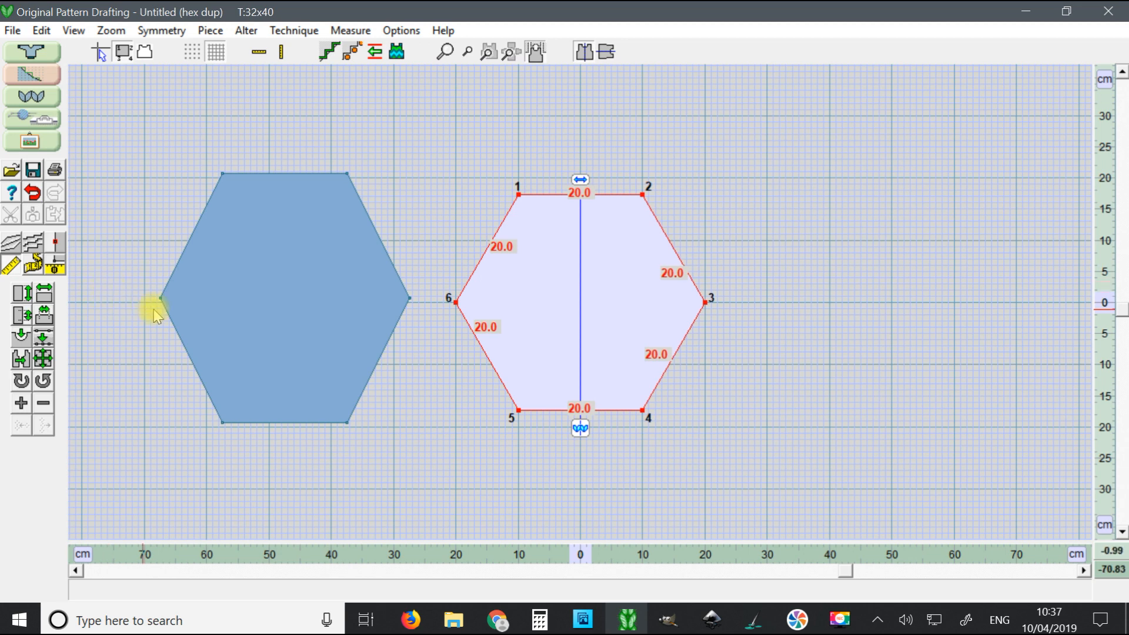
{"action": "left_click", "coordinate": [32, 266]}
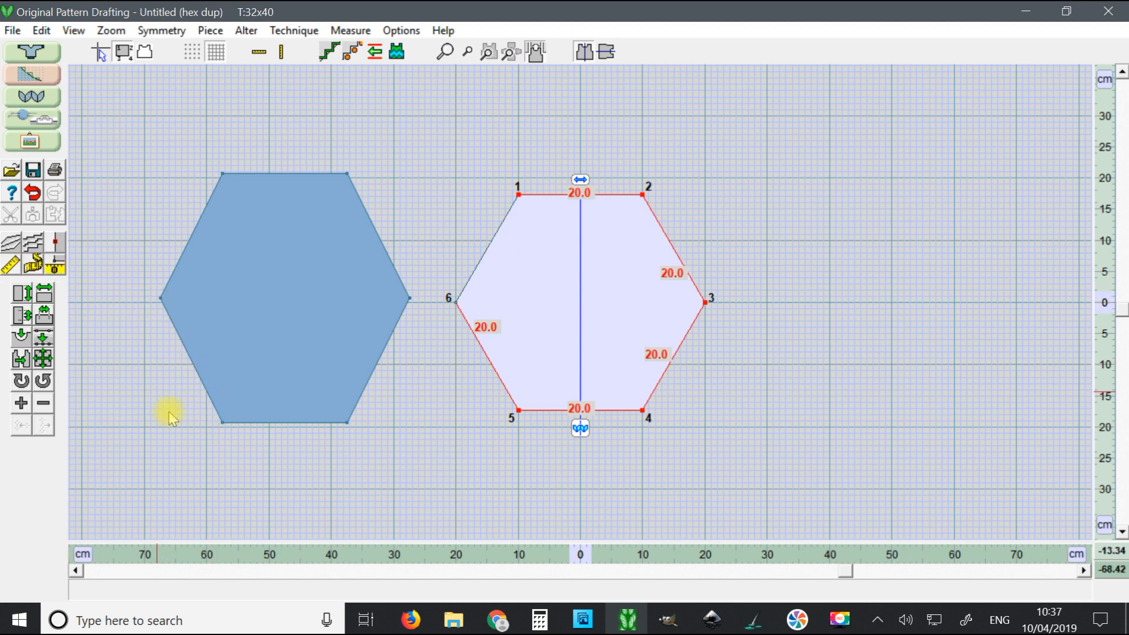
{"action": "key", "text": "Escape"}
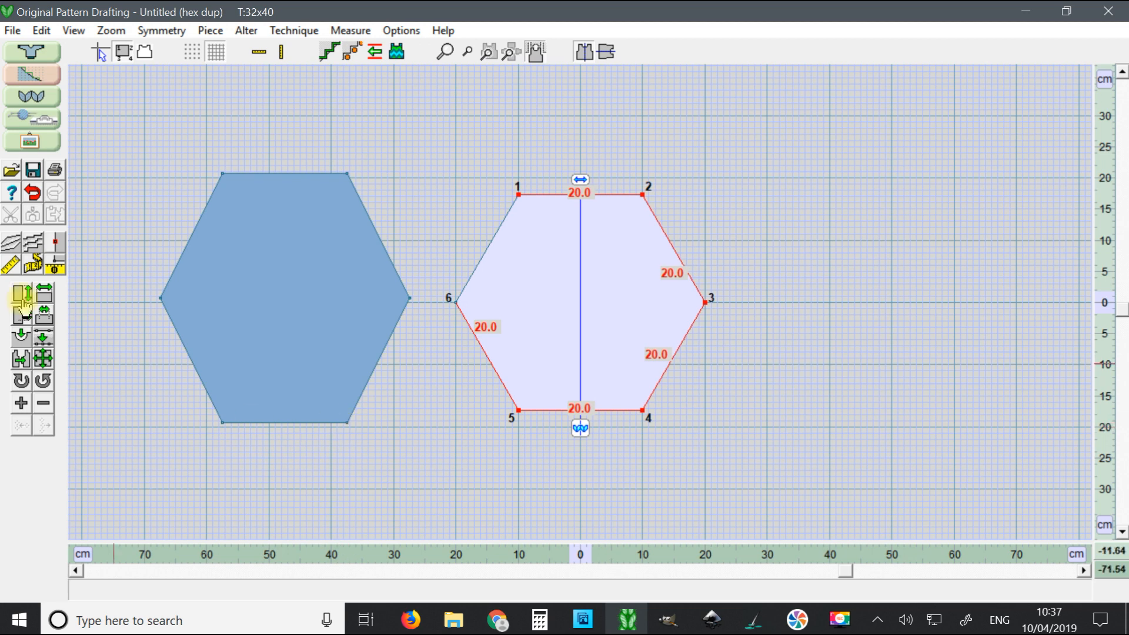
{"action": "left_click", "coordinate": [32, 266]}
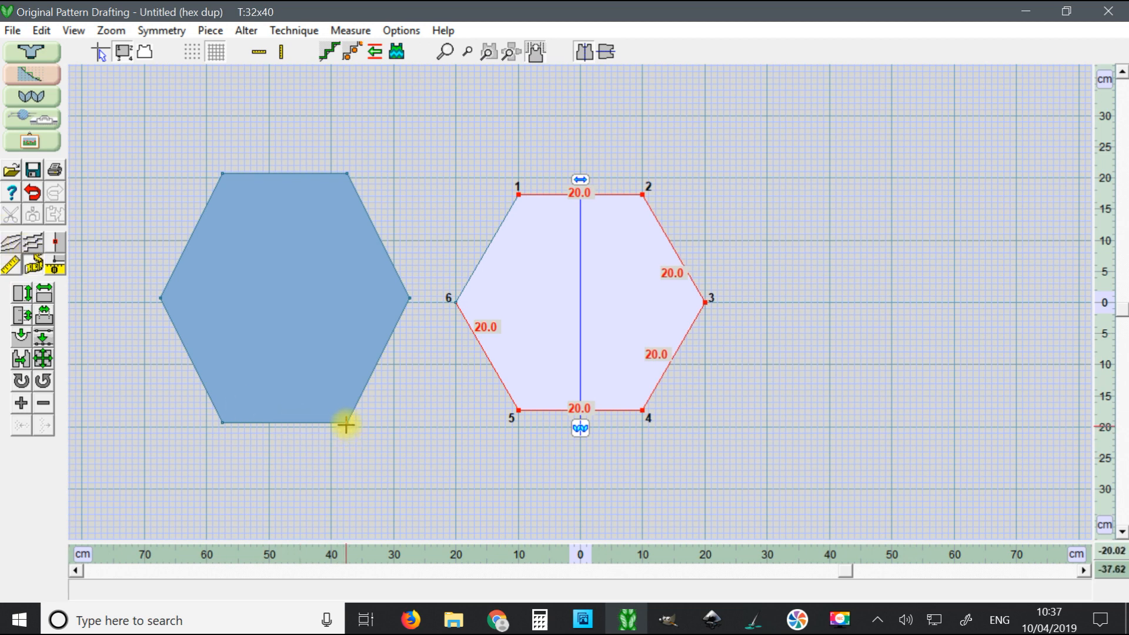
Step: Make the original hexagon the active piece and measure its edges from point 4 to 5, 5 to 6 and 6 to 1
{"action": "left_click", "coordinate": [218, 286]}
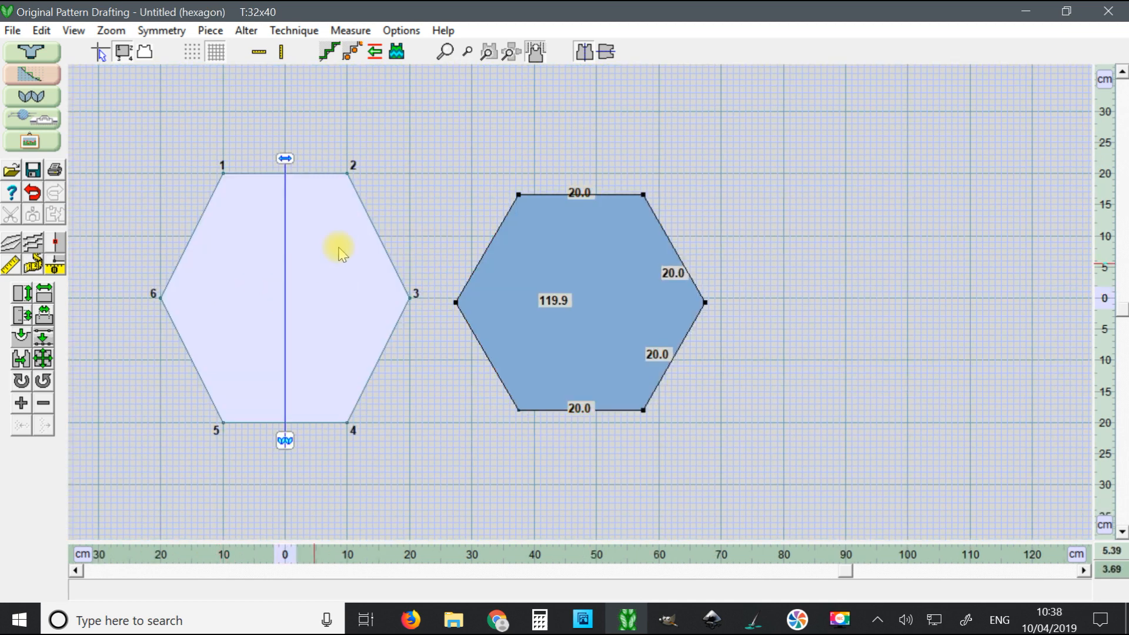
{"action": "left_click", "coordinate": [35, 257]}
{"action": "left_click", "coordinate": [348, 423]}
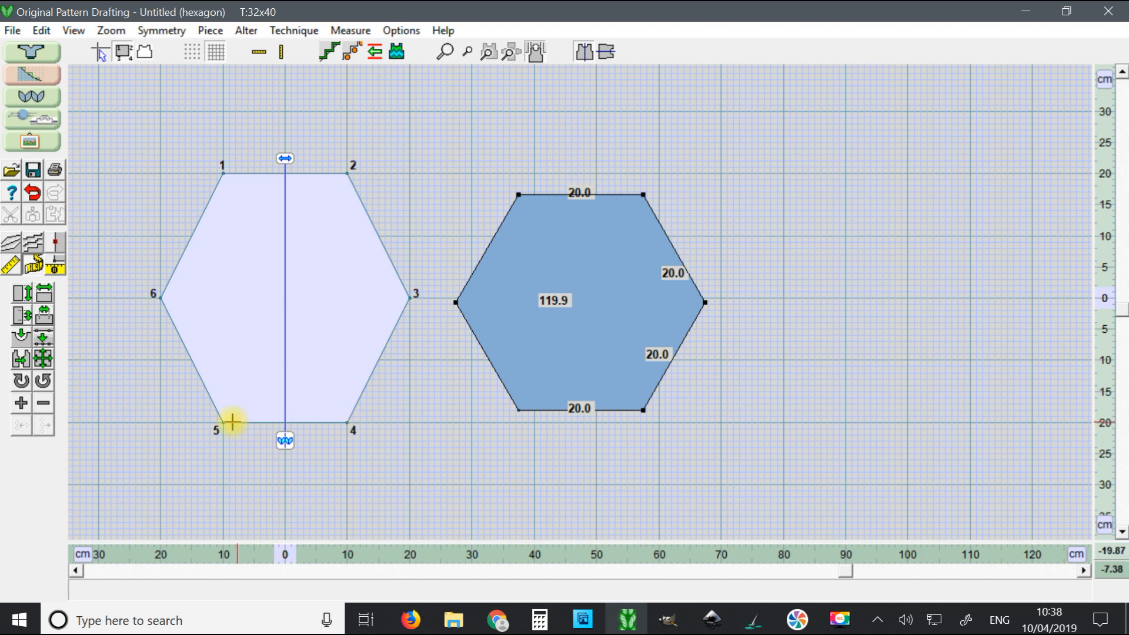
{"action": "left_click", "coordinate": [224, 423]}
{"action": "left_click", "coordinate": [34, 264]}
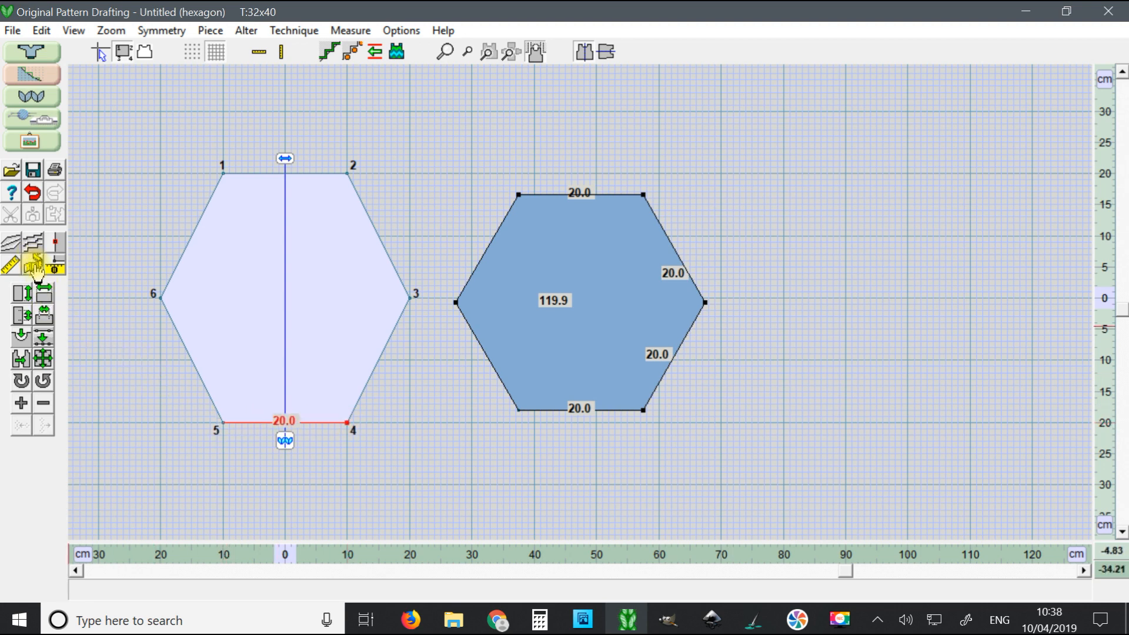
{"action": "left_click", "coordinate": [224, 423]}
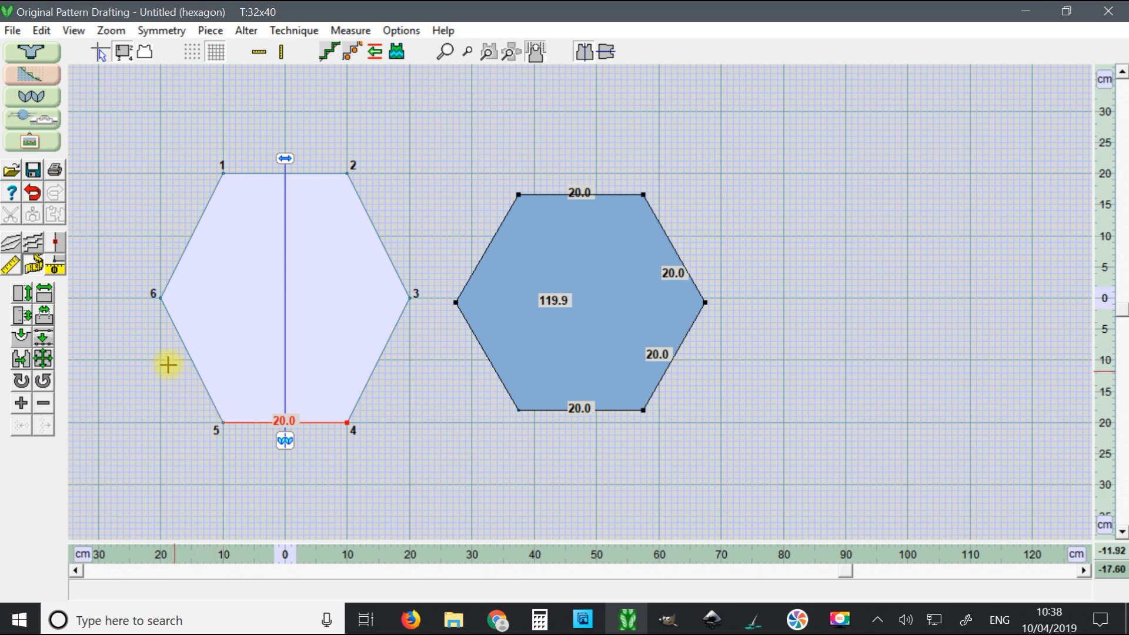
{"action": "left_click", "coordinate": [159, 298]}
{"action": "left_click", "coordinate": [34, 263]}
{"action": "left_click", "coordinate": [160, 296]}
{"action": "left_click", "coordinate": [223, 174]}
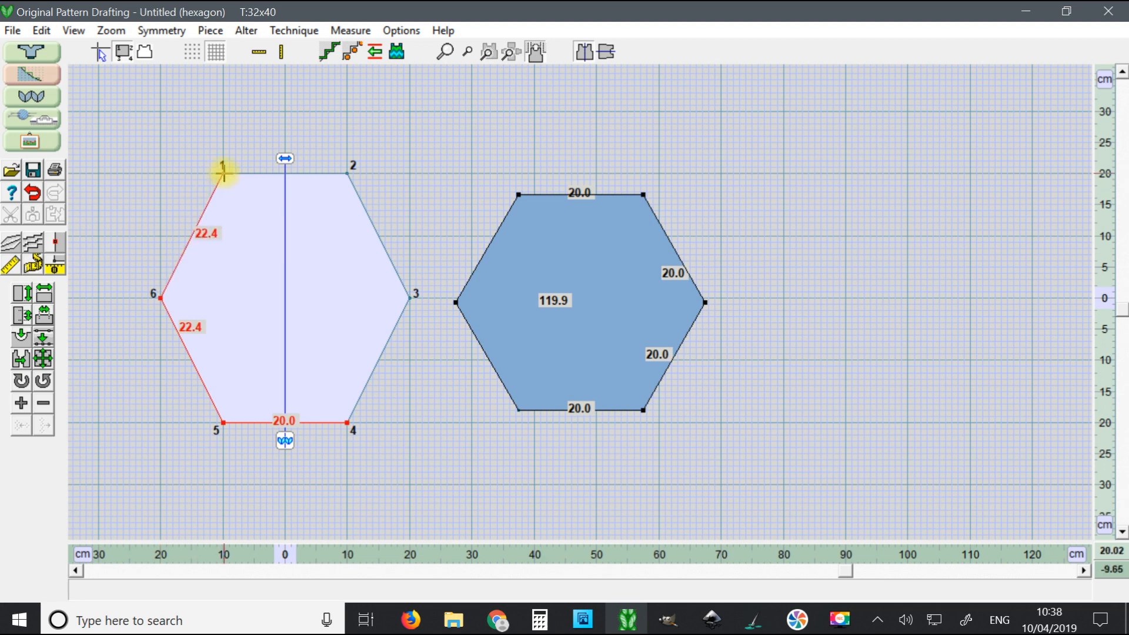
Step: Reactivate the duplicate hexagon and remeasure its left edges from point 5 to 6 and 6 to 1
{"action": "scroll", "coordinate": [235, 238], "scroll_direction": "down", "scroll_amount": 5}
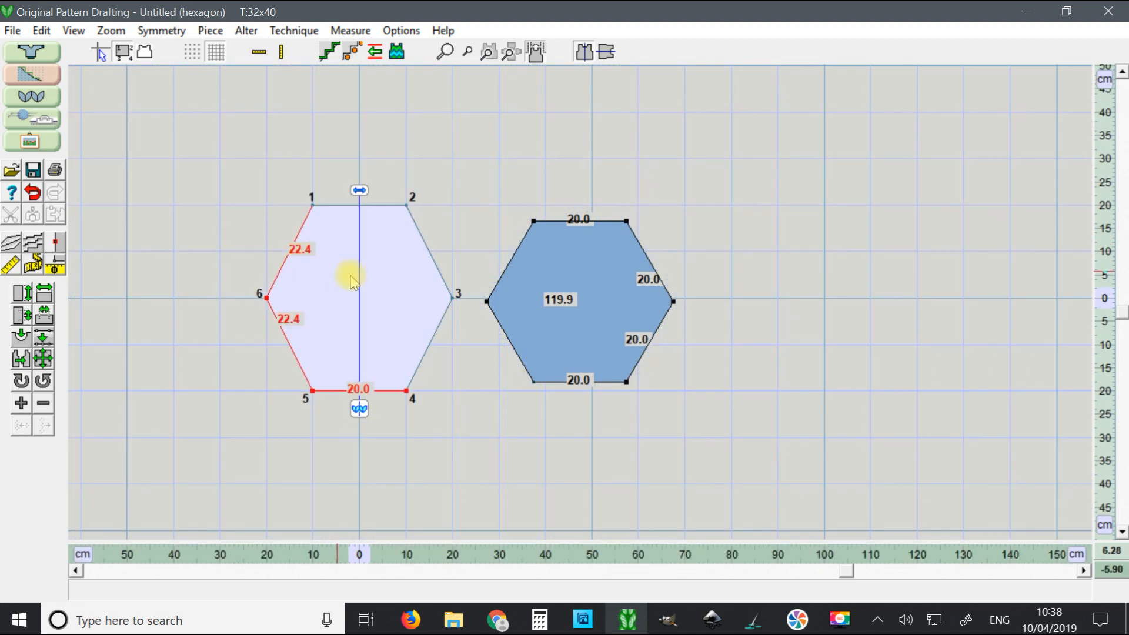
{"action": "scroll", "coordinate": [647, 364], "scroll_direction": "down", "scroll_amount": 1}
{"action": "left_click", "coordinate": [595, 277]}
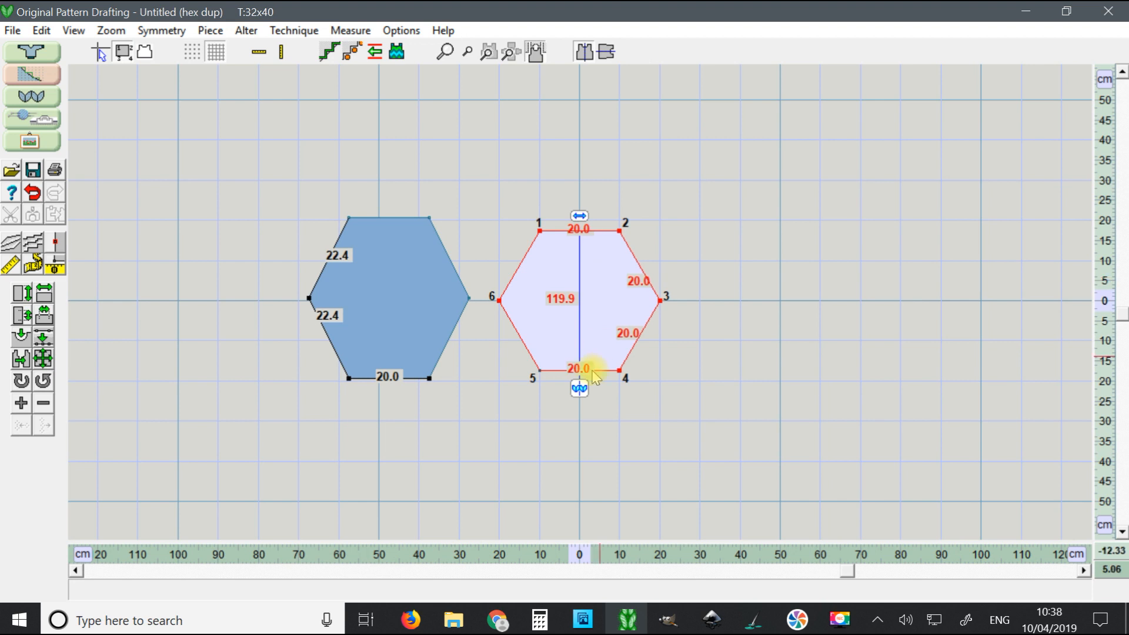
{"action": "left_click", "coordinate": [32, 264]}
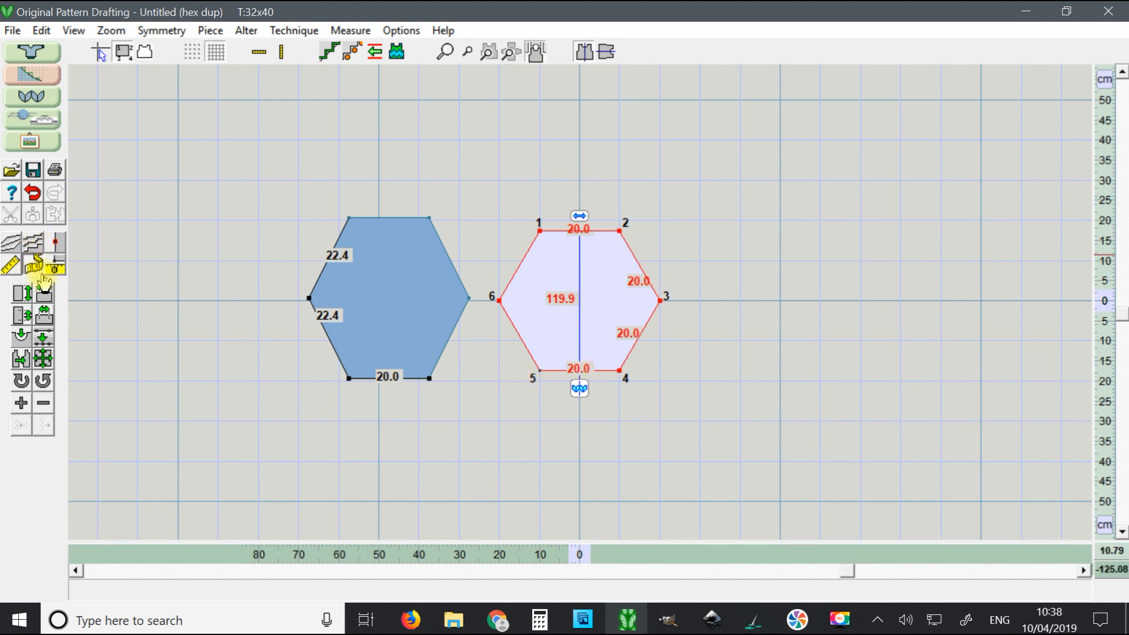
{"action": "left_click", "coordinate": [539, 372]}
{"action": "left_click", "coordinate": [499, 300]}
{"action": "left_click", "coordinate": [33, 264]}
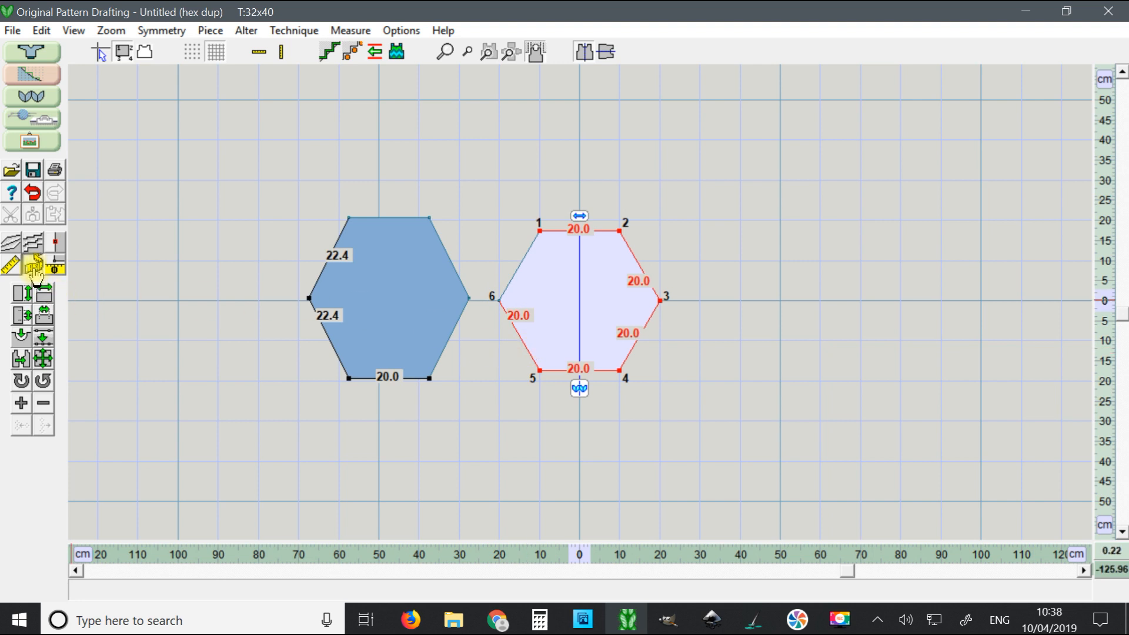
{"action": "left_click", "coordinate": [539, 230]}
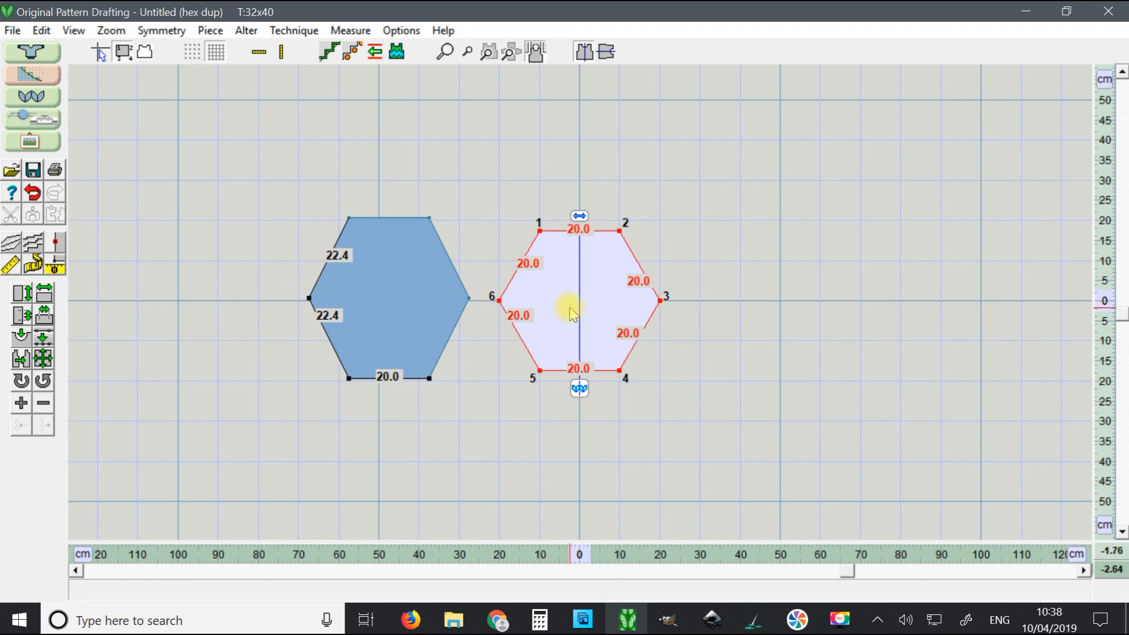
{"action": "scroll", "coordinate": [549, 296], "scroll_direction": "up", "scroll_amount": 3}
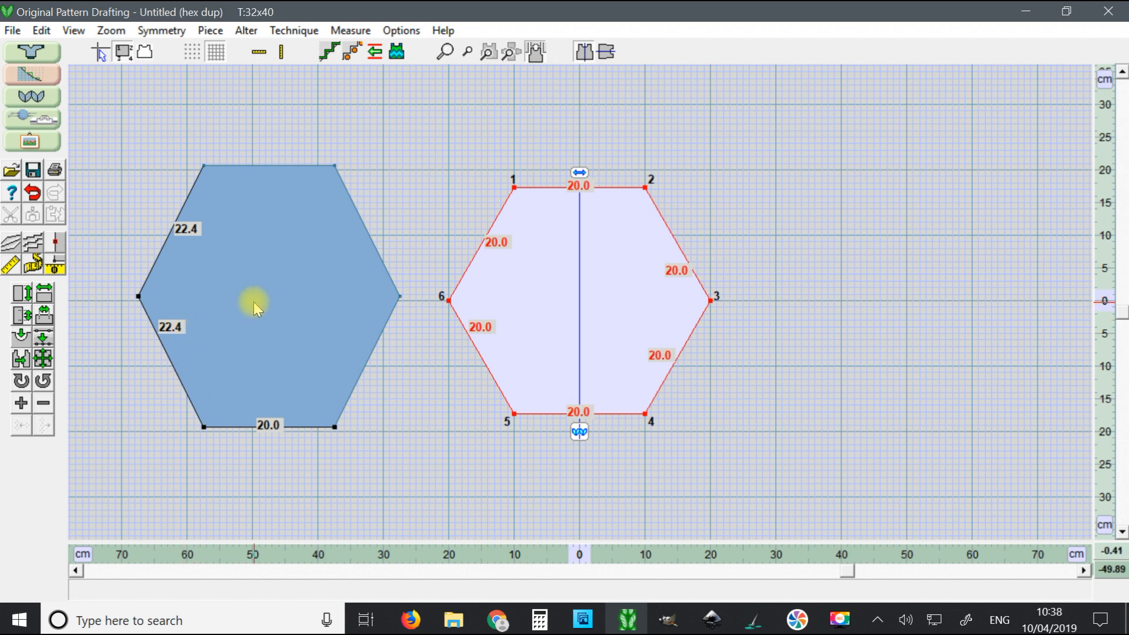
Step: Place the original and duplicate hexagons close together, and remove the measurement labels from the duplicate's edges 5 to 6, 6 to 1 and 1 to 2
{"action": "left_click_drag", "start_coordinate": [252, 301], "coordinate": [186, 298]}
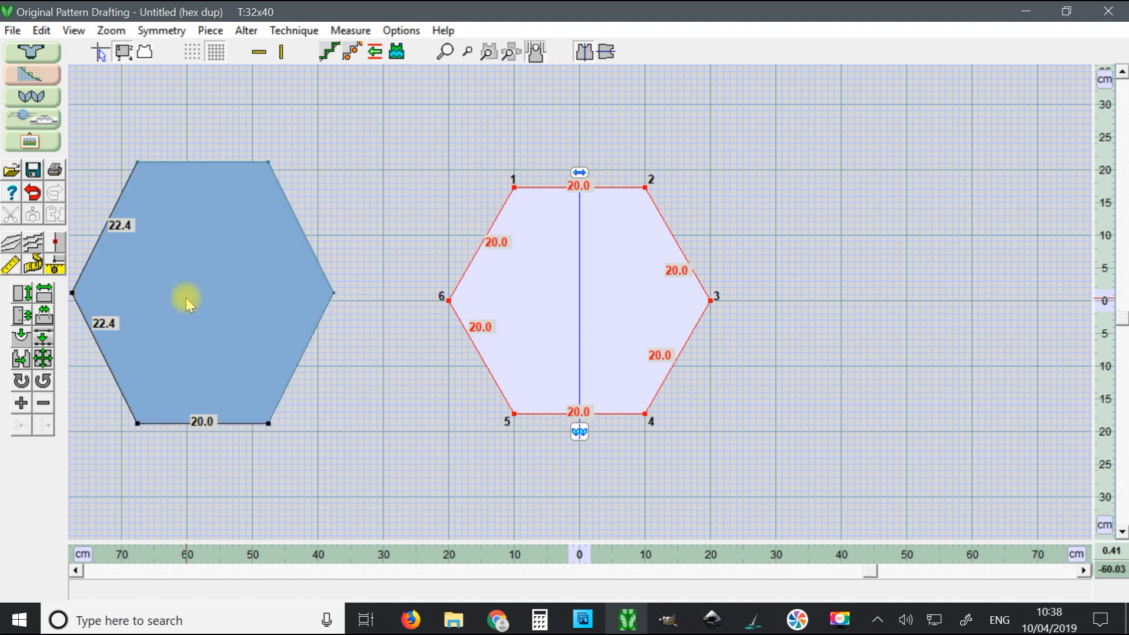
{"action": "left_click_drag", "start_coordinate": [553, 327], "coordinate": [446, 316]}
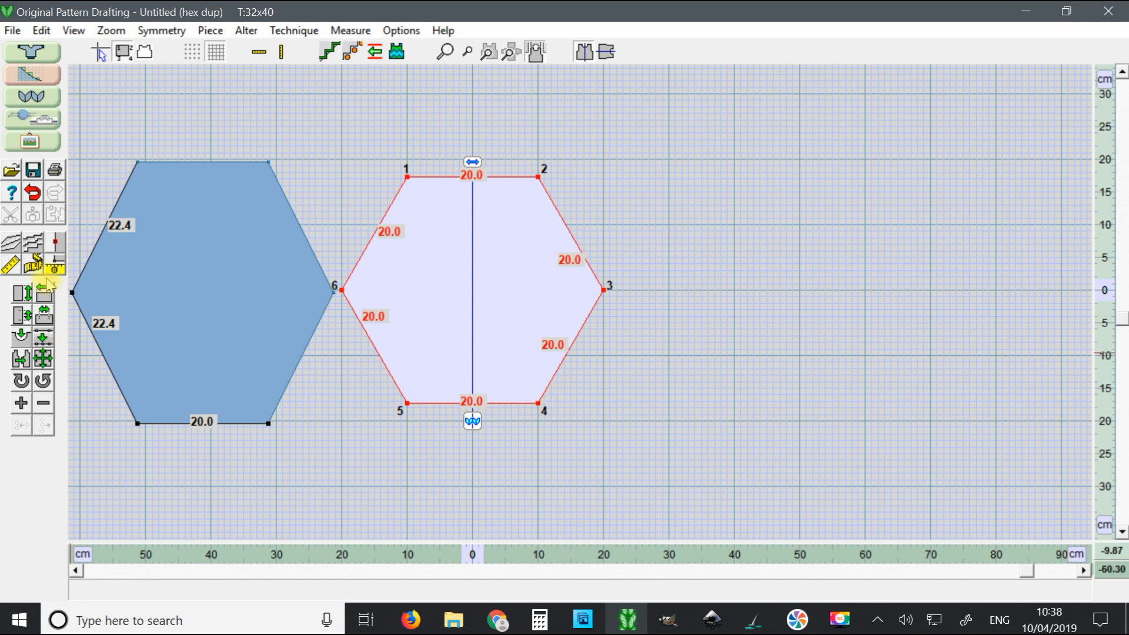
{"action": "left_click", "coordinate": [33, 265]}
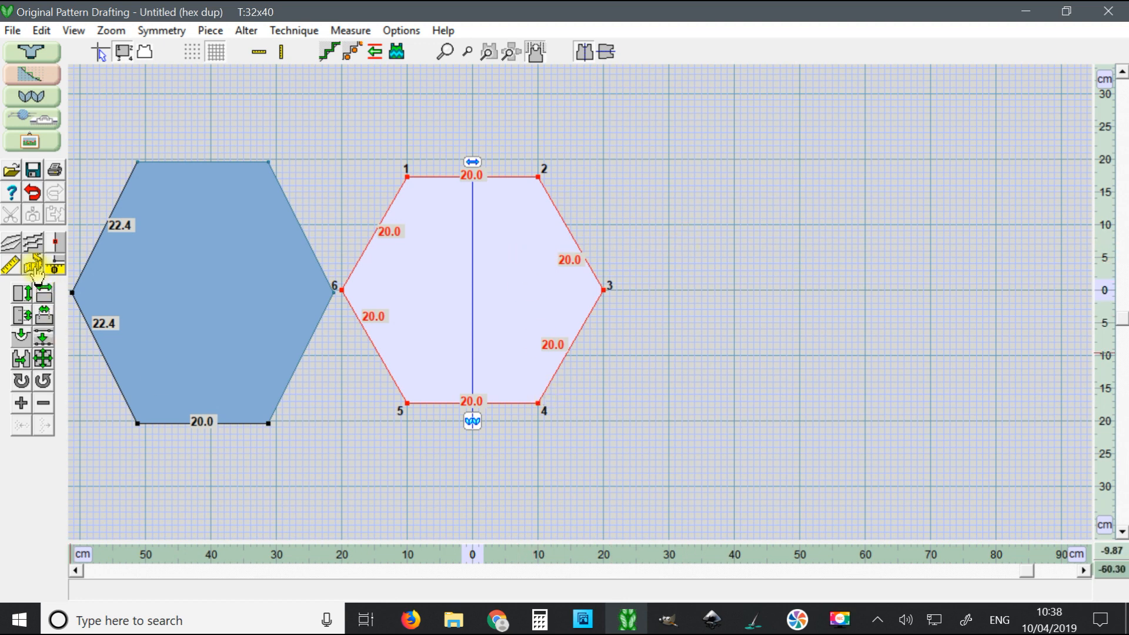
{"action": "left_click", "coordinate": [407, 403]}
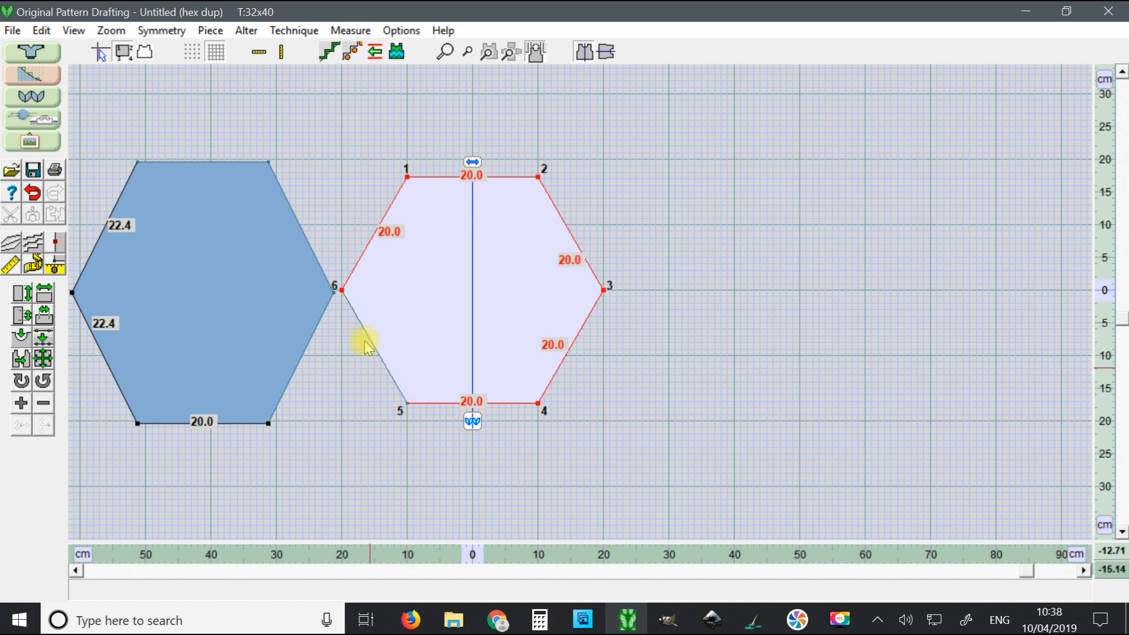
{"action": "left_click", "coordinate": [35, 267]}
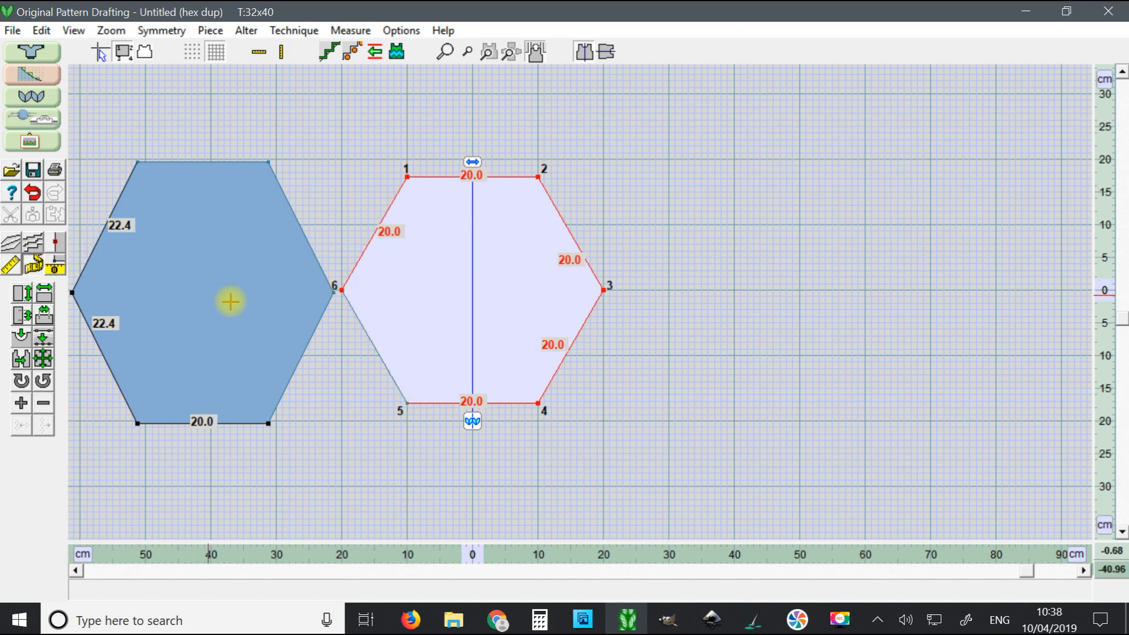
{"action": "left_click", "coordinate": [341, 290]}
{"action": "left_click", "coordinate": [37, 265]}
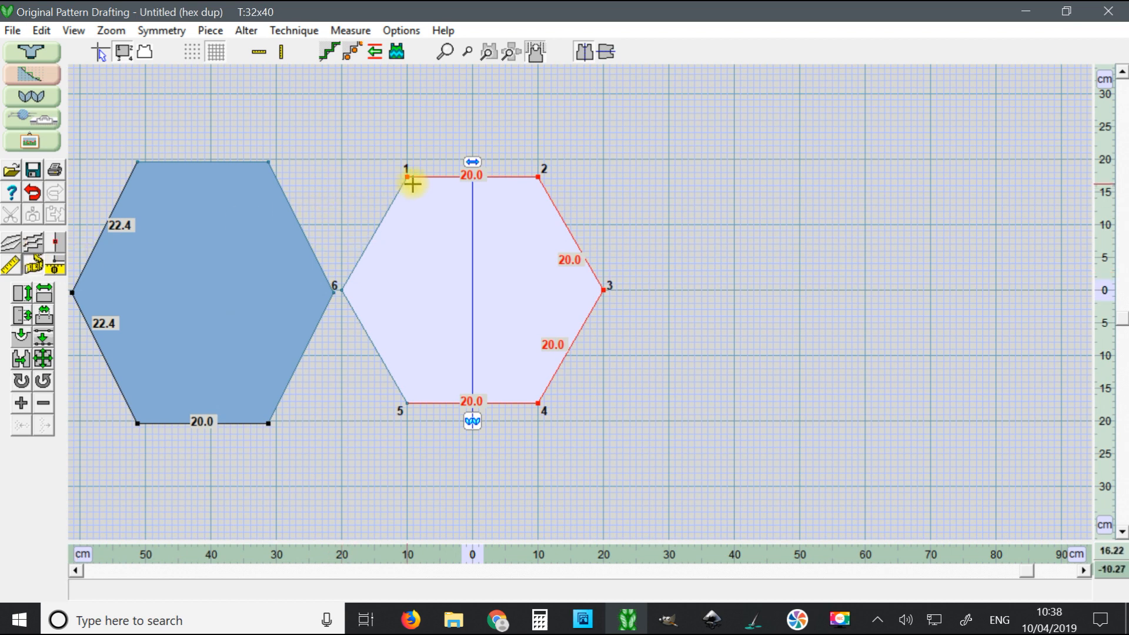
{"action": "left_click", "coordinate": [408, 176]}
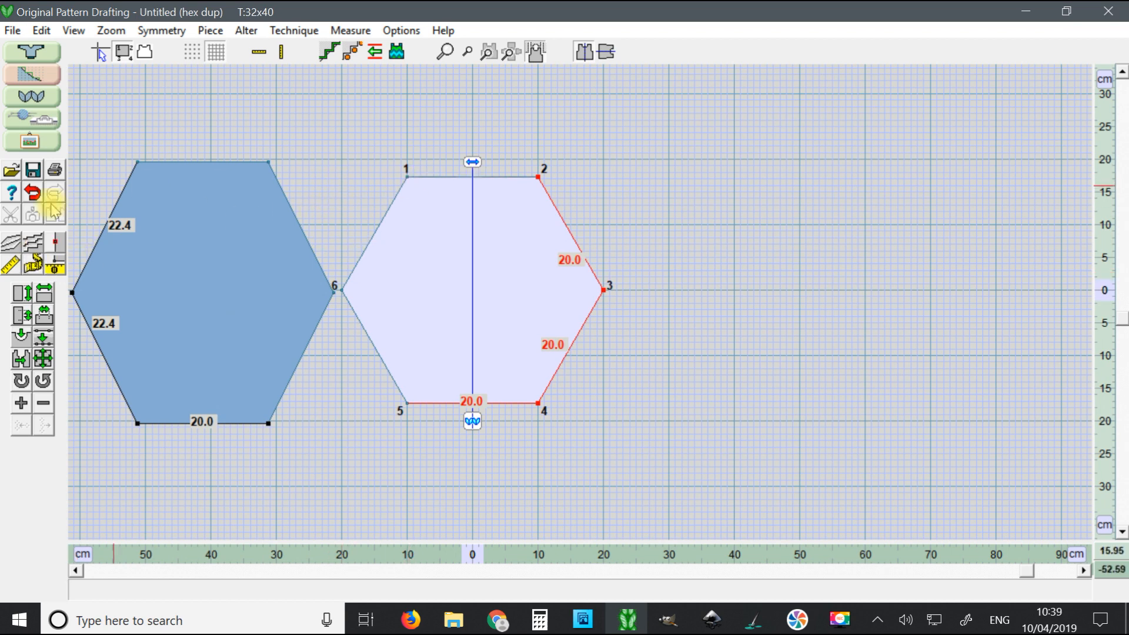
Step: Remove the remaining measurement labels from the duplicate hexagon's edges 2 to 3, 3 to 4 and 4 to 5
{"action": "left_click", "coordinate": [34, 266]}
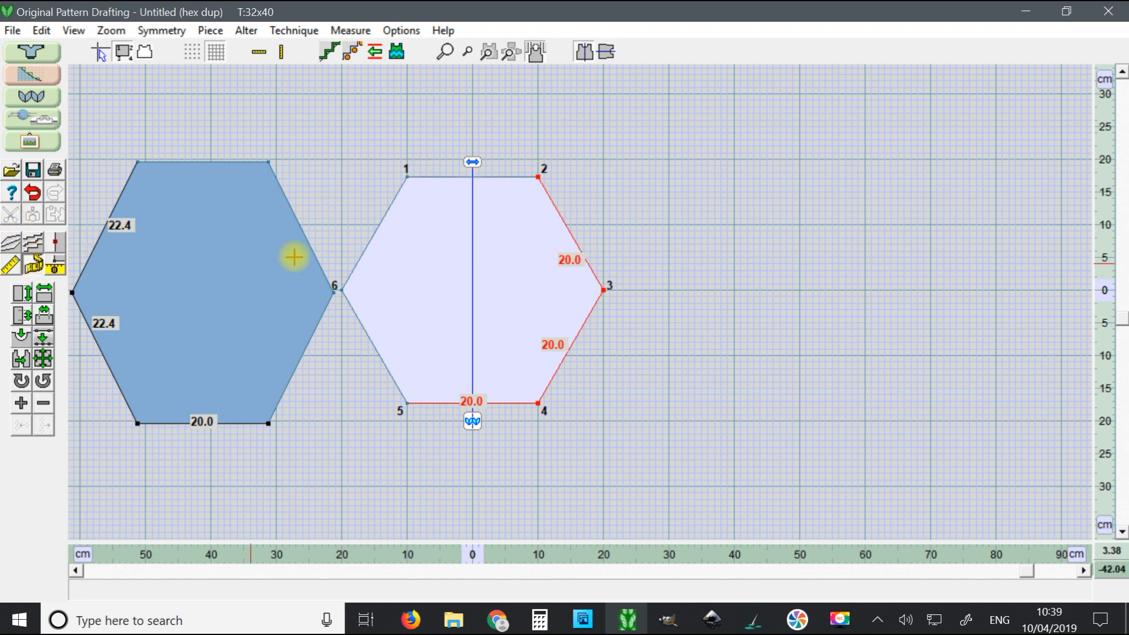
{"action": "left_click", "coordinate": [538, 176]}
{"action": "left_click", "coordinate": [35, 265]}
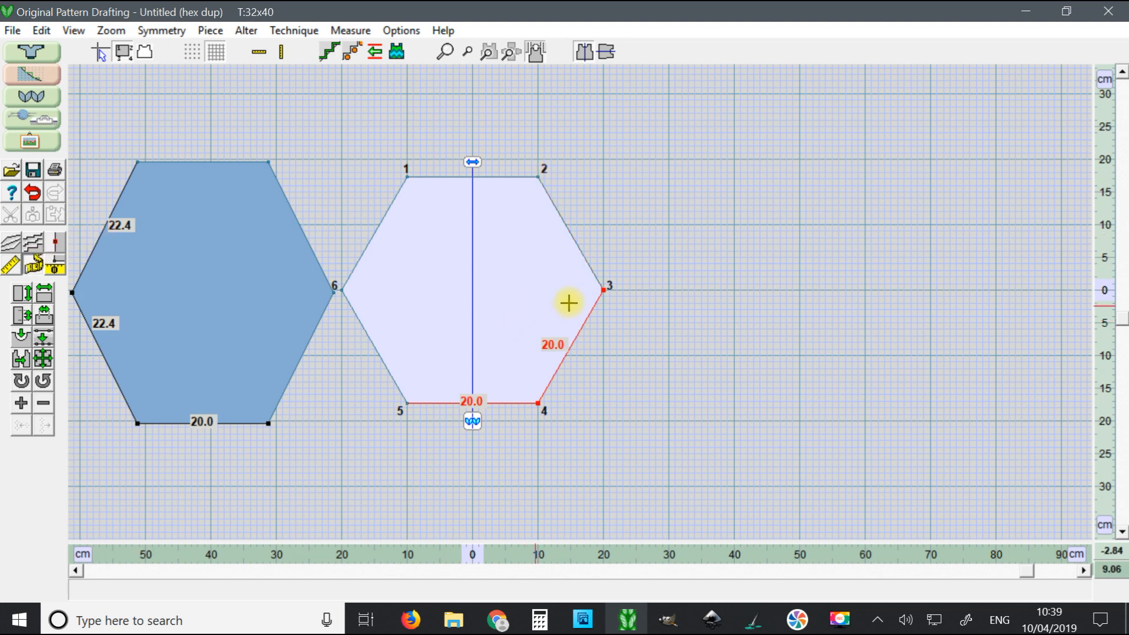
{"action": "left_click", "coordinate": [603, 288]}
{"action": "left_click", "coordinate": [34, 266]}
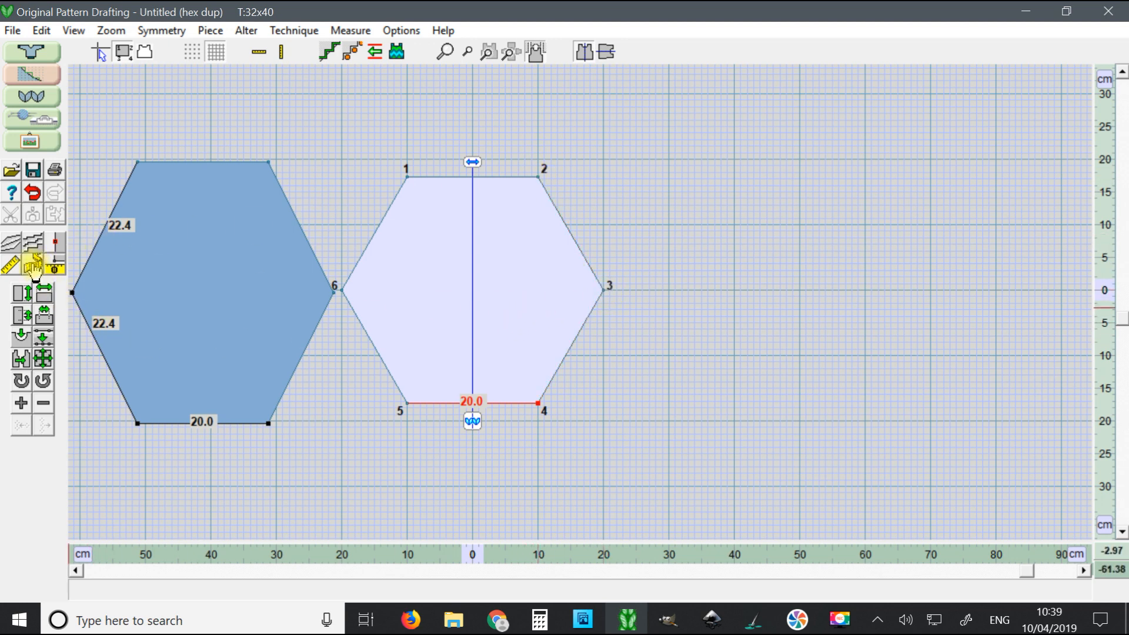
{"action": "left_click", "coordinate": [539, 405]}
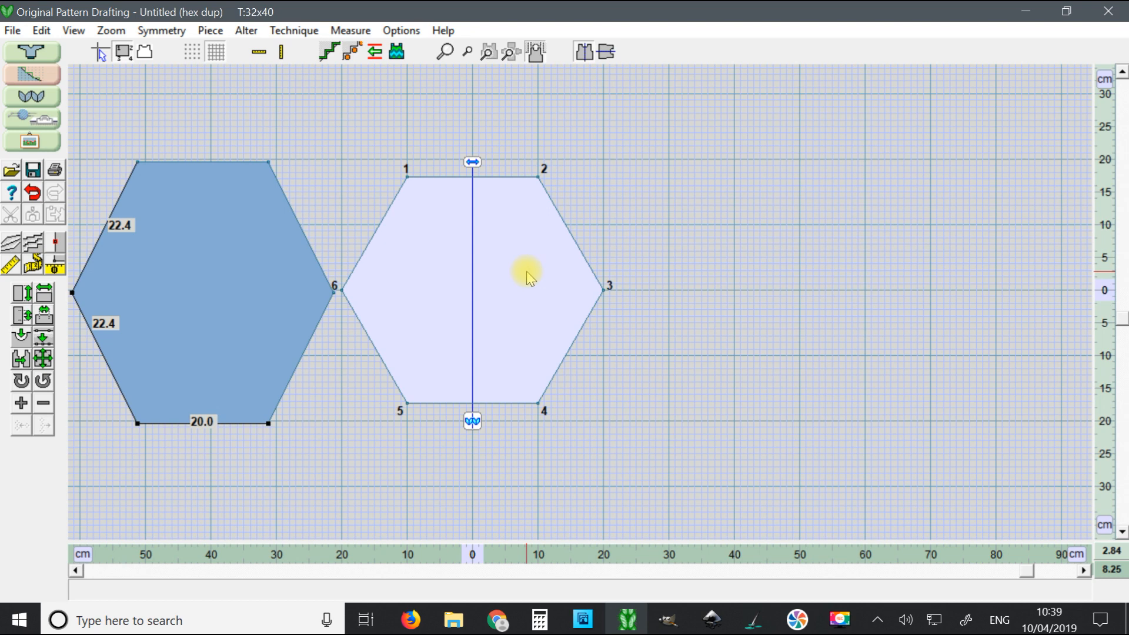
Step: Move the two hexagons apart, shifting the original up and away and placing the duplicate near the middle of the grid
{"action": "left_click_drag", "start_coordinate": [495, 250], "coordinate": [679, 259]}
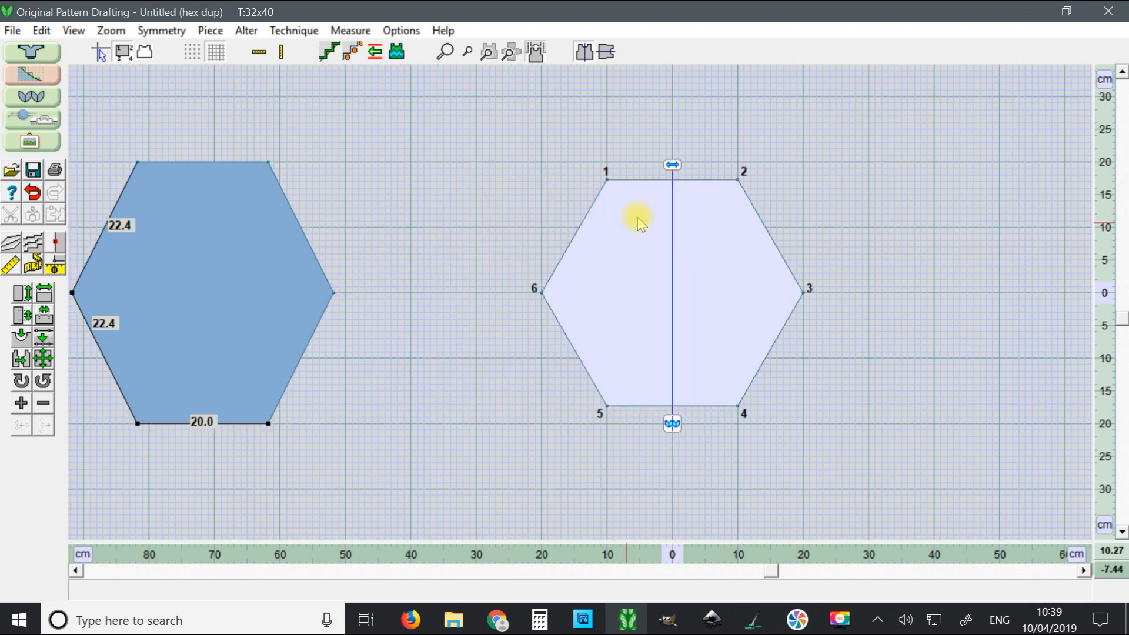
{"action": "left_click_drag", "start_coordinate": [281, 276], "coordinate": [216, 207]}
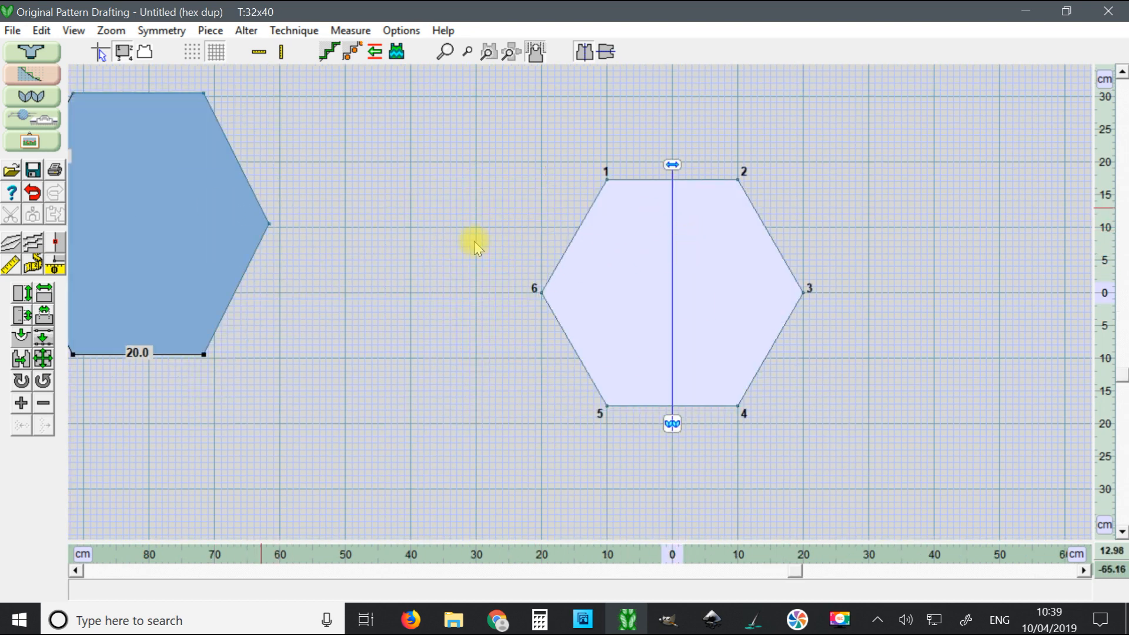
{"action": "left_click_drag", "start_coordinate": [695, 284], "coordinate": [592, 245]}
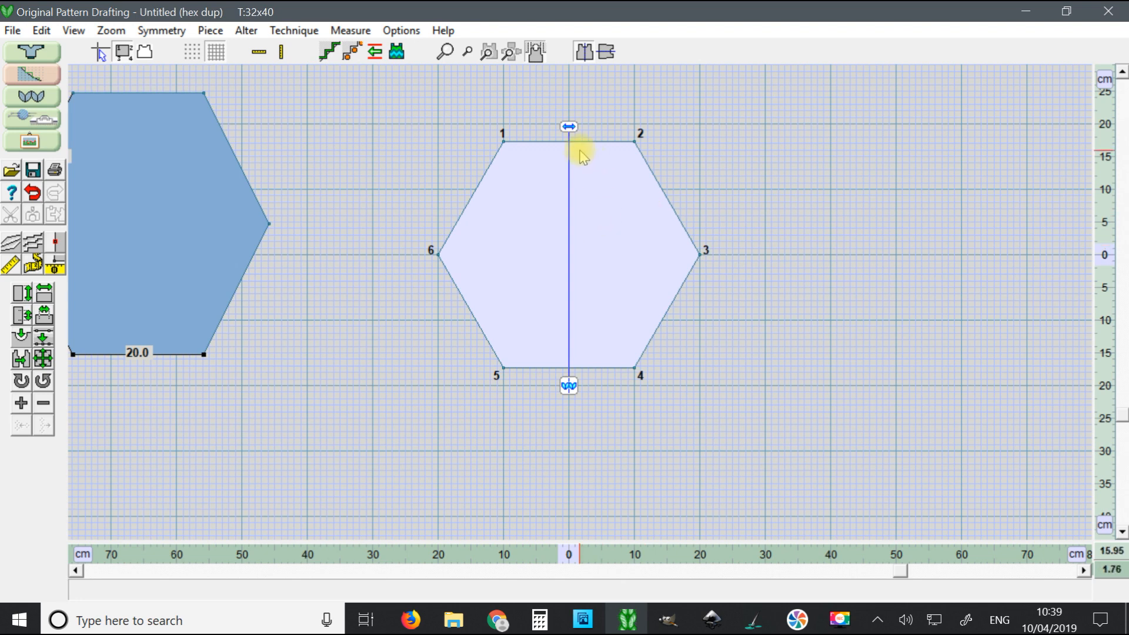
Step: Duplicate the adjusted hexagon as a new pattern piece named Trapezium
{"action": "left_click", "coordinate": [257, 33]}
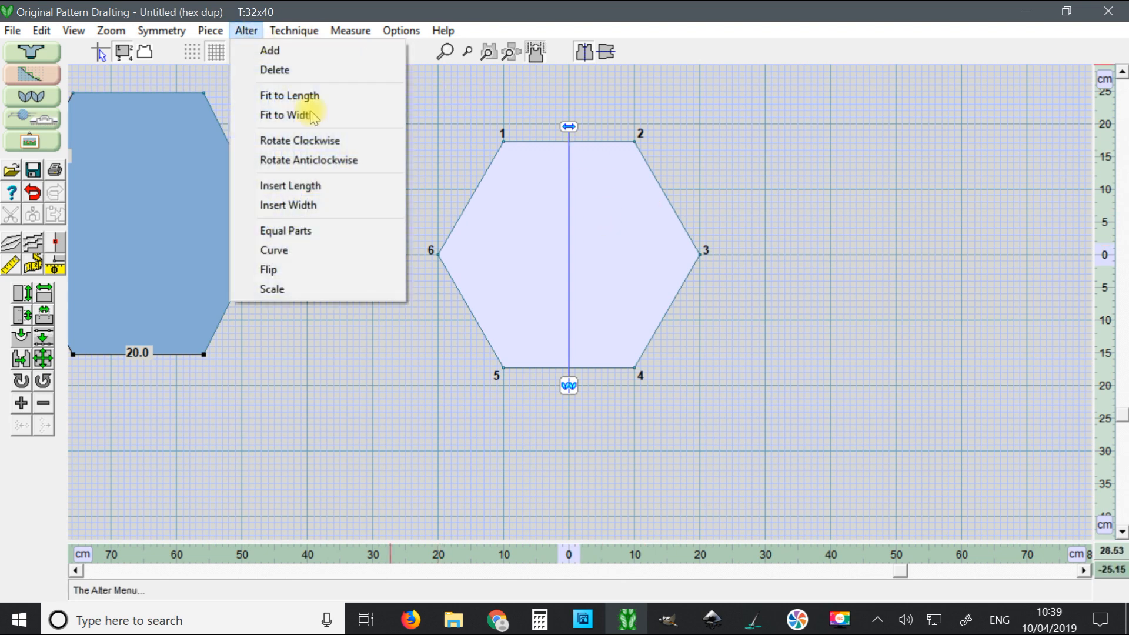
{"action": "left_click", "coordinate": [525, 116]}
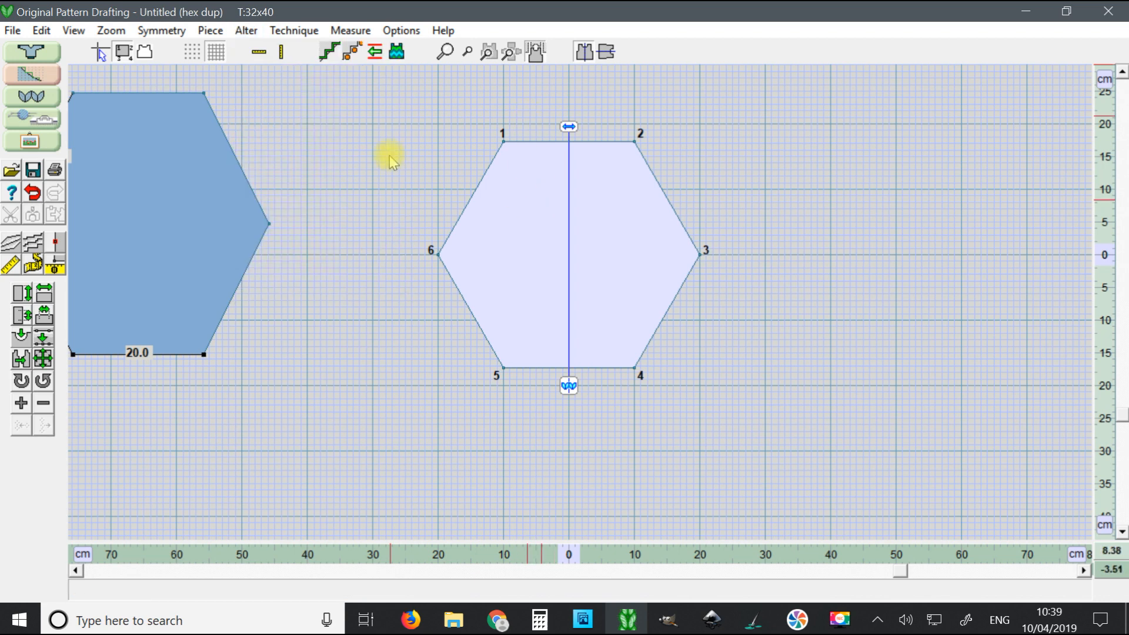
{"action": "left_click", "coordinate": [210, 30]}
{"action": "left_click", "coordinate": [251, 129]}
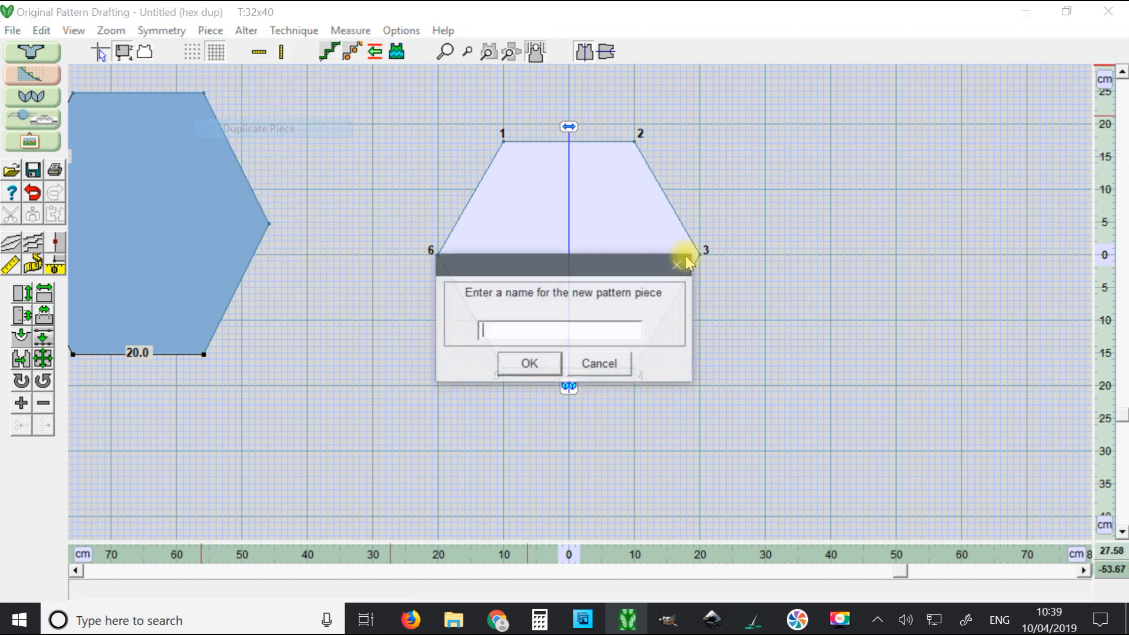
{"action": "left_click_drag", "start_coordinate": [585, 264], "coordinate": [813, 237]}
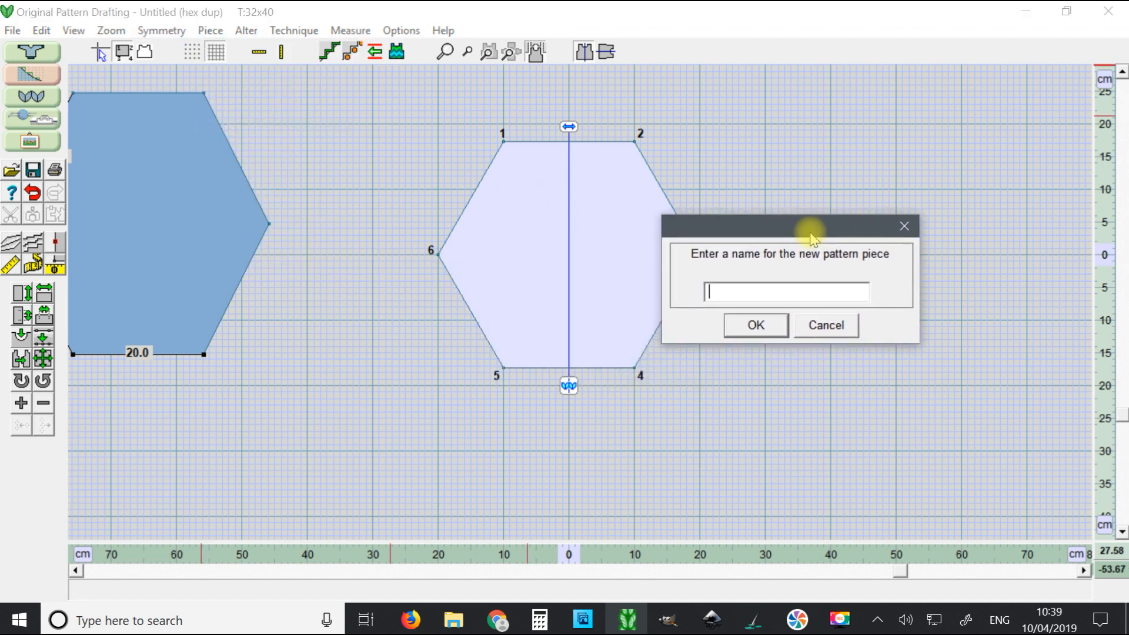
{"action": "type", "text": "Trapezium"}
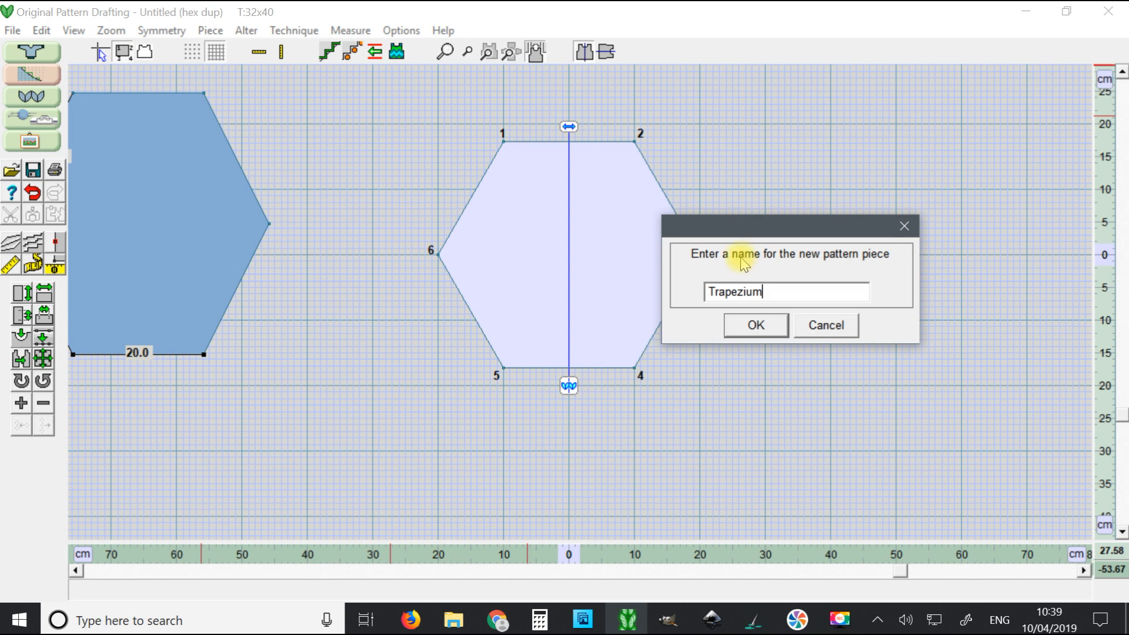
{"action": "left_click_drag", "start_coordinate": [729, 230], "coordinate": [597, 240]}
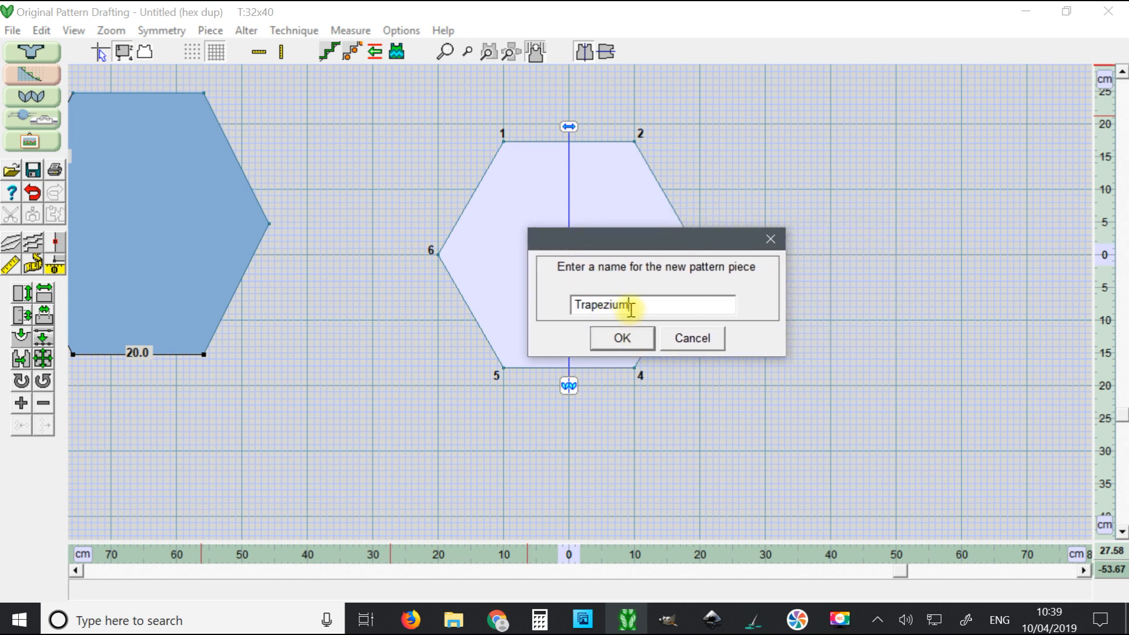
{"action": "type", "text": "o"}
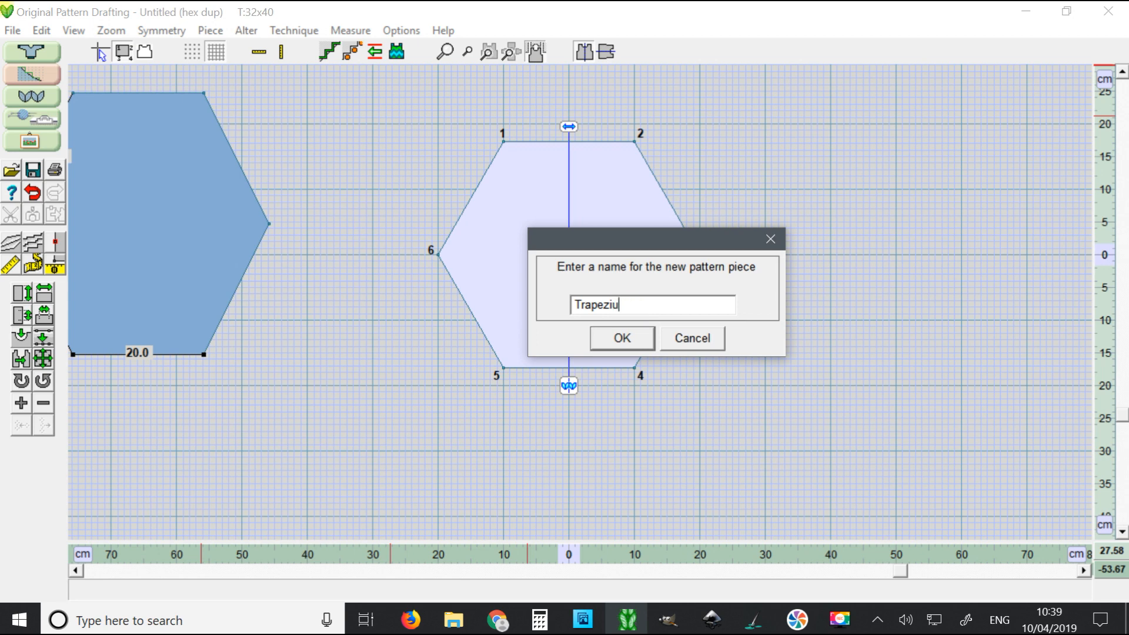
{"action": "type", "text": "m"}
{"action": "left_click", "coordinate": [625, 333]}
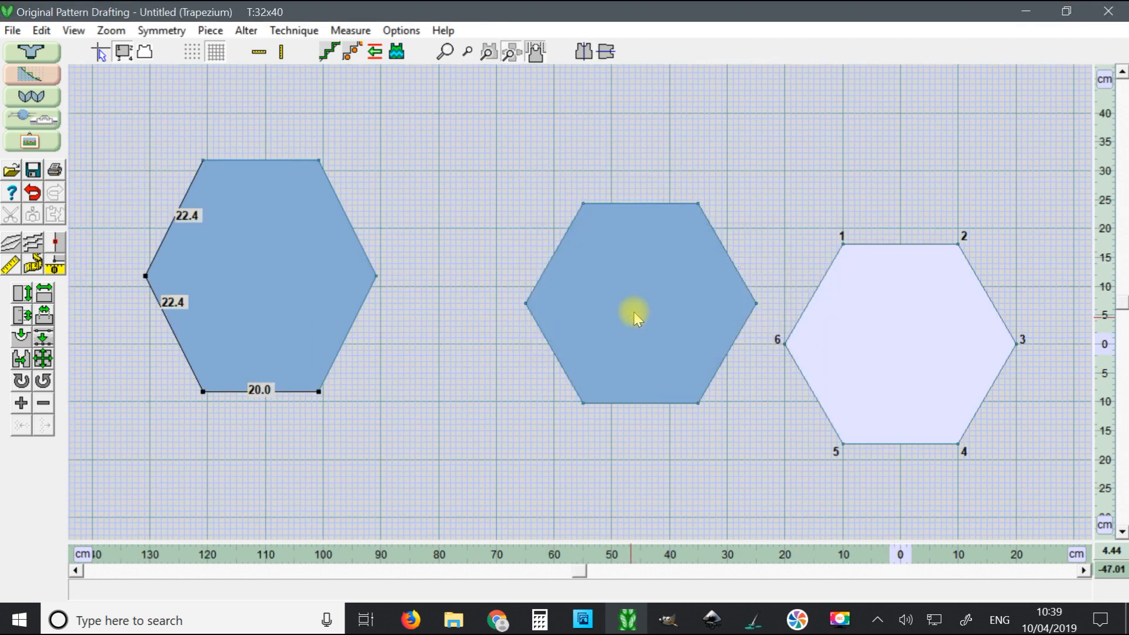
Step: Delete the two upper corner points of the Trapezium piece so that only its lower half remains
{"action": "left_click", "coordinate": [489, 51]}
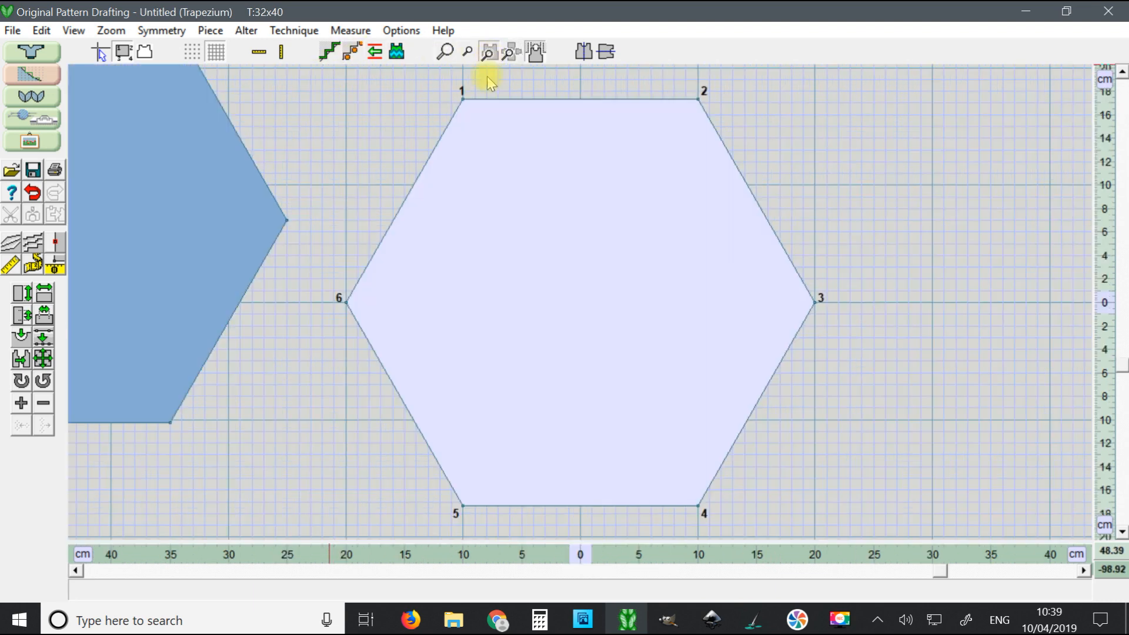
{"action": "left_click", "coordinate": [464, 102]}
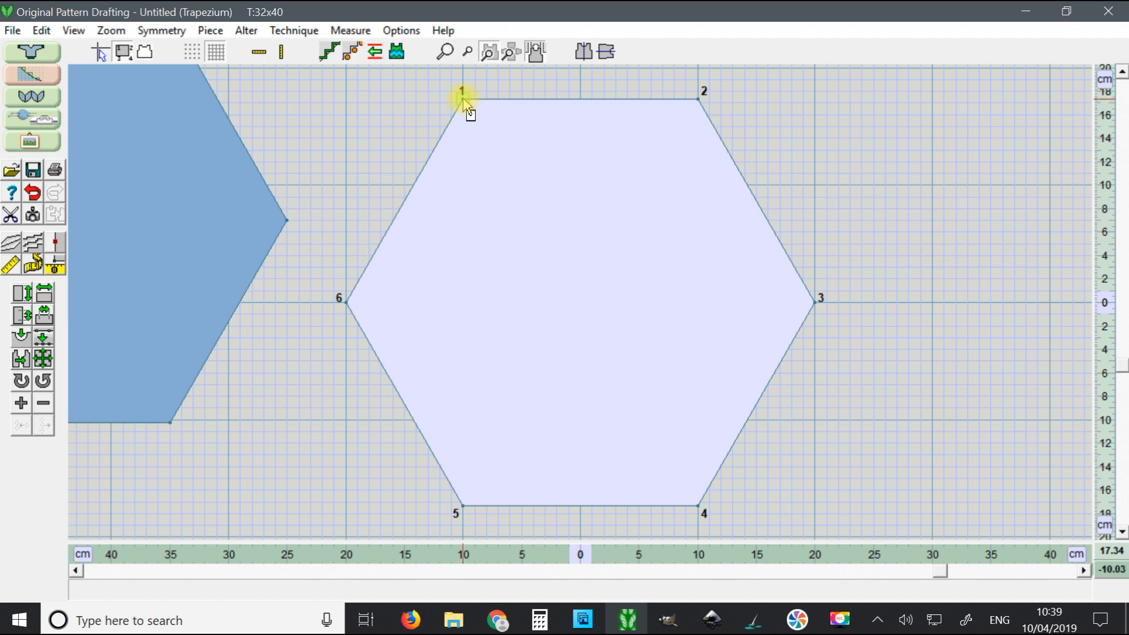
{"action": "key", "text": "Delete"}
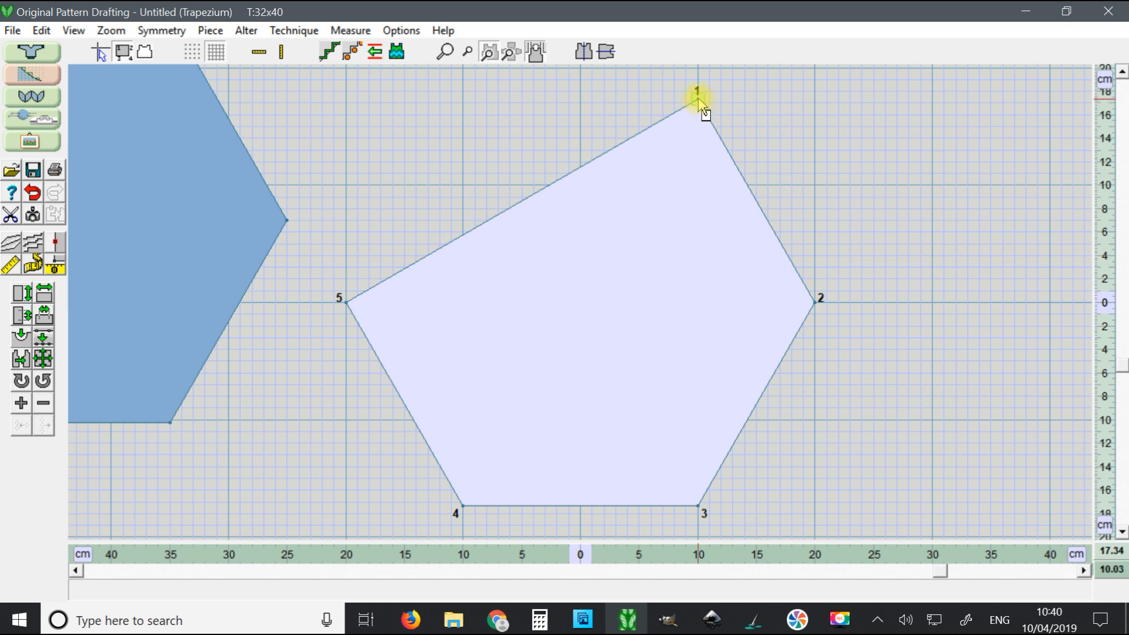
{"action": "key", "text": "Delete"}
Step: Move the Trapezium piece onto the lower half of the adjusted hexagon, lining up their side and bottom corners
{"action": "scroll", "coordinate": [785, 132], "scroll_direction": "down", "scroll_amount": 6}
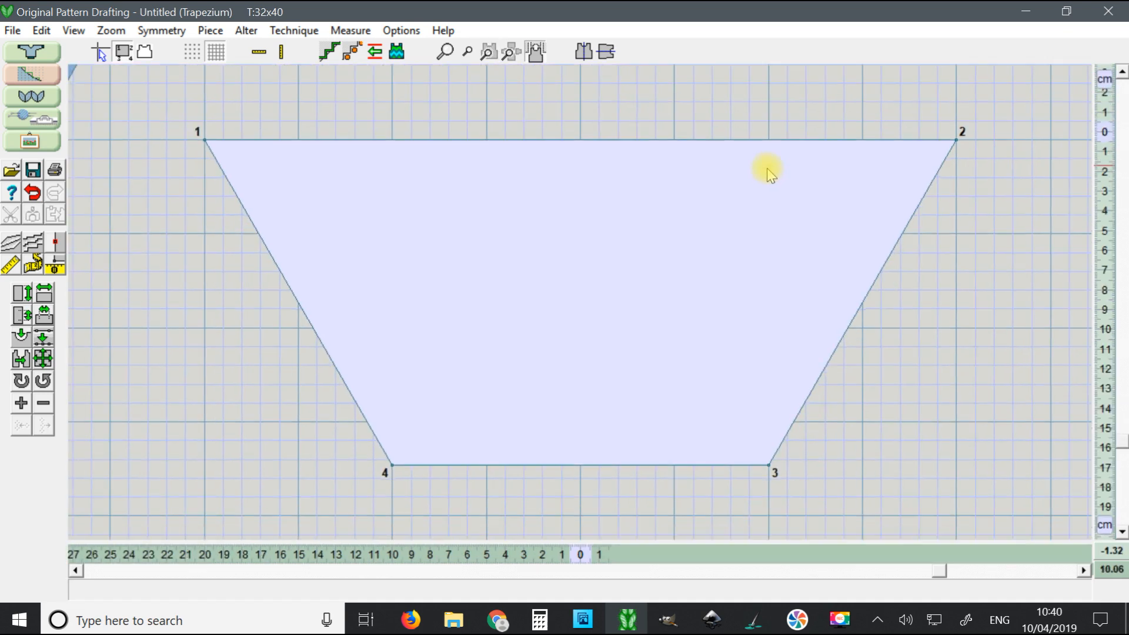
{"action": "scroll", "coordinate": [725, 197], "scroll_direction": "down", "scroll_amount": 4}
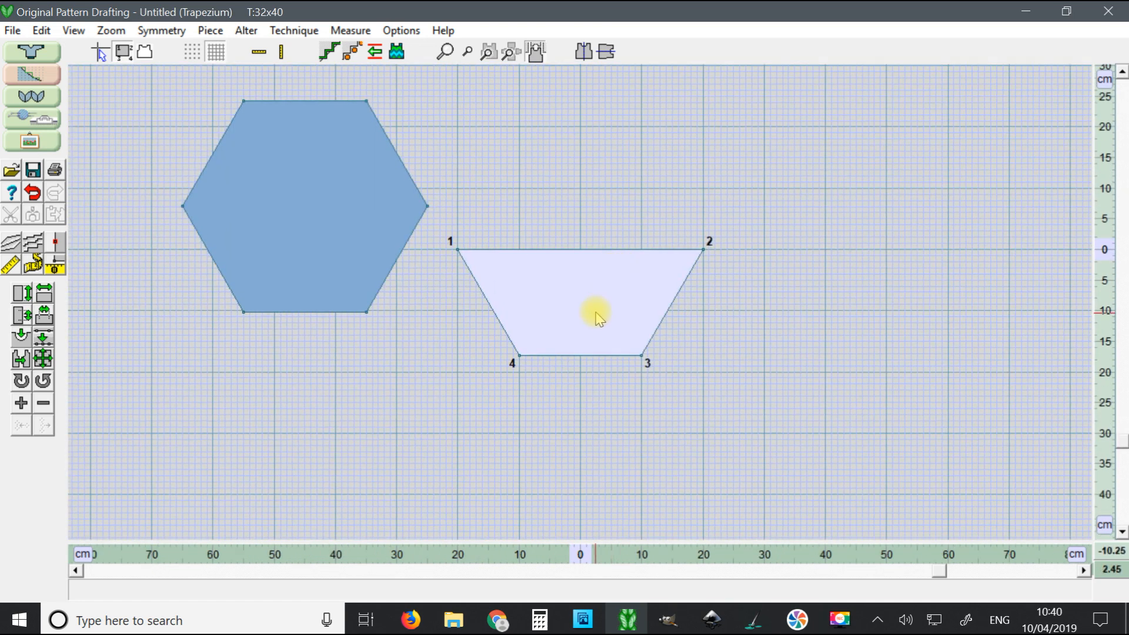
{"action": "left_click_drag", "start_coordinate": [597, 313], "coordinate": [595, 253]}
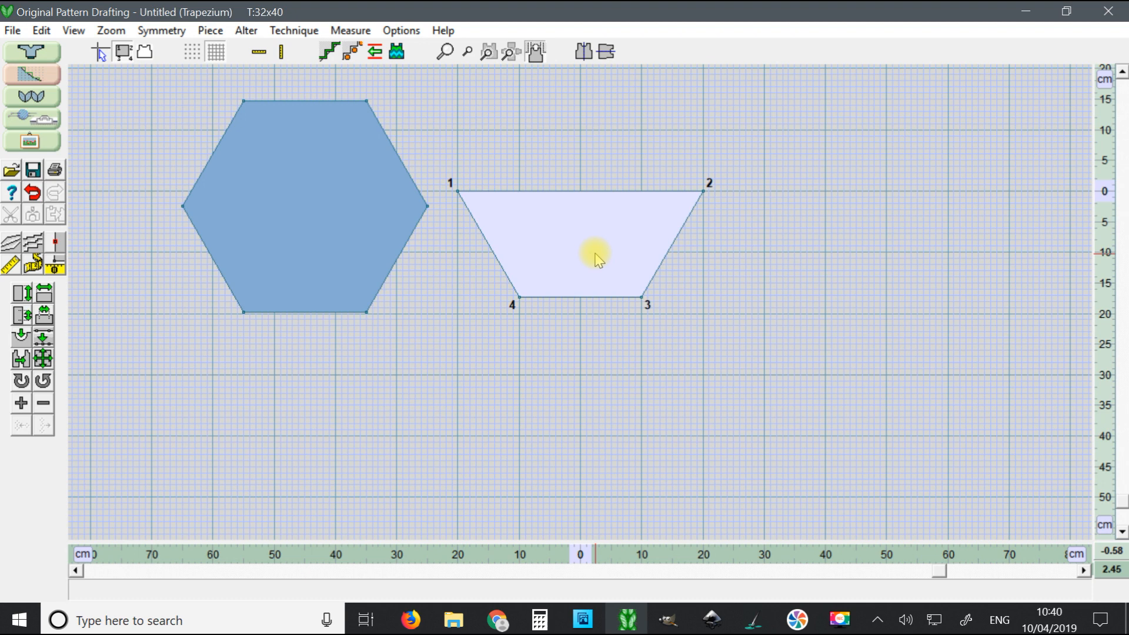
{"action": "scroll", "coordinate": [595, 255], "scroll_direction": "up", "scroll_amount": 1}
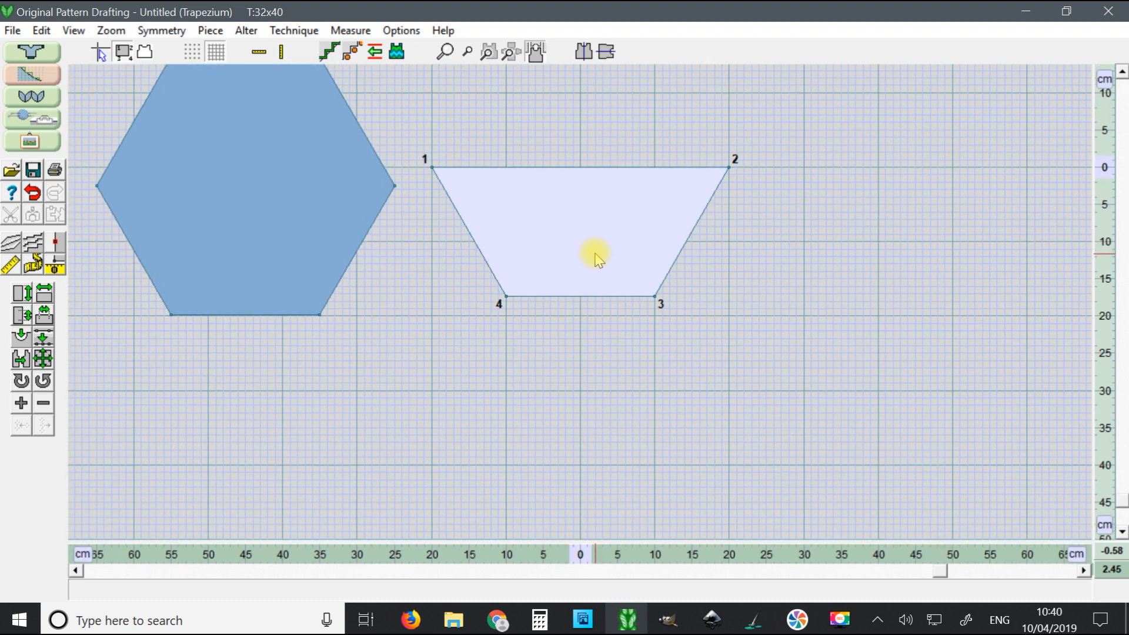
{"action": "left_click", "coordinate": [511, 51]}
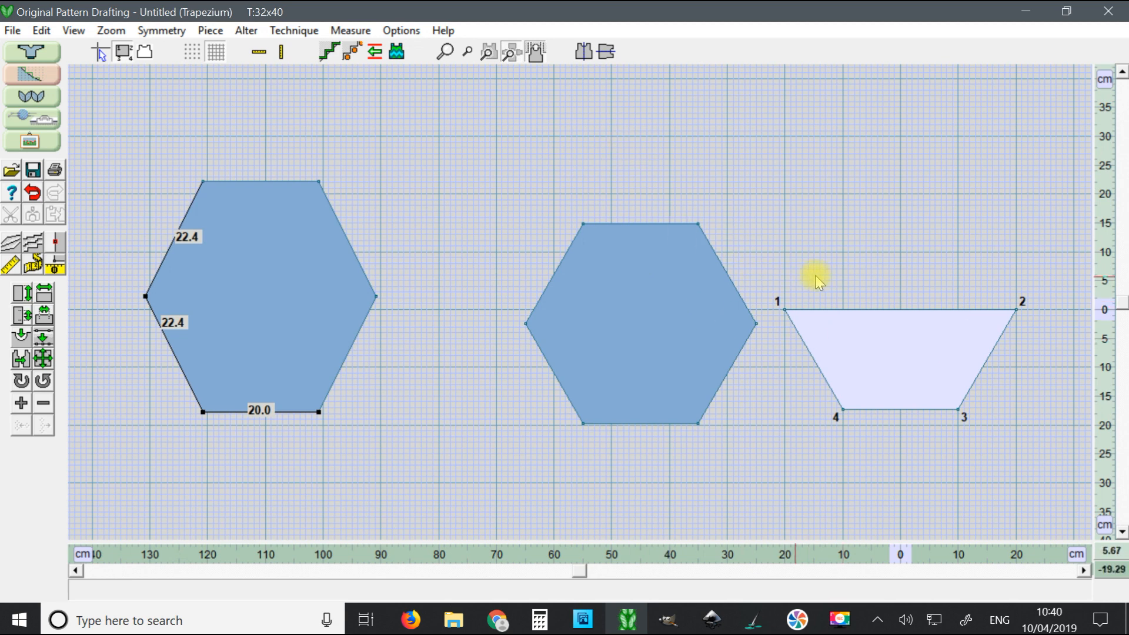
{"action": "left_click", "coordinate": [487, 53]}
{"action": "scroll", "coordinate": [651, 135], "scroll_direction": "down", "scroll_amount": 4}
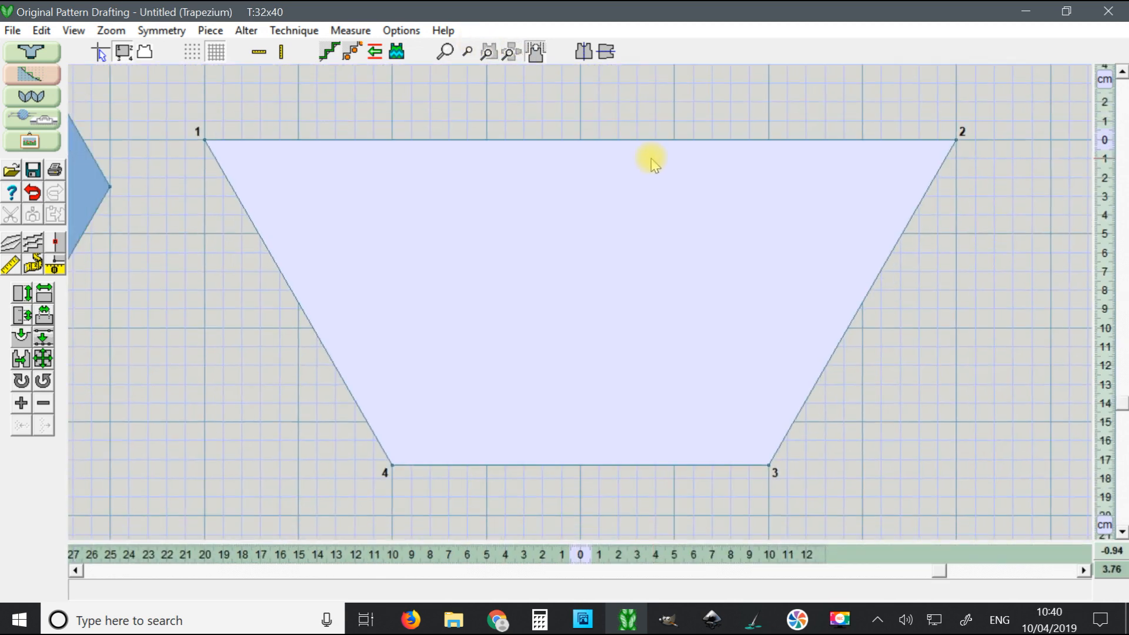
{"action": "scroll", "coordinate": [623, 240], "scroll_direction": "down", "scroll_amount": 2}
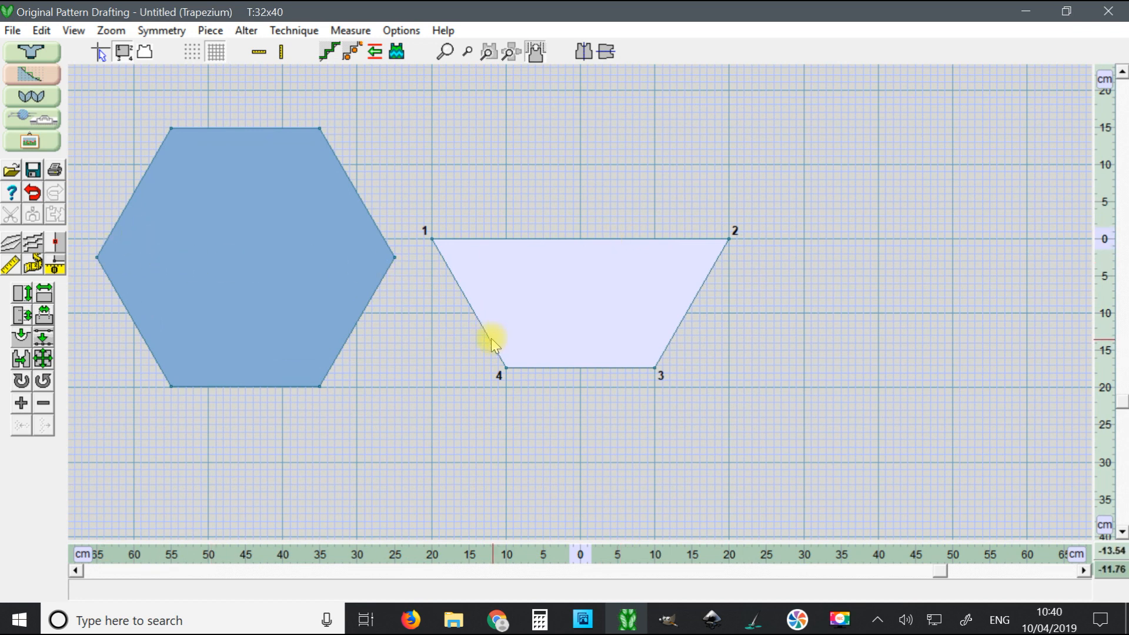
{"action": "mouse_move", "coordinate": [513, 332]}
{"action": "left_mouse_down"}
{"action": "mouse_move", "coordinate": [453, 403]}
{"action": "mouse_move", "coordinate": [500, 335]}
{"action": "left_mouse_up"}
{"action": "mouse_move", "coordinate": [498, 332]}
{"action": "left_mouse_down"}
{"action": "mouse_move", "coordinate": [464, 425]}
{"action": "mouse_move", "coordinate": [255, 519]}
{"action": "mouse_move", "coordinate": [156, 336]}
{"action": "mouse_move", "coordinate": [185, 344]}
{"action": "left_mouse_up"}
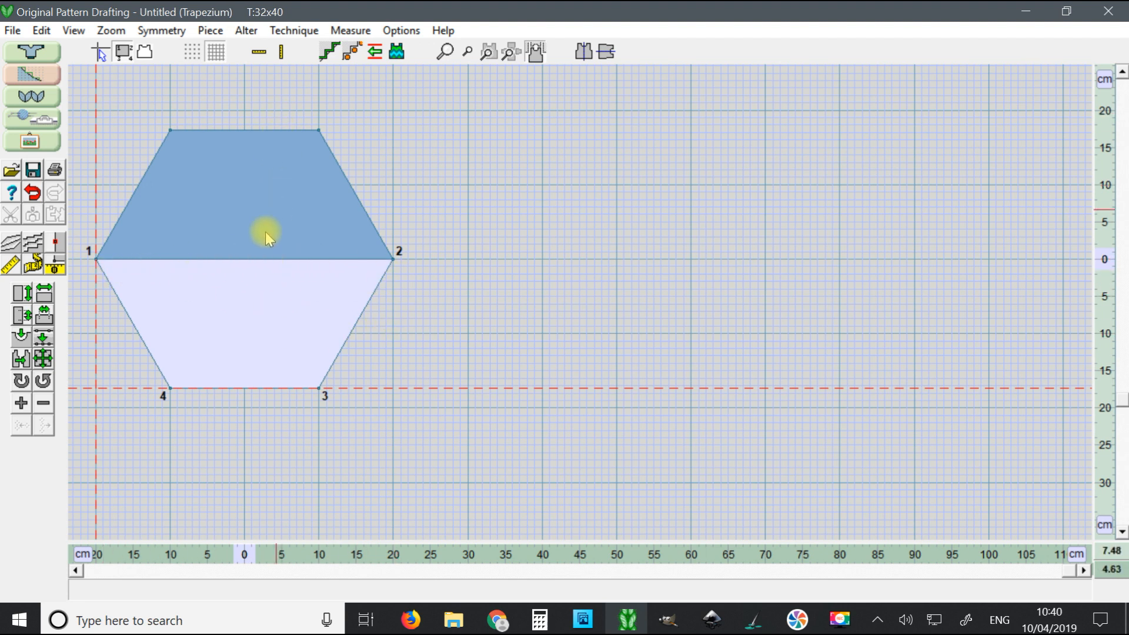
Step: Move the Trapezium piece off the adjusted hexagon, placing it down and to the left of it
{"action": "left_click_drag", "start_coordinate": [289, 297], "coordinate": [221, 340]}
{"action": "left_click_drag", "start_coordinate": [259, 237], "coordinate": [443, 232]}
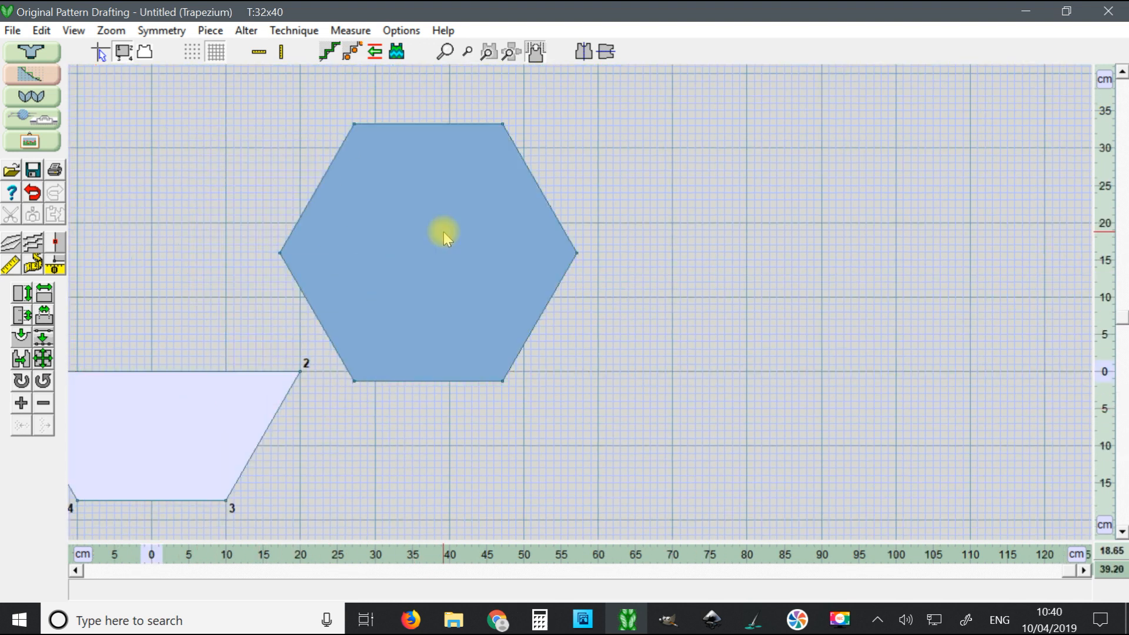
{"action": "left_click", "coordinate": [210, 30]}
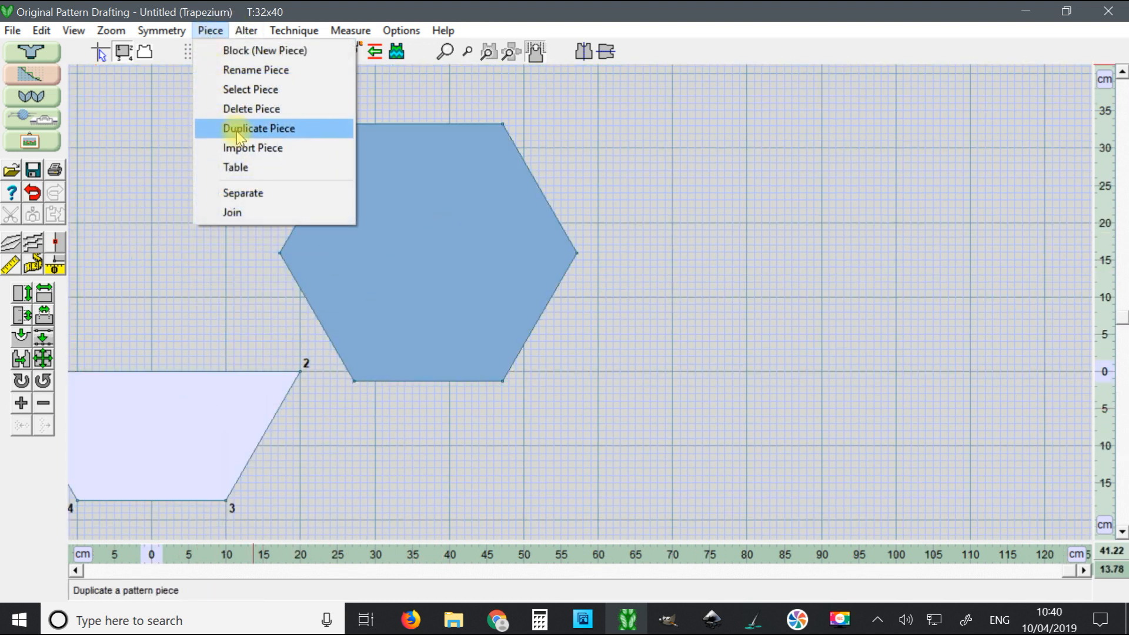
{"action": "left_click", "coordinate": [235, 128]}
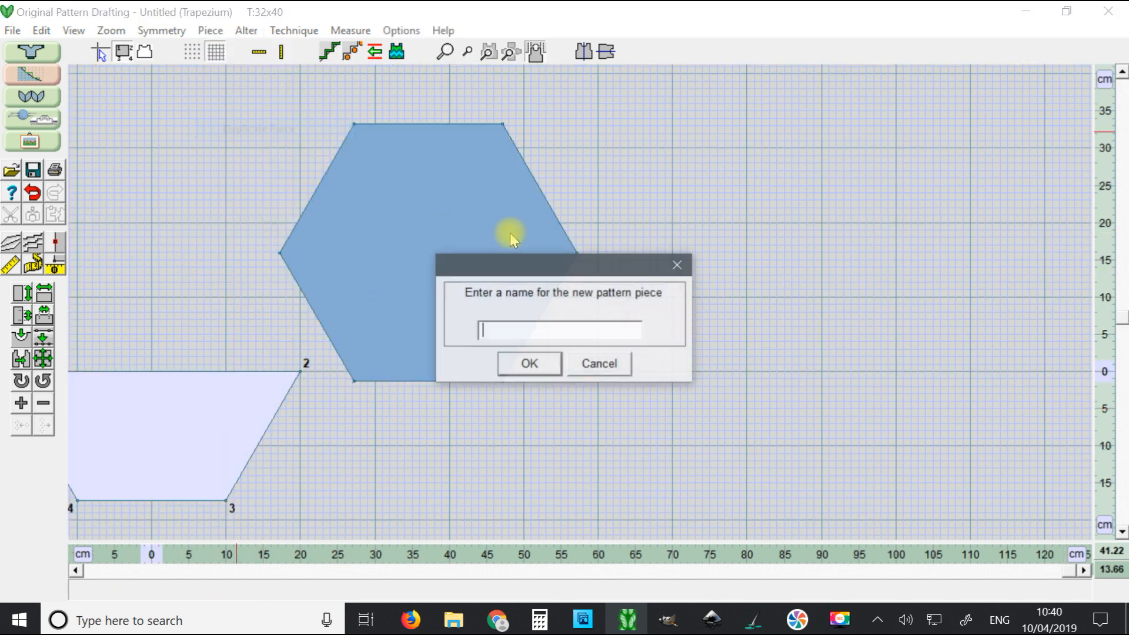
{"action": "left_click", "coordinate": [676, 265]}
Step: Duplicate the adjusted hexagon as a new pattern piece named hex dup1
{"action": "left_click", "coordinate": [209, 30]}
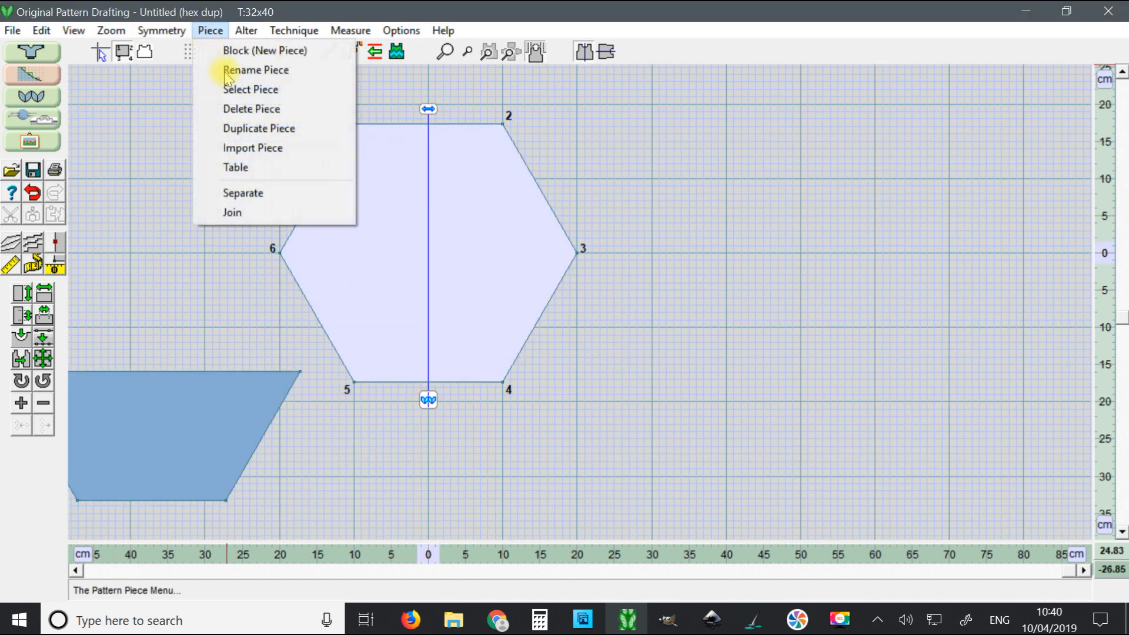
{"action": "left_click", "coordinate": [231, 129]}
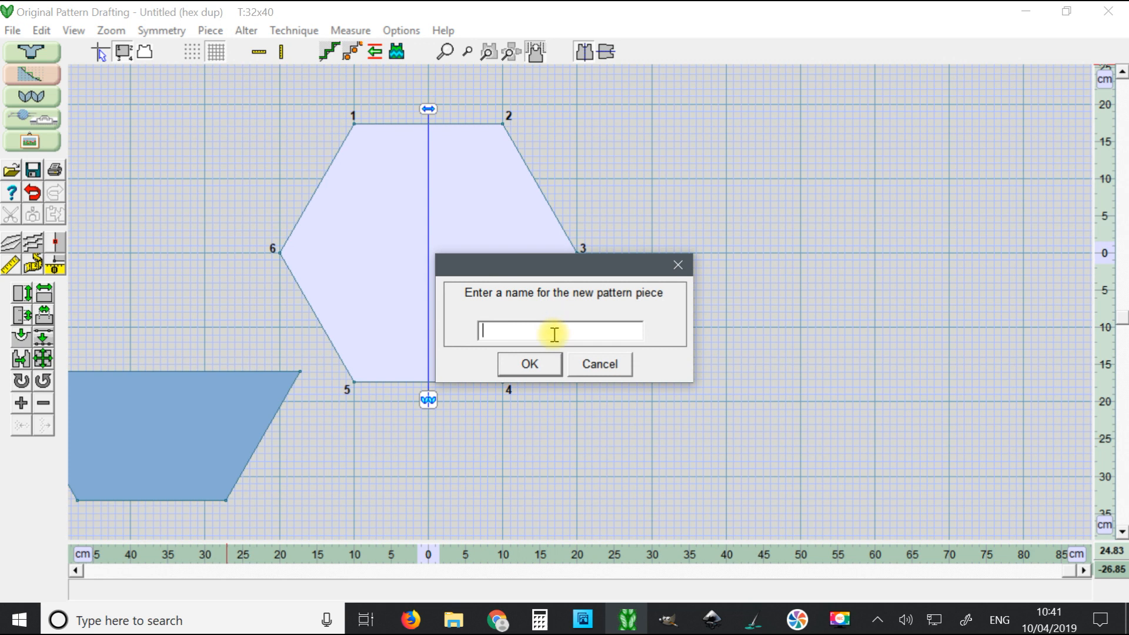
{"action": "type", "text": "tra"}
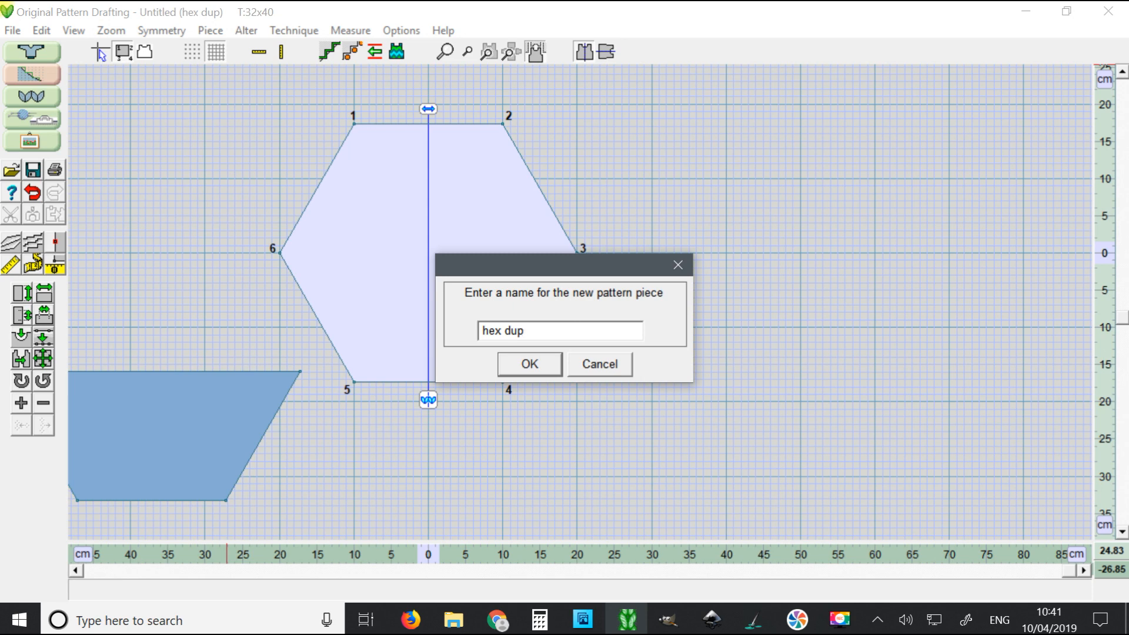
{"action": "key", "text": "Return"}
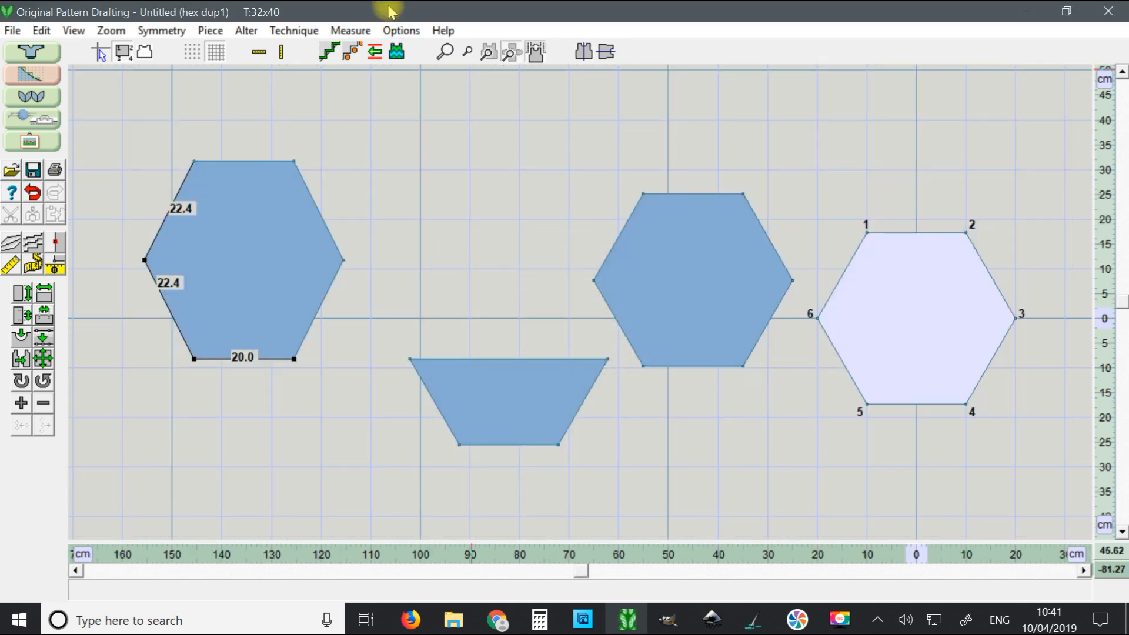
Step: Move the hex dup1 piece directly below the adjusted hexagon so that its upper edge meets the other's lower edge
{"action": "left_click", "coordinate": [490, 53]}
{"action": "scroll", "coordinate": [612, 158], "scroll_direction": "down", "scroll_amount": 4}
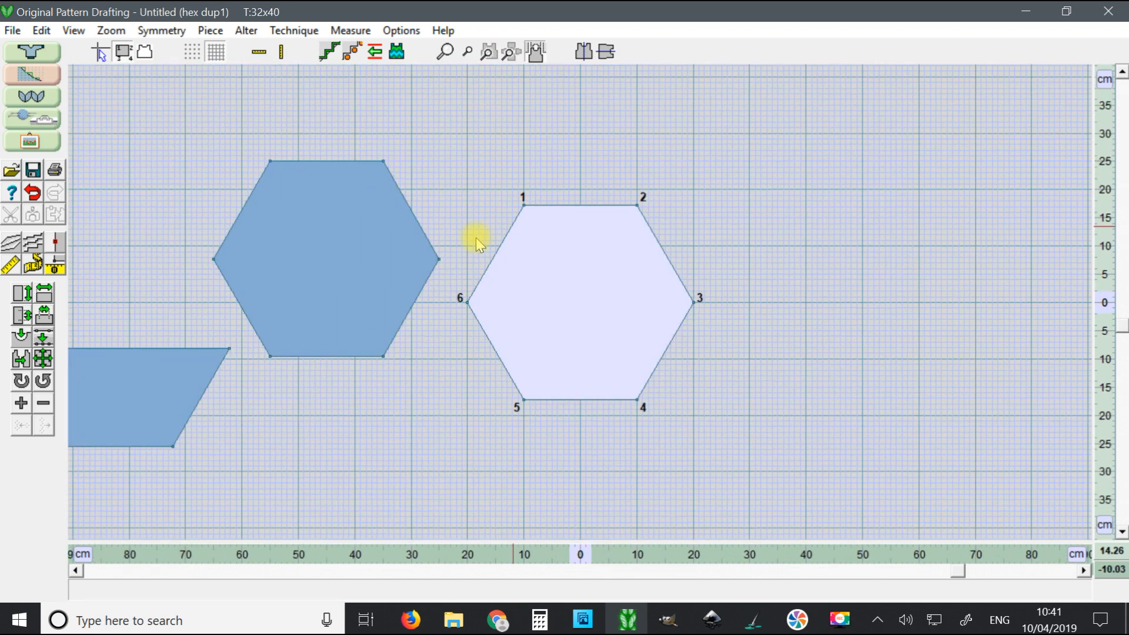
{"action": "left_click", "coordinate": [363, 284]}
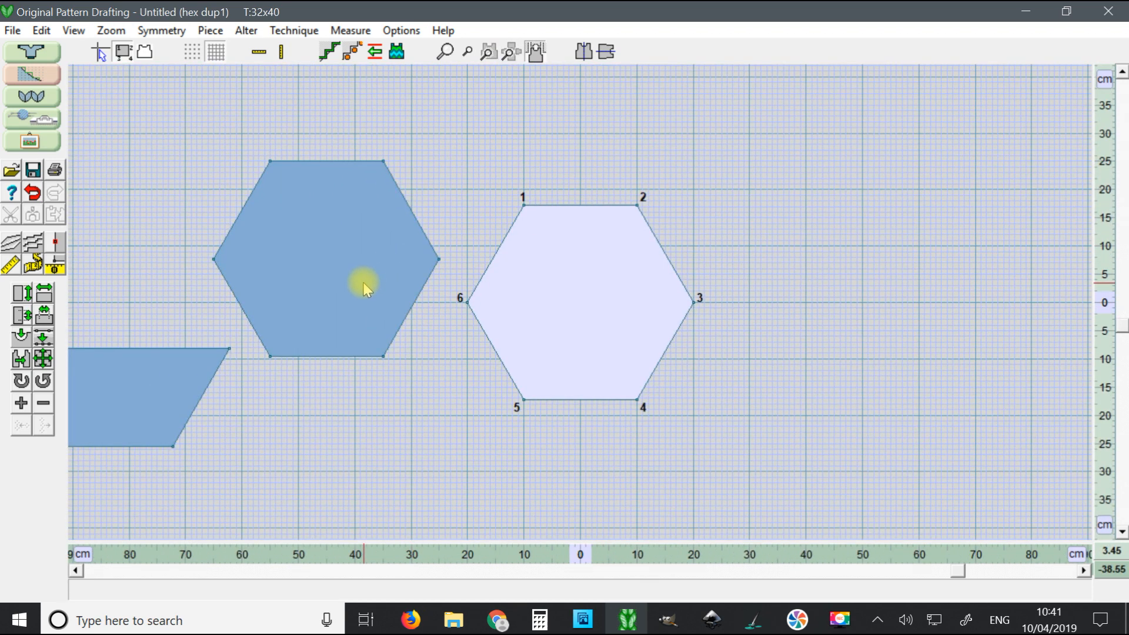
{"action": "left_click_drag", "start_coordinate": [529, 286], "coordinate": [274, 435]}
{"action": "scroll", "coordinate": [235, 224], "scroll_direction": "down", "scroll_amount": 6}
{"action": "scroll", "coordinate": [237, 229], "scroll_direction": "up", "scroll_amount": 5}
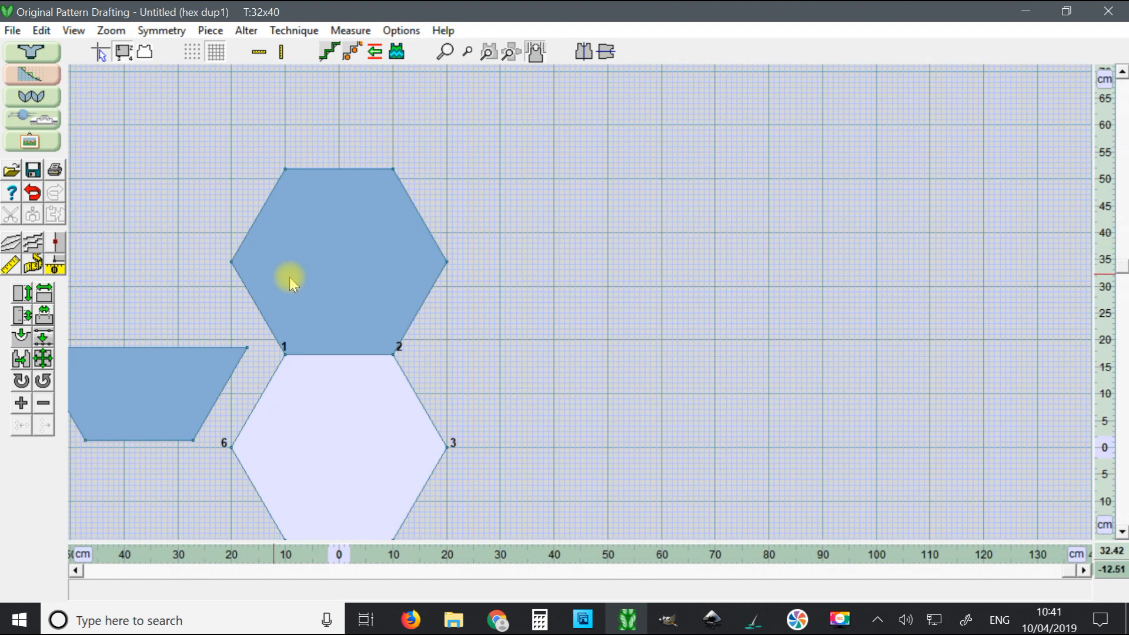
Step: Duplicate the upper of the two stacked hexagons as a new pattern piece named hex dup 2
{"action": "left_click", "coordinate": [489, 52]}
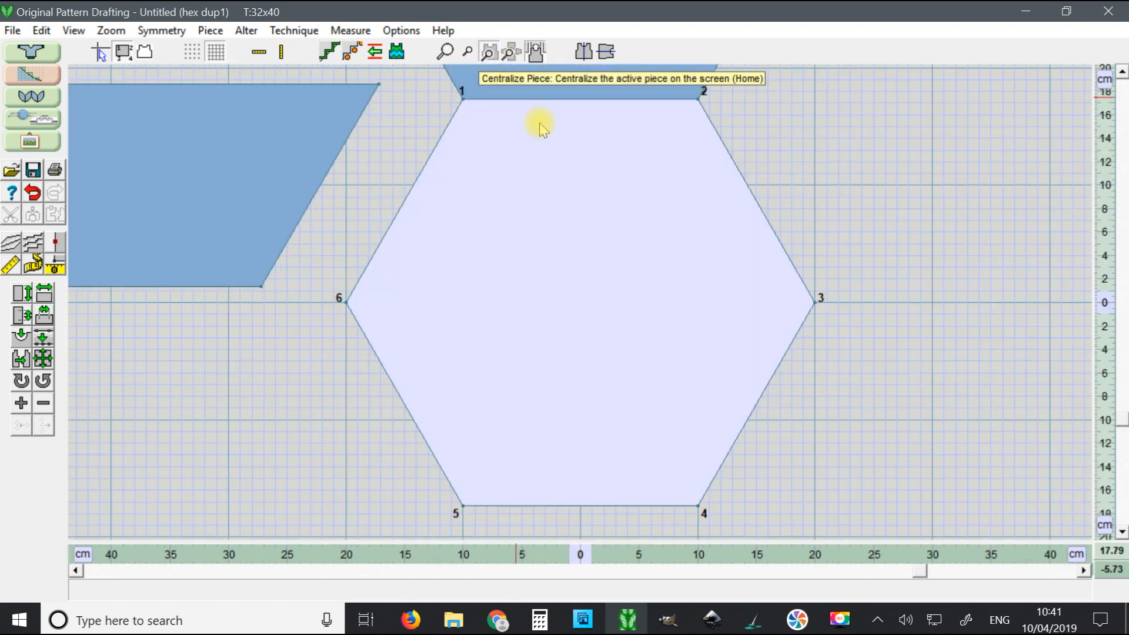
{"action": "scroll", "coordinate": [612, 150], "scroll_direction": "down", "scroll_amount": 4}
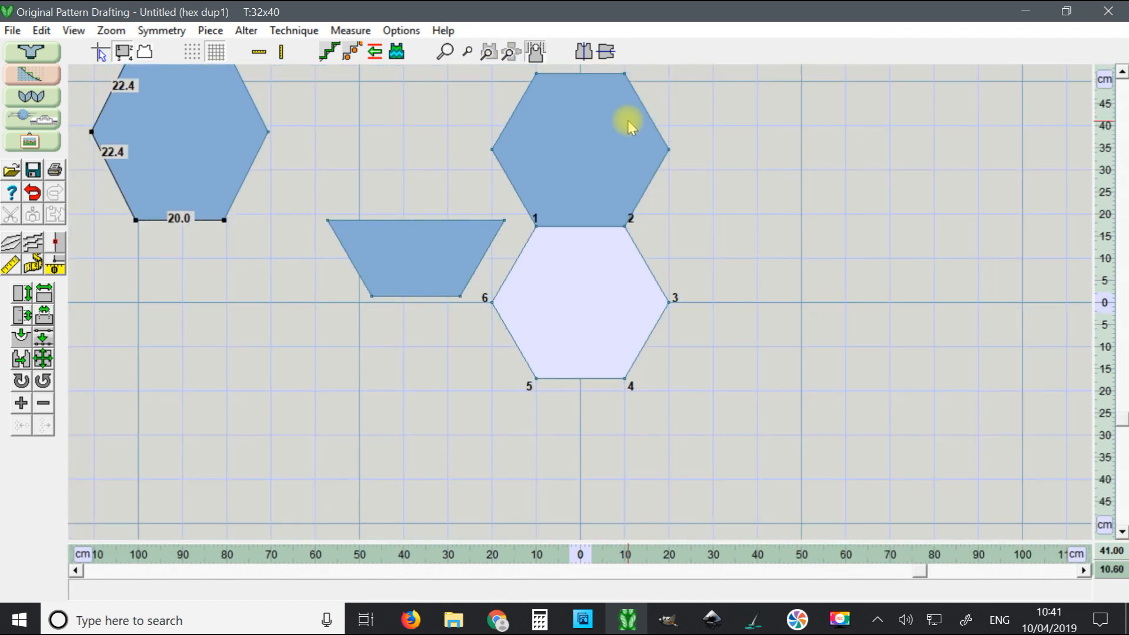
{"action": "scroll", "coordinate": [640, 106], "scroll_direction": "up", "scroll_amount": 2}
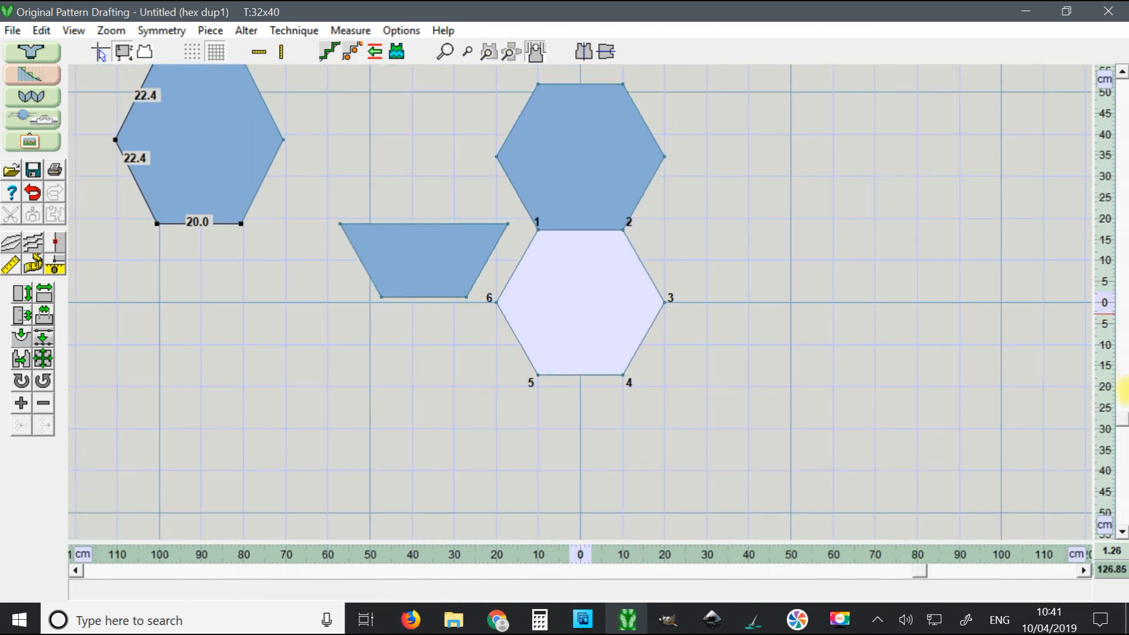
{"action": "left_click_drag", "start_coordinate": [1120, 419], "coordinate": [1121, 318]}
{"action": "scroll", "coordinate": [730, 301], "scroll_direction": "up", "scroll_amount": 1}
{"action": "scroll", "coordinate": [729, 301], "scroll_direction": "up", "scroll_amount": 1}
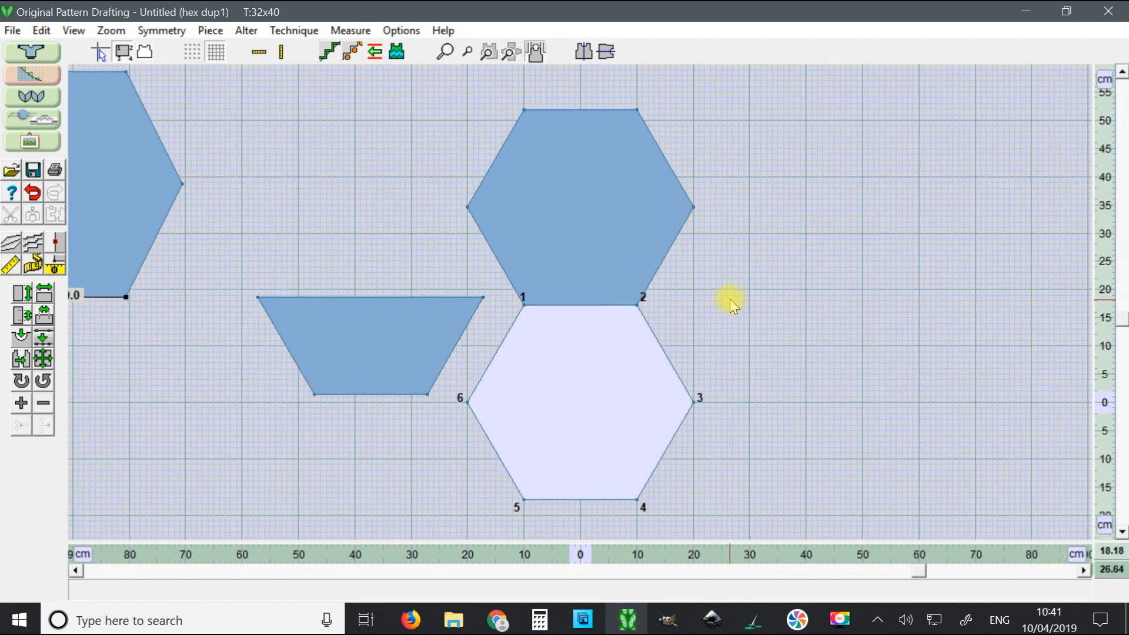
{"action": "scroll", "coordinate": [735, 298], "scroll_direction": "up", "scroll_amount": 1}
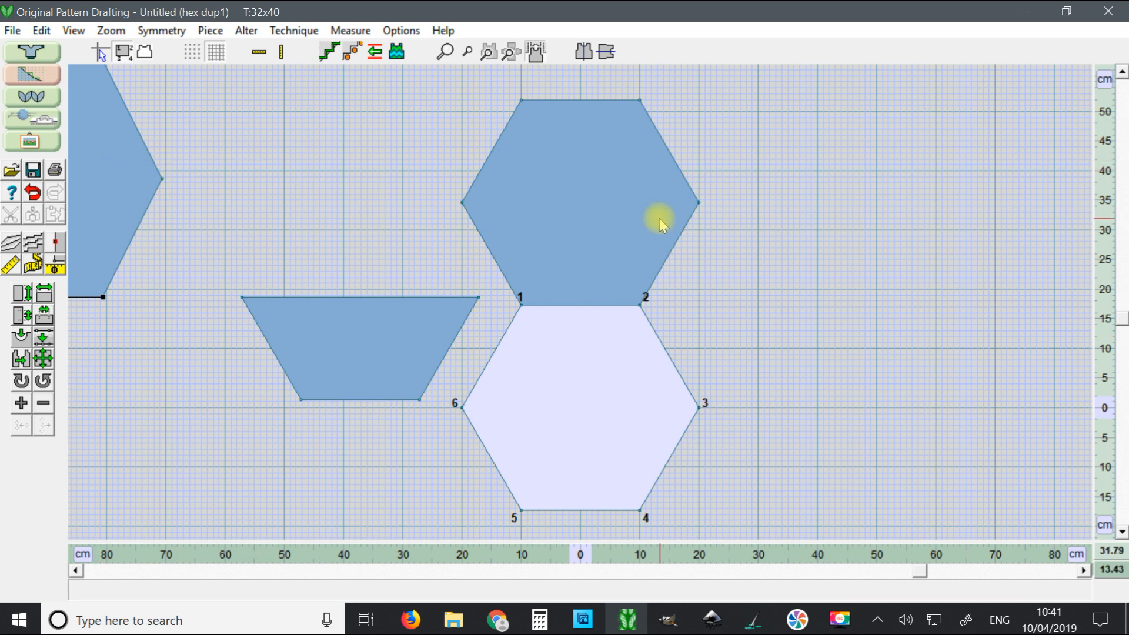
{"action": "left_click", "coordinate": [588, 219]}
{"action": "left_click", "coordinate": [211, 30]}
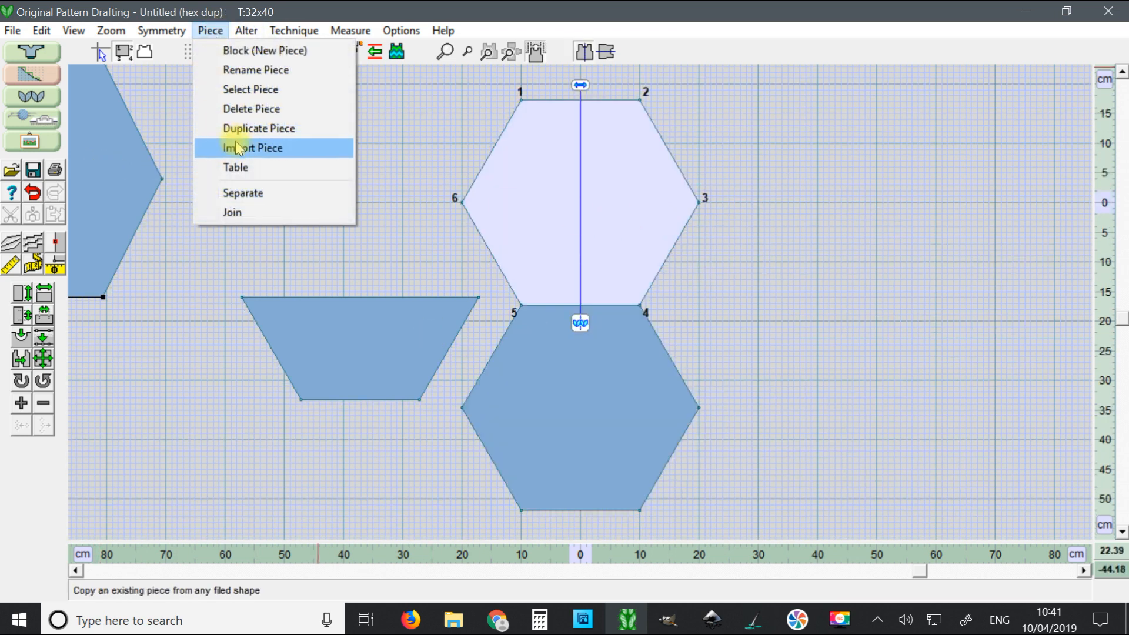
{"action": "left_click", "coordinate": [258, 129]}
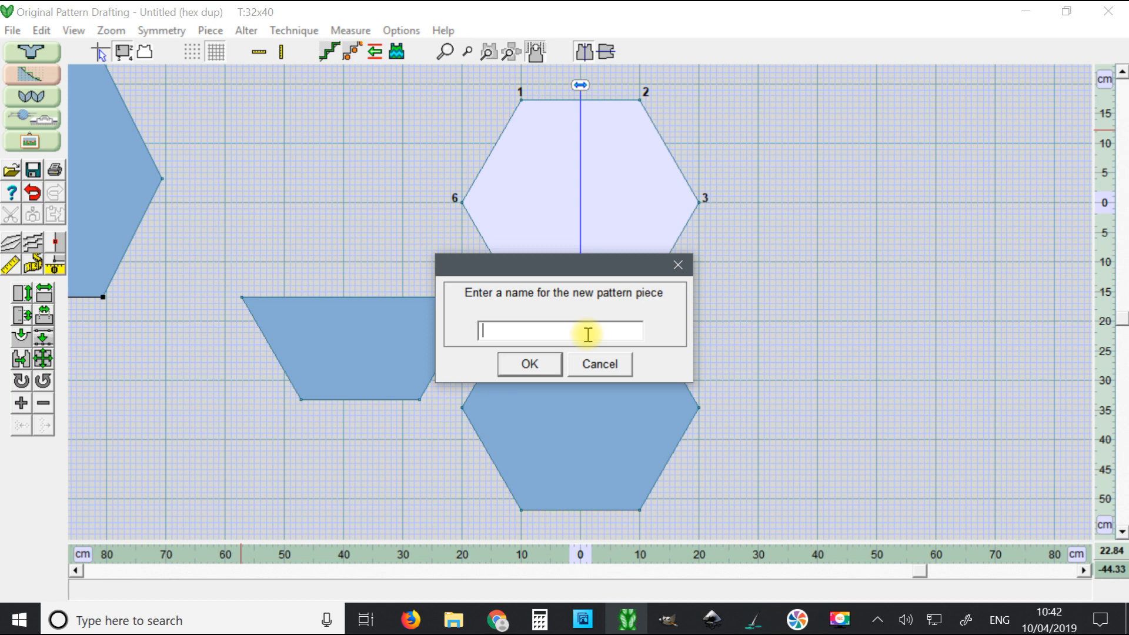
{"action": "type", "text": "hex dup 2"}
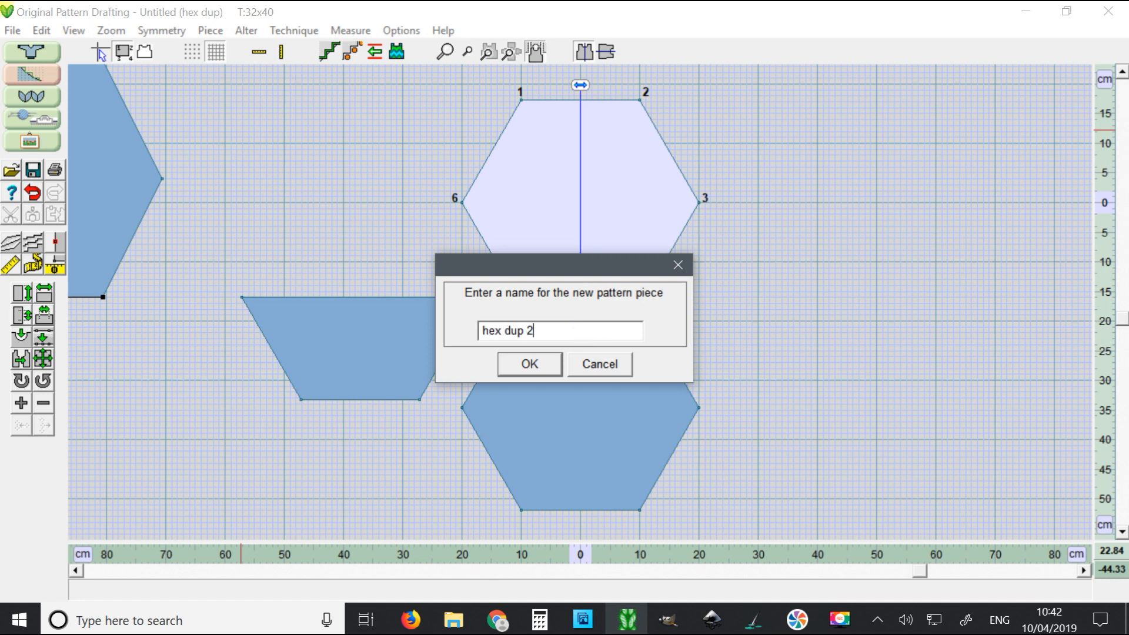
{"action": "key", "text": "Return"}
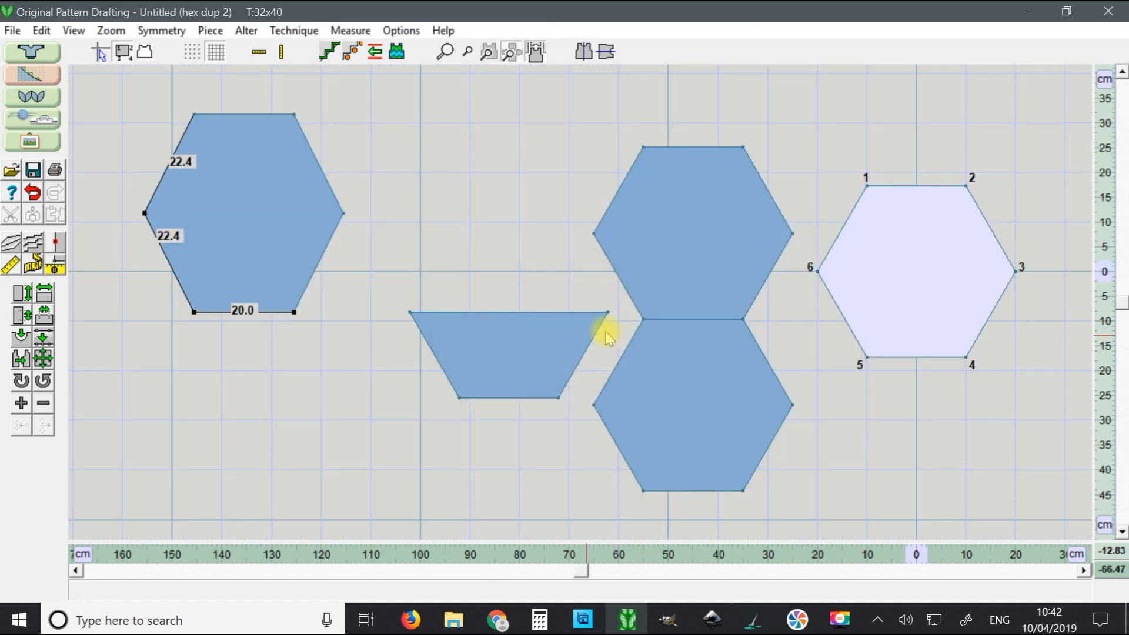
Step: Move the hex dup 2 piece into the notch on the right side of the two stacked hexagons so their edges meet
{"action": "scroll", "coordinate": [776, 284], "scroll_direction": "down", "scroll_amount": 2}
{"action": "left_click_drag", "start_coordinate": [790, 283], "coordinate": [751, 309]}
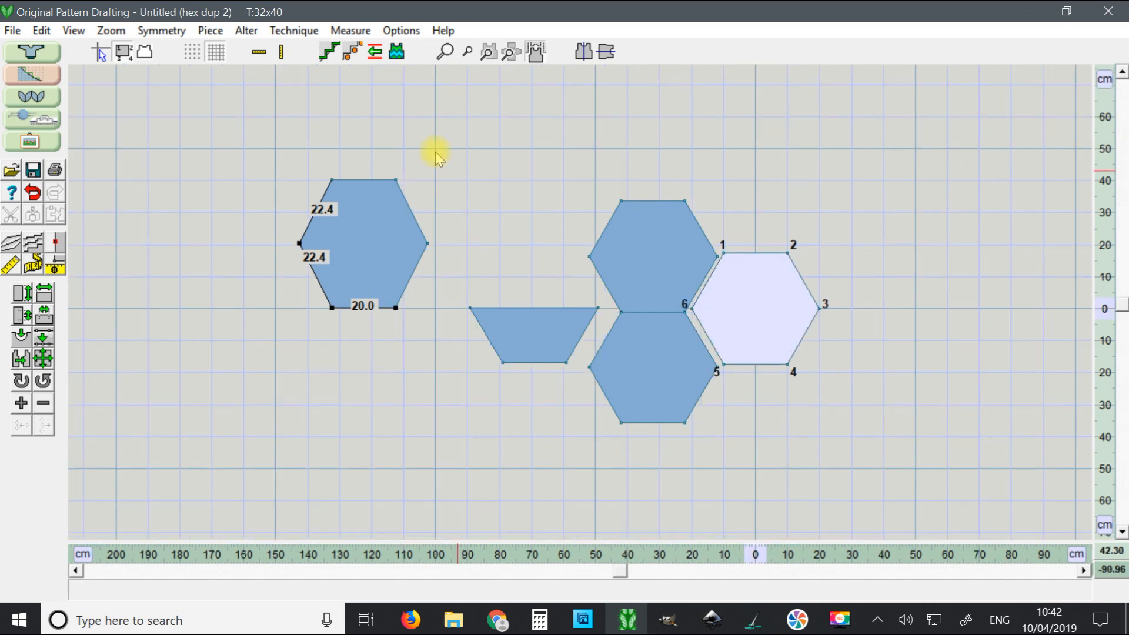
{"action": "left_click", "coordinate": [488, 53]}
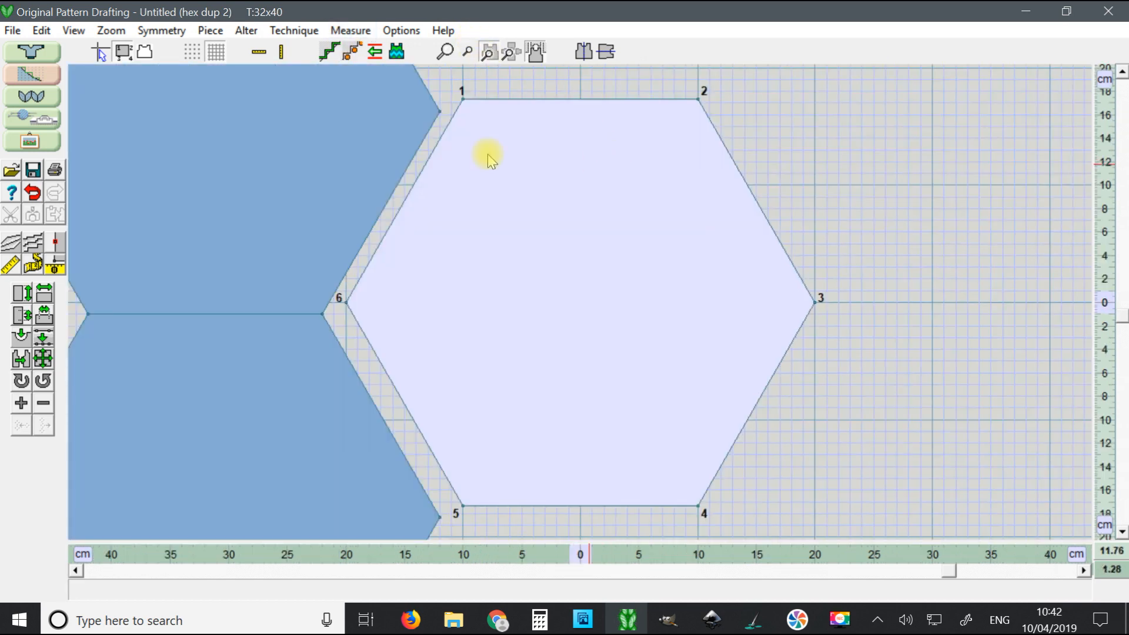
{"action": "scroll", "coordinate": [302, 203], "scroll_direction": "down", "scroll_amount": 7}
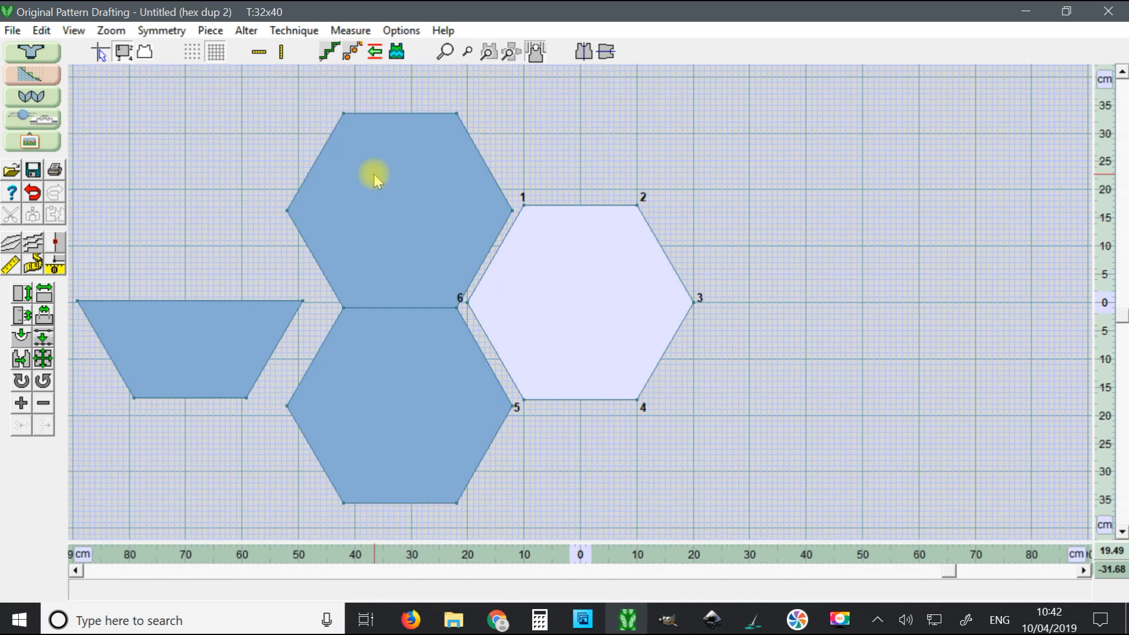
{"action": "scroll", "coordinate": [374, 174], "scroll_direction": "down", "scroll_amount": 1}
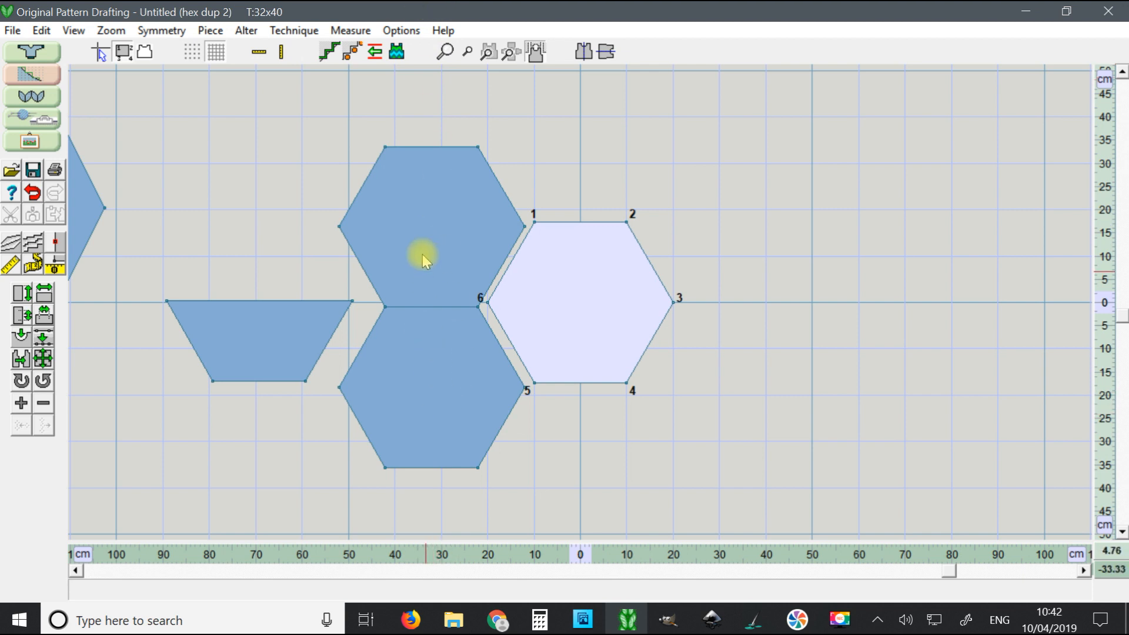
{"action": "left_click_drag", "start_coordinate": [522, 293], "coordinate": [514, 298]}
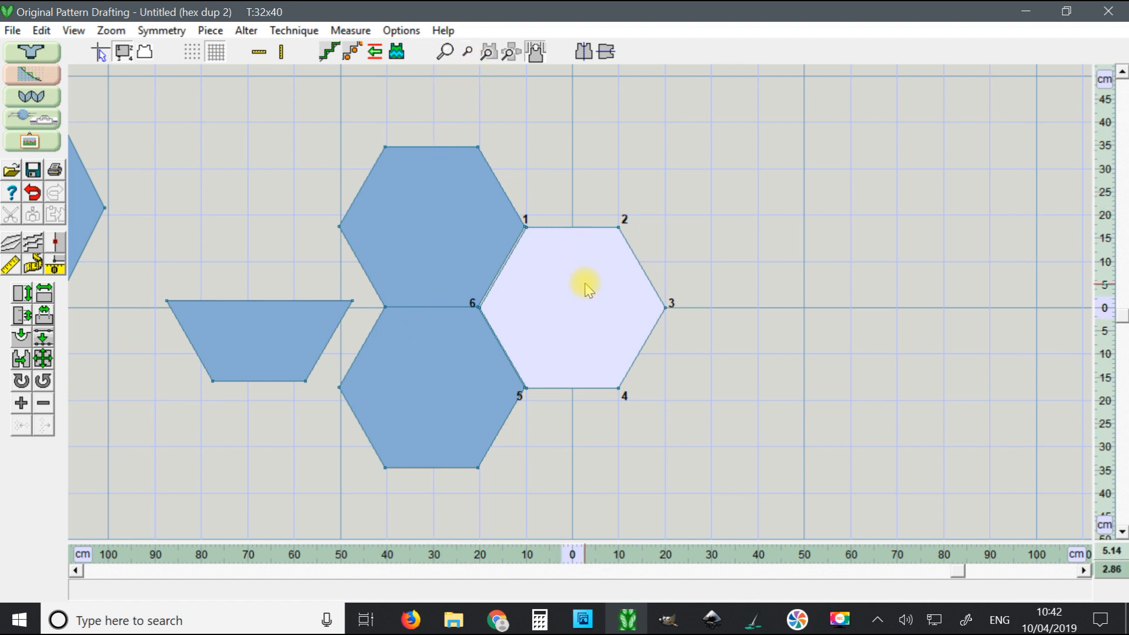
{"action": "left_click", "coordinate": [508, 56]}
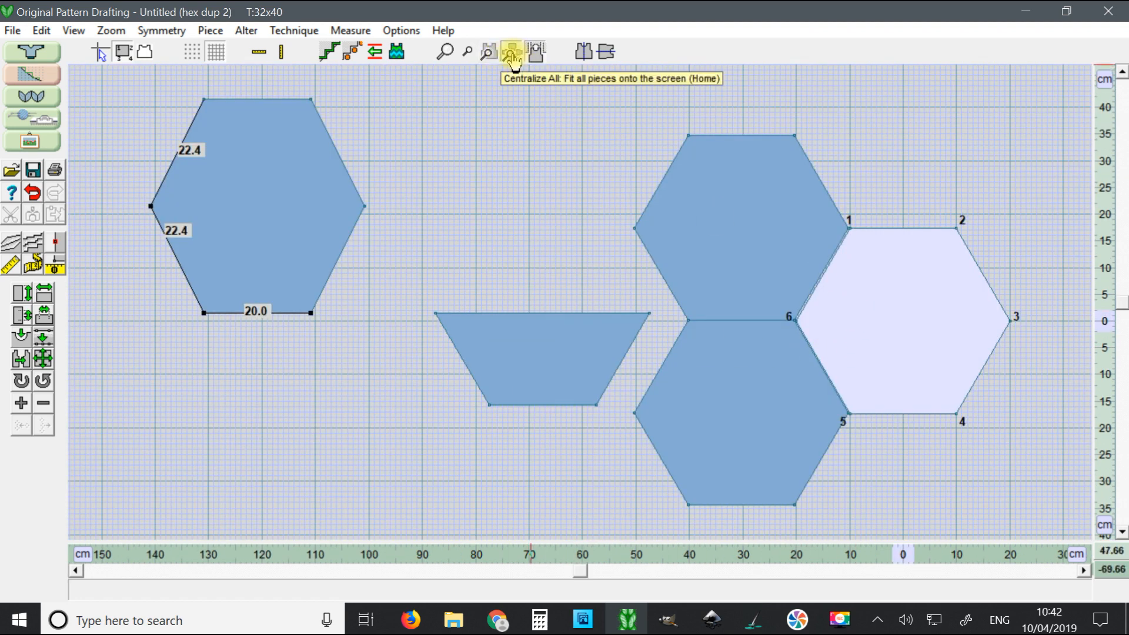
{"action": "left_click", "coordinate": [203, 30]}
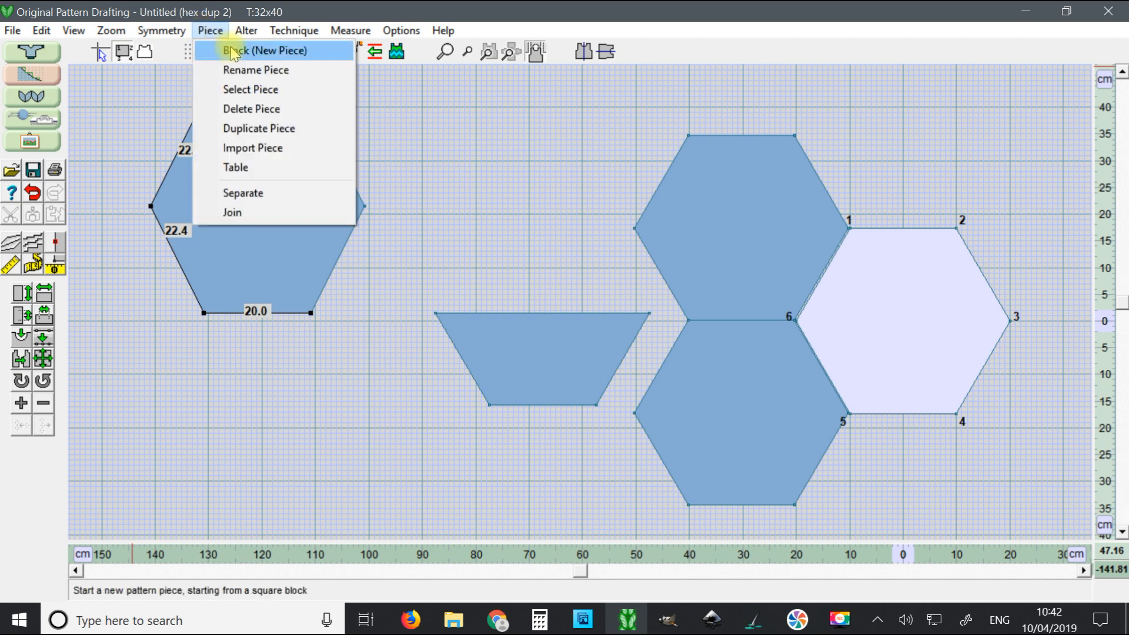
{"action": "left_click", "coordinate": [232, 52]}
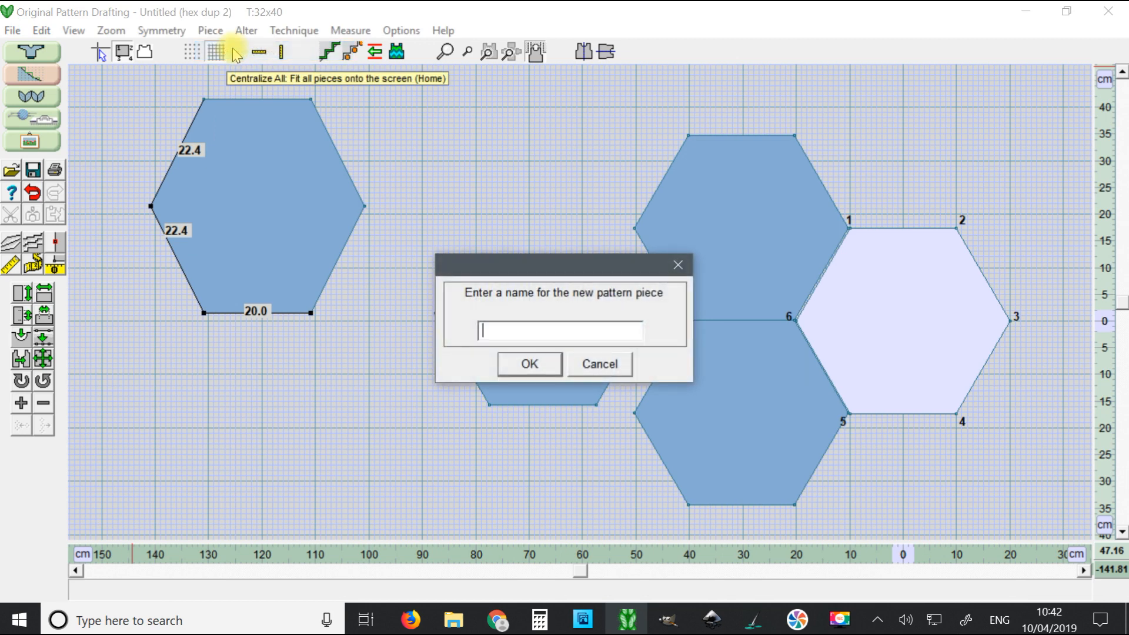
{"action": "left_click", "coordinate": [675, 263]}
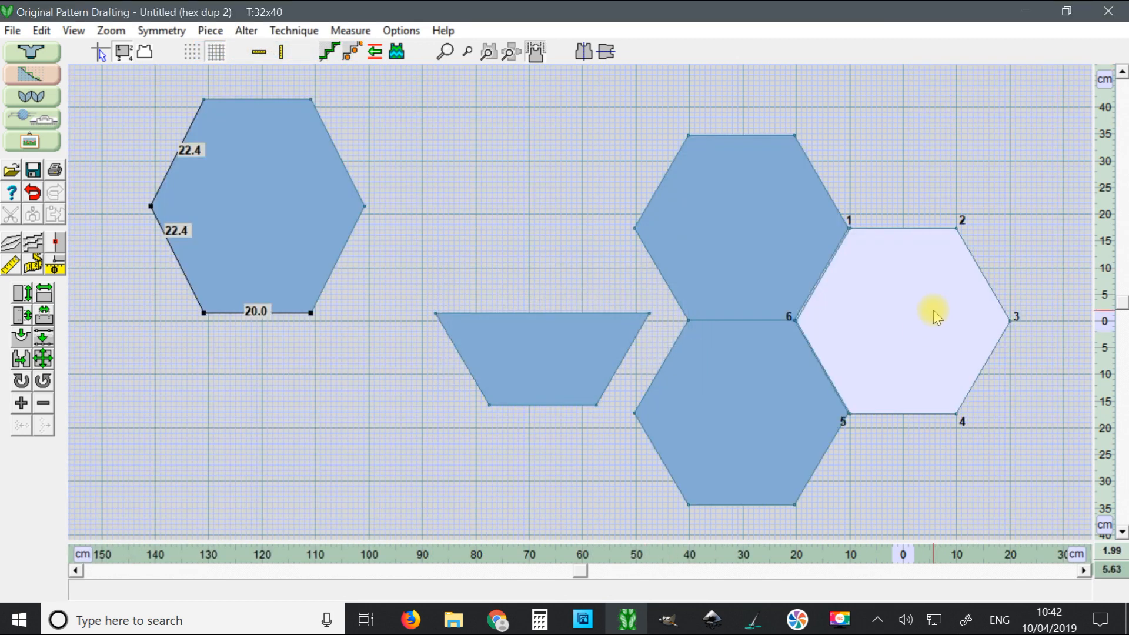
Step: Move the hex dup 2 piece about 14 cm to the right, clear of the two stacked hexagons
{"action": "left_click", "coordinate": [488, 53]}
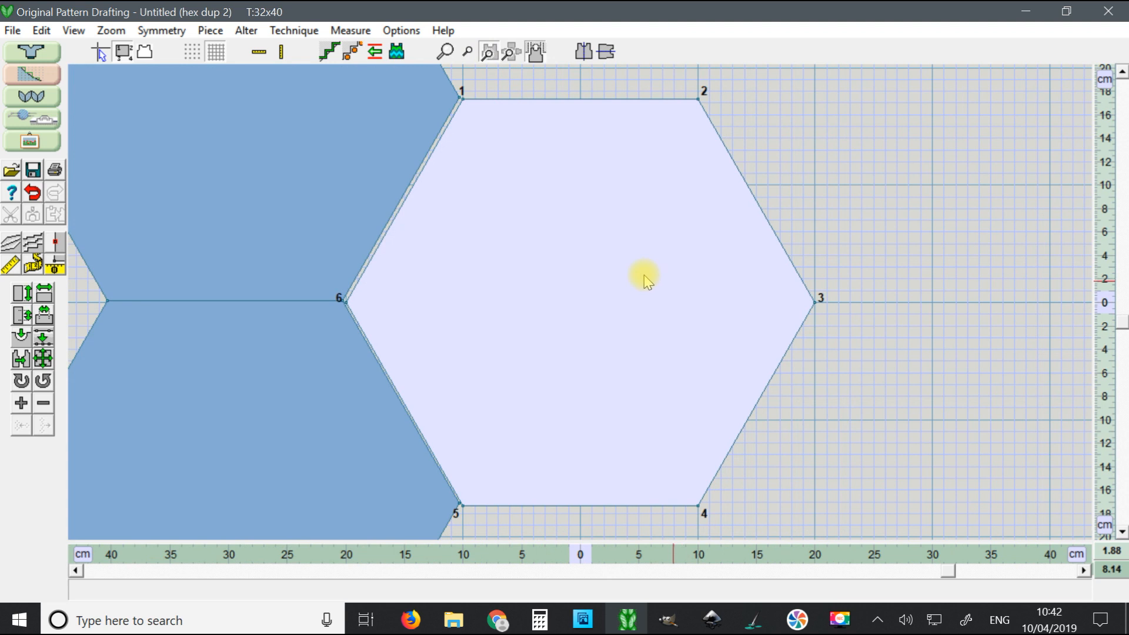
{"action": "left_click_drag", "start_coordinate": [586, 252], "coordinate": [749, 244]}
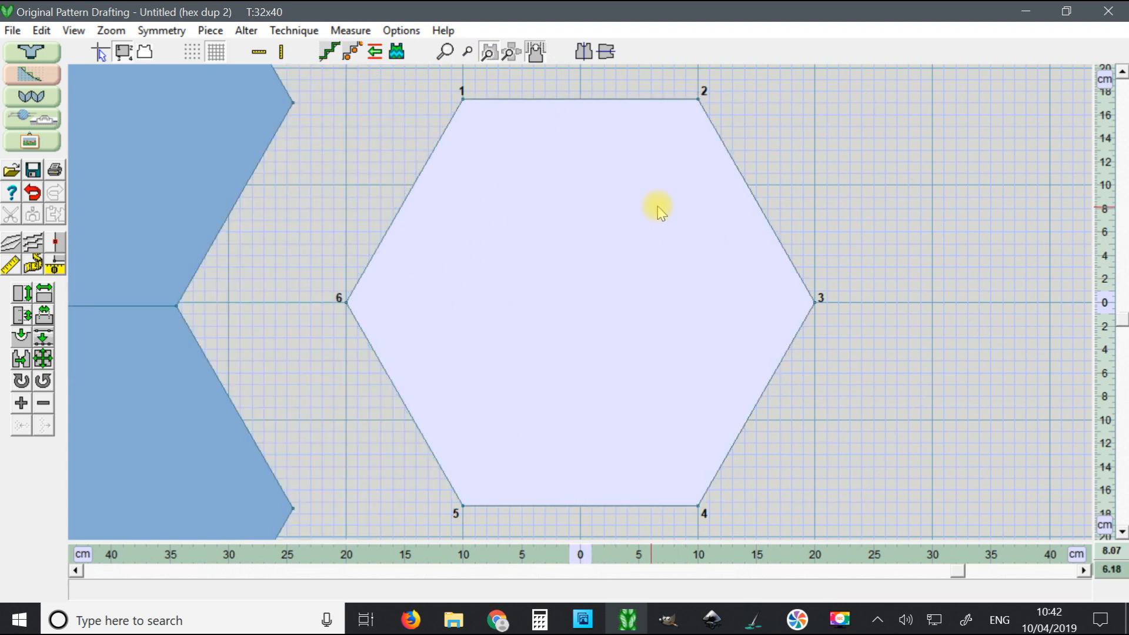
{"action": "scroll", "coordinate": [675, 207], "scroll_direction": "down", "scroll_amount": 2}
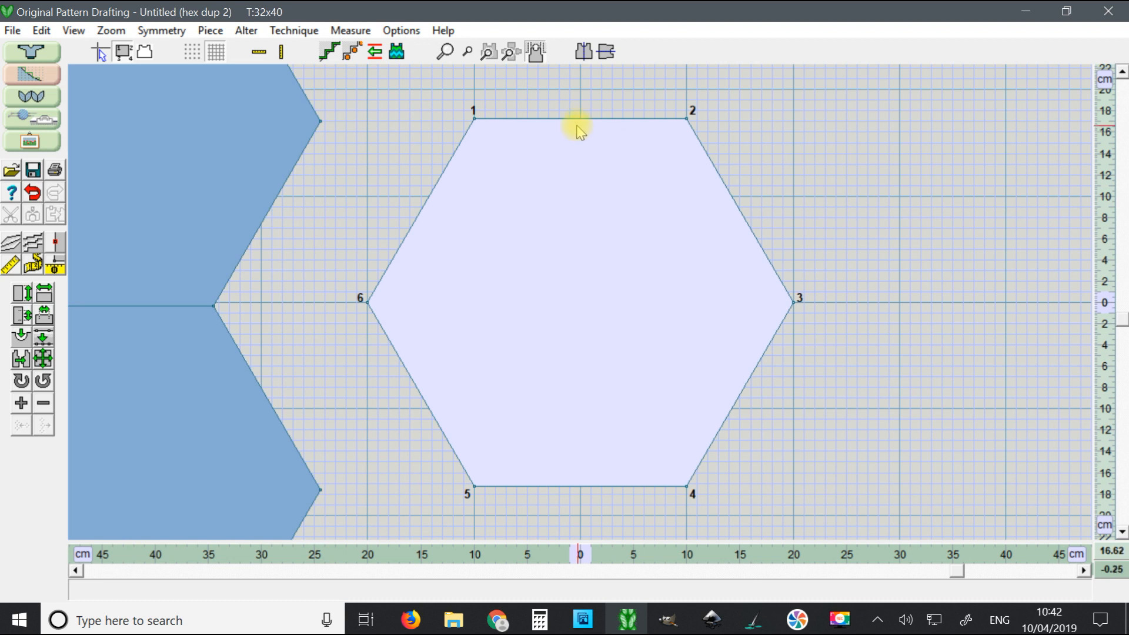
Step: Move the left corner, point 6, of the hex dup 2 piece to the hexagon's centre at the 0, 0 origin
{"action": "left_click", "coordinate": [687, 119]}
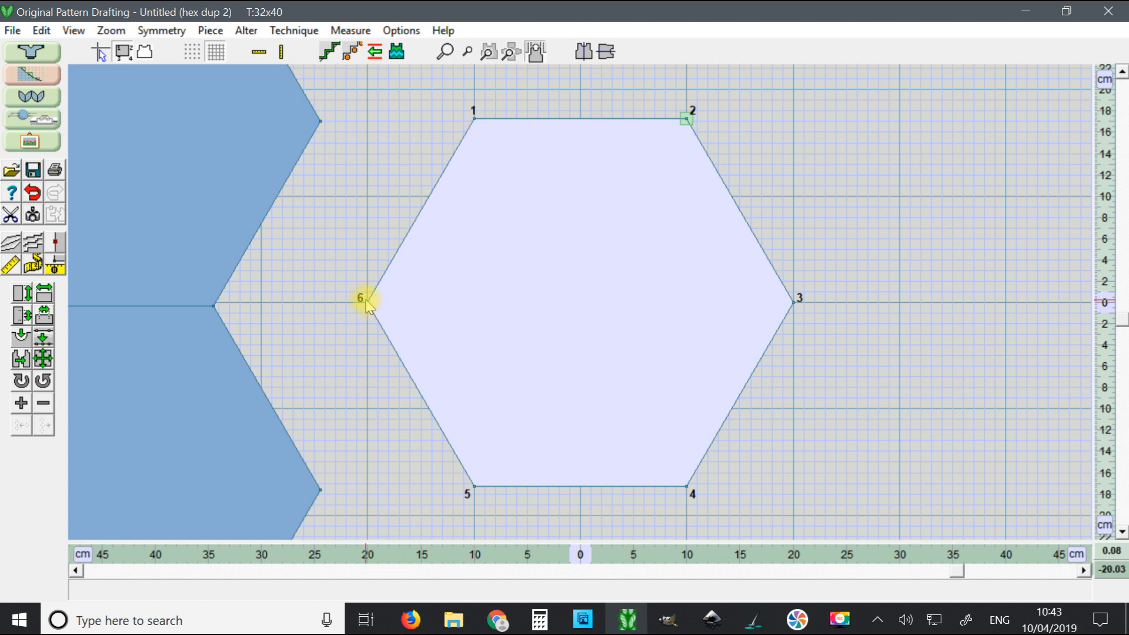
{"action": "left_click_drag", "start_coordinate": [368, 304], "coordinate": [581, 302]}
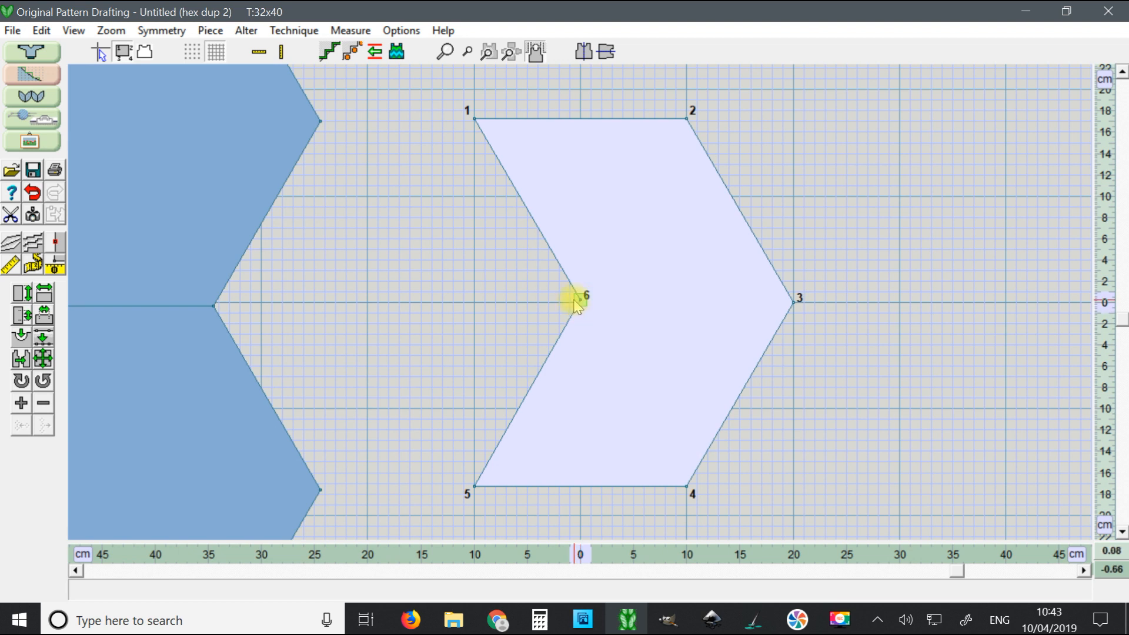
{"action": "left_click_drag", "start_coordinate": [579, 299], "coordinate": [579, 303]}
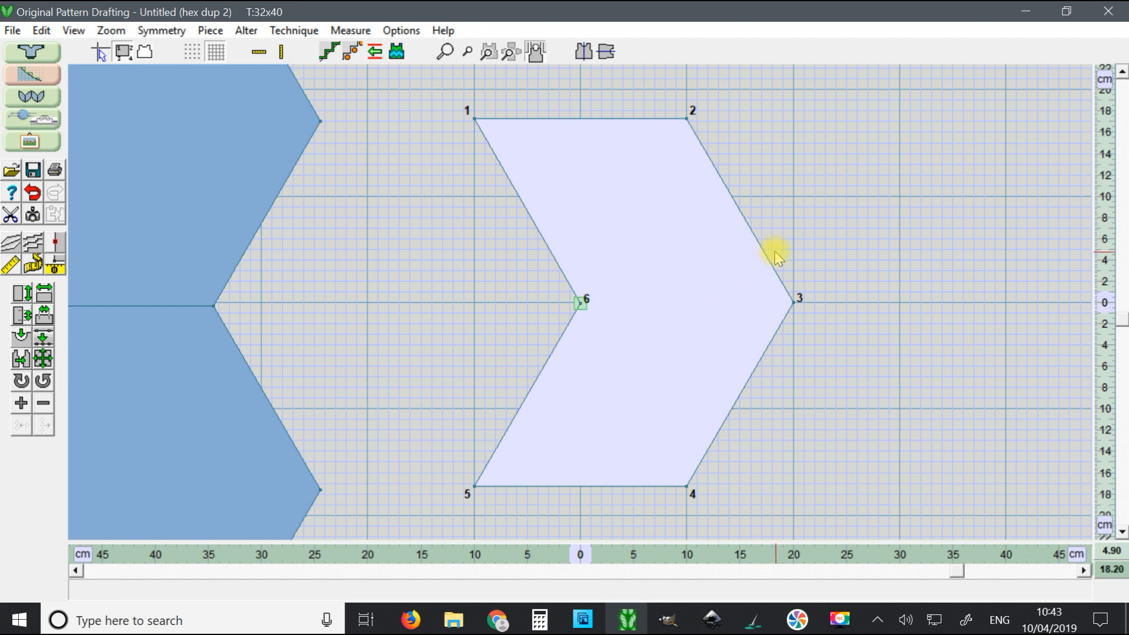
{"action": "left_click", "coordinate": [476, 119]}
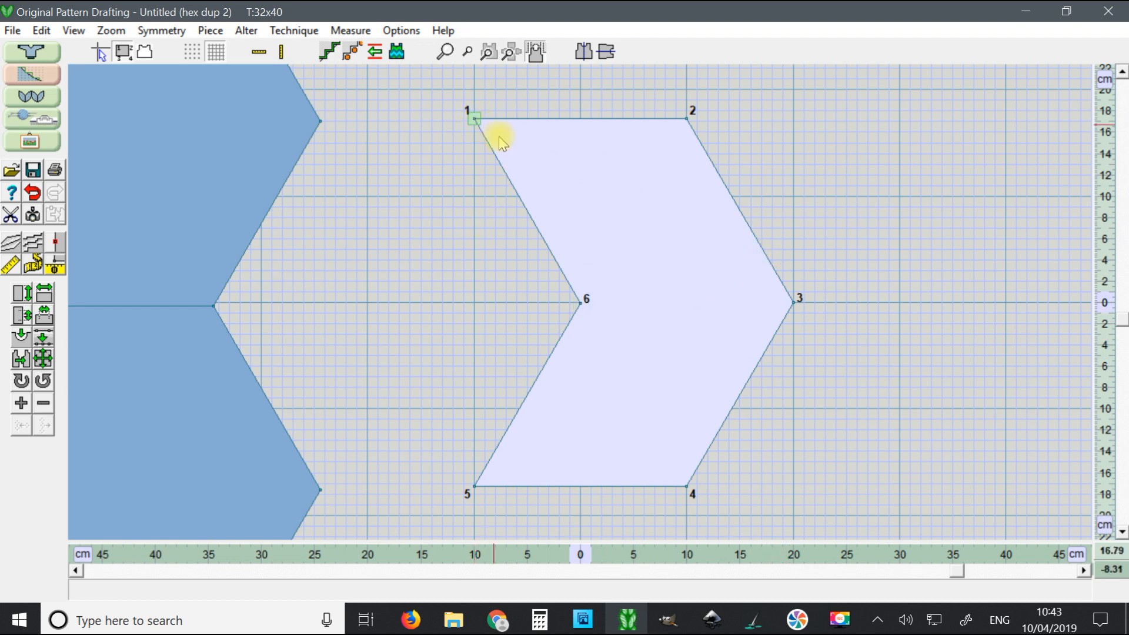
Step: Delete the upper-left and lower-left corners of the hex dup 2 piece so that a four-sided rhombus remains
{"action": "key", "text": "Delete"}
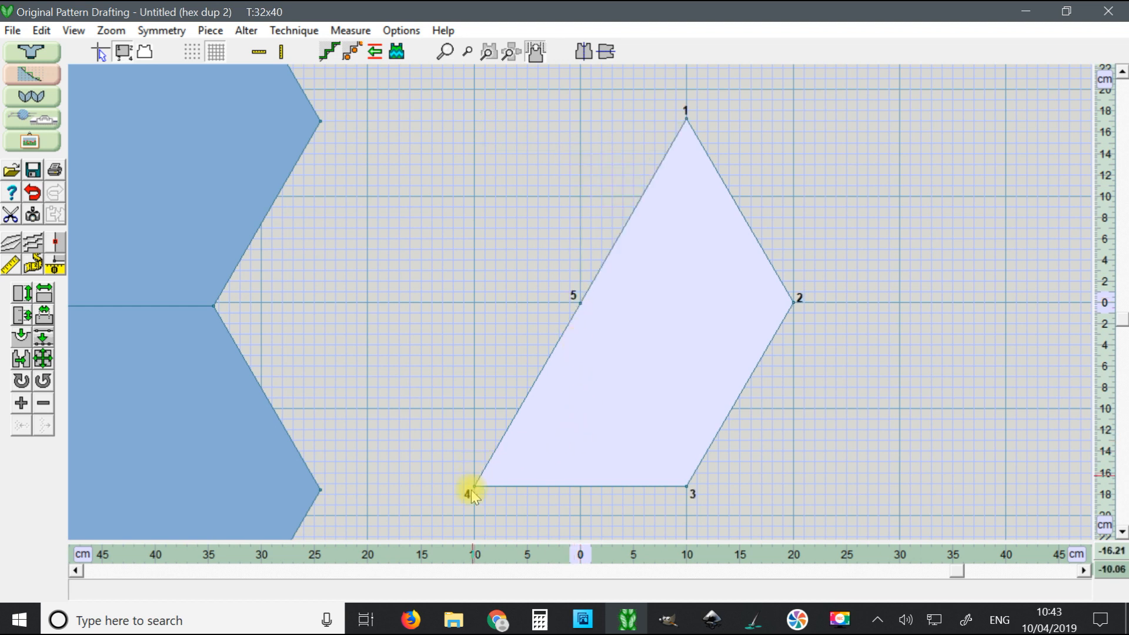
{"action": "key", "text": "Delete"}
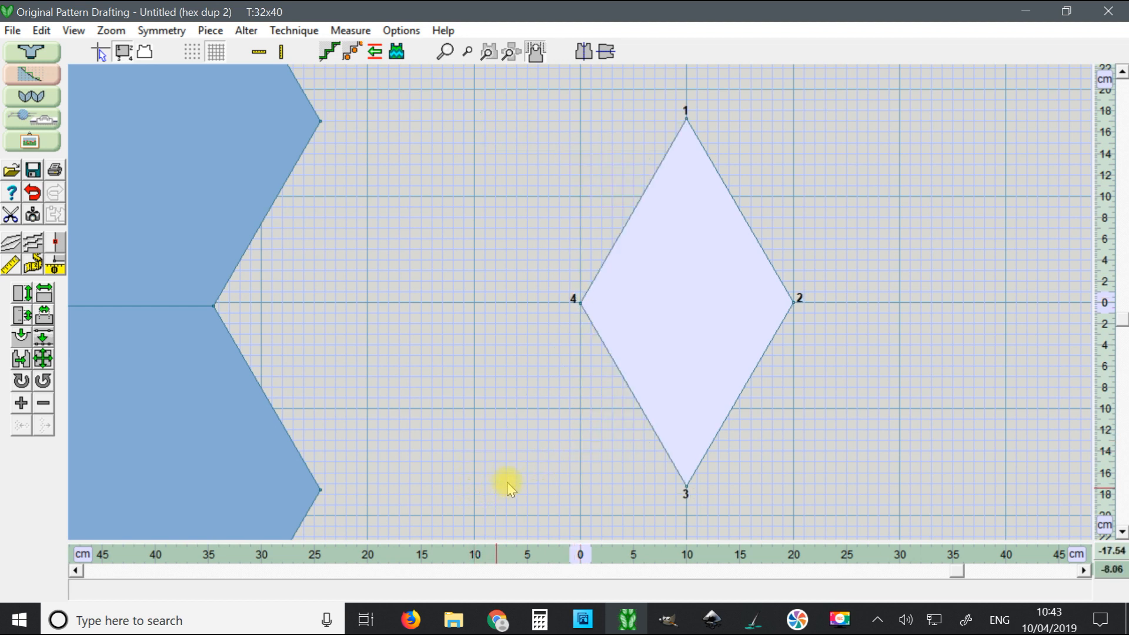
Step: Fit the rhombus over the right corner of the upper hexagon and move it back out about 32 cm to the right
{"action": "scroll", "coordinate": [629, 334], "scroll_direction": "down", "scroll_amount": 2}
{"action": "scroll", "coordinate": [704, 278], "scroll_direction": "down", "scroll_amount": 1}
{"action": "left_click_drag", "start_coordinate": [662, 305], "coordinate": [410, 212]}
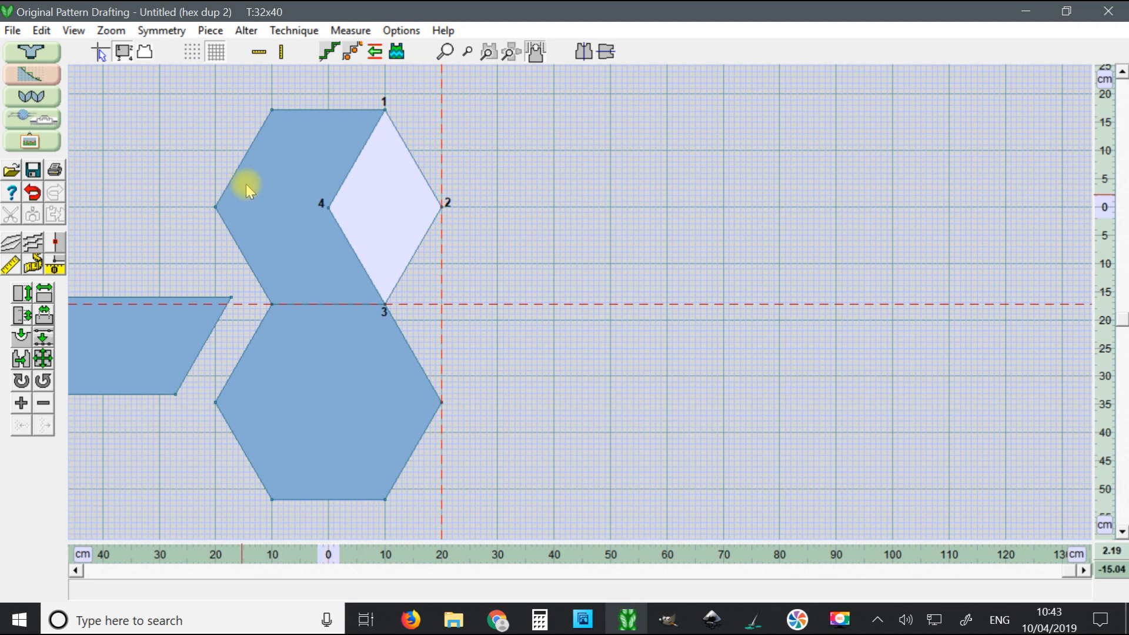
{"action": "left_click_drag", "start_coordinate": [399, 220], "coordinate": [557, 216]}
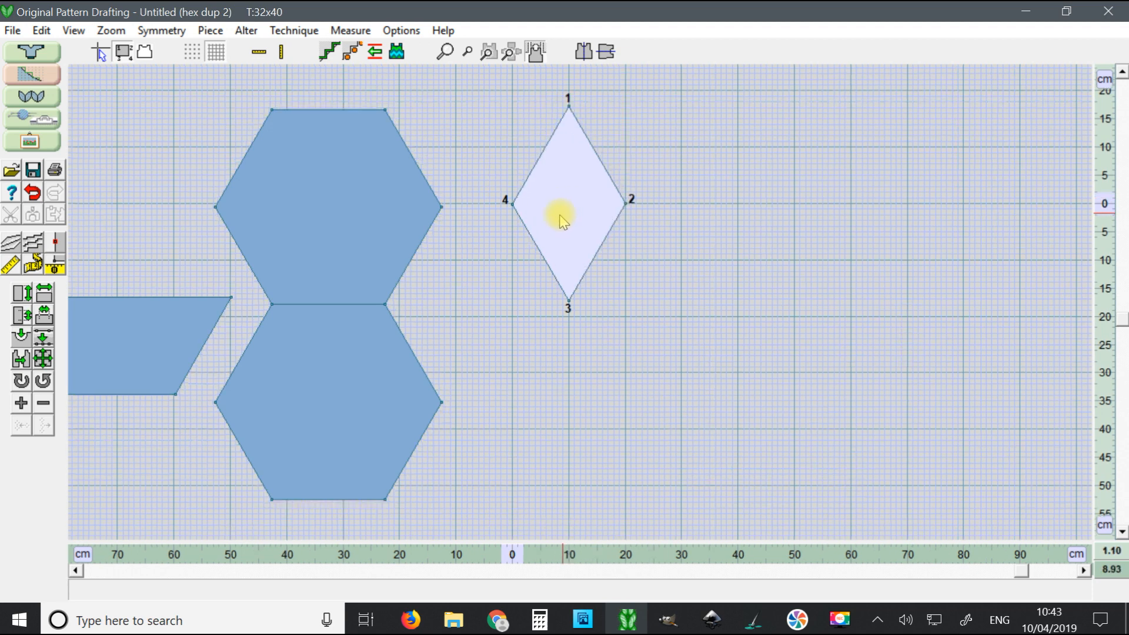
{"action": "scroll", "coordinate": [582, 219], "scroll_direction": "up", "scroll_amount": 1}
{"action": "scroll", "coordinate": [668, 158], "scroll_direction": "down", "scroll_amount": 4}
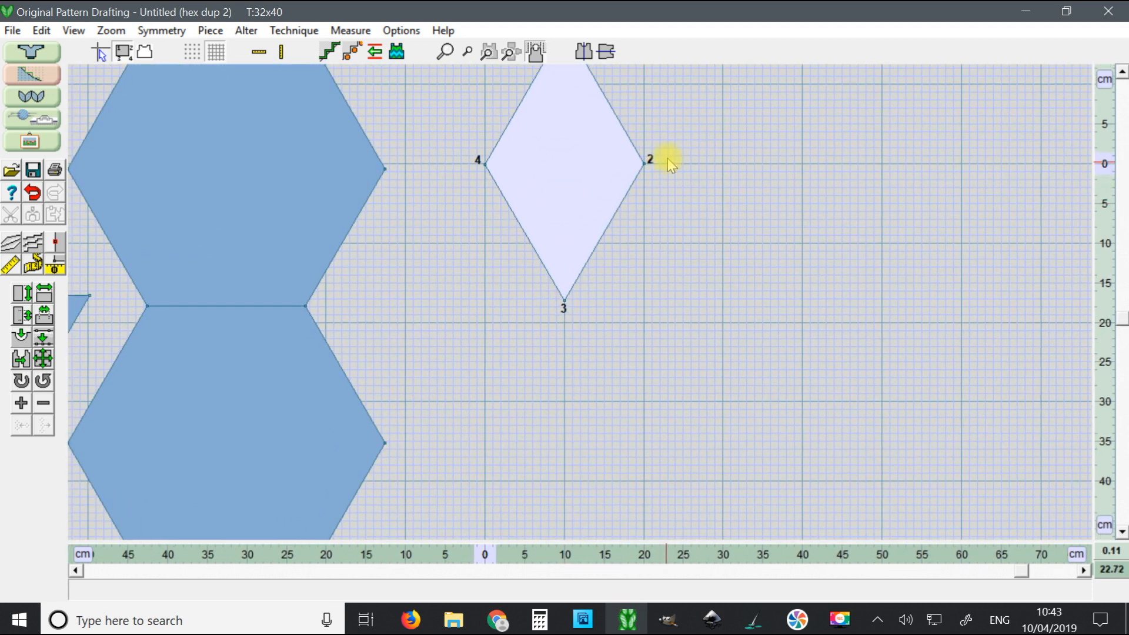
{"action": "left_click", "coordinate": [210, 30]}
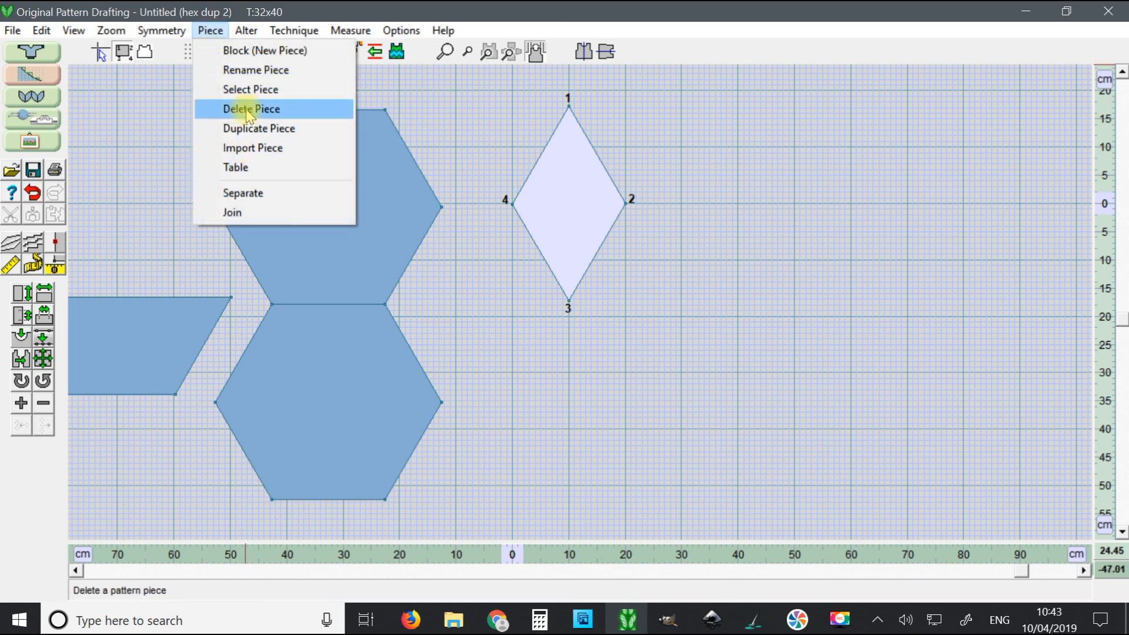
{"action": "mouse_move", "coordinate": [235, 32]}
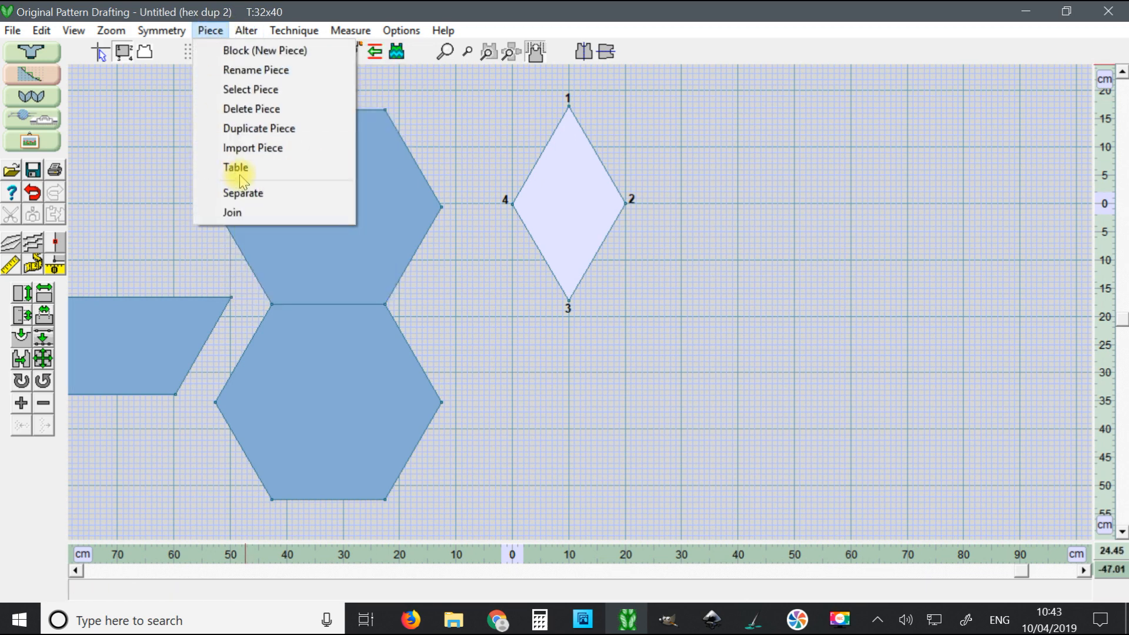
{"action": "left_click", "coordinate": [267, 169]}
{"action": "left_click_drag", "start_coordinate": [140, 85], "coordinate": [465, 85]}
{"action": "scroll", "coordinate": [550, 174], "scroll_direction": "up", "scroll_amount": 1}
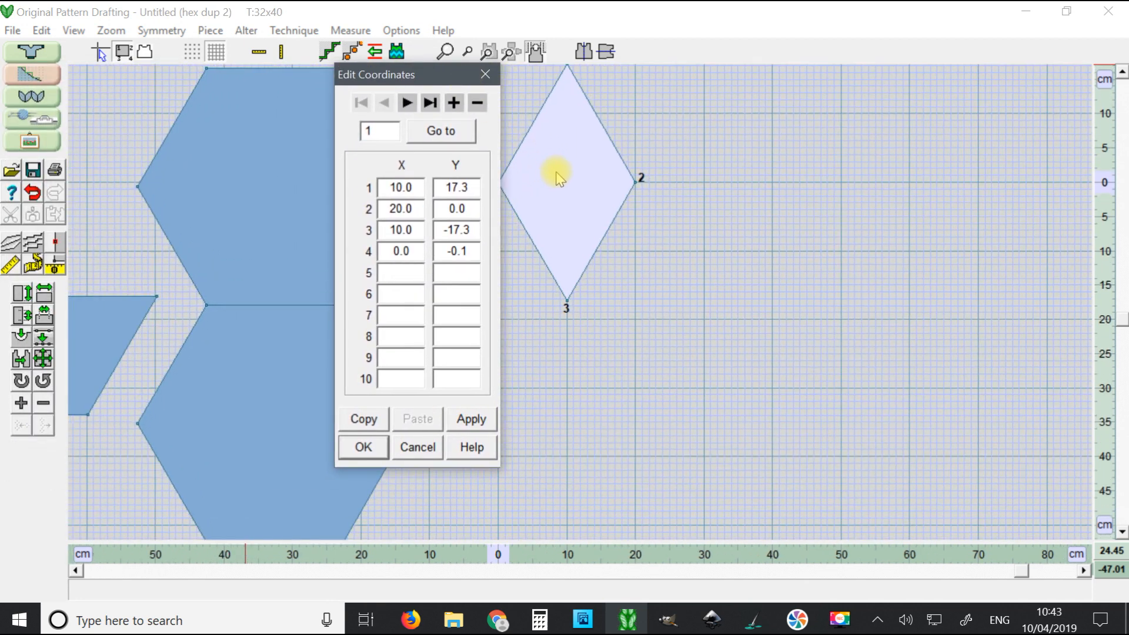
{"action": "left_click", "coordinate": [487, 74]}
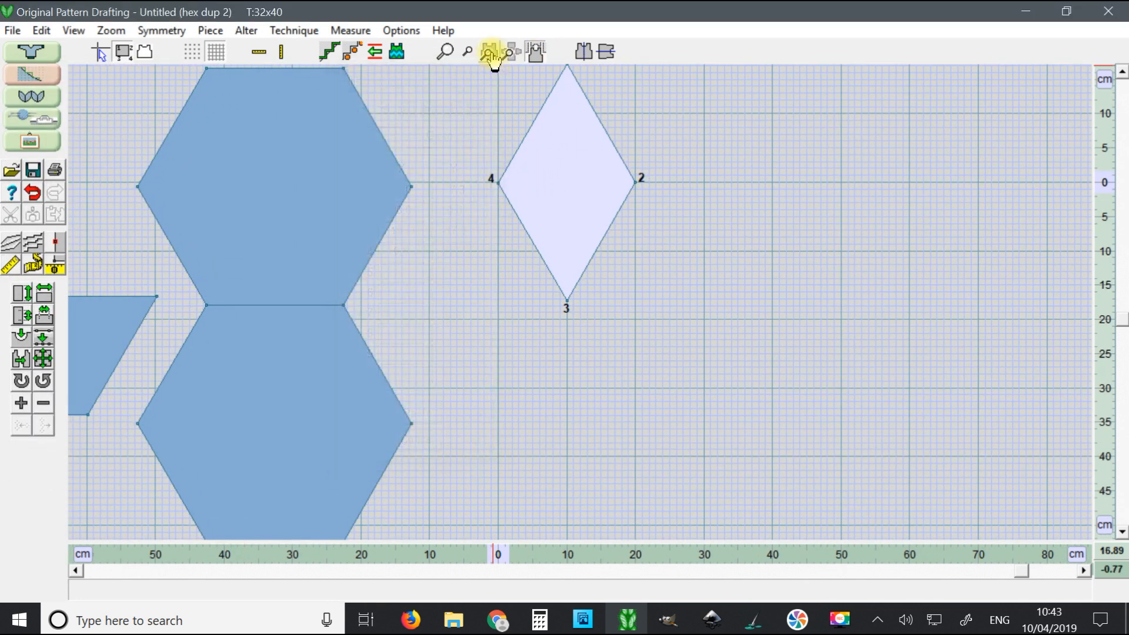
Step: Set the Y coordinate of point 4 of the rhombus to 0.0 in its coordinate table
{"action": "left_click", "coordinate": [489, 51]}
{"action": "left_click", "coordinate": [206, 29]}
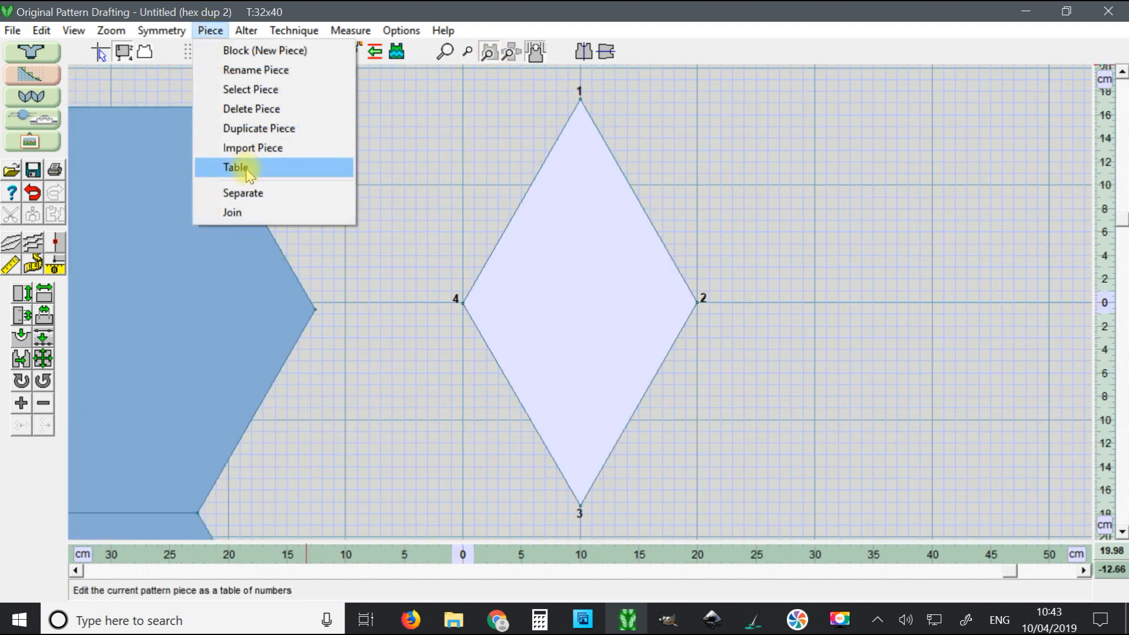
{"action": "left_click", "coordinate": [269, 167]}
{"action": "left_click_drag", "start_coordinate": [93, 77], "coordinate": [368, 106]}
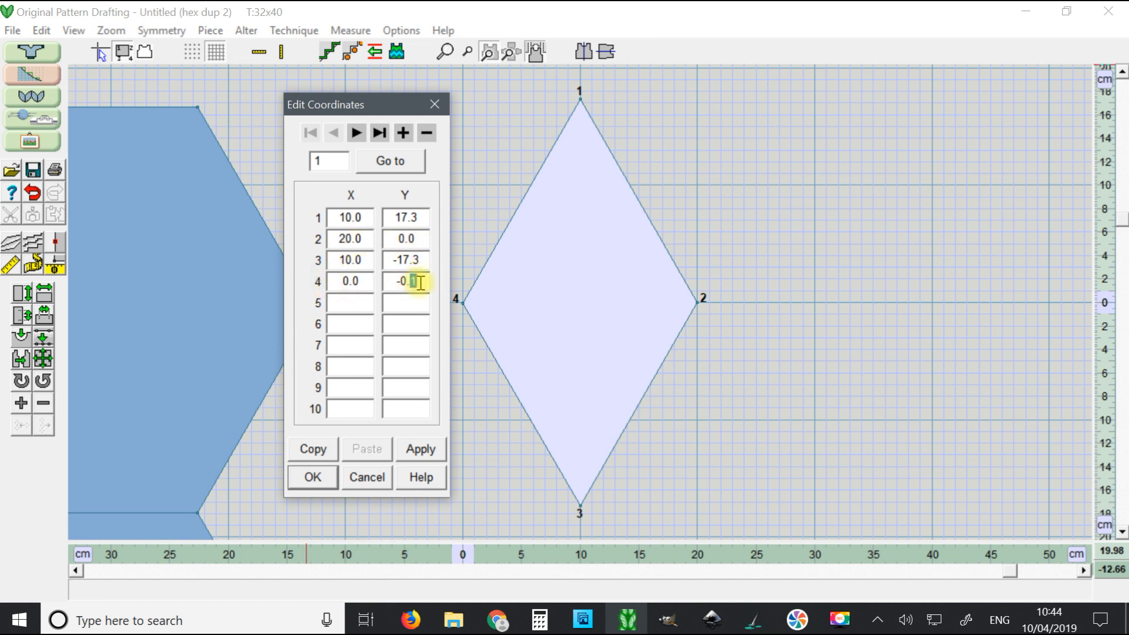
{"action": "type", "text": "0"}
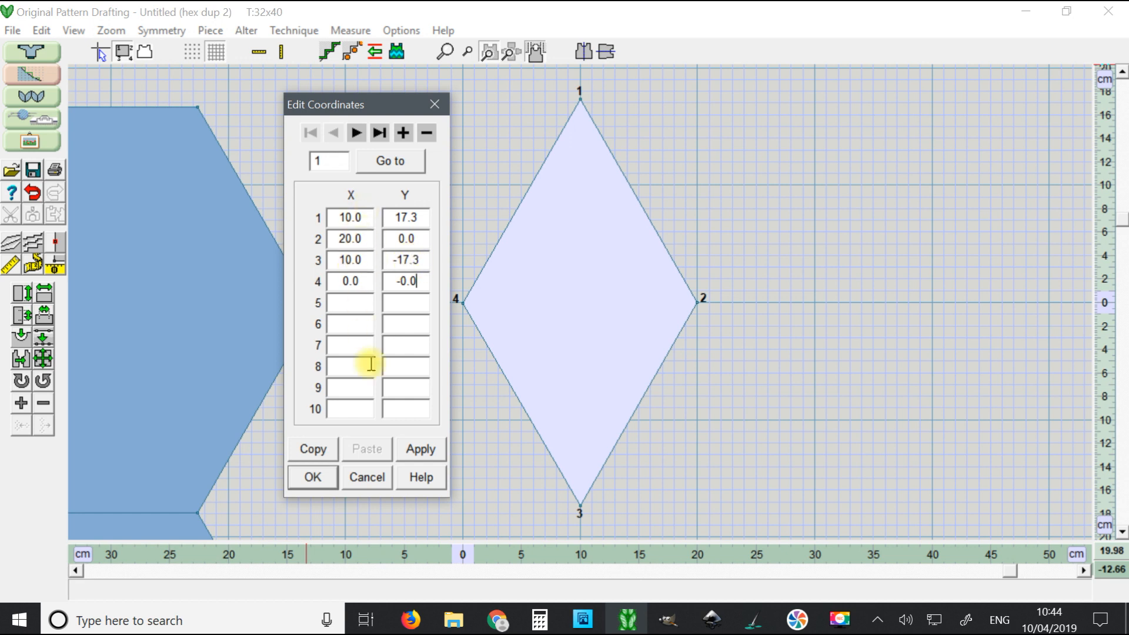
{"action": "left_click", "coordinate": [430, 453]}
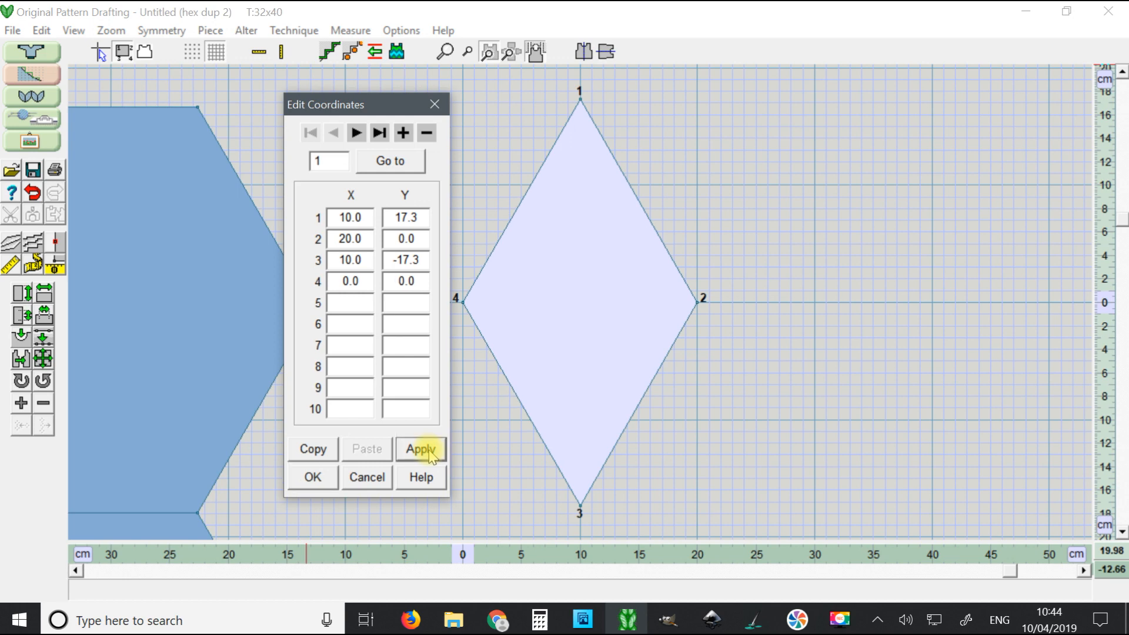
{"action": "left_click", "coordinate": [313, 478]}
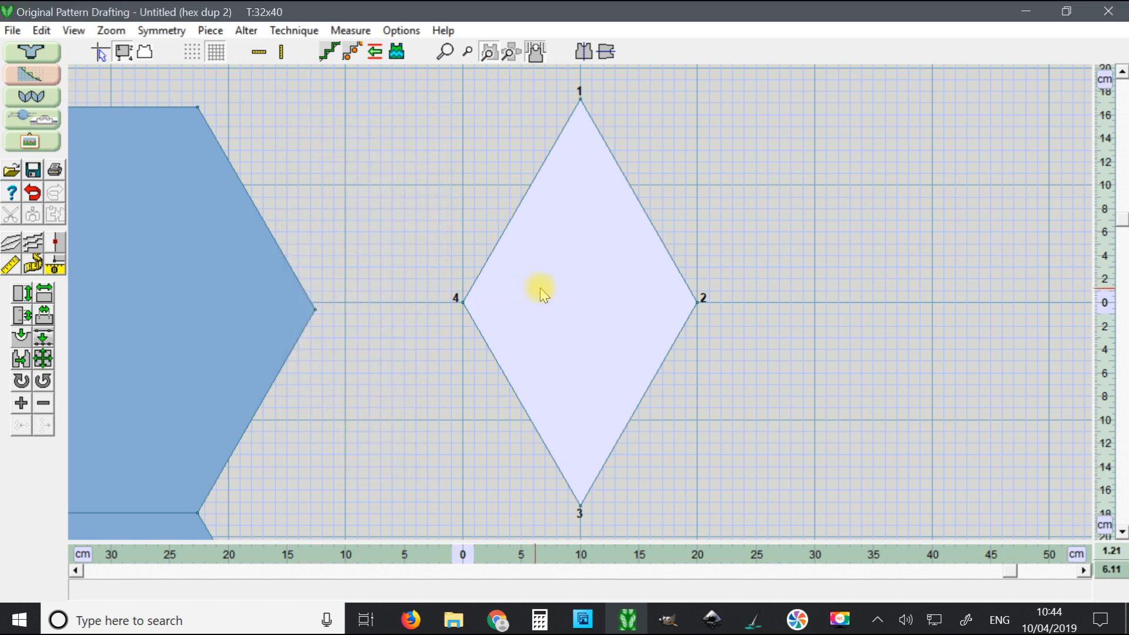
Step: Shift the hex dup 2 rhombus about 5 cm to the right and duplicate it as a new pattern piece named rhombus
{"action": "scroll", "coordinate": [555, 285], "scroll_direction": "down", "scroll_amount": 2}
{"action": "left_click_drag", "start_coordinate": [569, 284], "coordinate": [601, 278]}
{"action": "scroll", "coordinate": [607, 253], "scroll_direction": "down", "scroll_amount": 2}
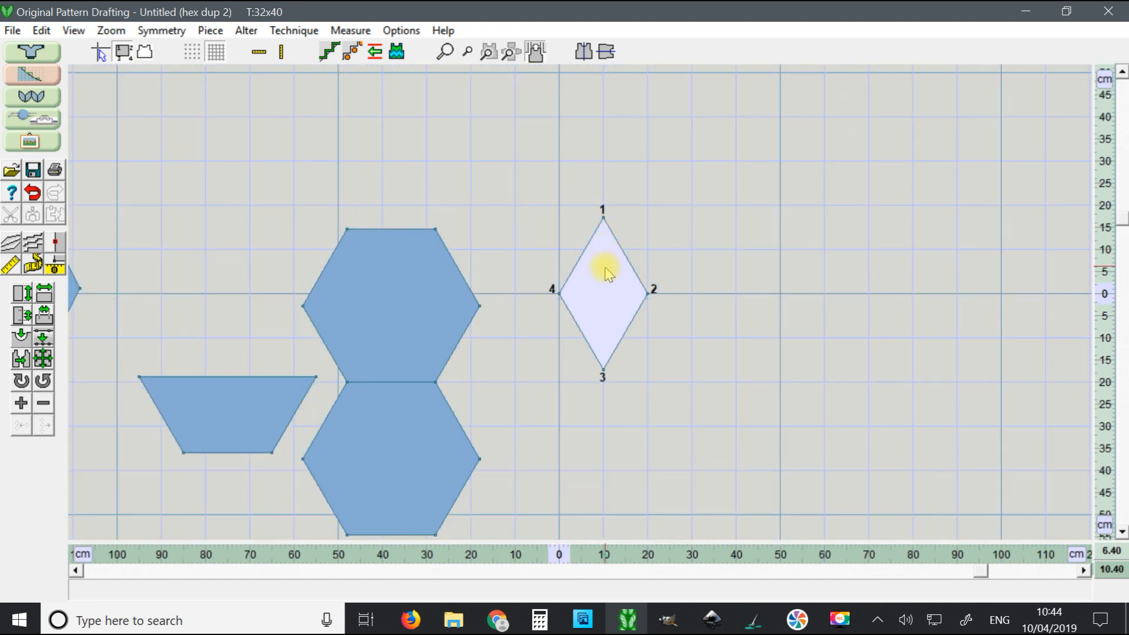
{"action": "left_click", "coordinate": [210, 30]}
{"action": "left_click", "coordinate": [252, 129]}
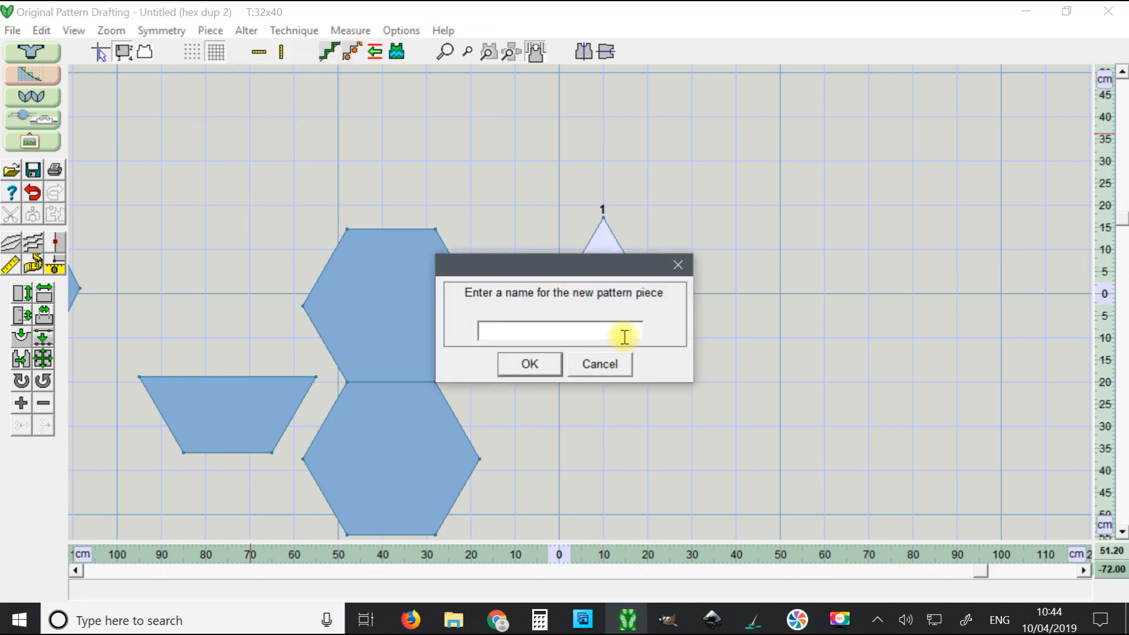
{"action": "type", "text": "rhombus"}
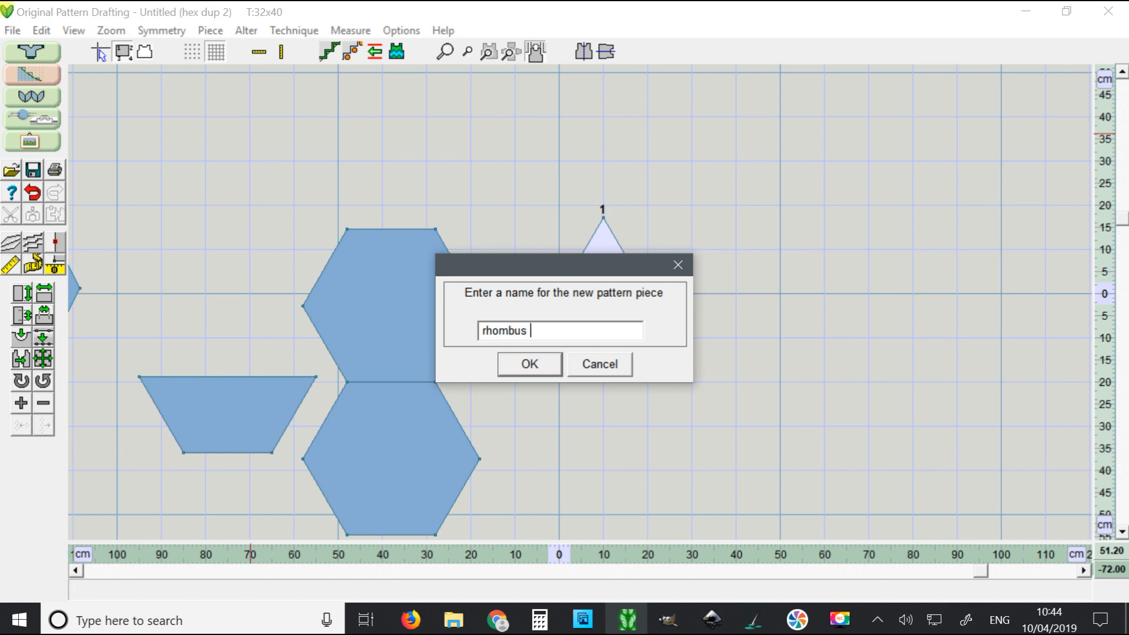
{"action": "key", "text": "Return"}
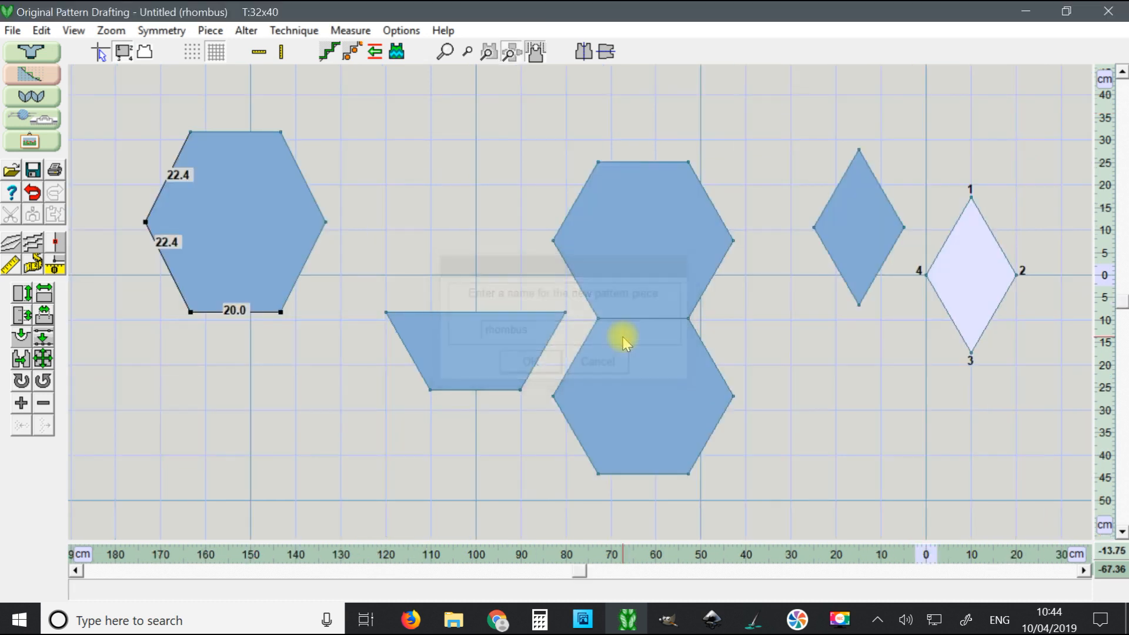
Step: Place the new rhombus piece directly below the original one so that its upper corner meets the original's lower corner
{"action": "left_click_drag", "start_coordinate": [968, 249], "coordinate": [856, 358]}
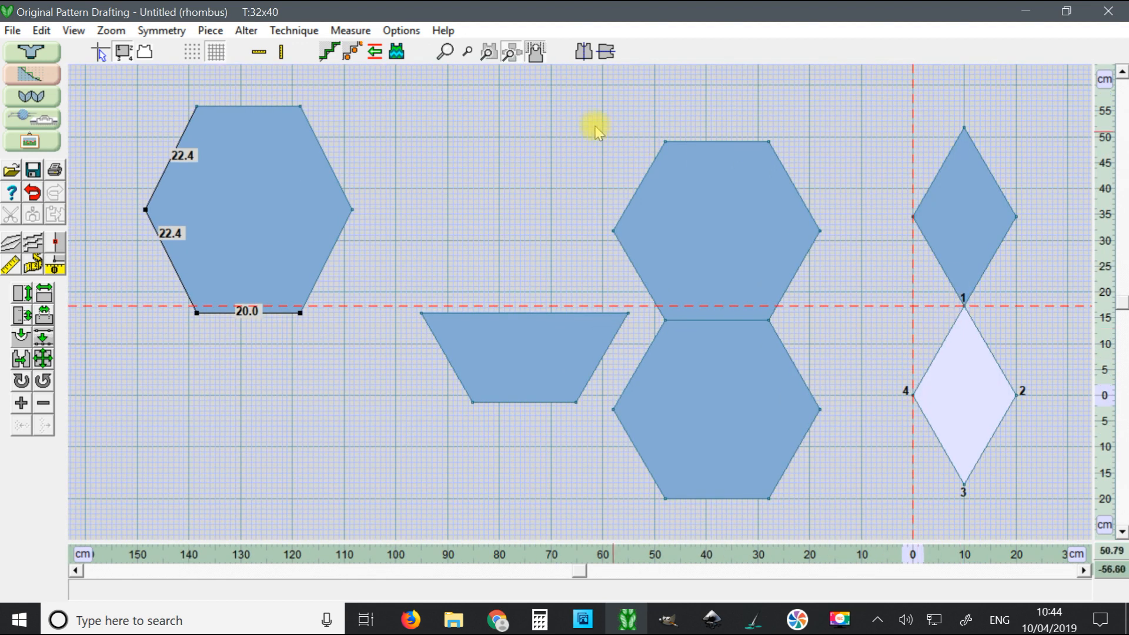
{"action": "left_click", "coordinate": [489, 55]}
{"action": "scroll", "coordinate": [603, 151], "scroll_direction": "down", "scroll_amount": 6}
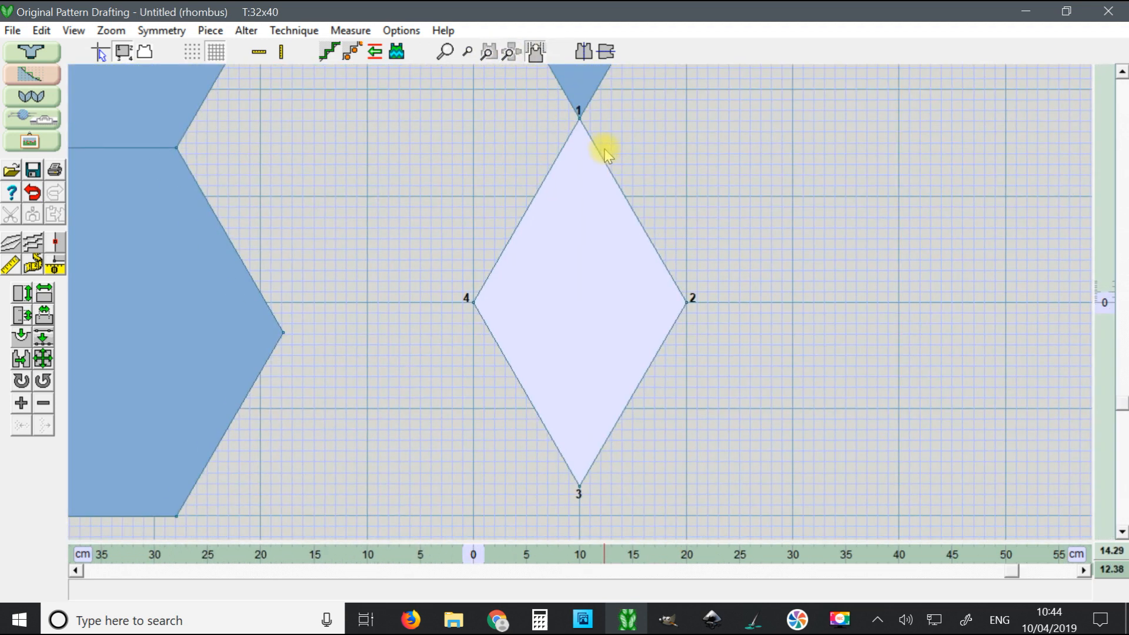
{"action": "scroll", "coordinate": [665, 132], "scroll_direction": "down", "scroll_amount": 3}
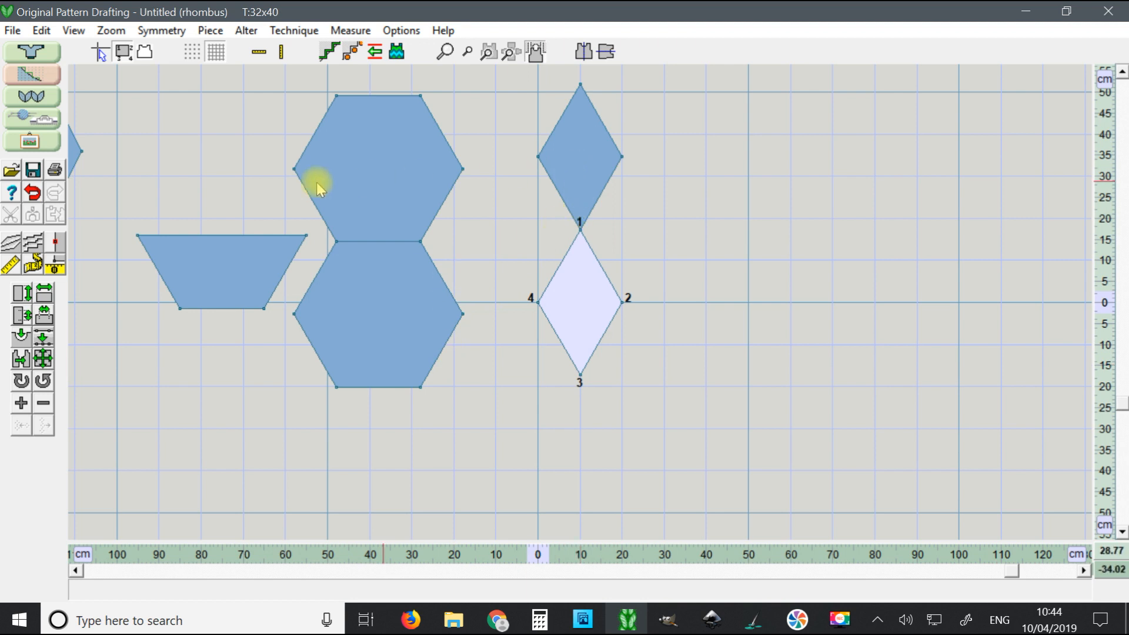
Step: Move the upper hexagon, hex dup, about 85 cm to the right, beyond the two rhombuses
{"action": "left_click", "coordinate": [351, 174]}
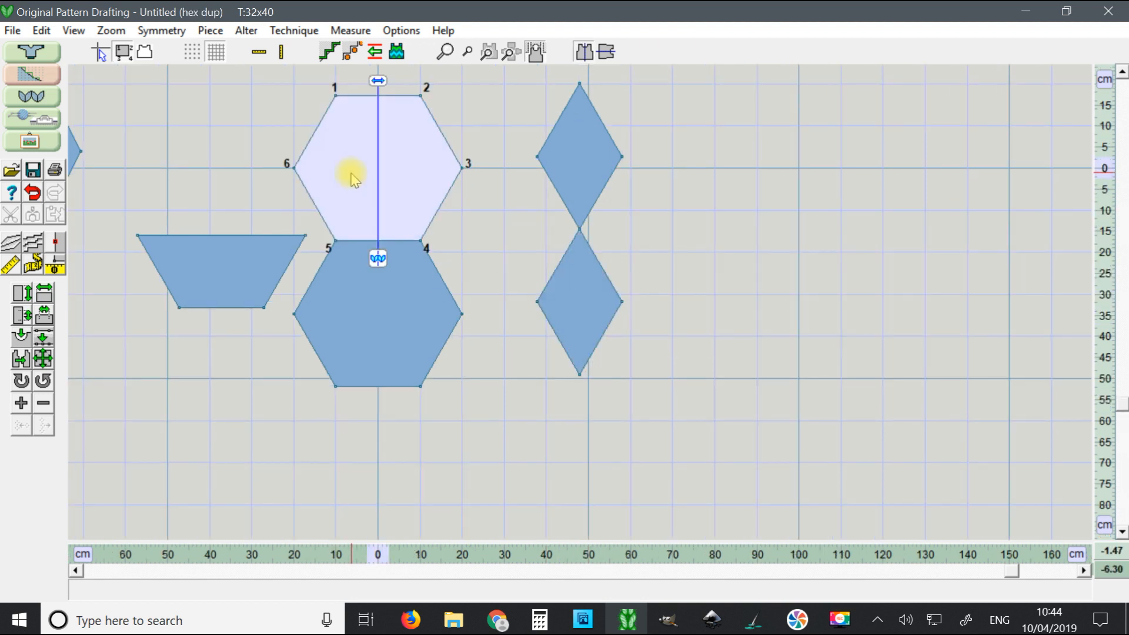
{"action": "left_click_drag", "start_coordinate": [351, 174], "coordinate": [706, 217]}
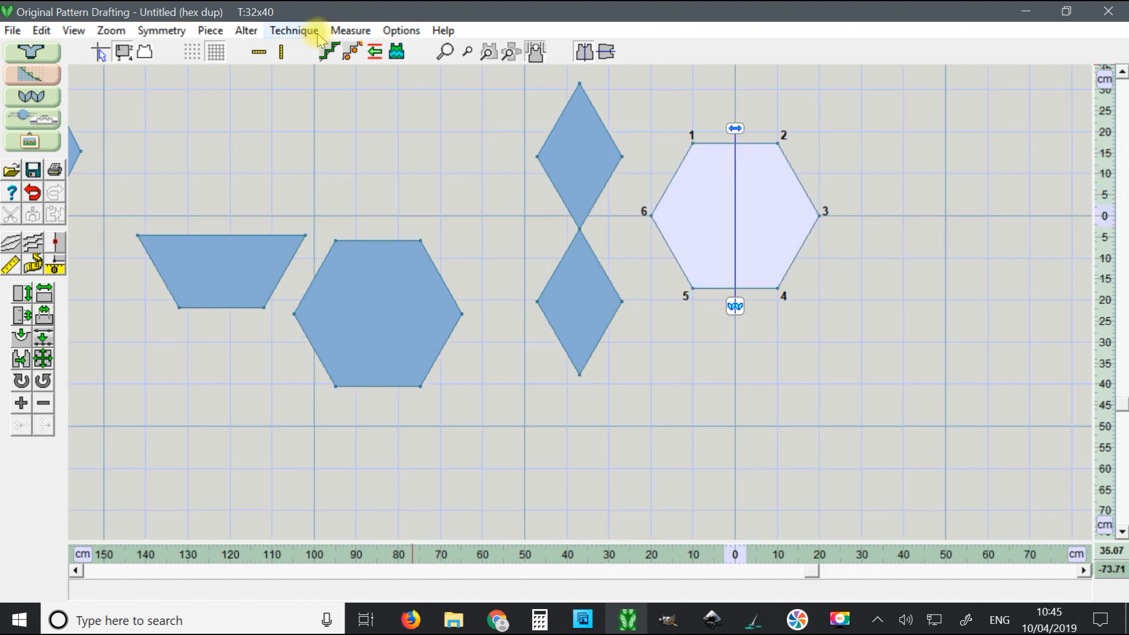
{"action": "left_click", "coordinate": [489, 53]}
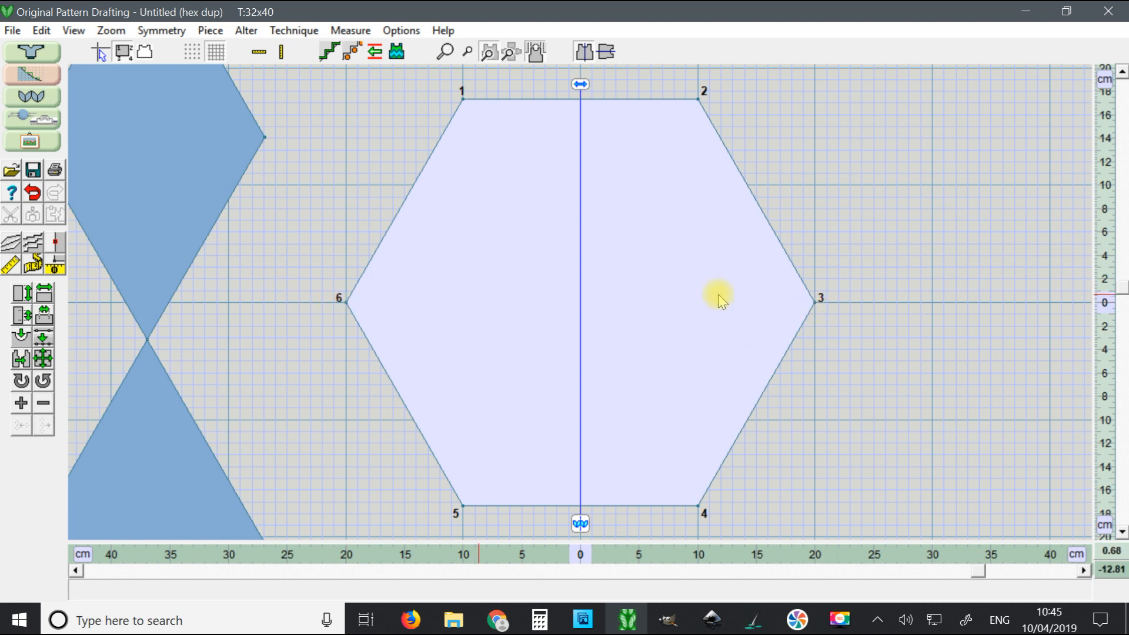
Step: Try to move the right corner, point 3, of the hex dup hexagon to its centre with symmetry on
{"action": "left_click", "coordinate": [817, 306]}
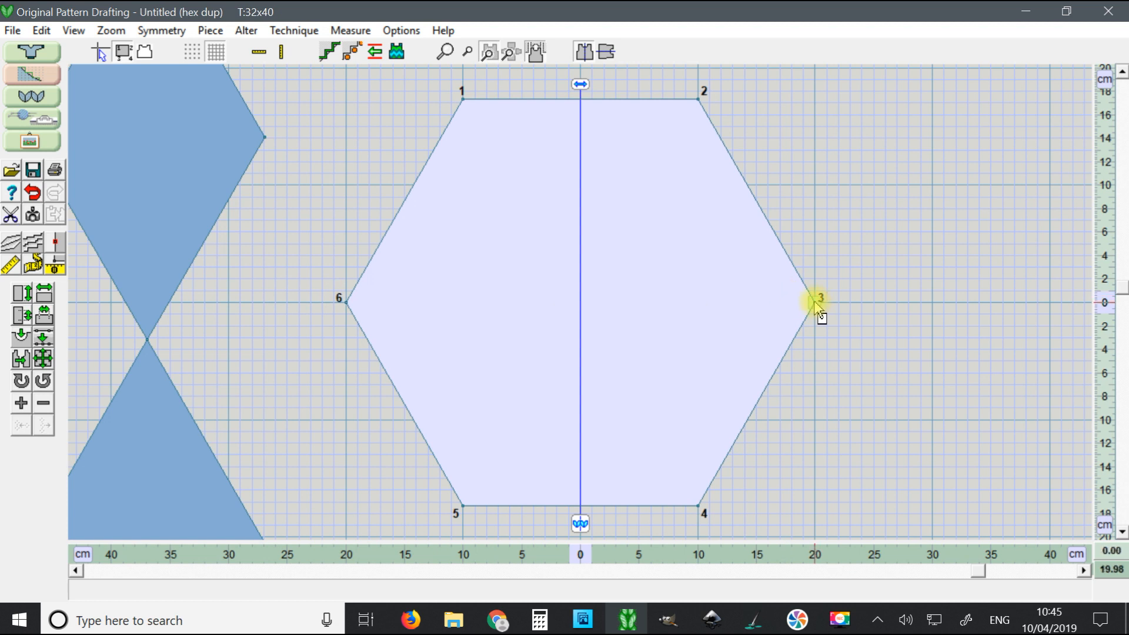
{"action": "left_click_drag", "start_coordinate": [811, 302], "coordinate": [580, 301]}
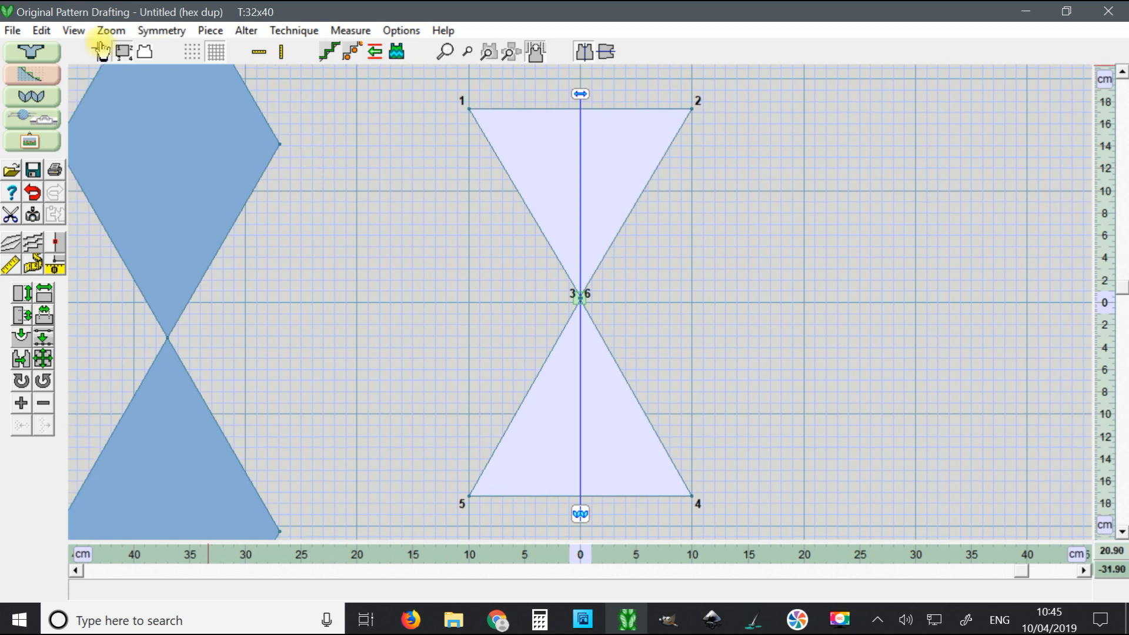
{"action": "left_click", "coordinate": [74, 30]}
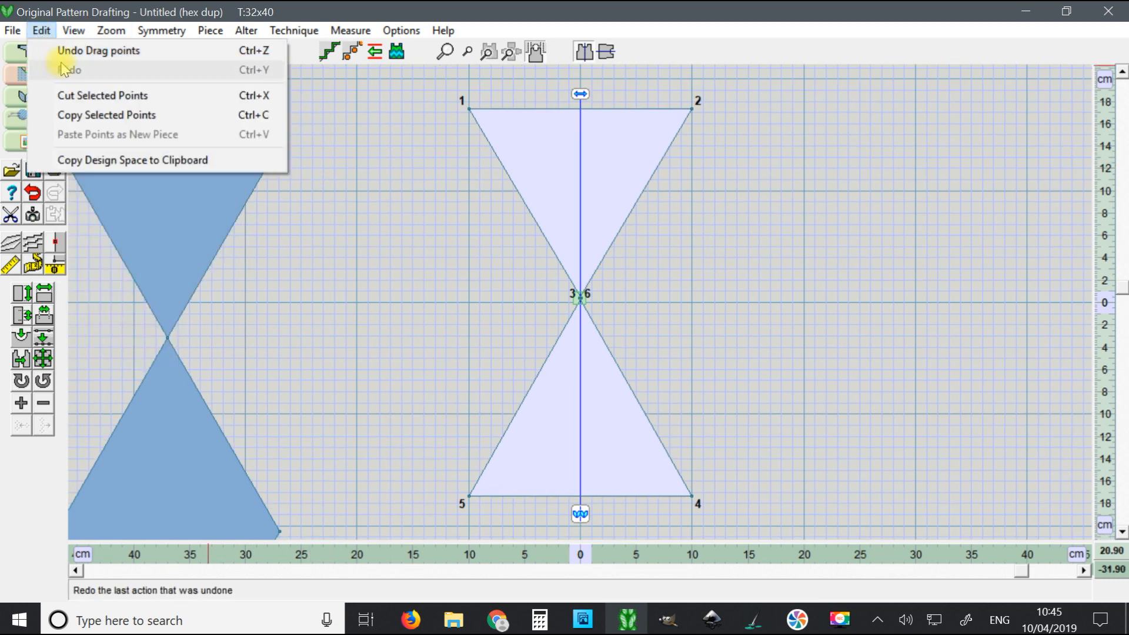
{"action": "left_click", "coordinate": [88, 48]}
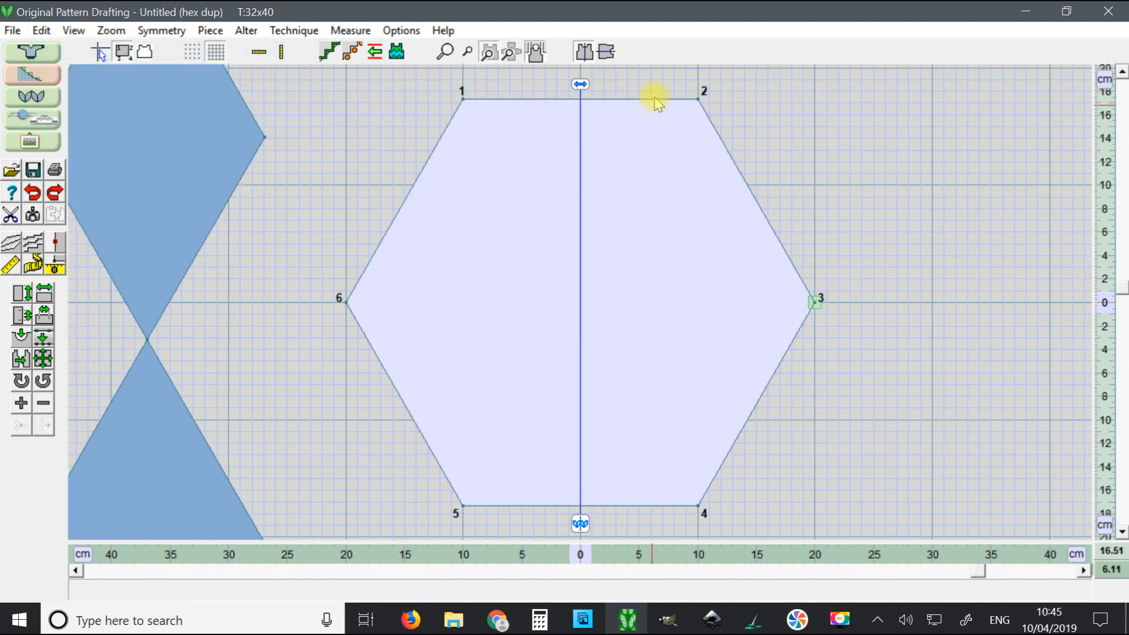
Step: Turn off the vertical symmetry of the hex dup hexagon and move its left corner, point 6, to the centre
{"action": "left_click", "coordinate": [585, 50]}
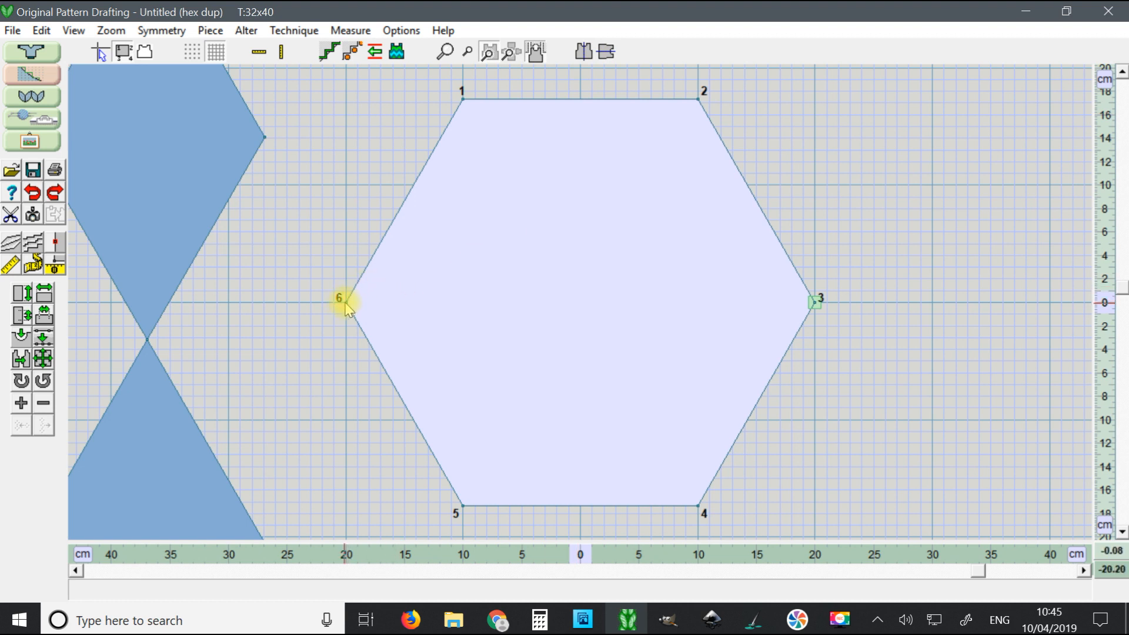
{"action": "left_click_drag", "start_coordinate": [346, 304], "coordinate": [577, 308]}
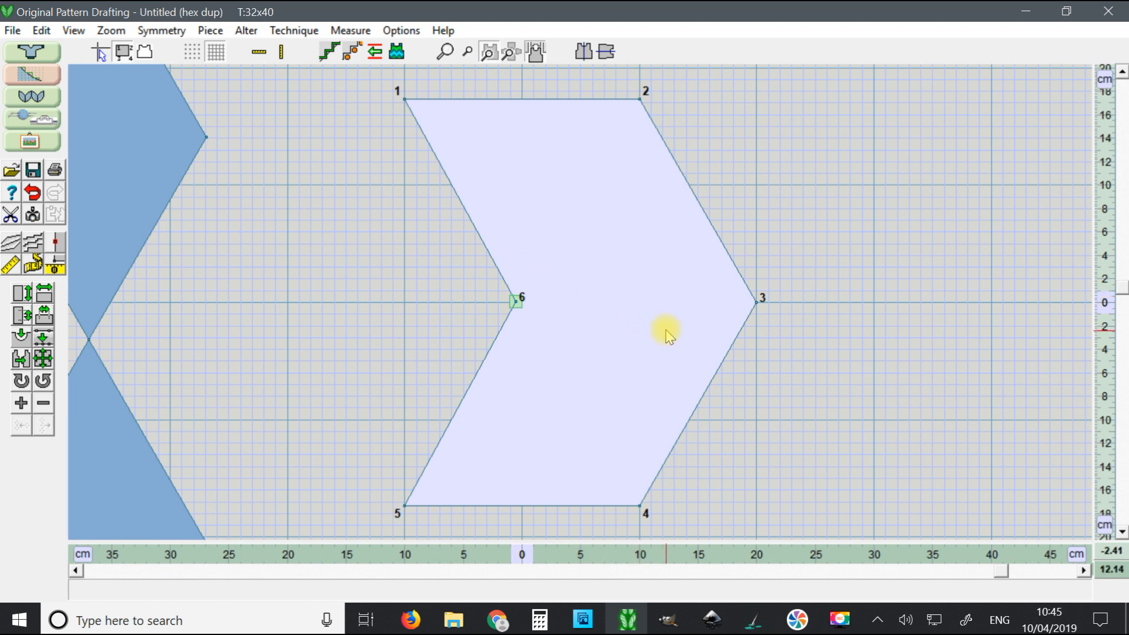
Step: Move the arrow-shaped hex dup piece about 17 cm to the left, beside the two rhombuses
{"action": "scroll", "coordinate": [564, 151], "scroll_direction": "down", "scroll_amount": 2}
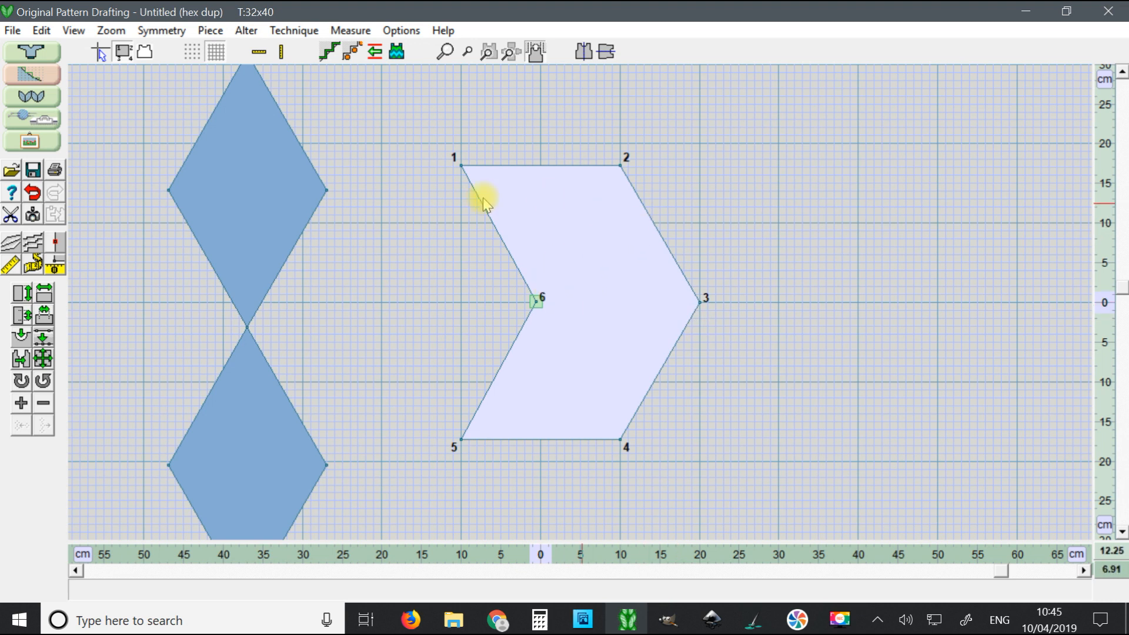
{"action": "left_click_drag", "start_coordinate": [598, 233], "coordinate": [468, 238]}
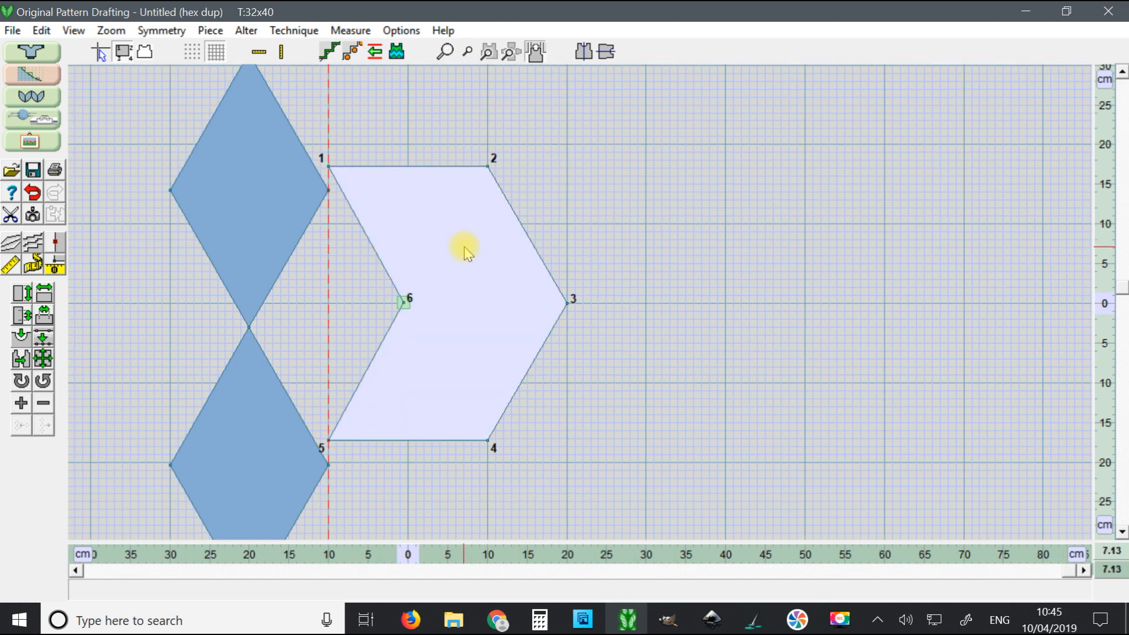
Step: Set point 6 of the arrow-shaped hex dup piece to X -0.5 and Y 0.0 in its coordinate table
{"action": "left_click", "coordinate": [208, 34]}
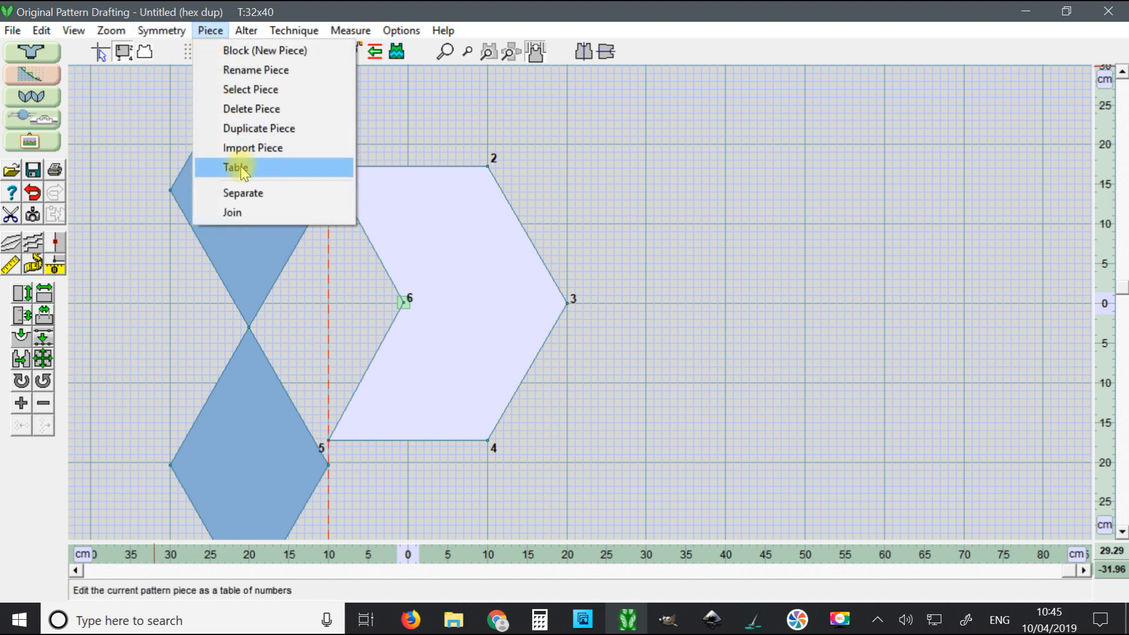
{"action": "left_click", "coordinate": [445, 60]}
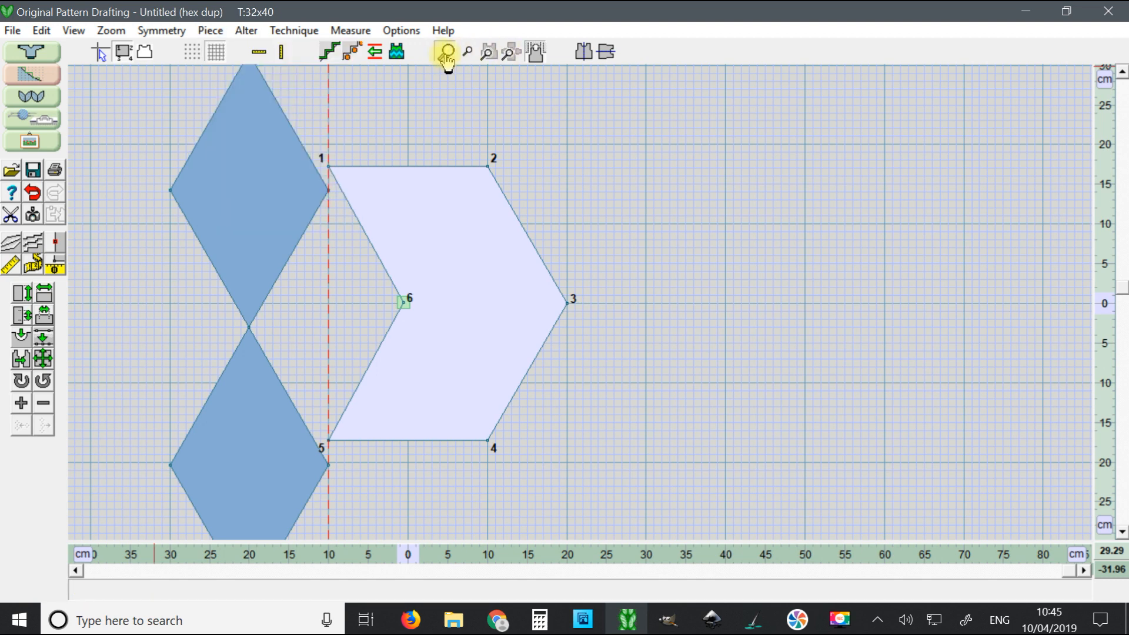
{"action": "left_click", "coordinate": [488, 52]}
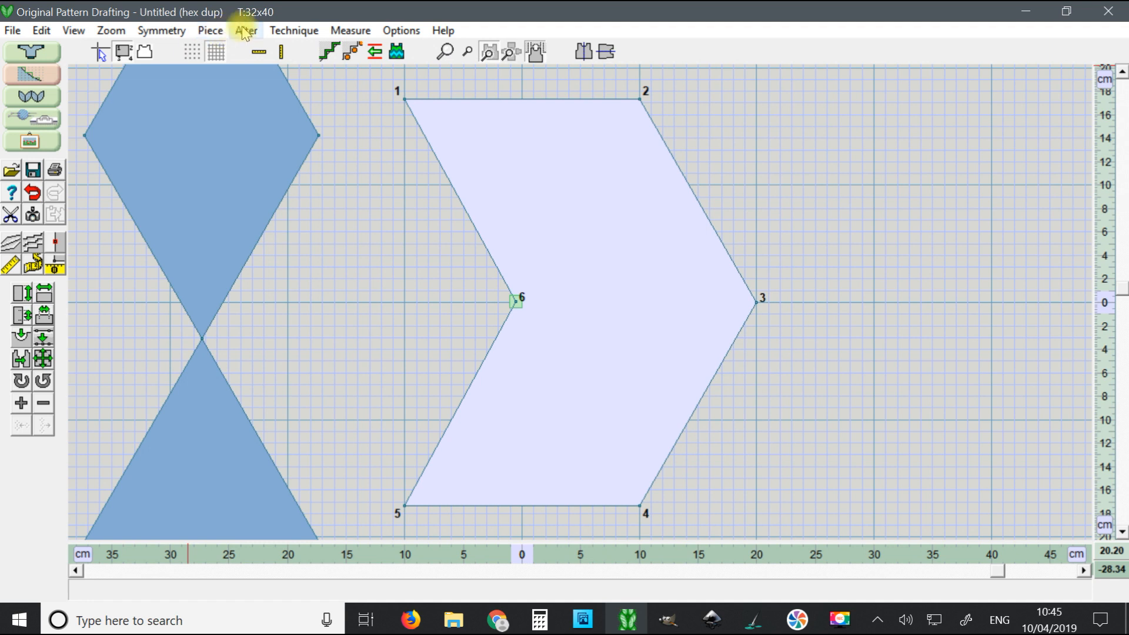
{"action": "left_click", "coordinate": [210, 30]}
{"action": "left_click", "coordinate": [291, 171]}
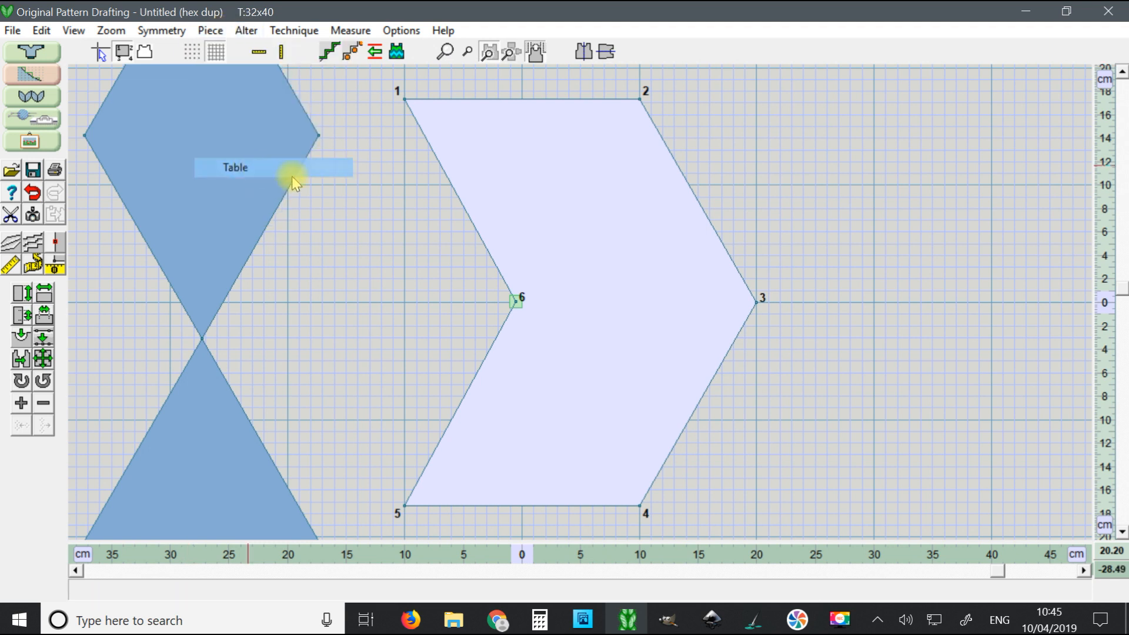
{"action": "left_click_drag", "start_coordinate": [139, 70], "coordinate": [292, 101]}
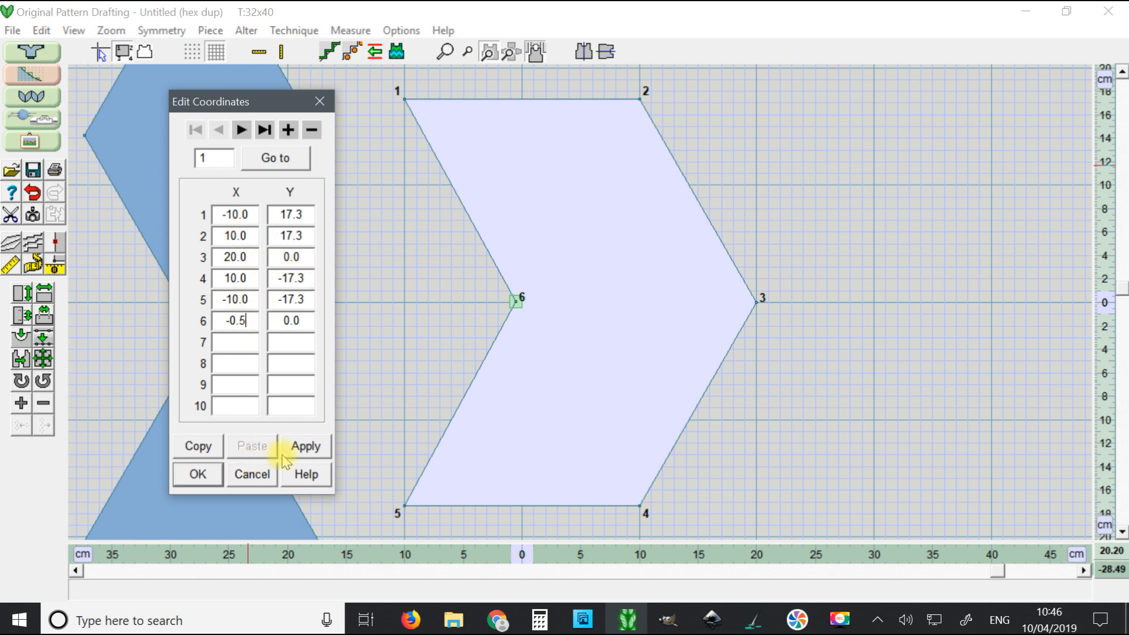
{"action": "left_click", "coordinate": [190, 477]}
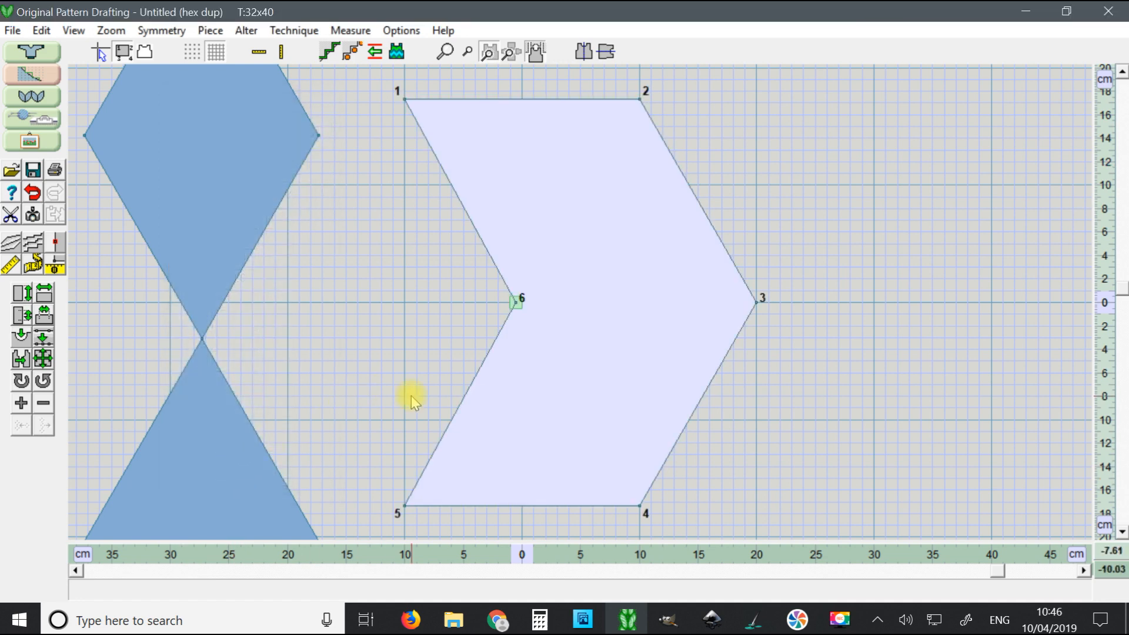
Step: Duplicate the arrow-shaped hex dup piece as parallelogram and move the copy about 3.6 cm further to the right
{"action": "scroll", "coordinate": [551, 179], "scroll_direction": "down", "scroll_amount": 4}
{"action": "left_click", "coordinate": [586, 249]}
{"action": "left_click", "coordinate": [210, 30]}
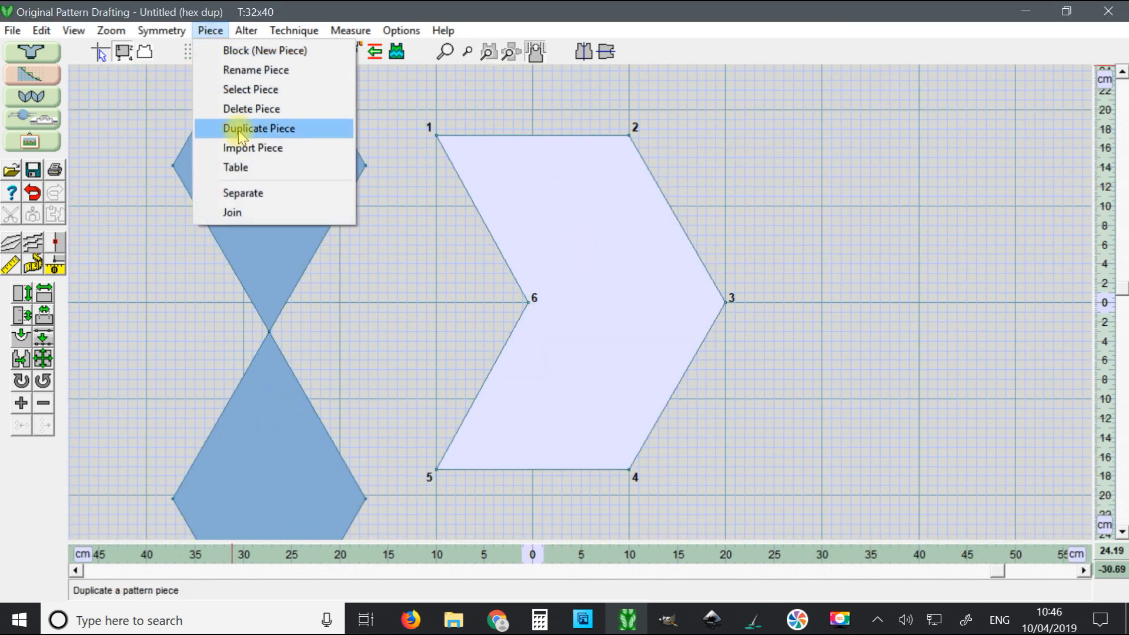
{"action": "left_click", "coordinate": [240, 130]}
{"action": "type", "text": "parallelogram"}
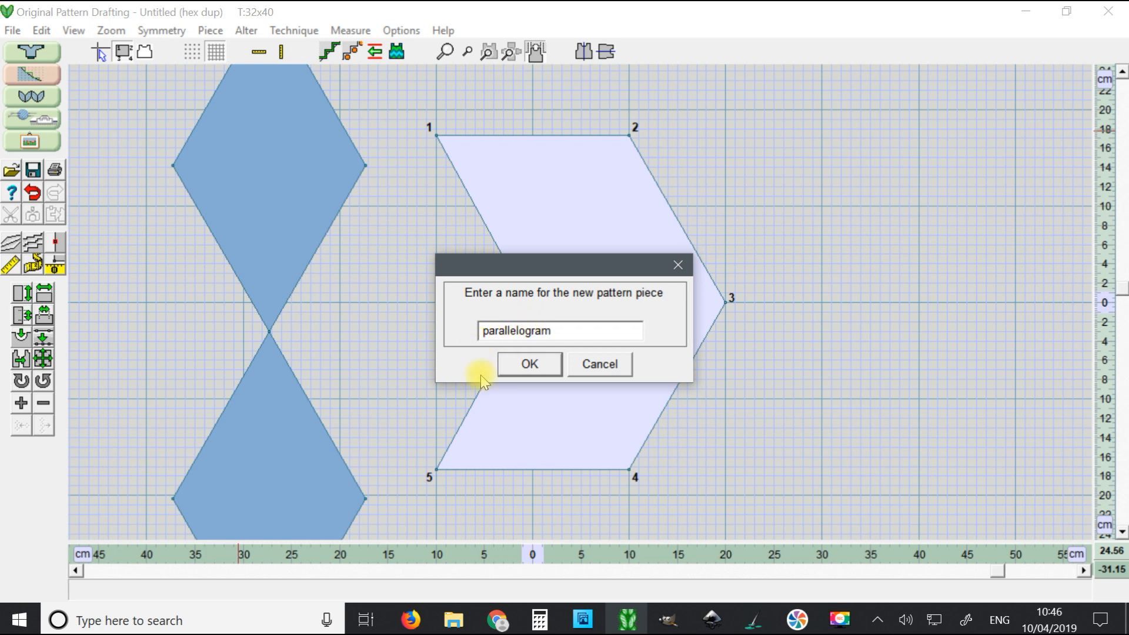
{"action": "left_click", "coordinate": [511, 367]}
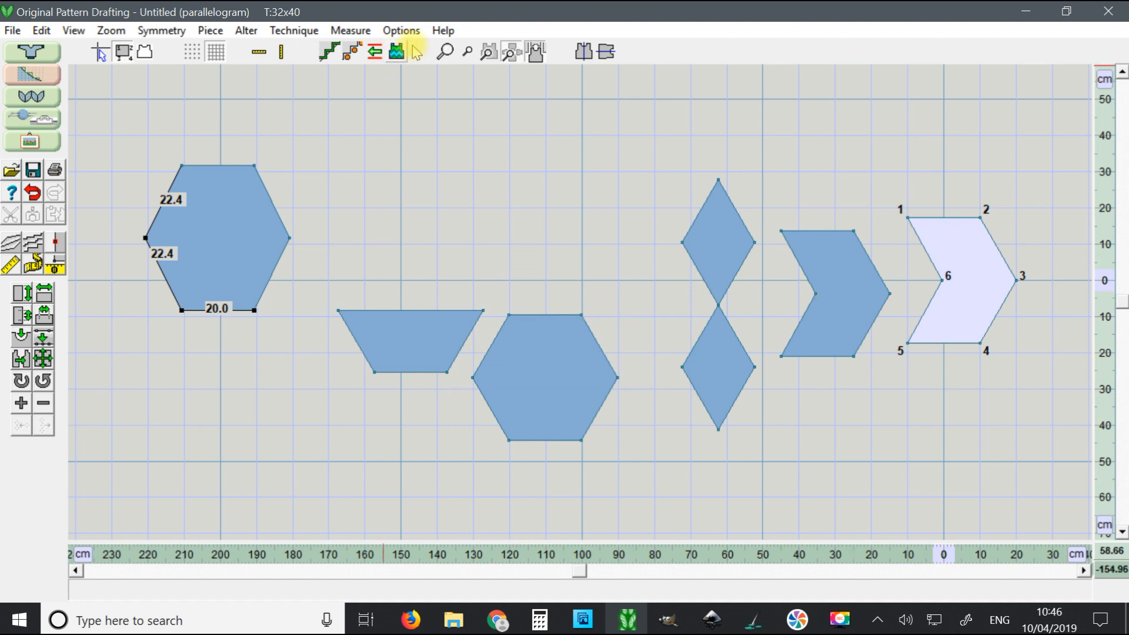
{"action": "left_click", "coordinate": [507, 53]}
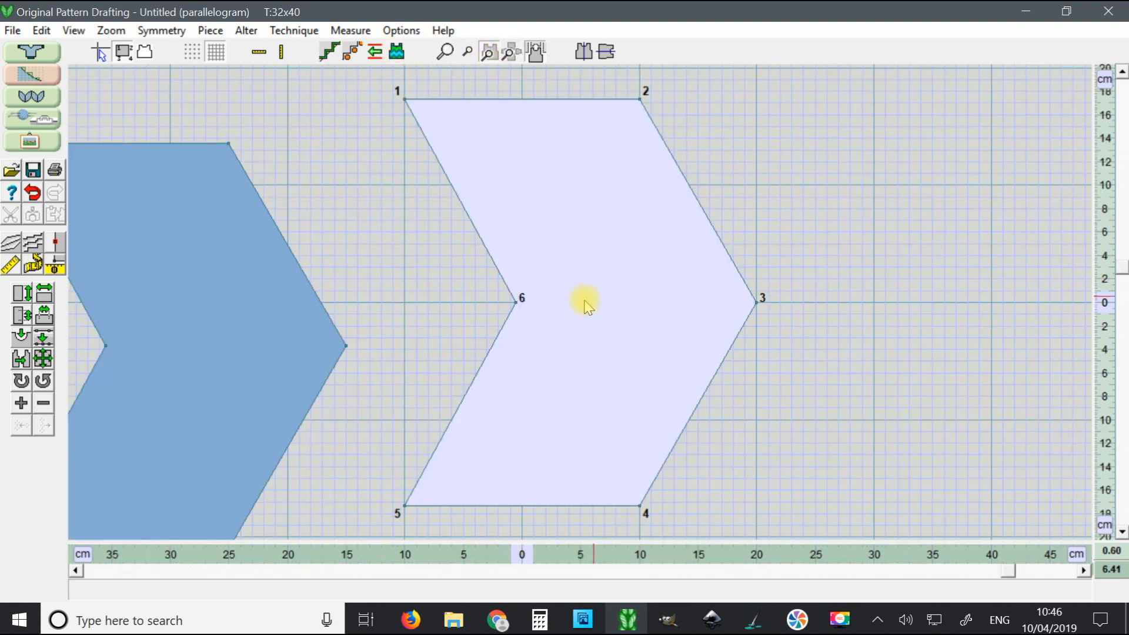
{"action": "left_click_drag", "start_coordinate": [566, 297], "coordinate": [608, 295]}
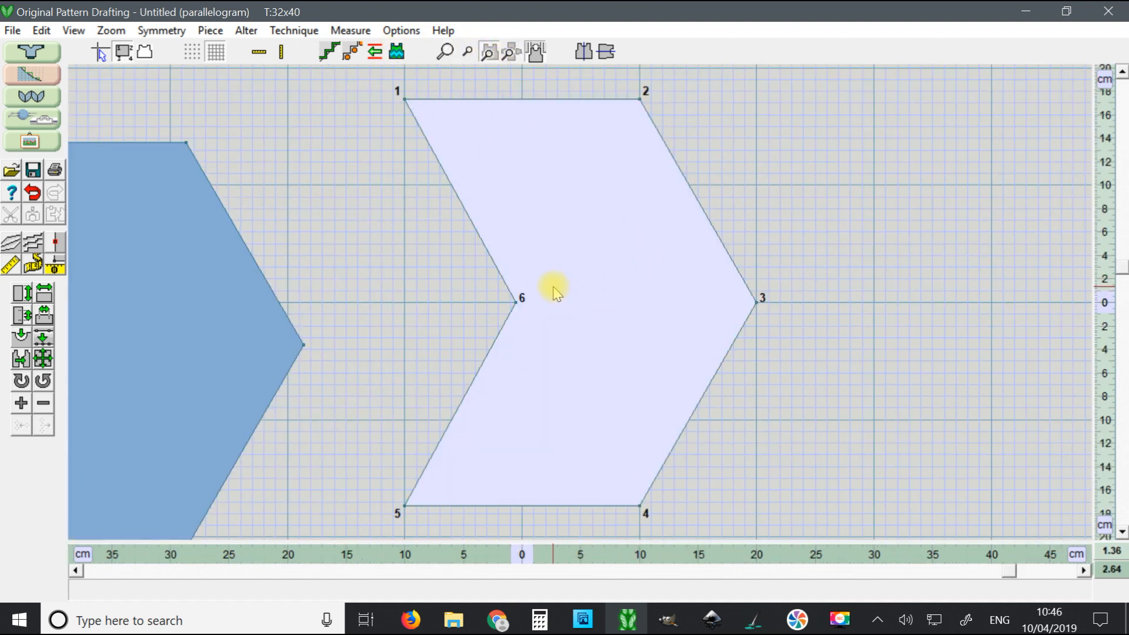
Step: Delete the two upper corner points, 1 and 2, from the parallelogram piece
{"action": "left_click", "coordinate": [405, 99]}
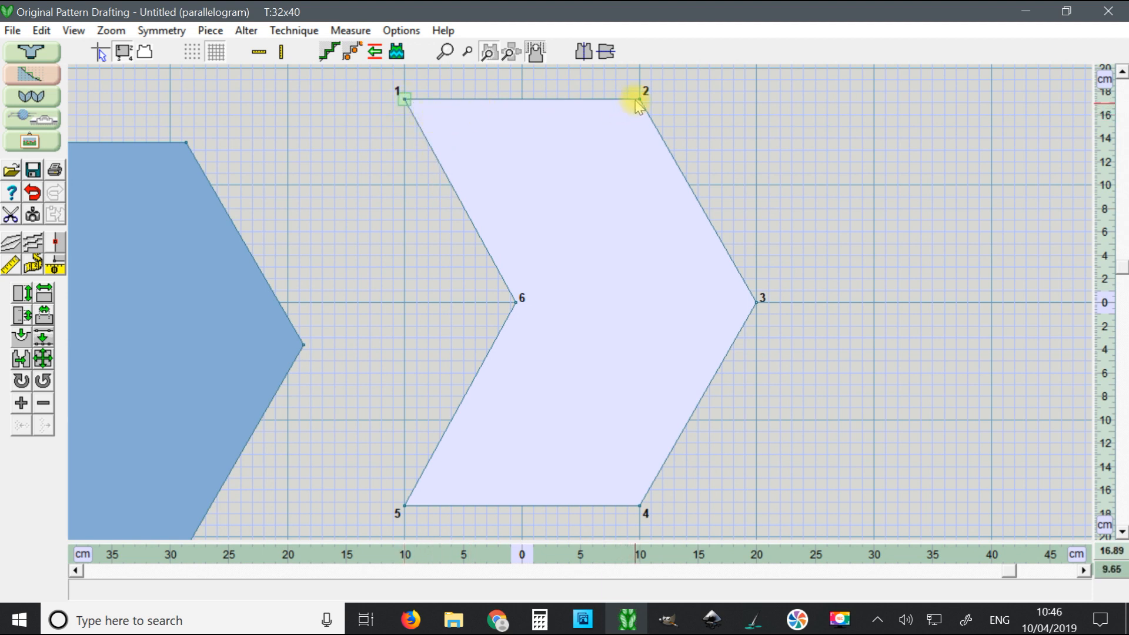
{"action": "key", "text": "Delete"}
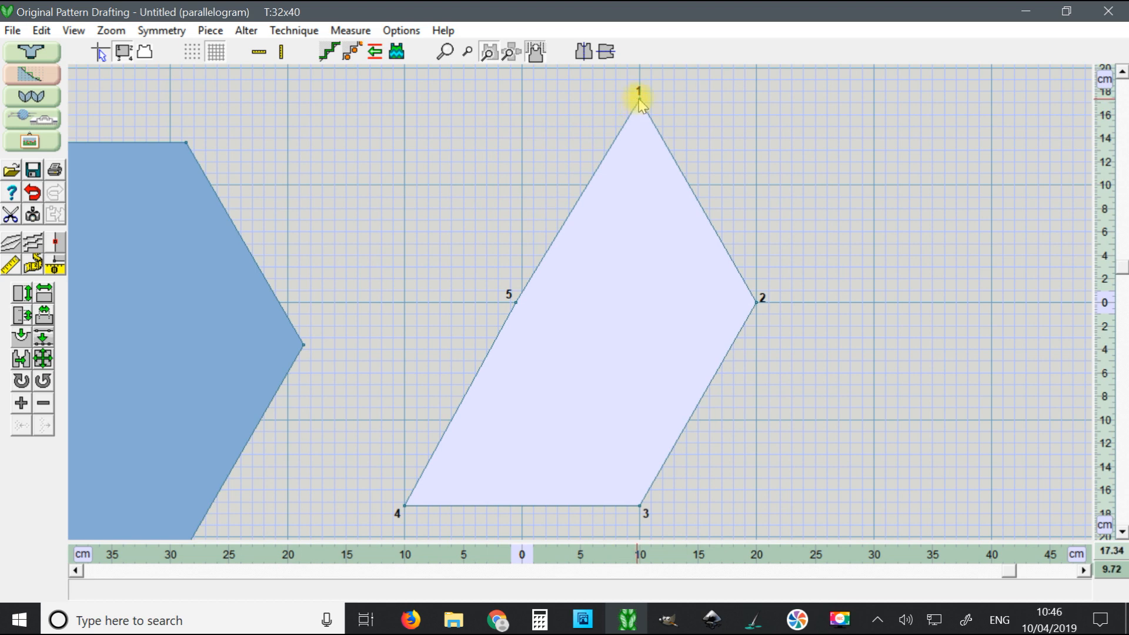
{"action": "left_click", "coordinate": [640, 99]}
{"action": "key", "text": "Delete"}
Step: Move the parallelogram onto the lower half of the chevron to compare their fit
{"action": "scroll", "coordinate": [641, 191], "scroll_direction": "down", "scroll_amount": 3}
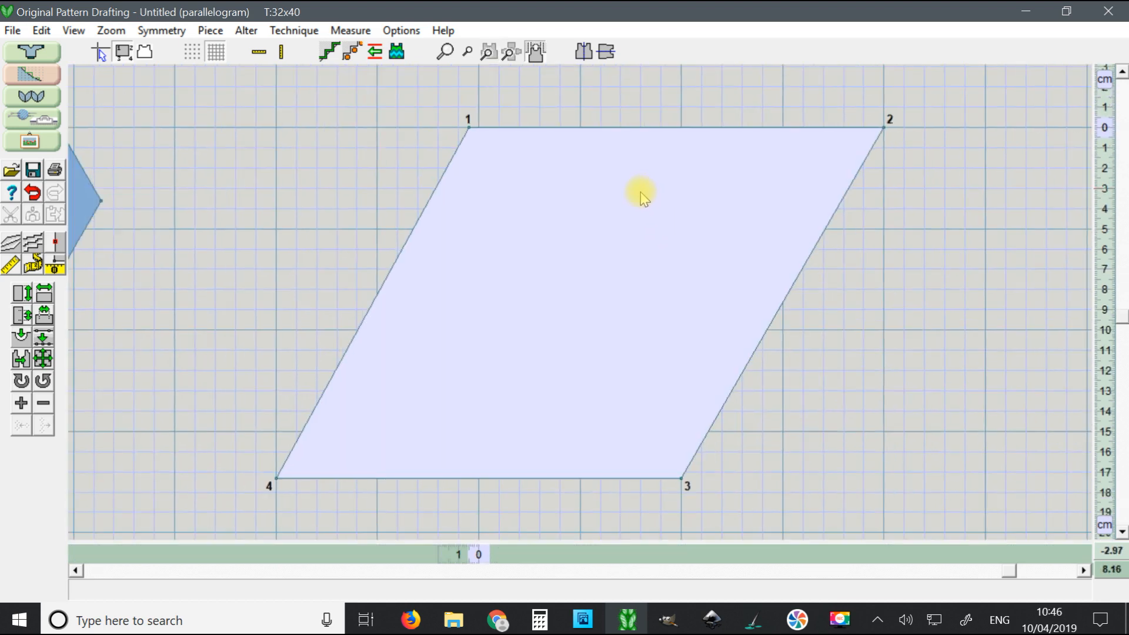
{"action": "scroll", "coordinate": [623, 203], "scroll_direction": "down", "scroll_amount": 3}
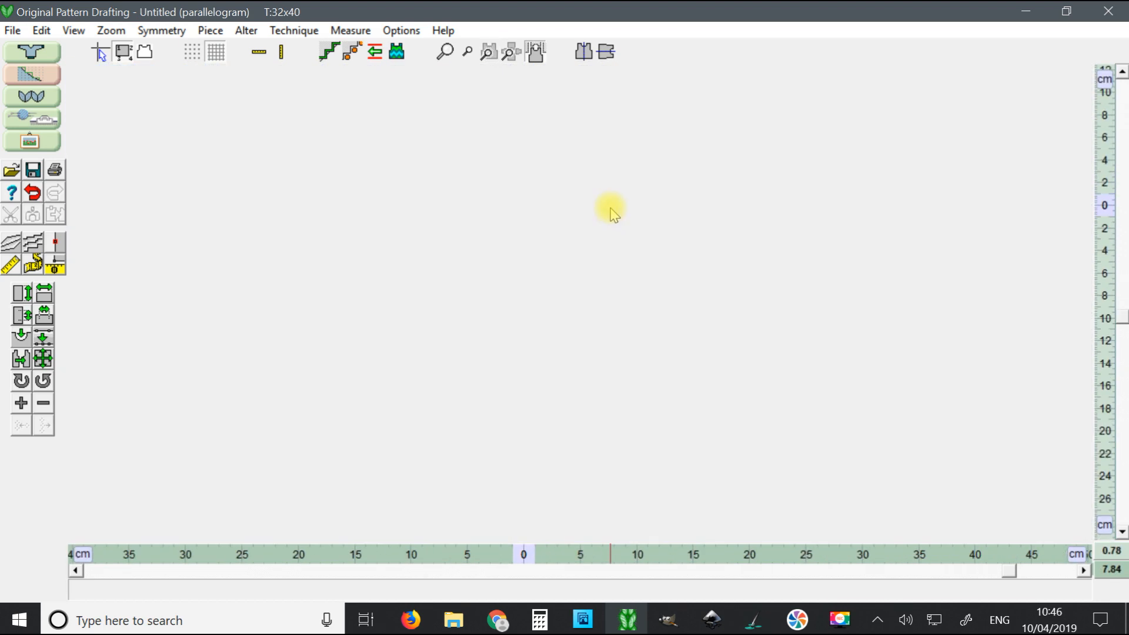
{"action": "scroll", "coordinate": [619, 212], "scroll_direction": "down", "scroll_amount": 2}
{"action": "left_click_drag", "start_coordinate": [588, 315], "coordinate": [378, 307]}
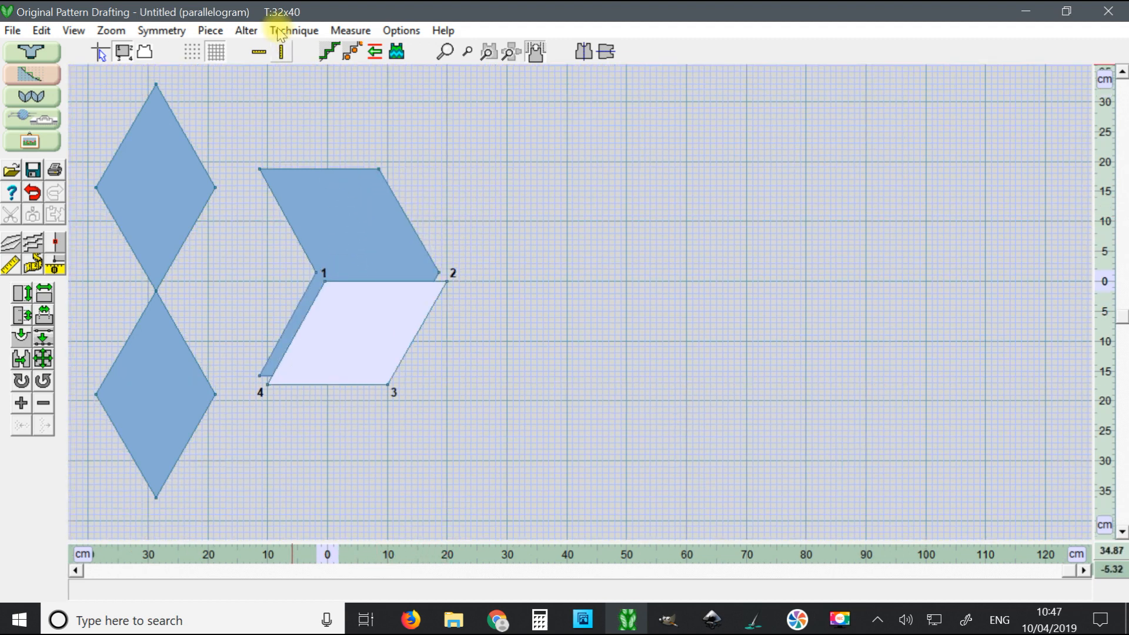
Step: Flip the parallelogram and move it just to the right of the chevron, level with the chevron's upper edge
{"action": "left_click", "coordinate": [210, 30]}
{"action": "mouse_move", "coordinate": [246, 30]}
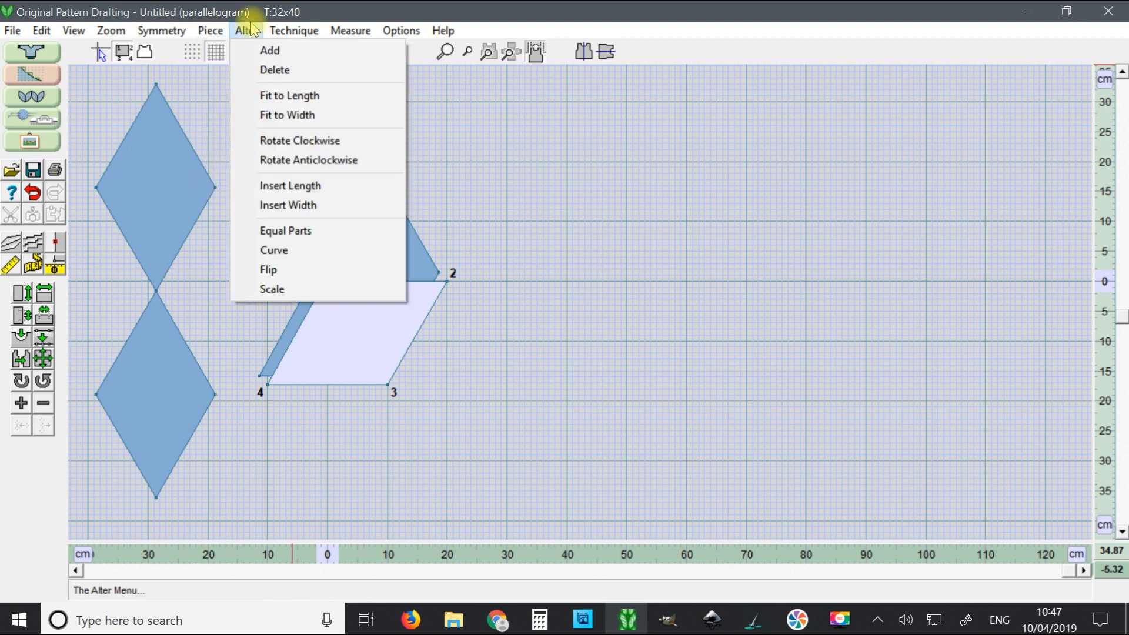
{"action": "left_click", "coordinate": [286, 270]}
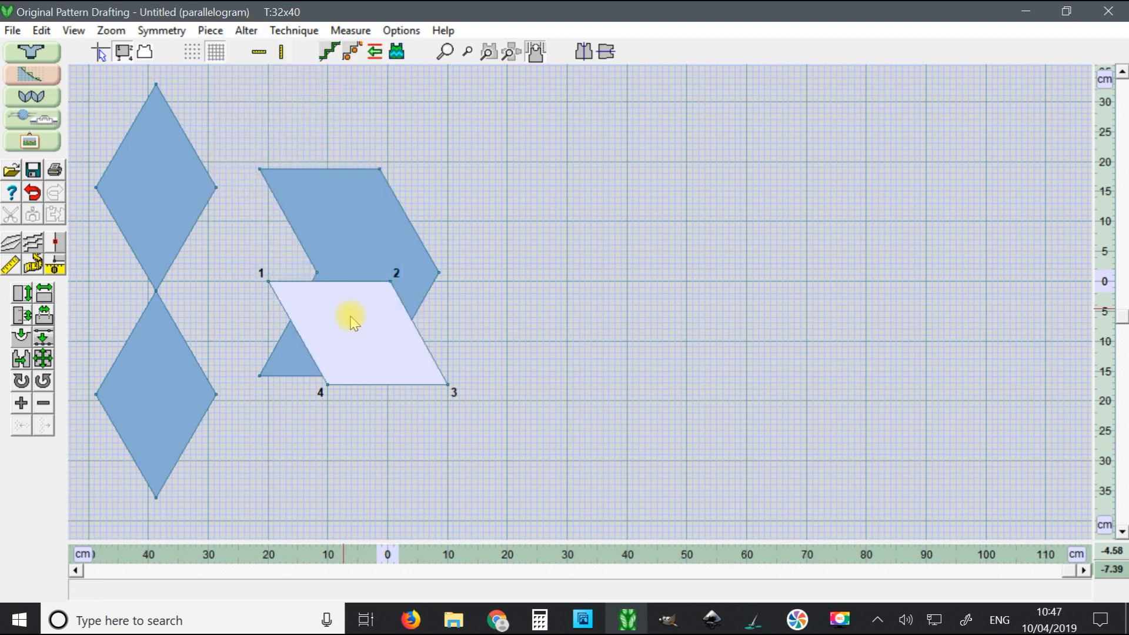
{"action": "left_click_drag", "start_coordinate": [365, 300], "coordinate": [348, 230]}
{"action": "left_click_drag", "start_coordinate": [443, 252], "coordinate": [535, 227]}
{"action": "scroll", "coordinate": [505, 231], "scroll_direction": "down", "scroll_amount": 2}
{"action": "scroll", "coordinate": [507, 228], "scroll_direction": "down", "scroll_amount": 3}
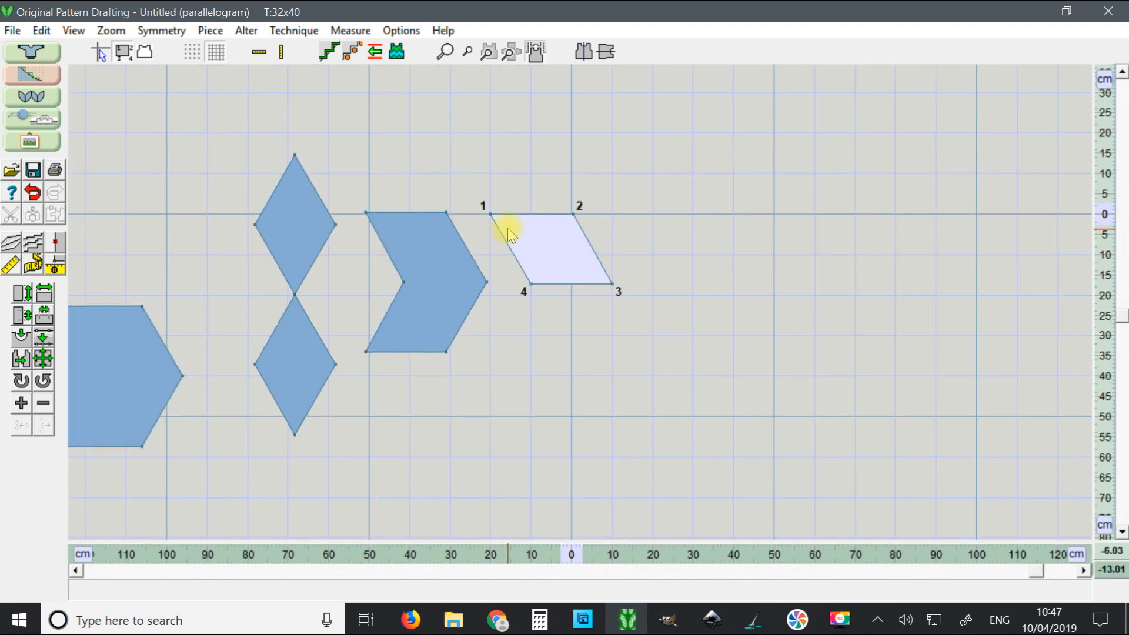
Step: Move the second hexagon up beside the original hexagon and place the trapezium directly beneath it
{"action": "left_click", "coordinate": [510, 54]}
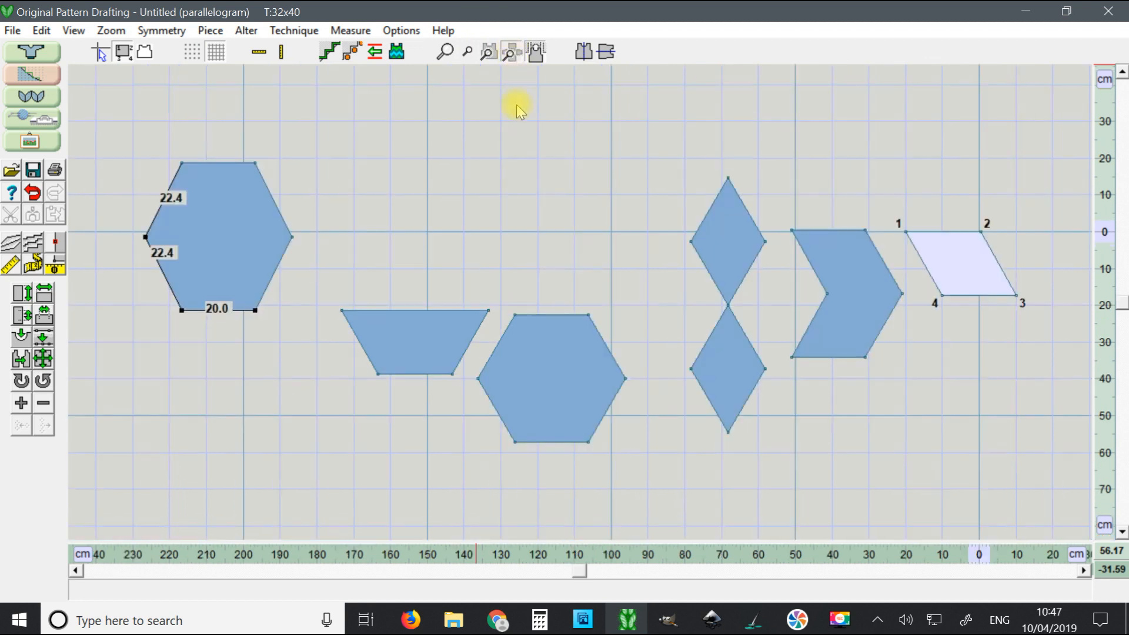
{"action": "left_click_drag", "start_coordinate": [573, 397], "coordinate": [396, 191]}
{"action": "left_click", "coordinate": [397, 362]}
{"action": "left_click_drag", "start_coordinate": [398, 362], "coordinate": [370, 328]}
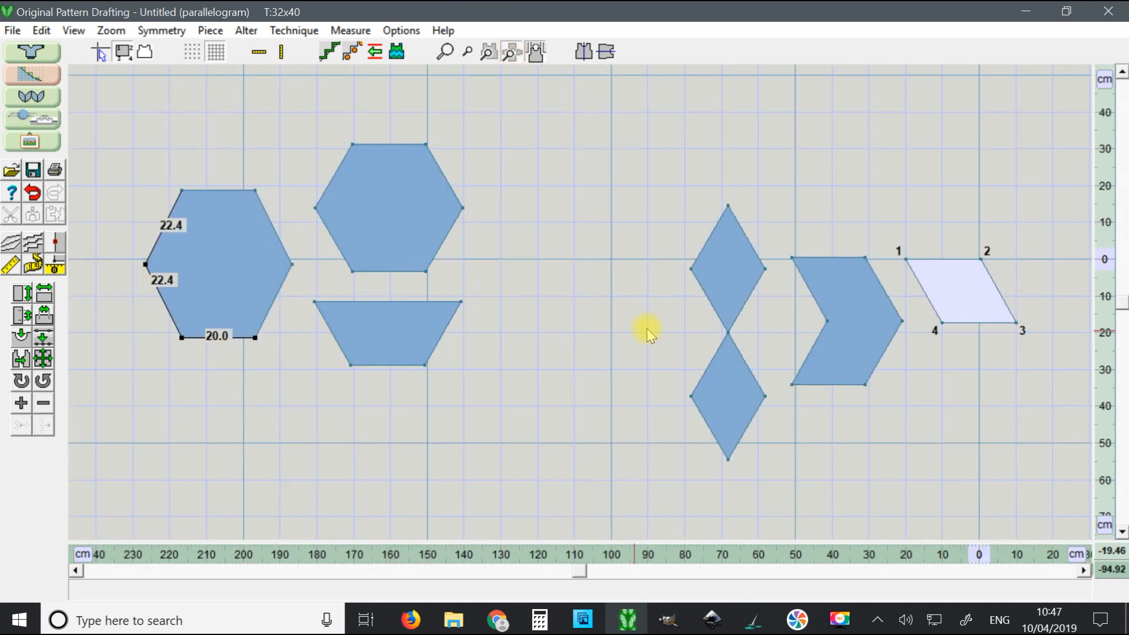
Step: Gather the two rhombuses, the chevron and the parallelogram close beside the second hexagon and the trapezium
{"action": "left_click_drag", "start_coordinate": [721, 277], "coordinate": [506, 204]}
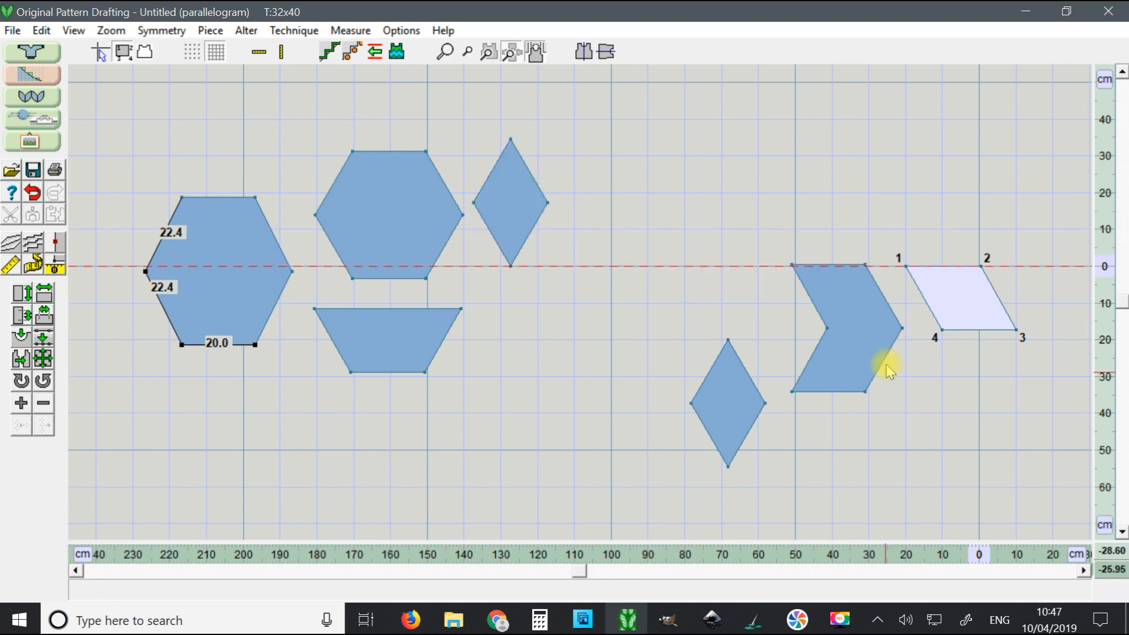
{"action": "left_click_drag", "start_coordinate": [865, 328], "coordinate": [547, 355]}
{"action": "left_click_drag", "start_coordinate": [720, 386], "coordinate": [581, 170]}
{"action": "left_click_drag", "start_coordinate": [970, 335], "coordinate": [622, 316]}
{"action": "scroll", "coordinate": [688, 244], "scroll_direction": "down", "scroll_amount": 2}
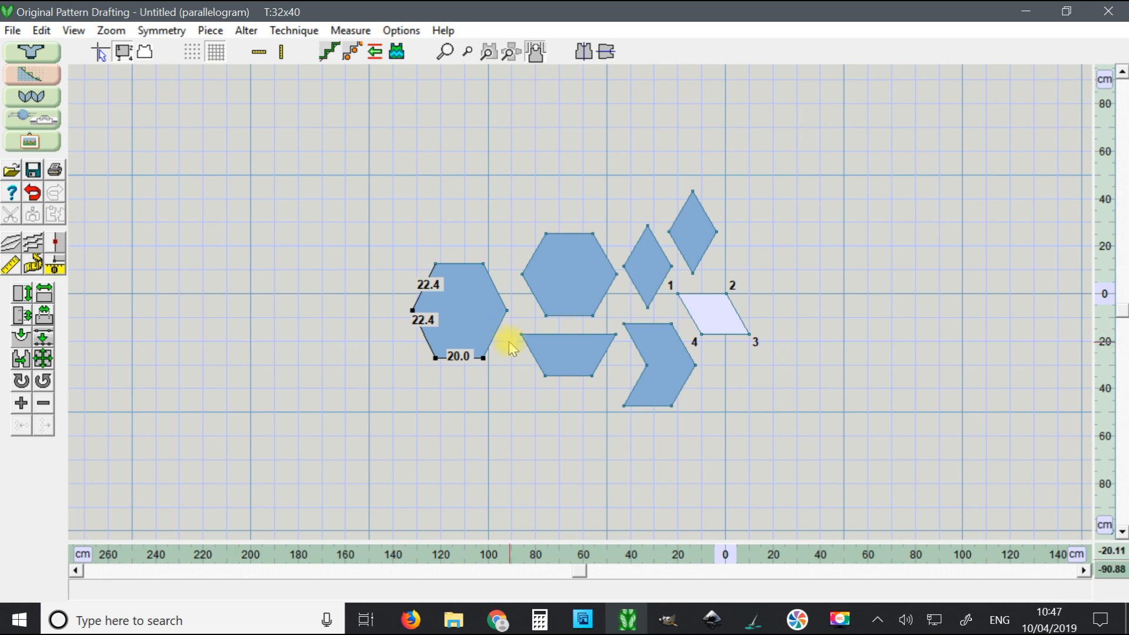
Step: Duplicate the Trapezium piece under the name pentagon
{"action": "left_click", "coordinate": [558, 357]}
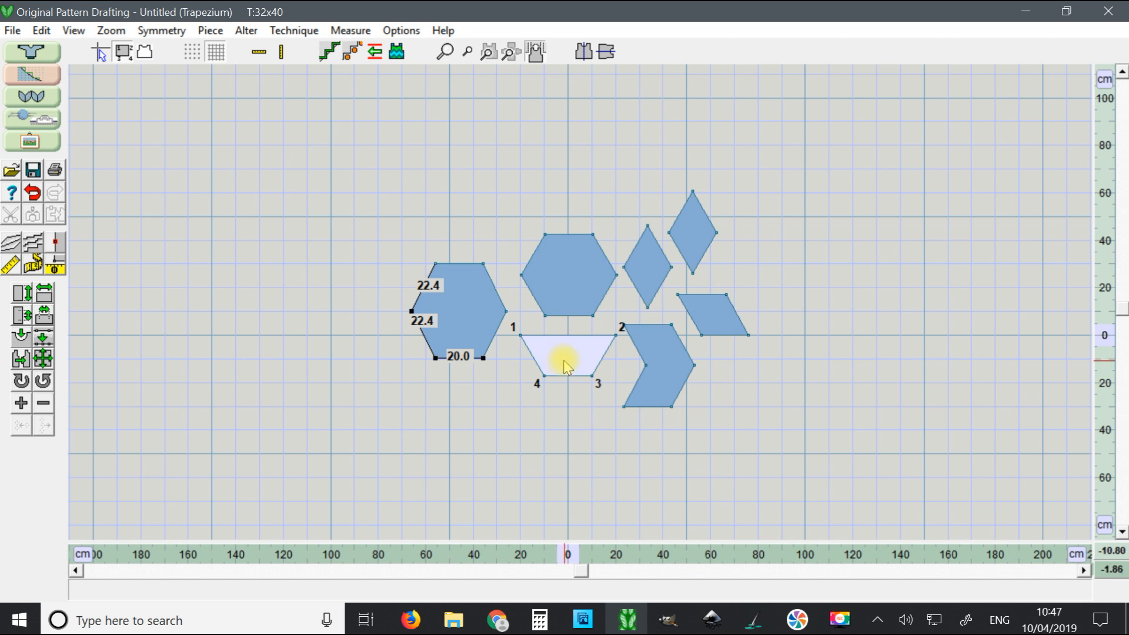
{"action": "left_click", "coordinate": [487, 53]}
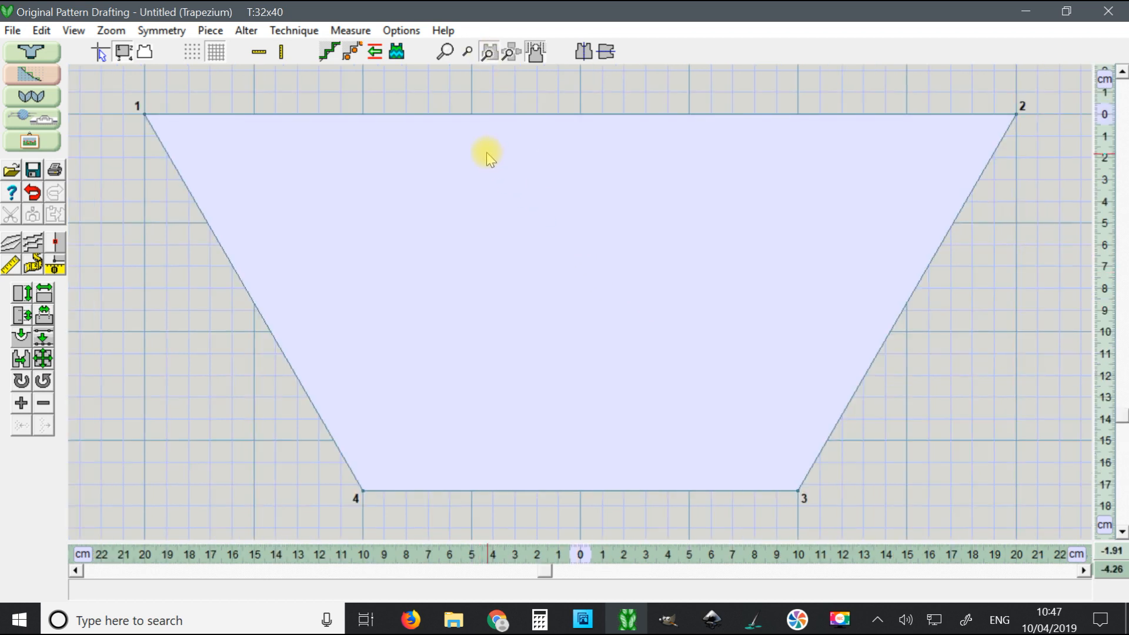
{"action": "left_click", "coordinate": [210, 29]}
{"action": "left_click", "coordinate": [250, 128]}
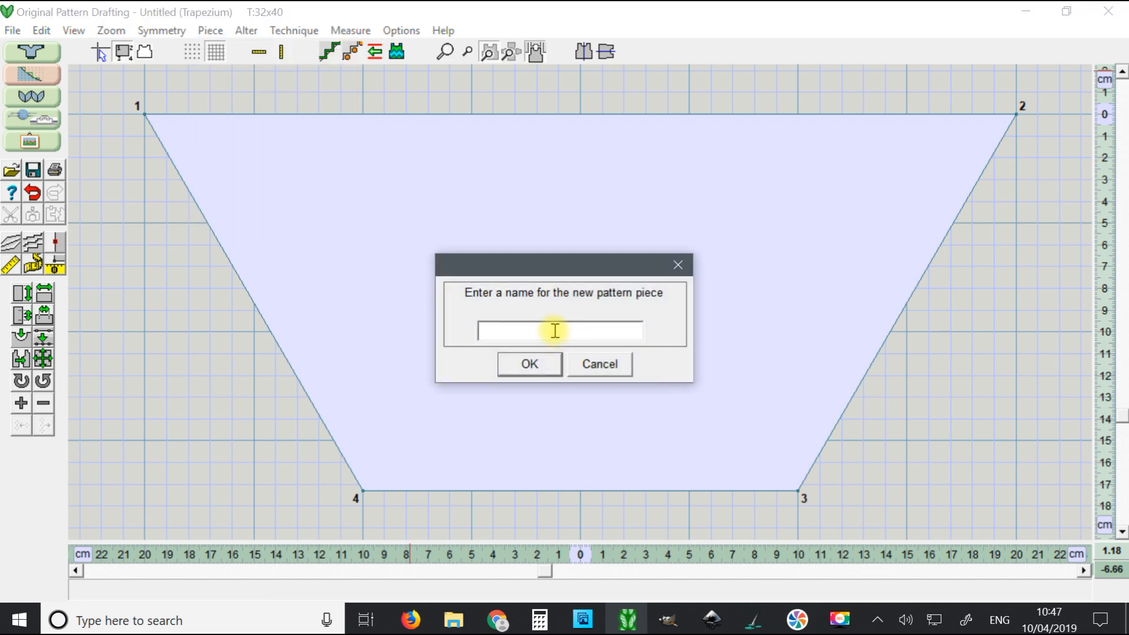
{"action": "type", "text": "prntagon"}
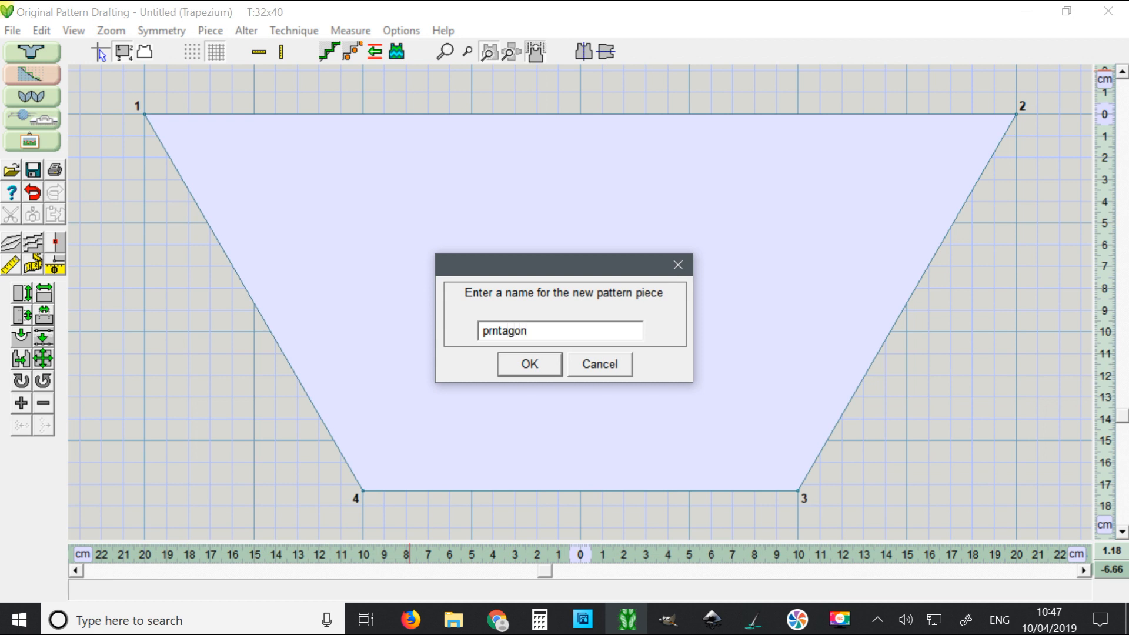
{"action": "left_click", "coordinate": [491, 331]}
{"action": "key", "text": "Delete"}
{"action": "type", "text": "e"}
{"action": "left_click", "coordinate": [529, 364]}
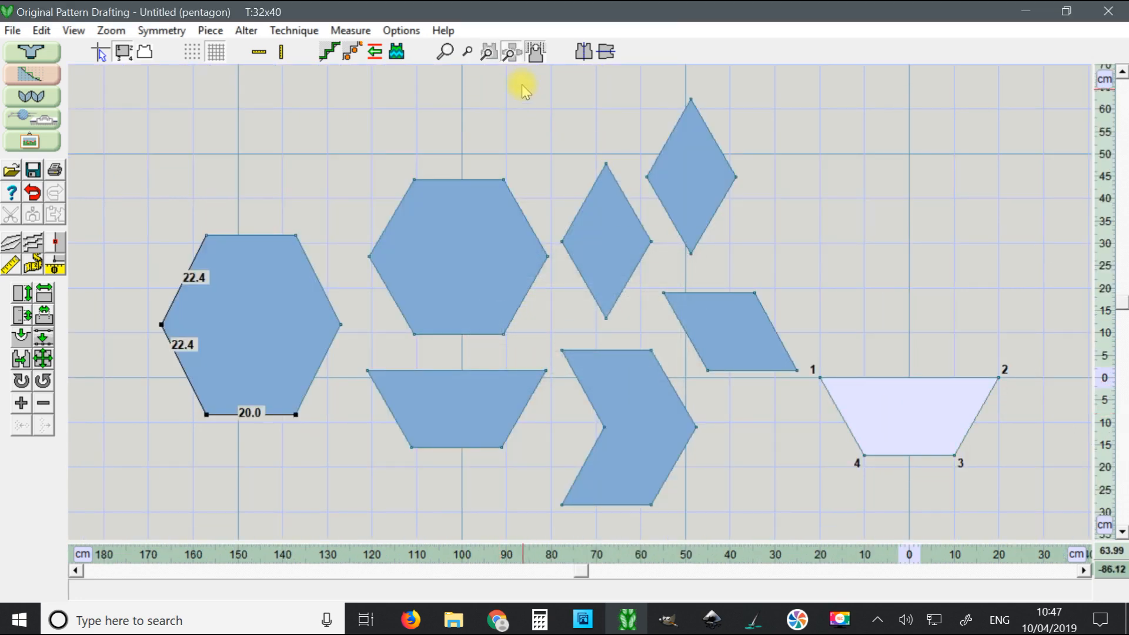
Step: Add a point at the middle of the pentagon piece's upper edge and undo the extra point placed above it
{"action": "left_click", "coordinate": [487, 52]}
{"action": "scroll", "coordinate": [503, 118], "scroll_direction": "down", "scroll_amount": 4}
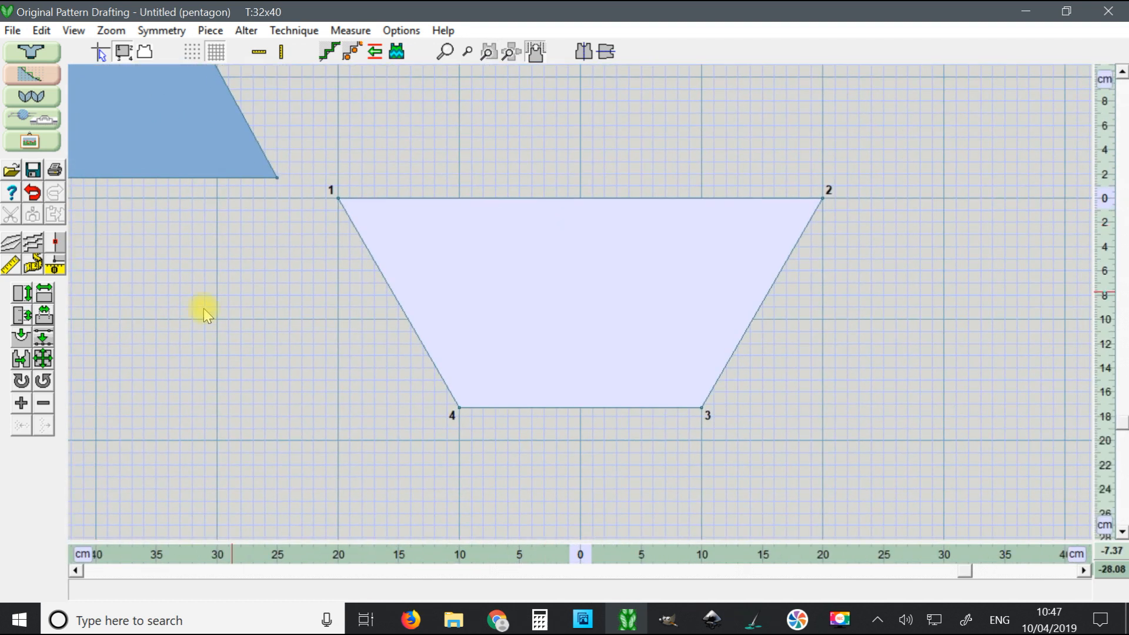
{"action": "left_click", "coordinate": [22, 405]}
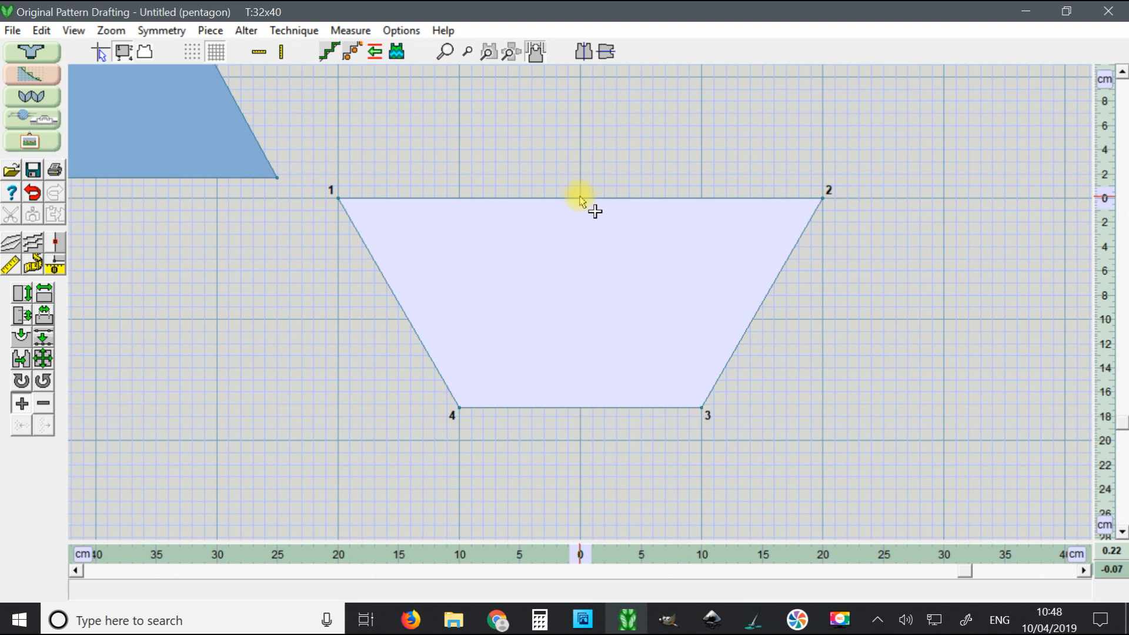
{"action": "left_click_drag", "start_coordinate": [580, 198], "coordinate": [578, 78]}
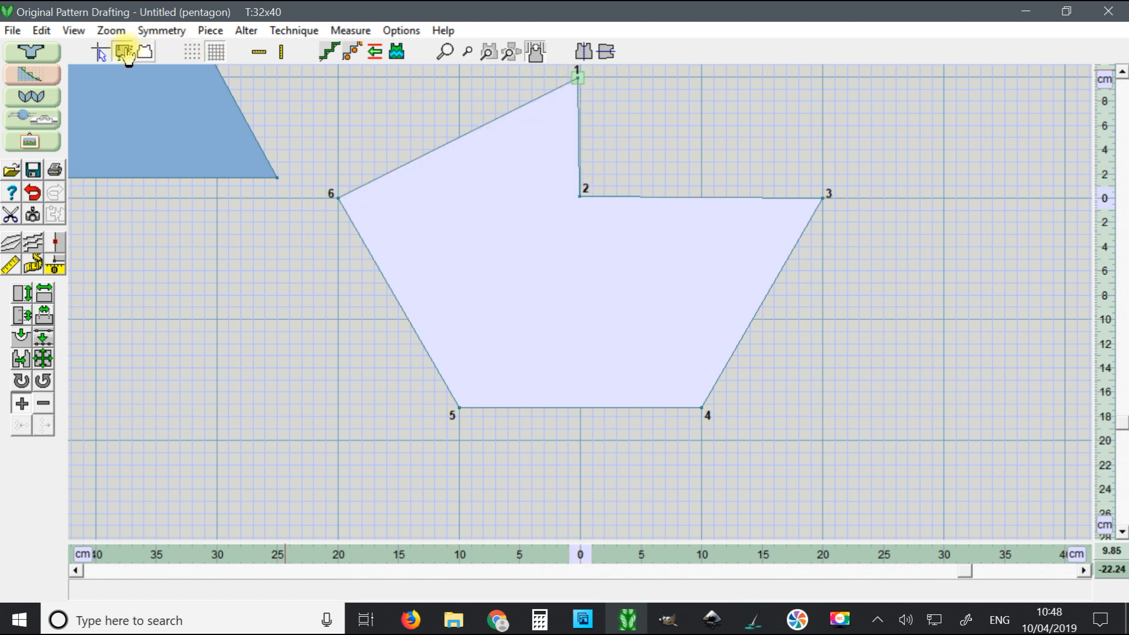
{"action": "left_click", "coordinate": [42, 31]}
{"action": "left_click", "coordinate": [75, 51]}
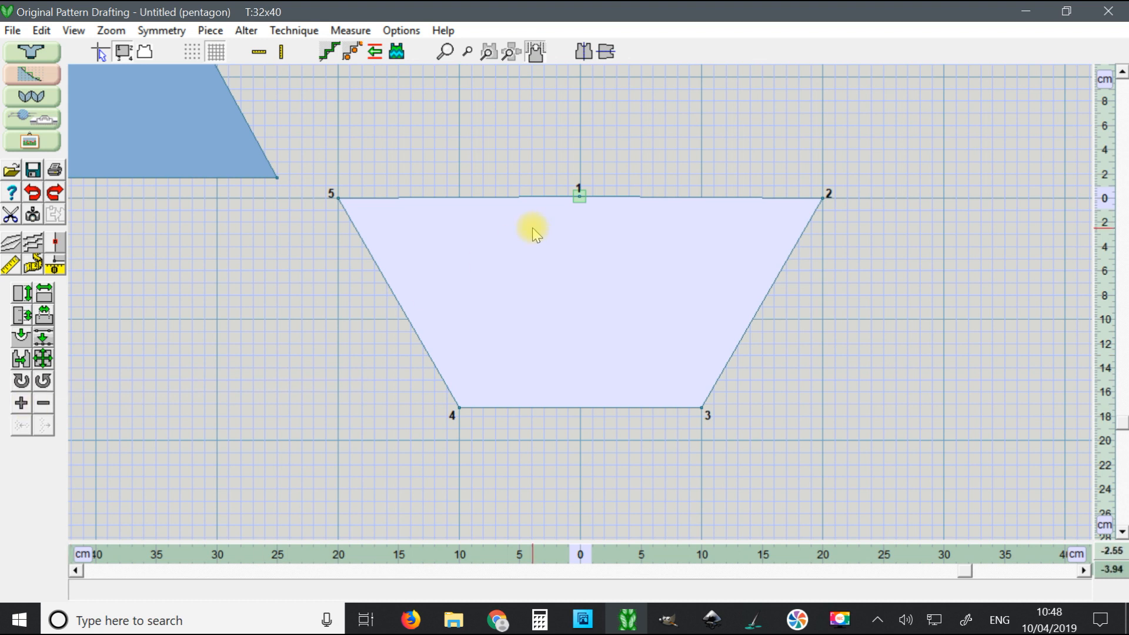
Step: Raise the pentagon's new middle point, point 1, by about 10 cm to form the peak
{"action": "left_click_drag", "start_coordinate": [578, 197], "coordinate": [579, 77]}
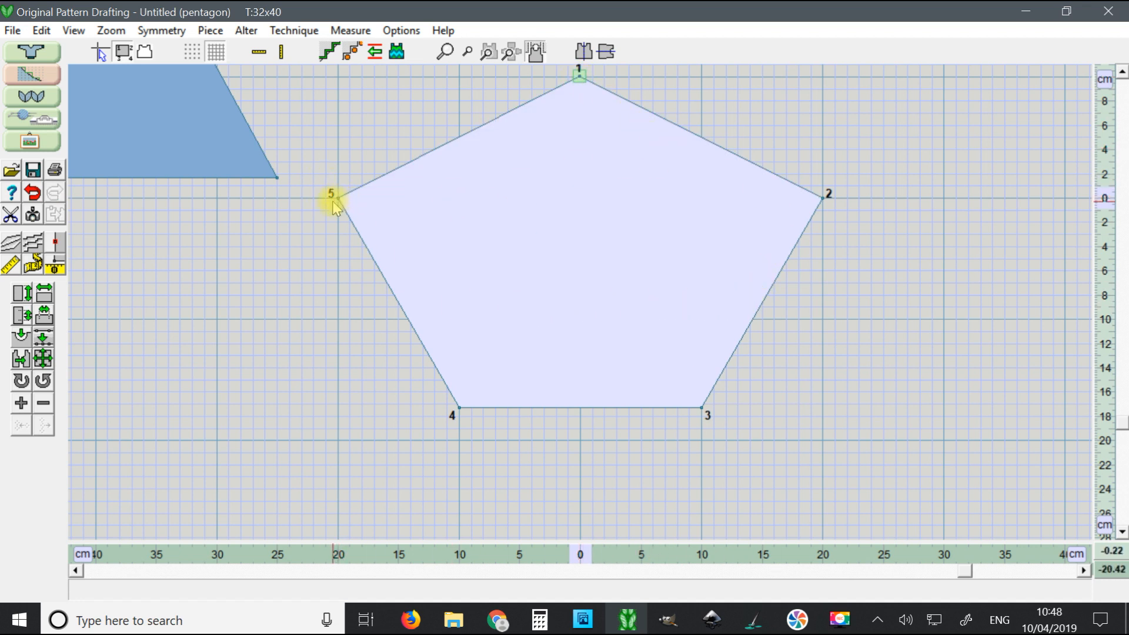
{"action": "scroll", "coordinate": [520, 182], "scroll_direction": "up", "scroll_amount": 1}
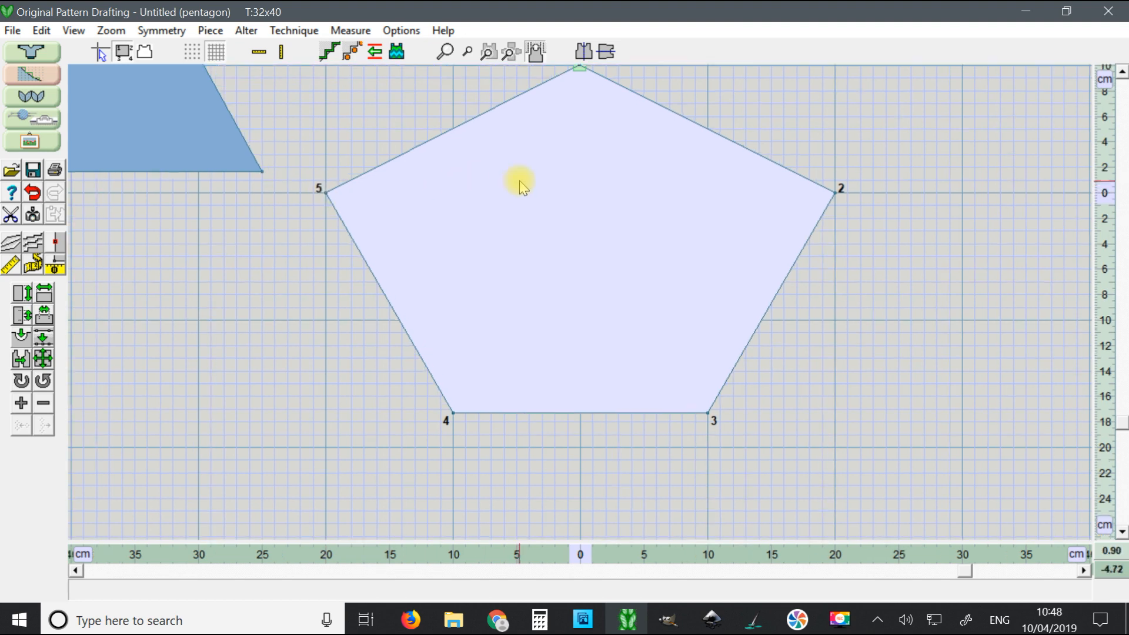
{"action": "scroll", "coordinate": [519, 181], "scroll_direction": "down", "scroll_amount": 3}
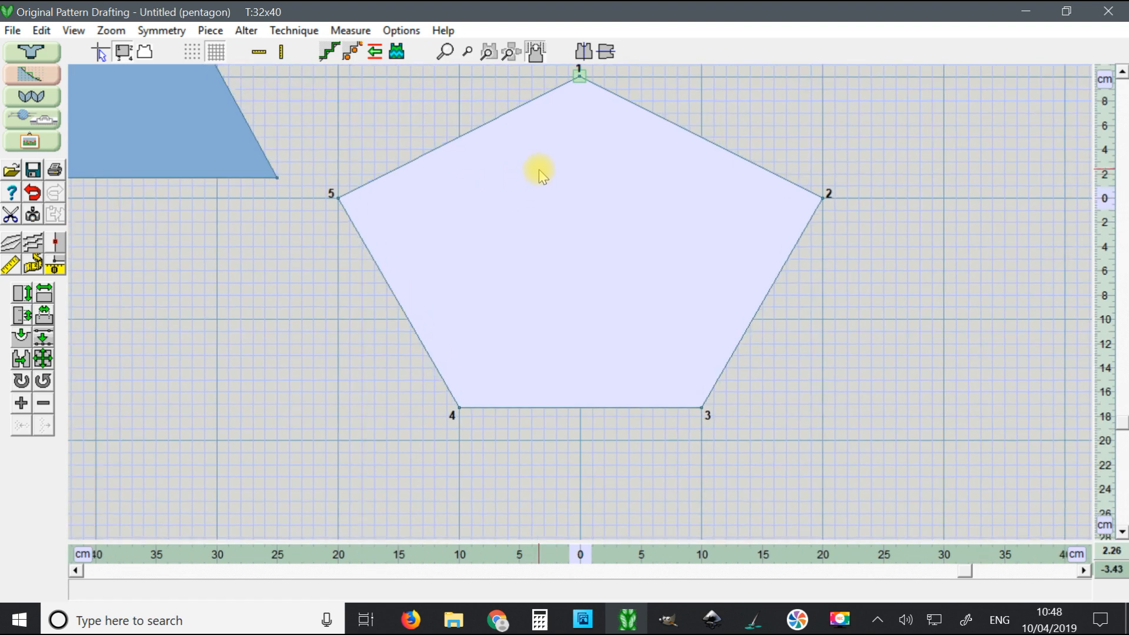
Step: Pull the pentagon's peak point down to form a notch about 7 cm below the upper corners, and move the piece beside the second hexagon
{"action": "scroll", "coordinate": [548, 187], "scroll_direction": "down", "scroll_amount": 2}
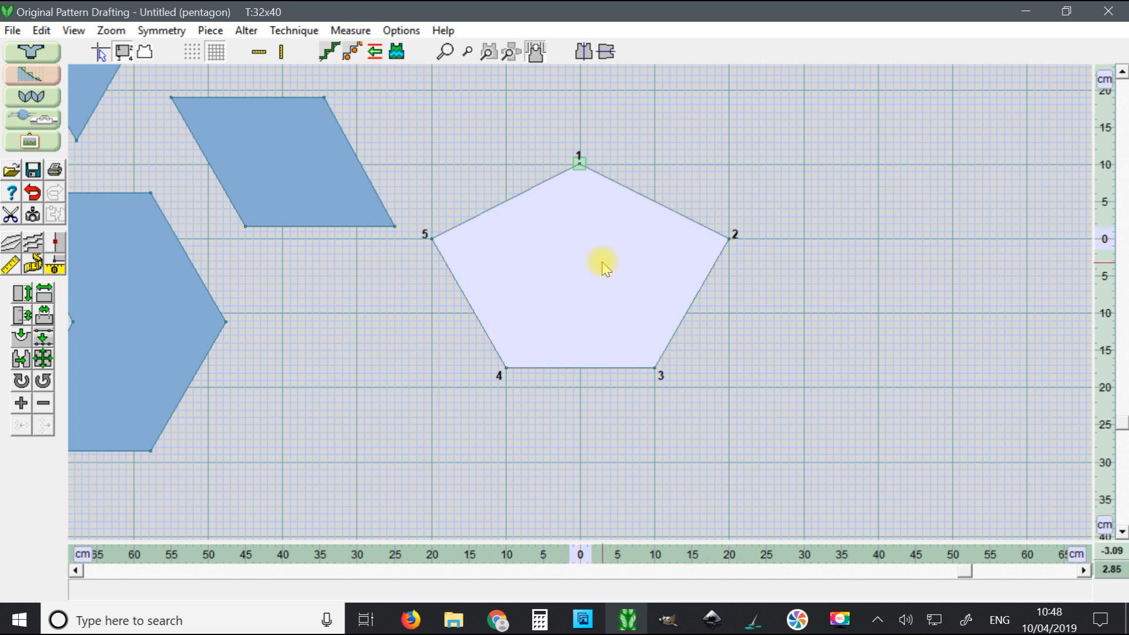
{"action": "left_click_drag", "start_coordinate": [580, 167], "coordinate": [576, 289]}
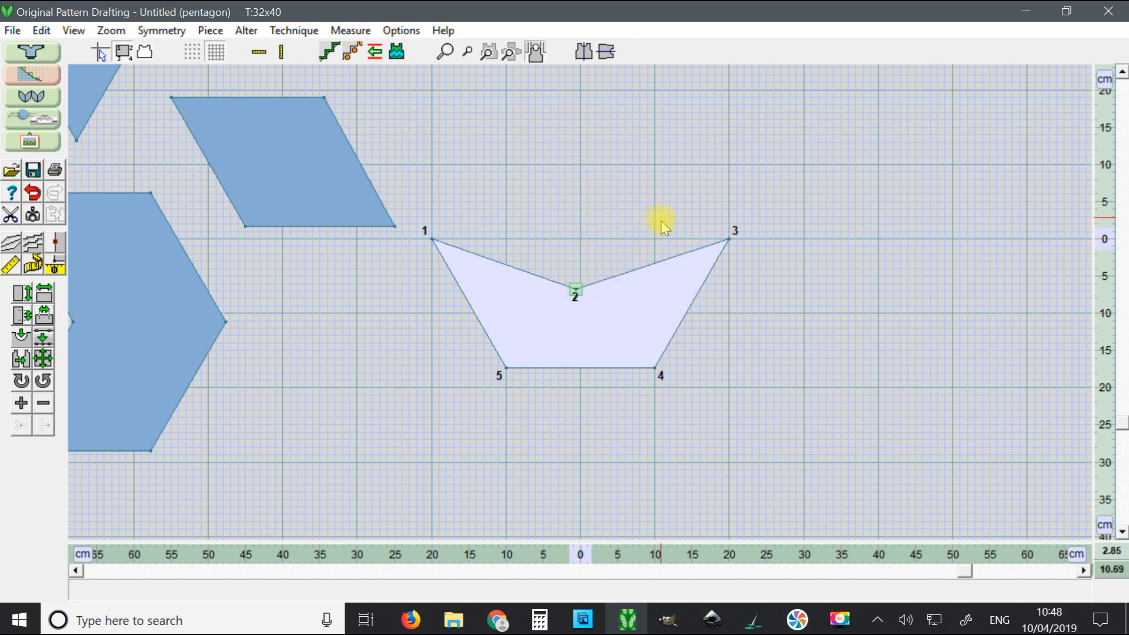
{"action": "left_click_drag", "start_coordinate": [575, 338], "coordinate": [329, 352]}
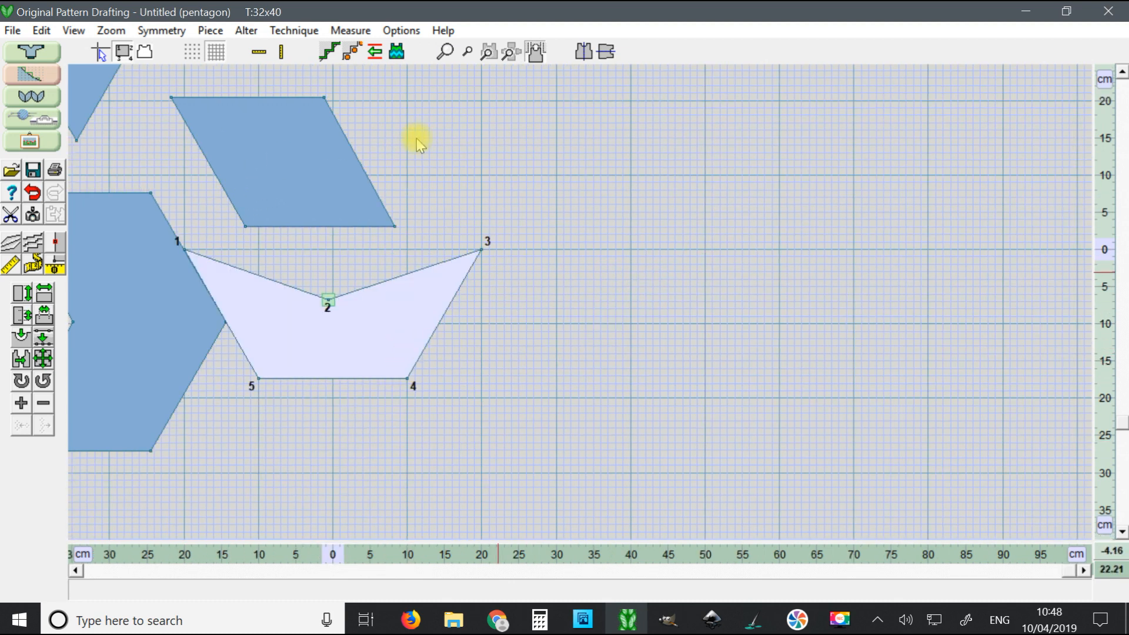
Step: Create a new block piece named heart and move it into the free space beside the other pieces
{"action": "left_click", "coordinate": [211, 31]}
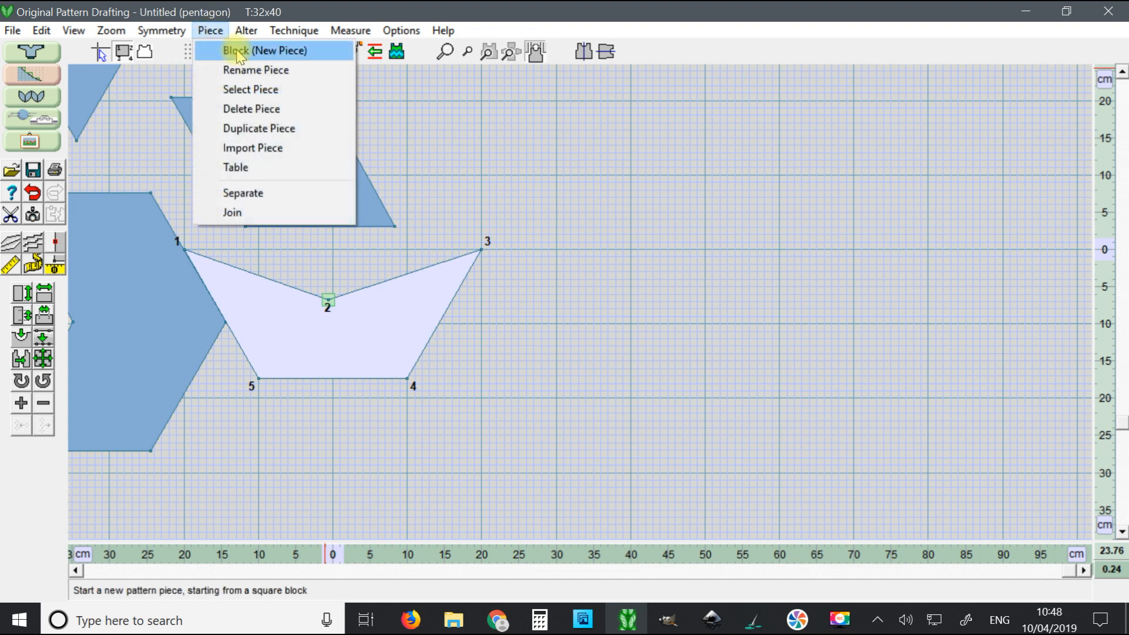
{"action": "left_click", "coordinate": [235, 48]}
{"action": "type", "text": "heart"}
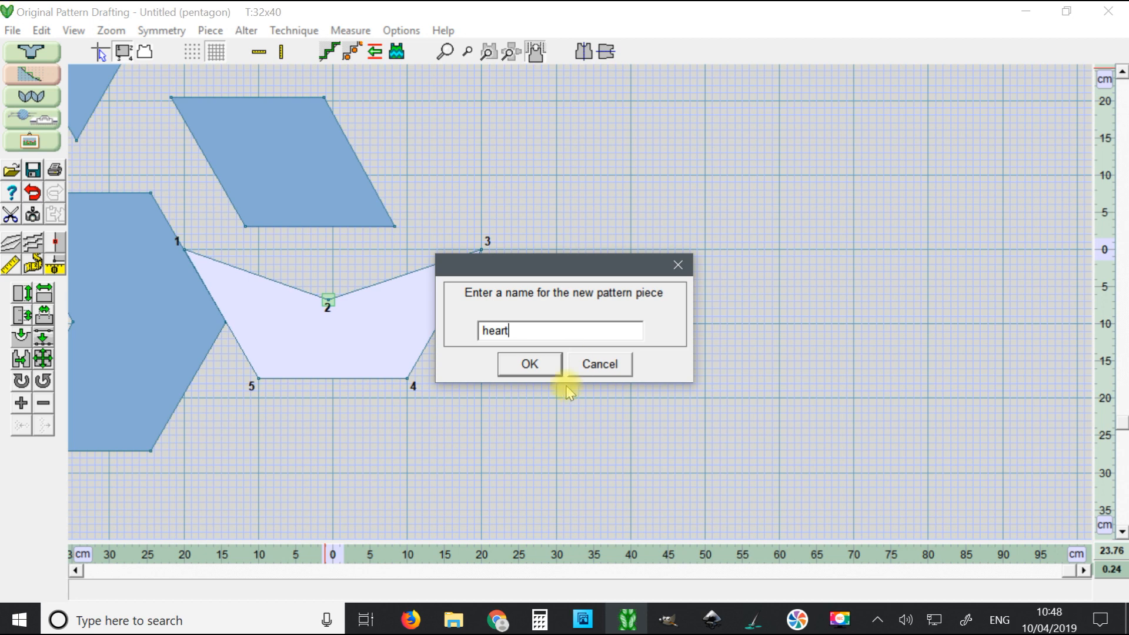
{"action": "left_click", "coordinate": [532, 363]}
{"action": "left_click_drag", "start_coordinate": [486, 239], "coordinate": [666, 239]}
{"action": "scroll", "coordinate": [675, 236], "scroll_direction": "down", "scroll_amount": 1}
{"action": "scroll", "coordinate": [675, 237], "scroll_direction": "down", "scroll_amount": 1}
{"action": "left_click_drag", "start_coordinate": [549, 267], "coordinate": [637, 262]}
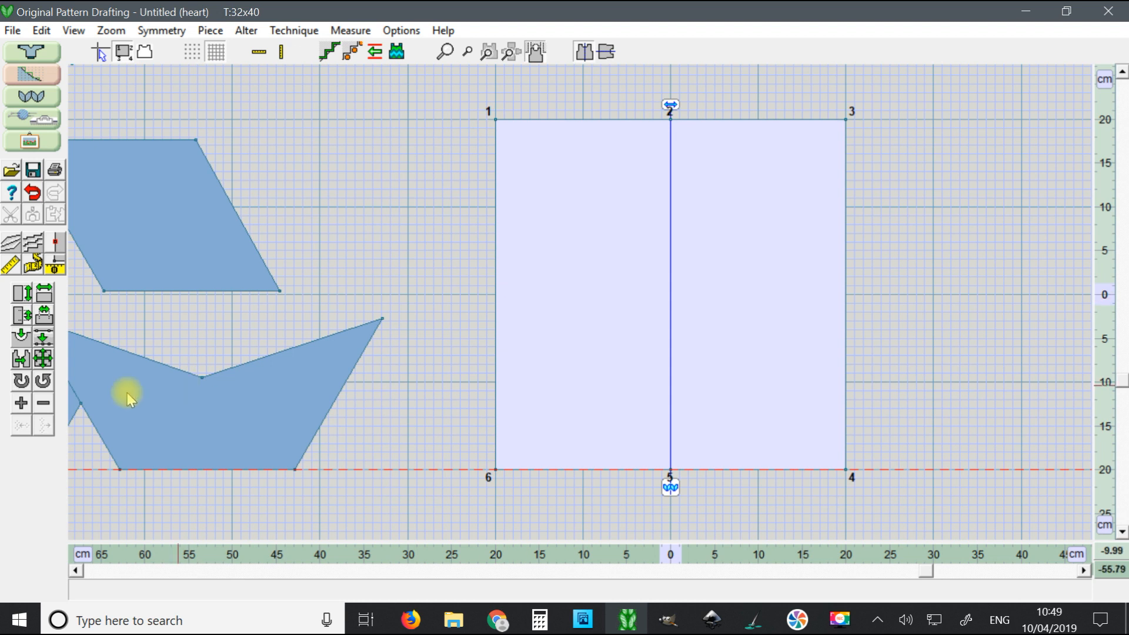
Step: Add a mirrored pair of points halfway down the heart piece's vertical sides, level with 0 cm
{"action": "left_click", "coordinate": [21, 408]}
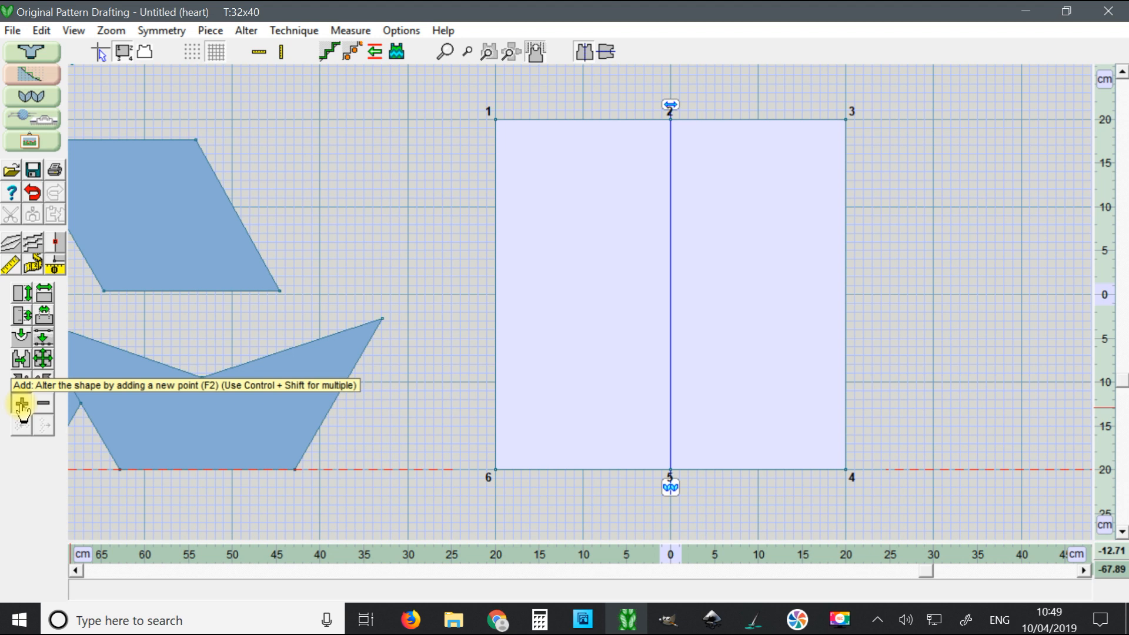
{"action": "left_click", "coordinate": [22, 405]}
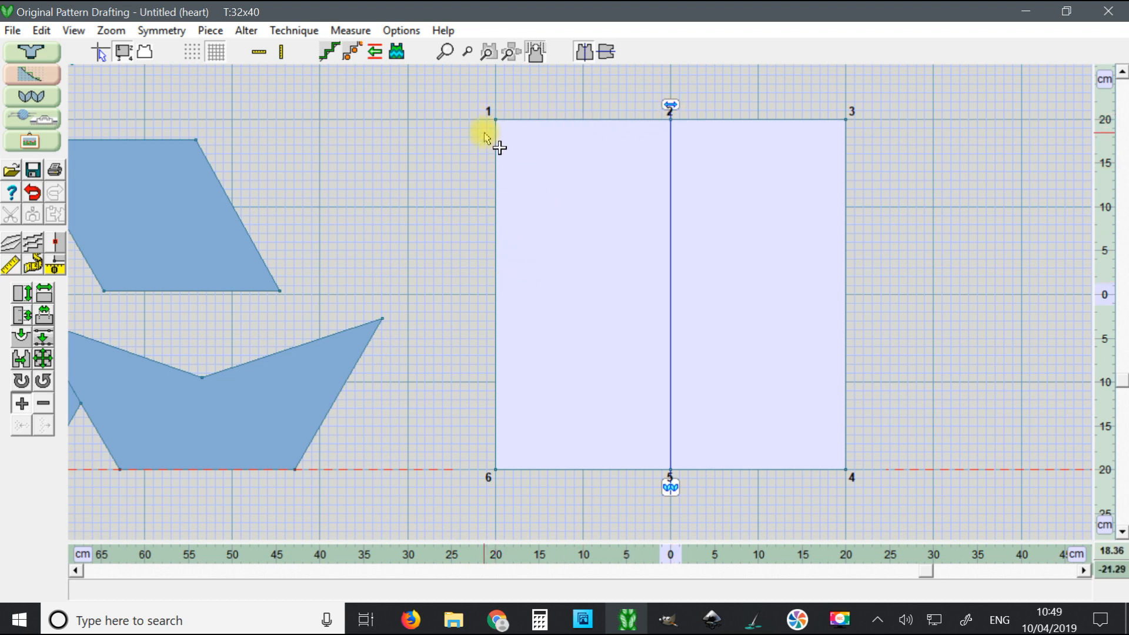
{"action": "left_click", "coordinate": [494, 296]}
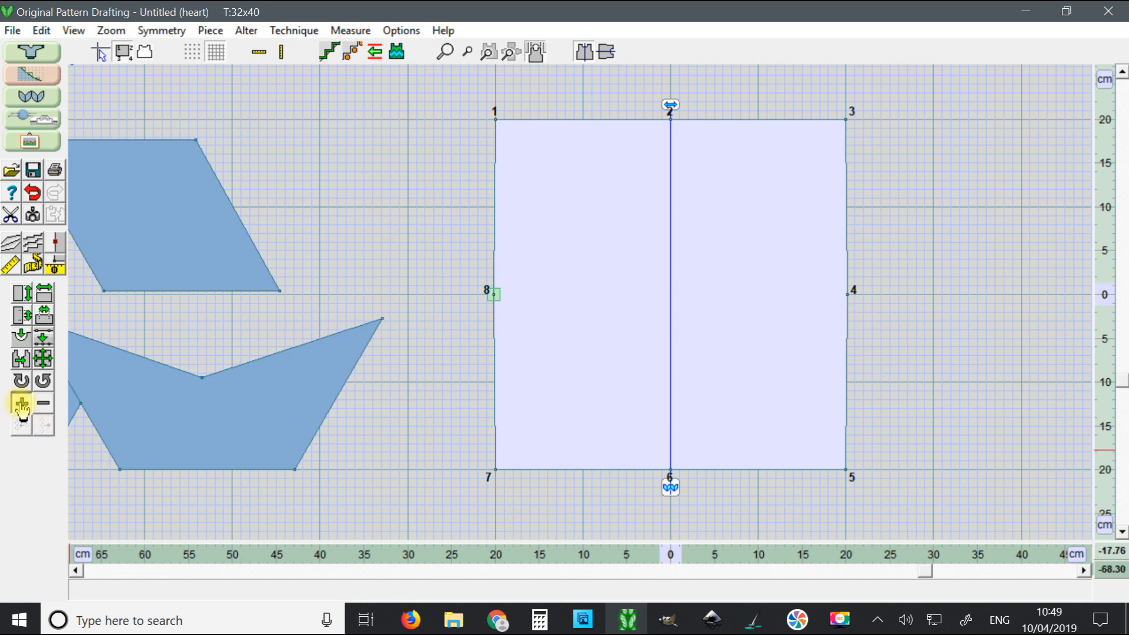
Step: Move the heart's mirrored lower corners inward and up, to about 11.5 cm from the centre line and 9 cm below zero, tapering to the bottom point
{"action": "left_click", "coordinate": [496, 470]}
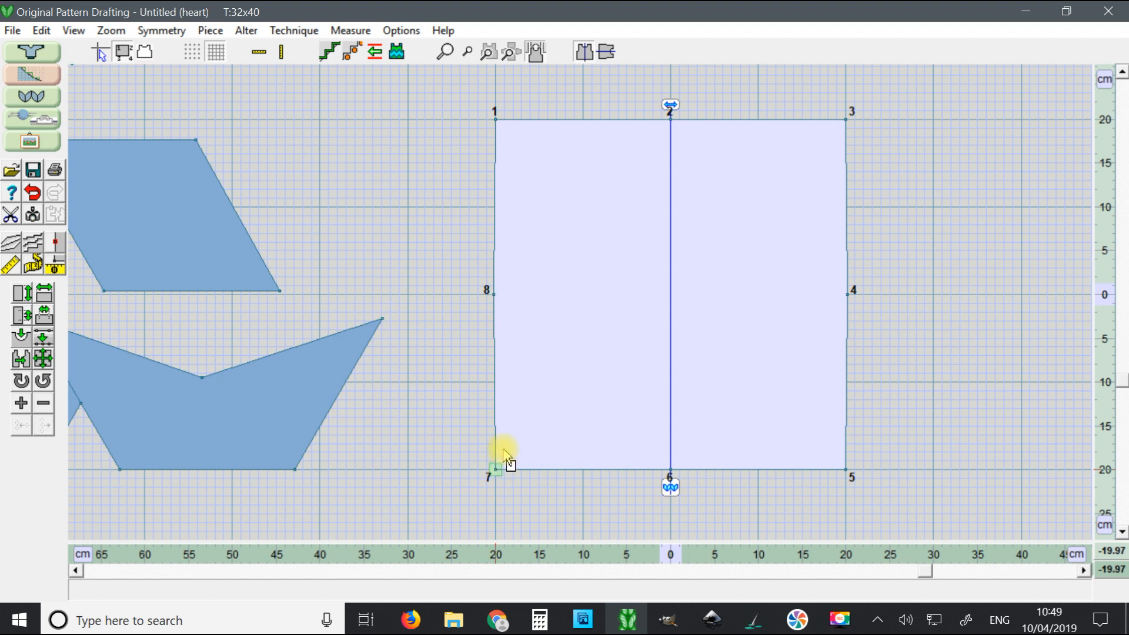
{"action": "left_click", "coordinate": [576, 363]}
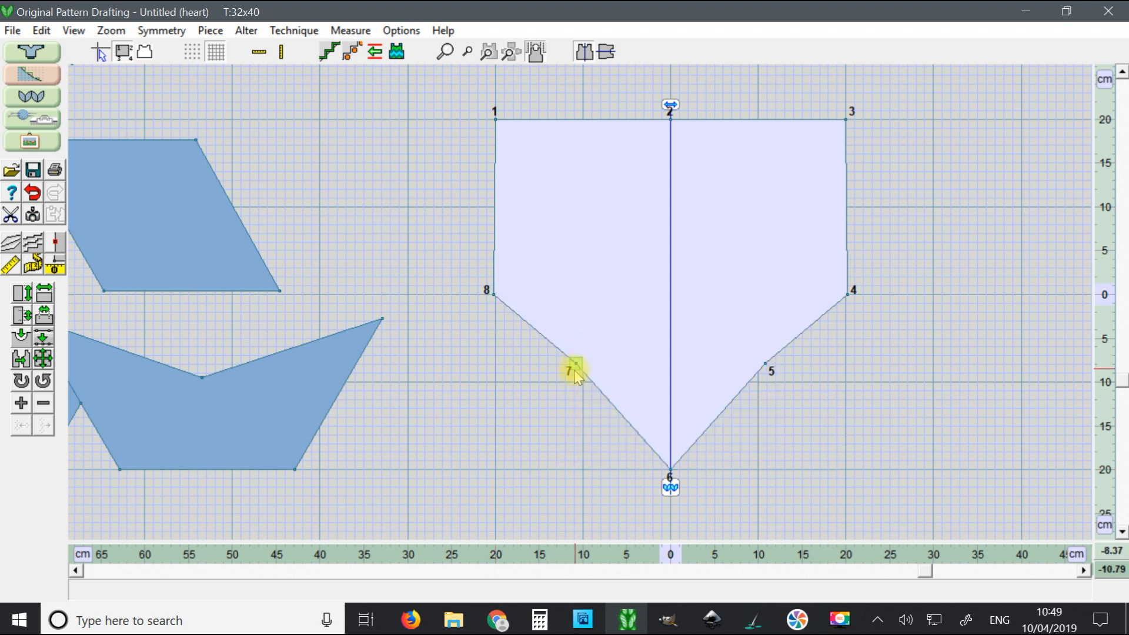
{"action": "left_click", "coordinate": [766, 364]}
{"action": "left_click", "coordinate": [774, 379]}
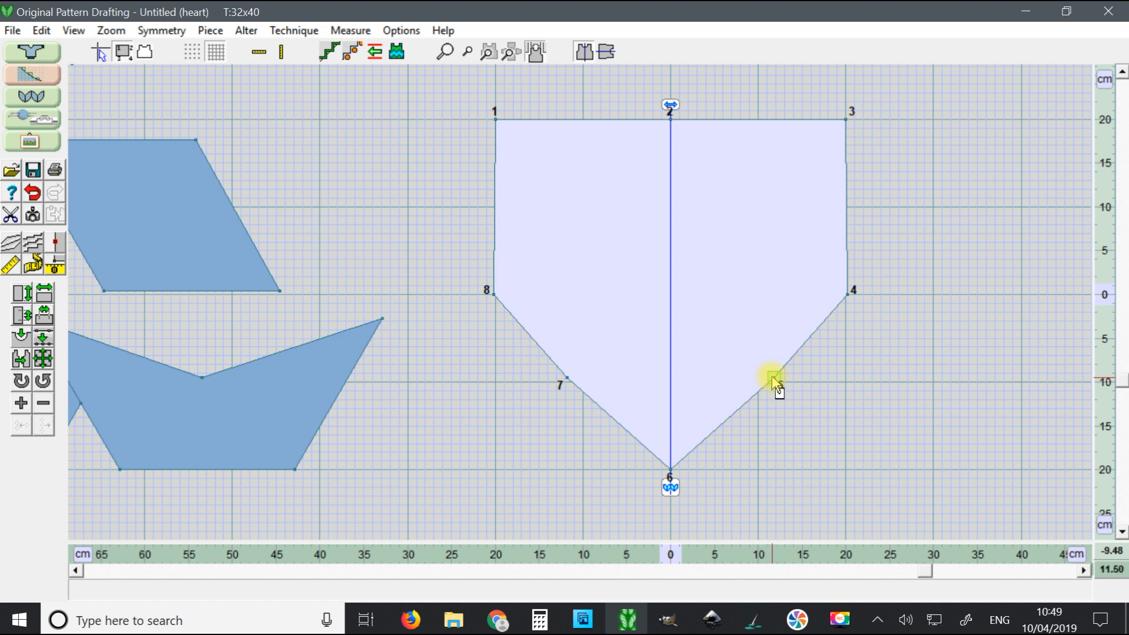
{"action": "left_click", "coordinate": [772, 375]}
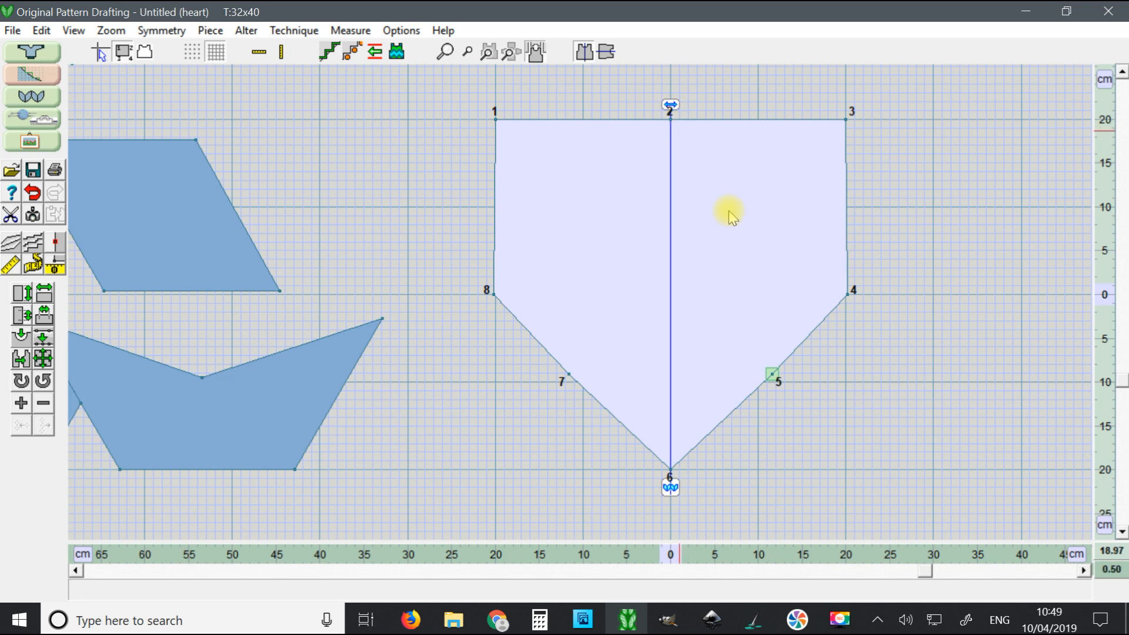
Step: Curve the heart's left side between points 1 and 8 with 2 inserted points and curve type 1, bulging about 3 cm outward
{"action": "scroll", "coordinate": [893, 172], "scroll_direction": "down", "scroll_amount": 2}
{"action": "scroll", "coordinate": [890, 176], "scroll_direction": "up", "scroll_amount": 1}
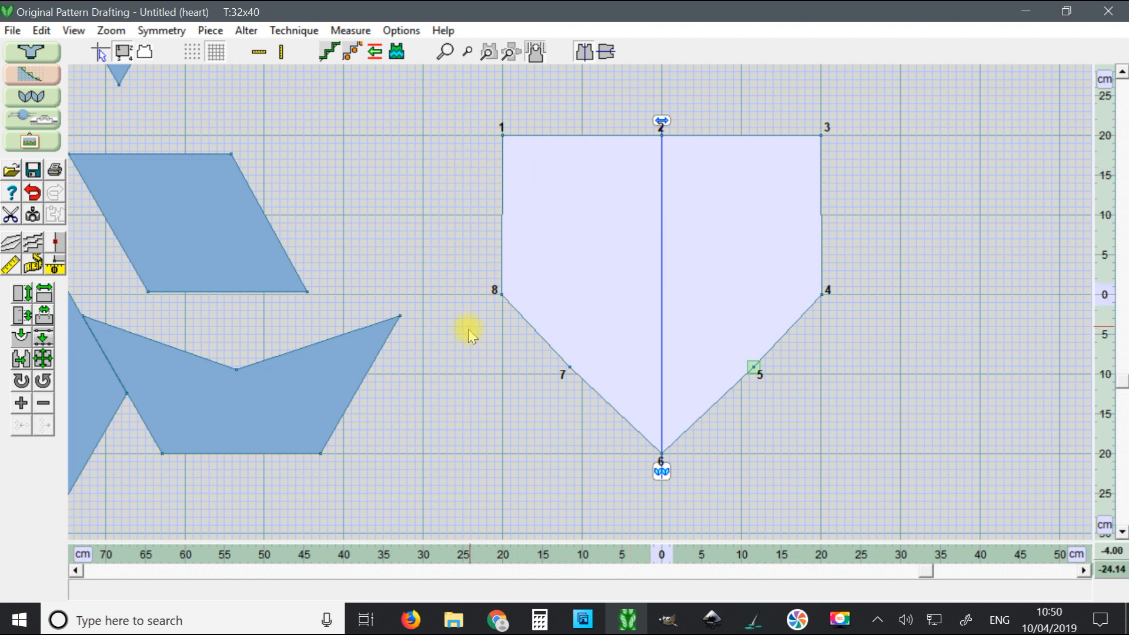
{"action": "left_click", "coordinate": [488, 51]}
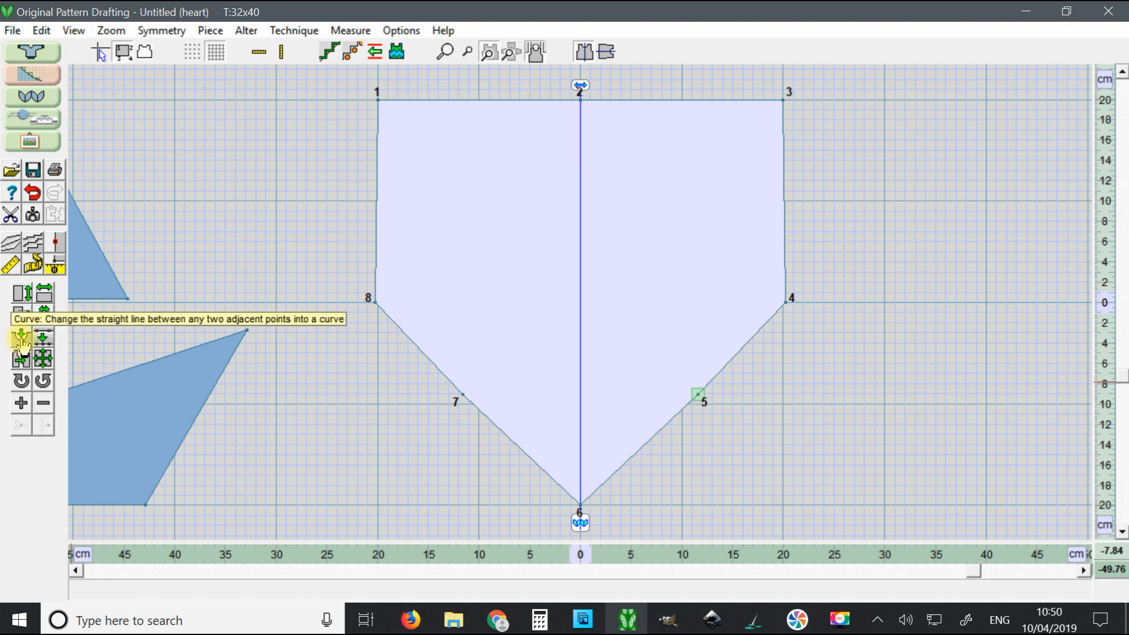
{"action": "left_click", "coordinate": [20, 340]}
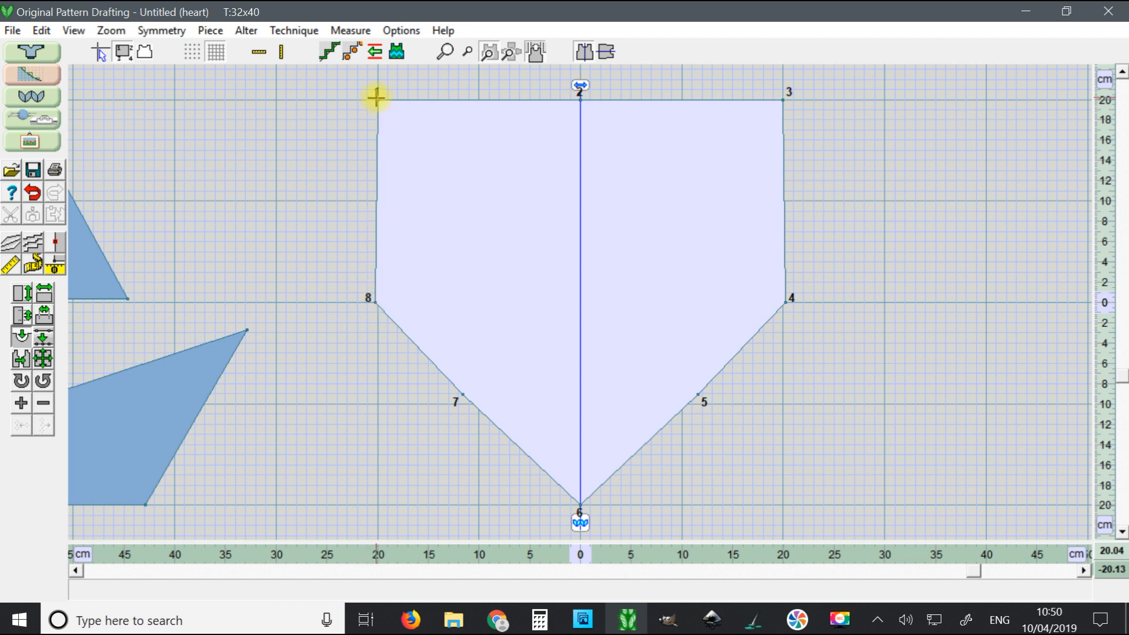
{"action": "left_click", "coordinate": [377, 185]}
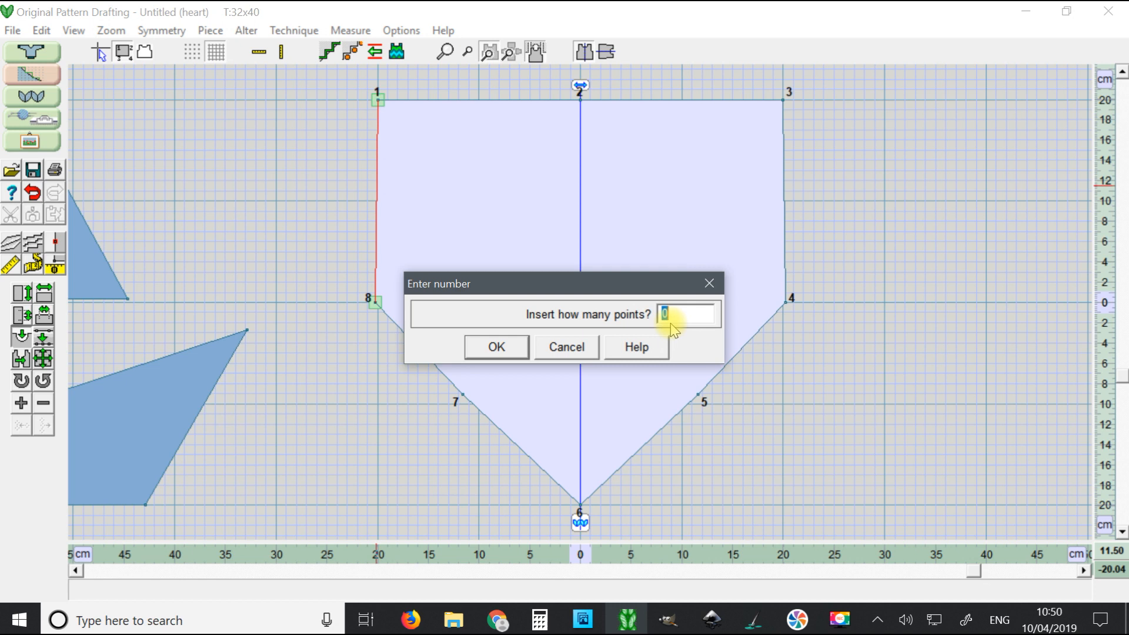
{"action": "type", "text": "2"}
{"action": "left_click", "coordinate": [496, 347]}
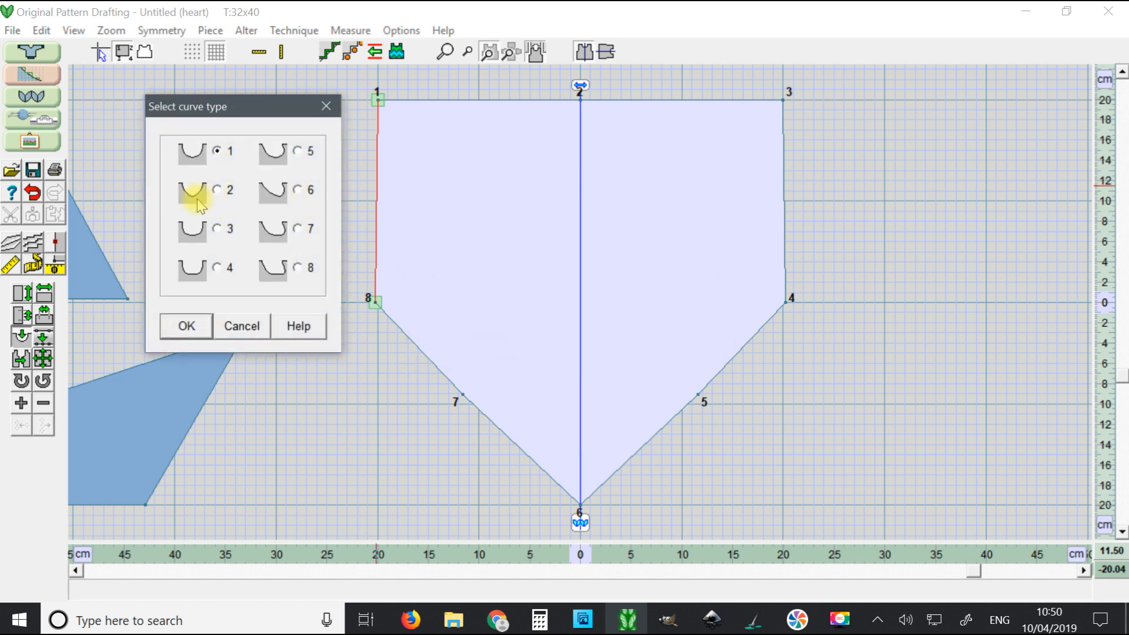
{"action": "left_click_drag", "start_coordinate": [202, 114], "coordinate": [156, 110]}
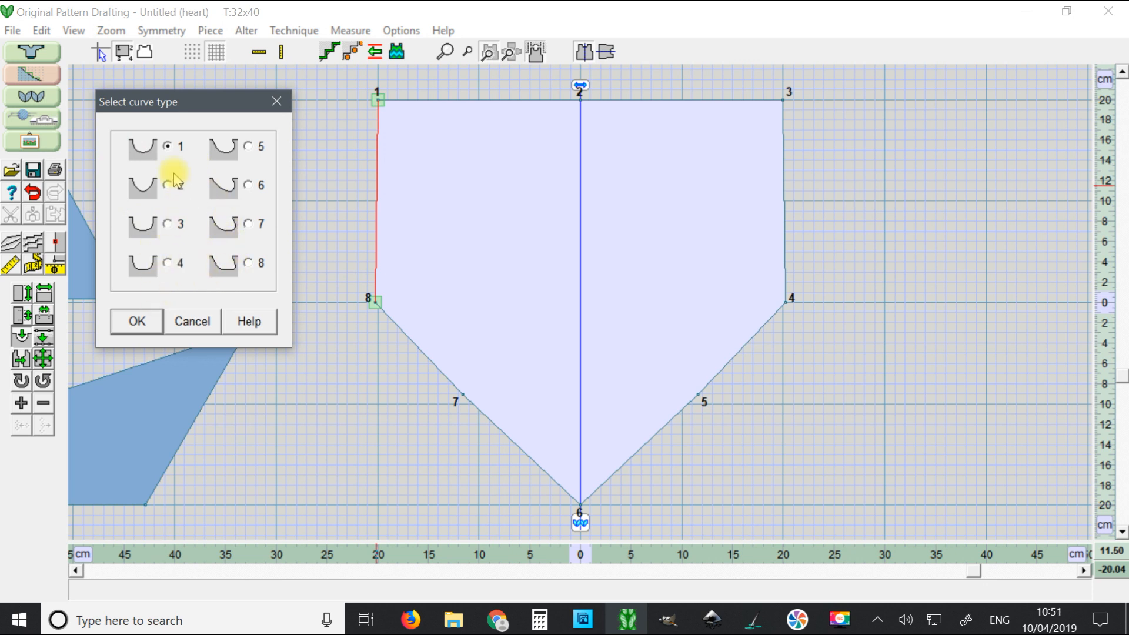
{"action": "left_click", "coordinate": [138, 321]}
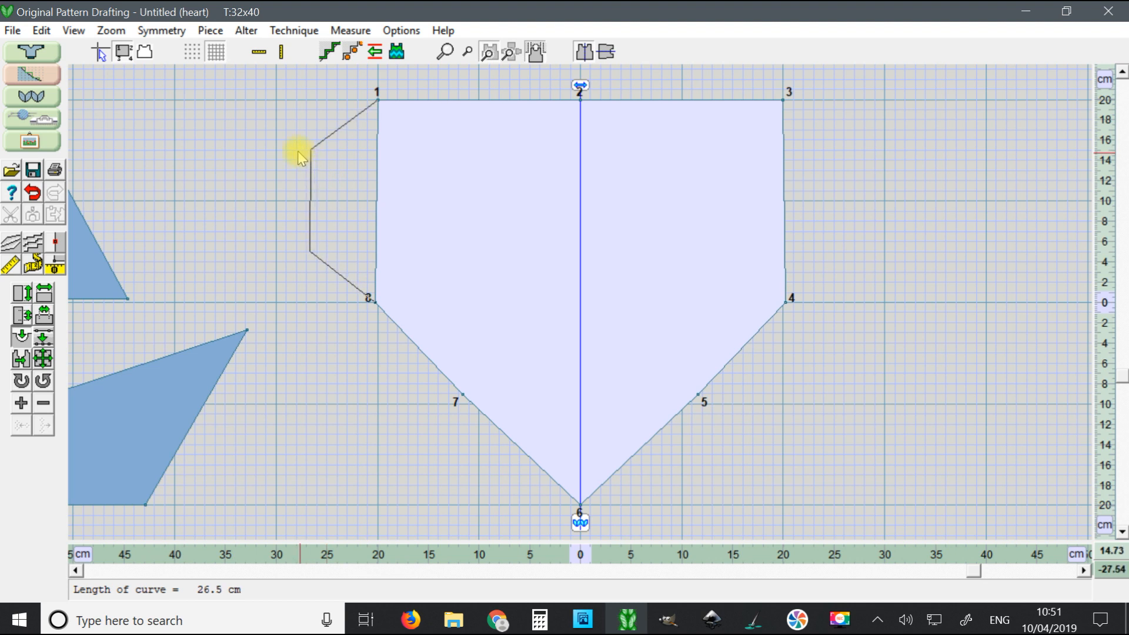
{"action": "left_click", "coordinate": [346, 142]}
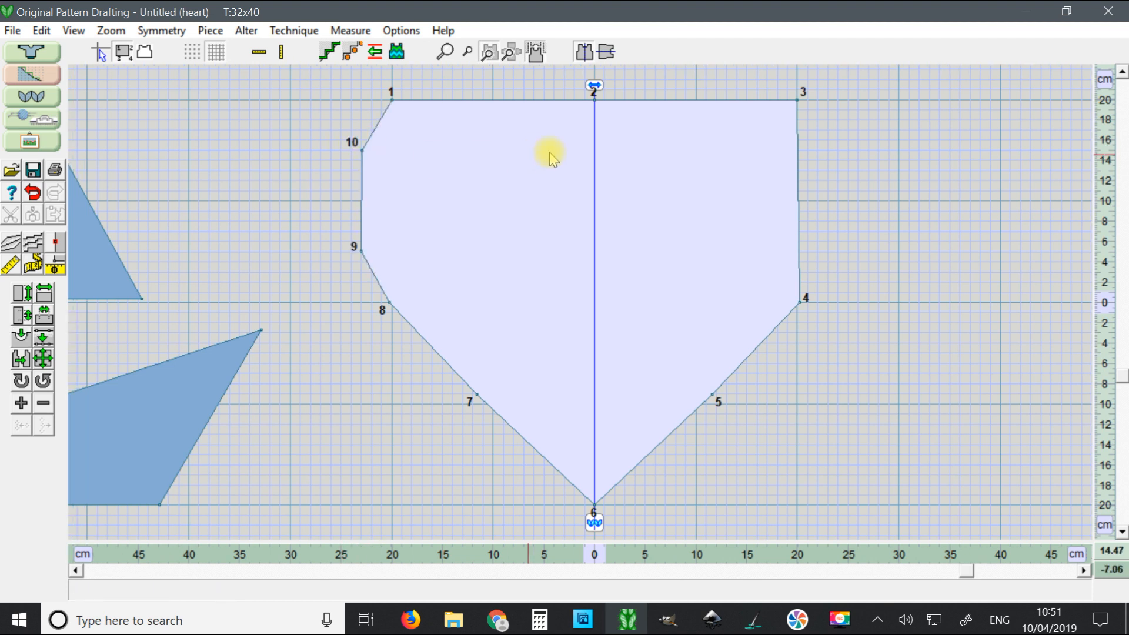
Step: Switch vertical mirroring off and on again, reflecting the curved side's points from left to right
{"action": "left_click", "coordinate": [584, 51]}
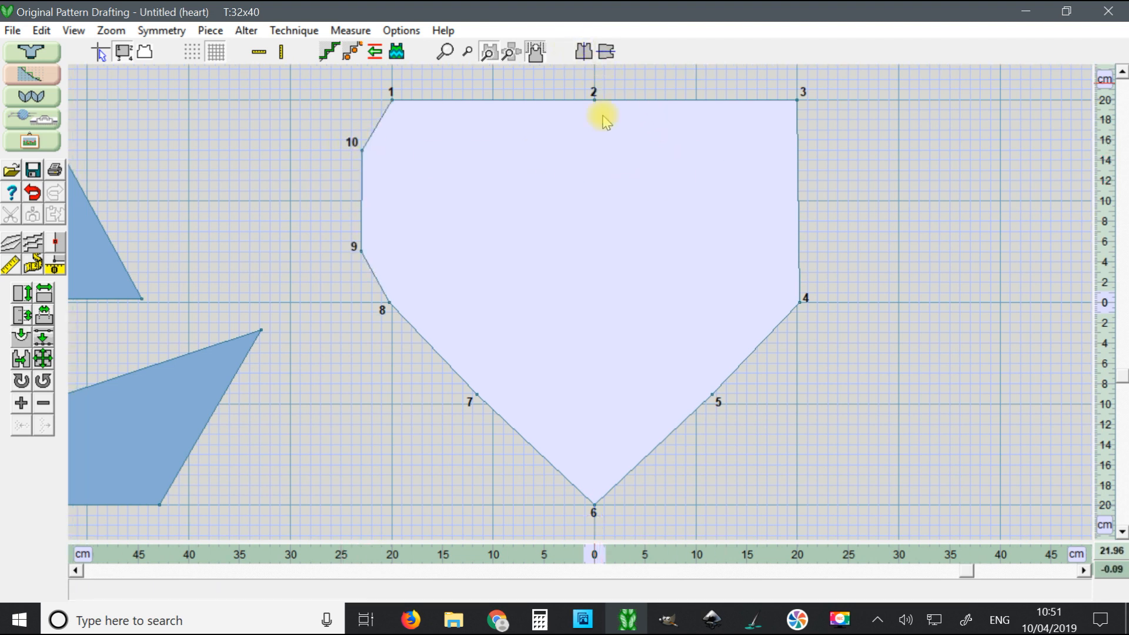
{"action": "left_click", "coordinate": [584, 52]}
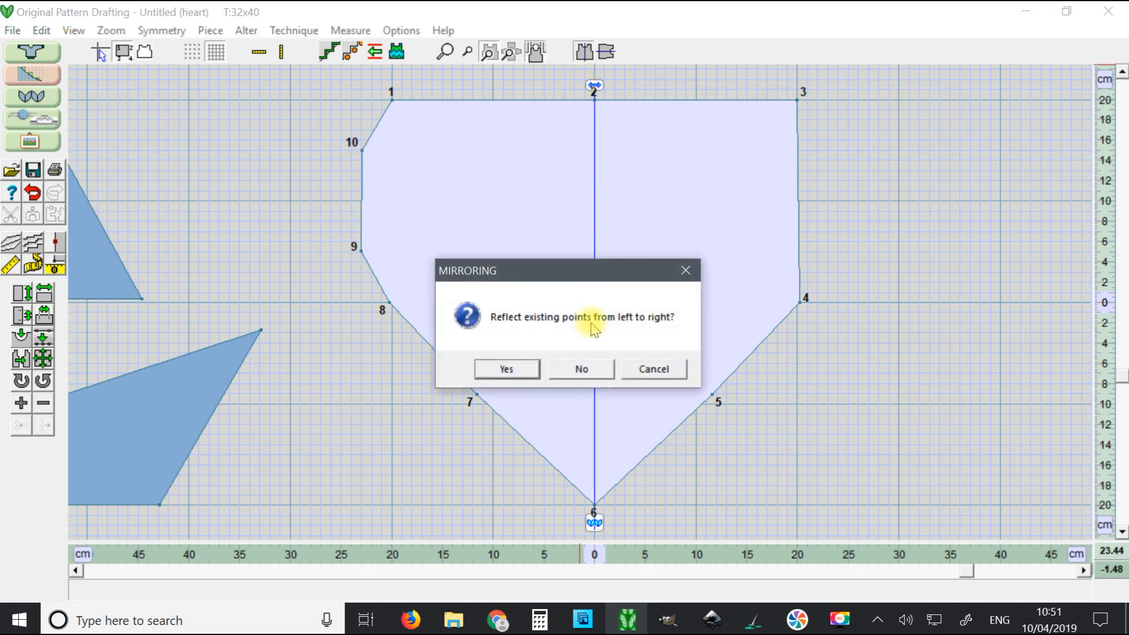
{"action": "left_click", "coordinate": [507, 369]}
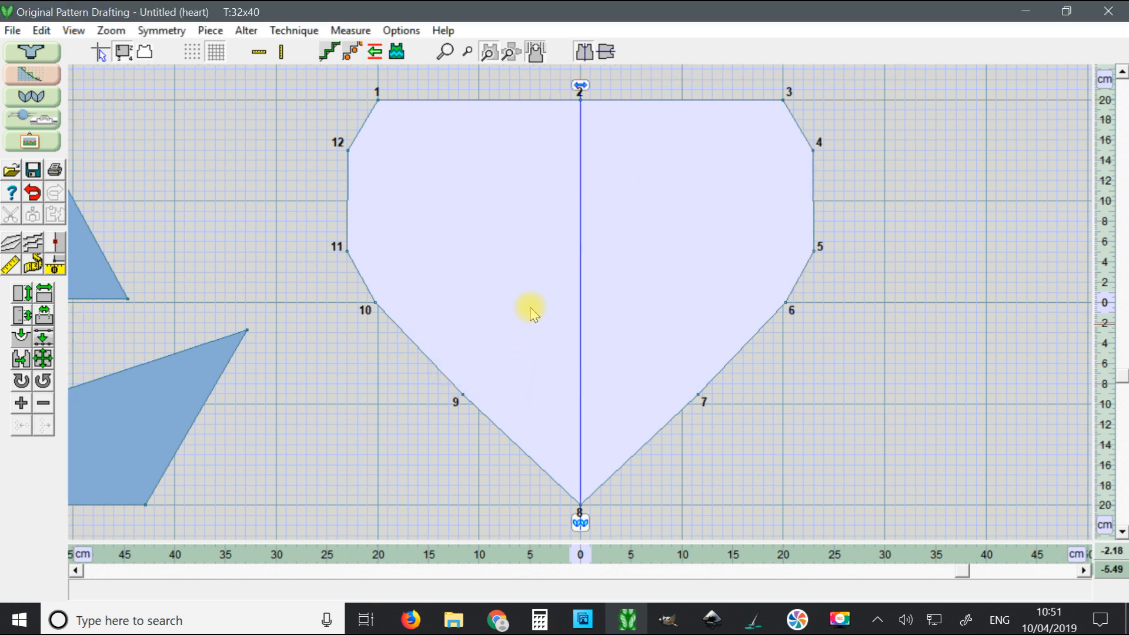
Step: Curve the heart's upper edge between points 1 and 2 with 2 inserted points and curve type 1, bulging about 3 cm upward
{"action": "scroll", "coordinate": [922, 167], "scroll_direction": "up", "scroll_amount": 2}
{"action": "scroll", "coordinate": [891, 203], "scroll_direction": "down", "scroll_amount": 5}
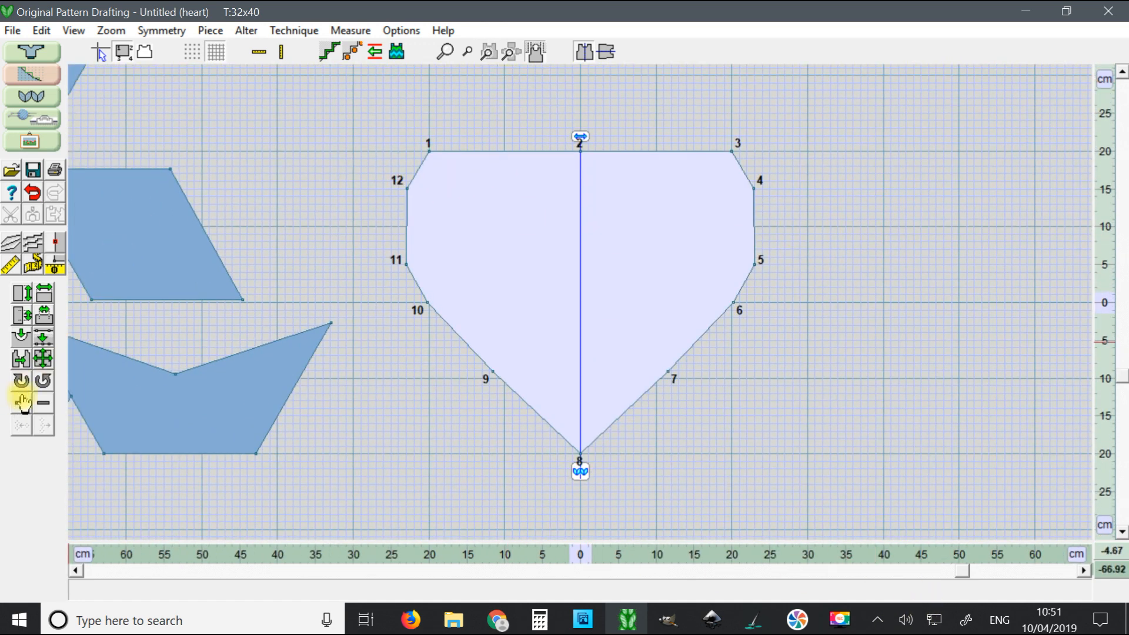
{"action": "left_click", "coordinate": [21, 336]}
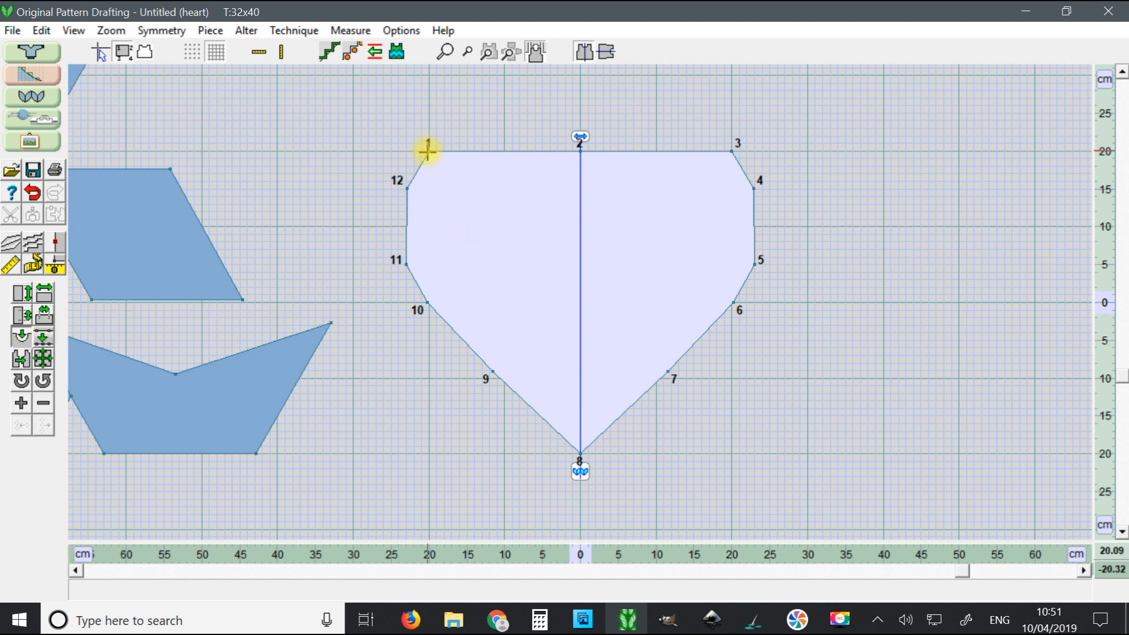
{"action": "left_click", "coordinate": [504, 151]}
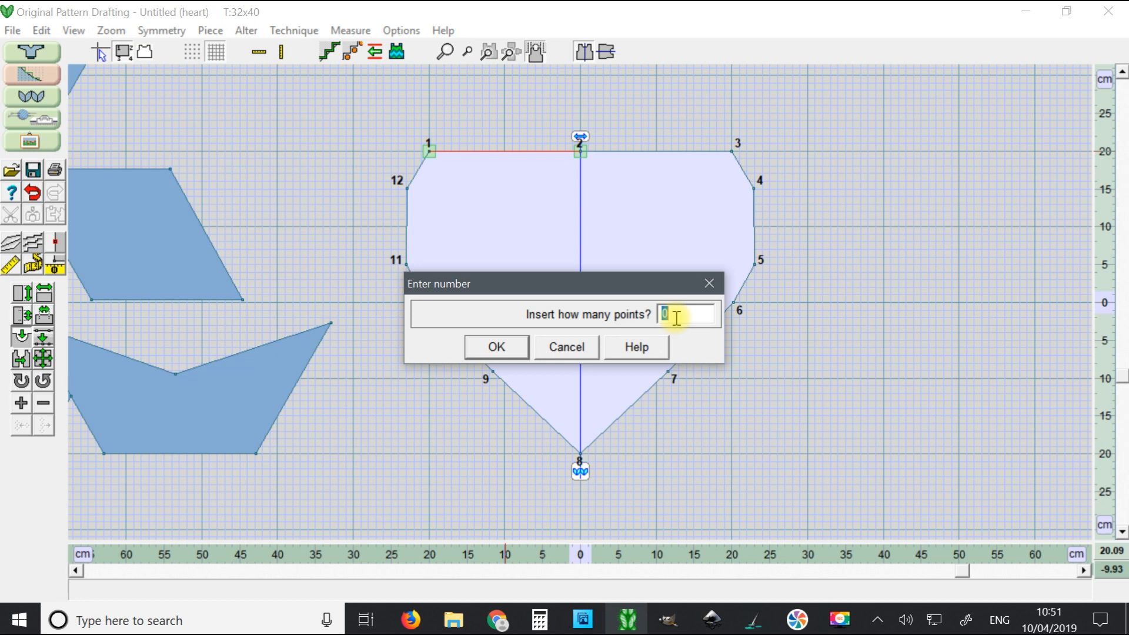
{"action": "type", "text": "2"}
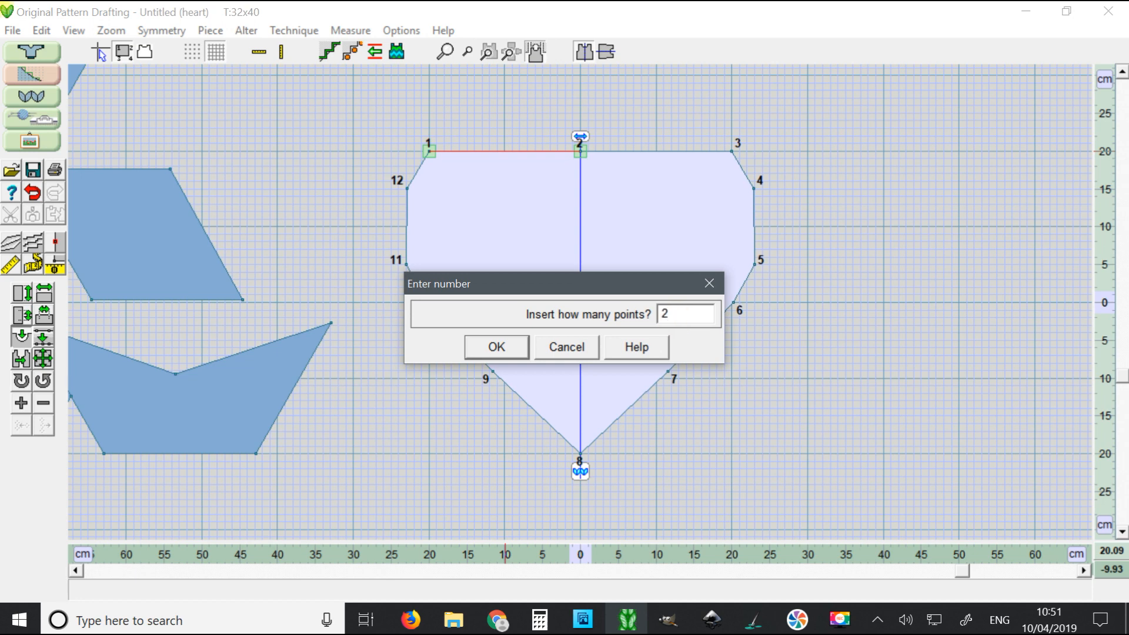
{"action": "left_click", "coordinate": [496, 347]}
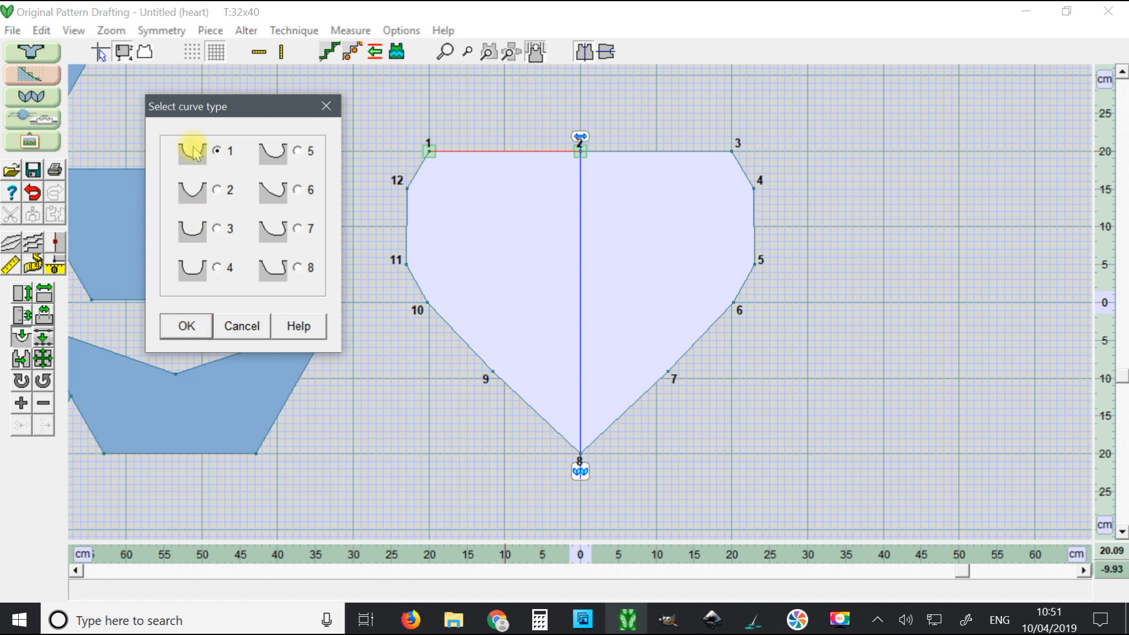
{"action": "left_click", "coordinate": [187, 325]}
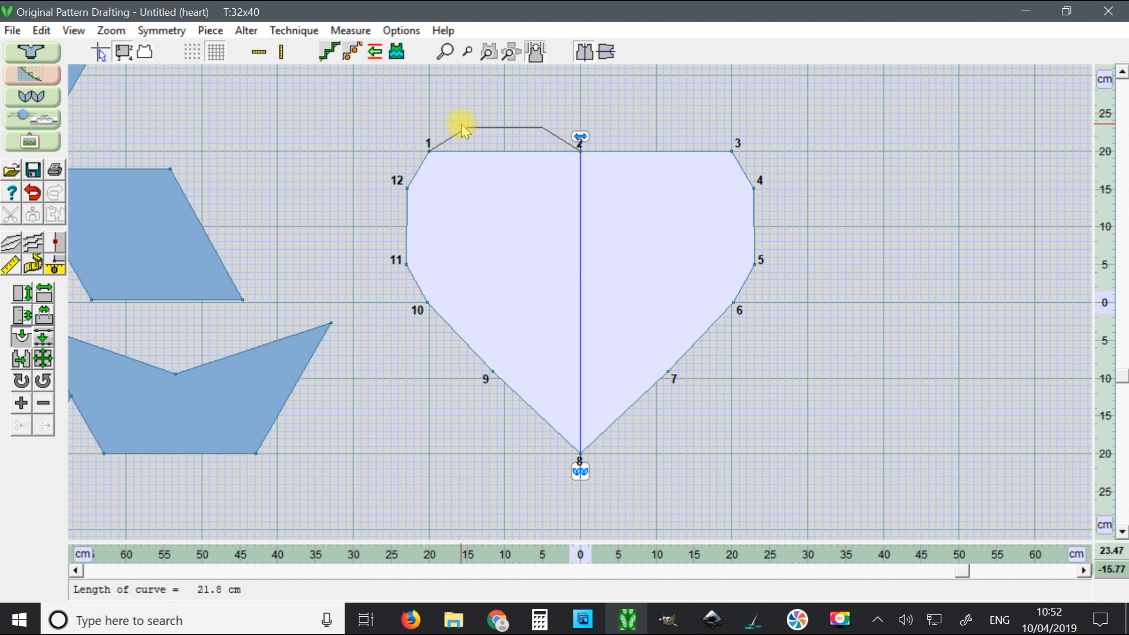
{"action": "left_click", "coordinate": [461, 125]}
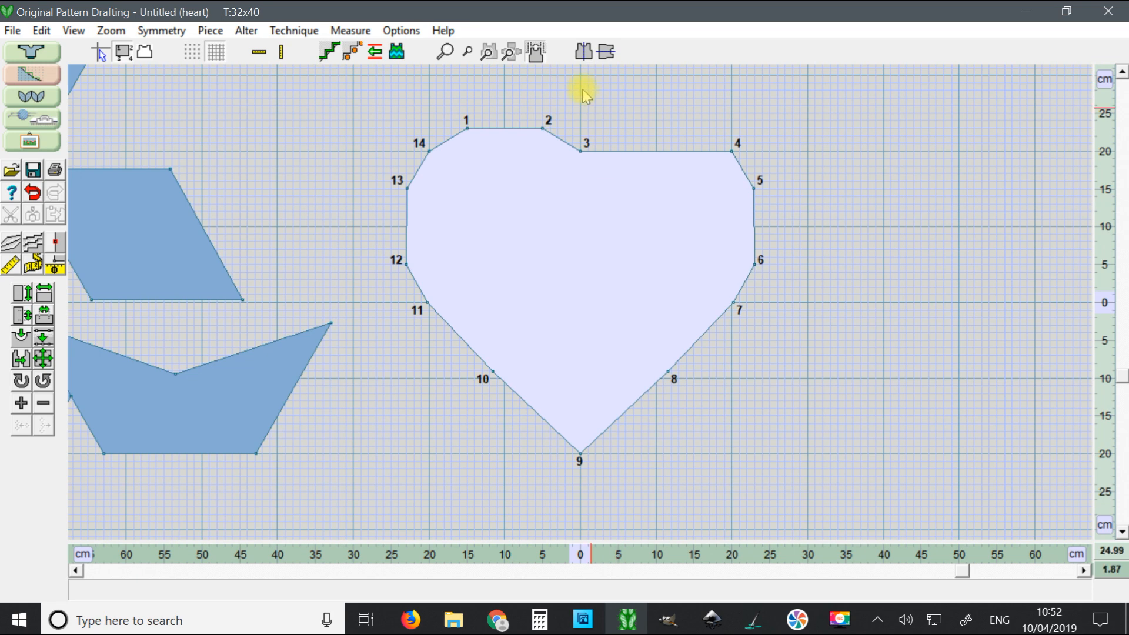
Step: Turn vertical mirroring back on and reflect the upper curve from left to right to complete the heart
{"action": "left_click", "coordinate": [583, 52]}
{"action": "left_click", "coordinate": [501, 370]}
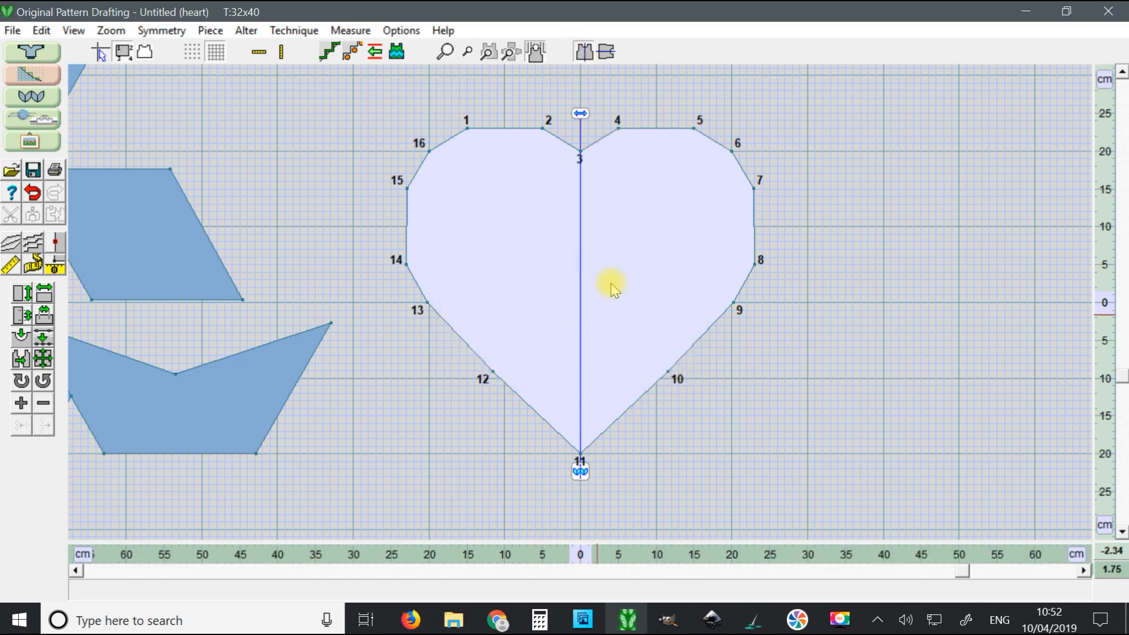
{"action": "scroll", "coordinate": [669, 233], "scroll_direction": "down", "scroll_amount": 2}
{"action": "scroll", "coordinate": [672, 232], "scroll_direction": "up", "scroll_amount": 1}
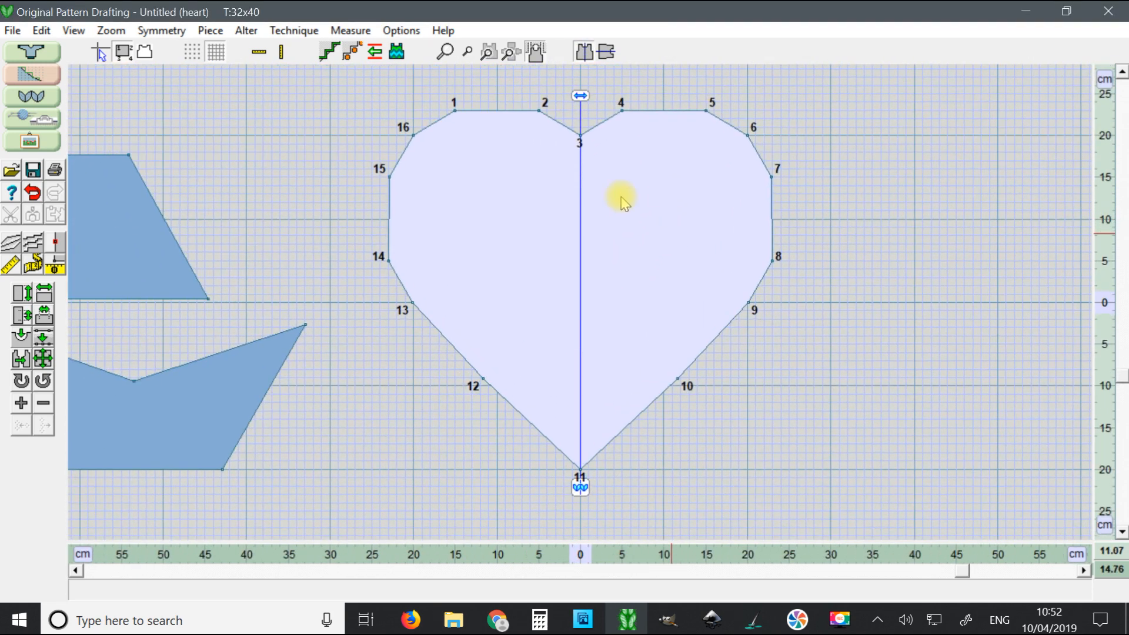
{"action": "left_click", "coordinate": [485, 54]}
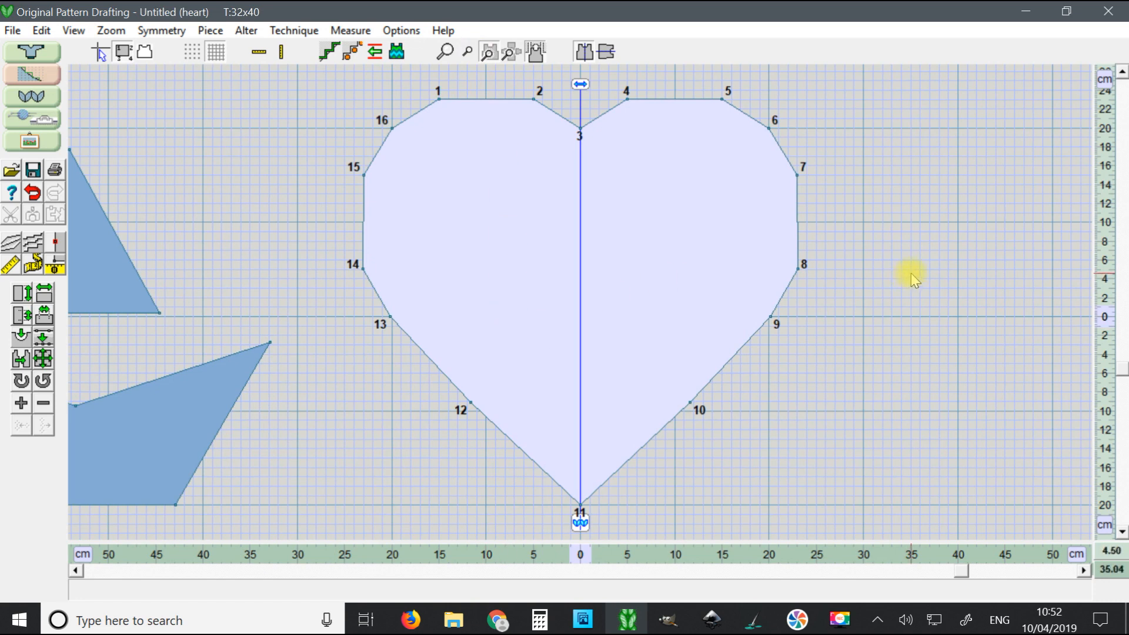
{"action": "scroll", "coordinate": [597, 252], "scroll_direction": "down", "scroll_amount": 4}
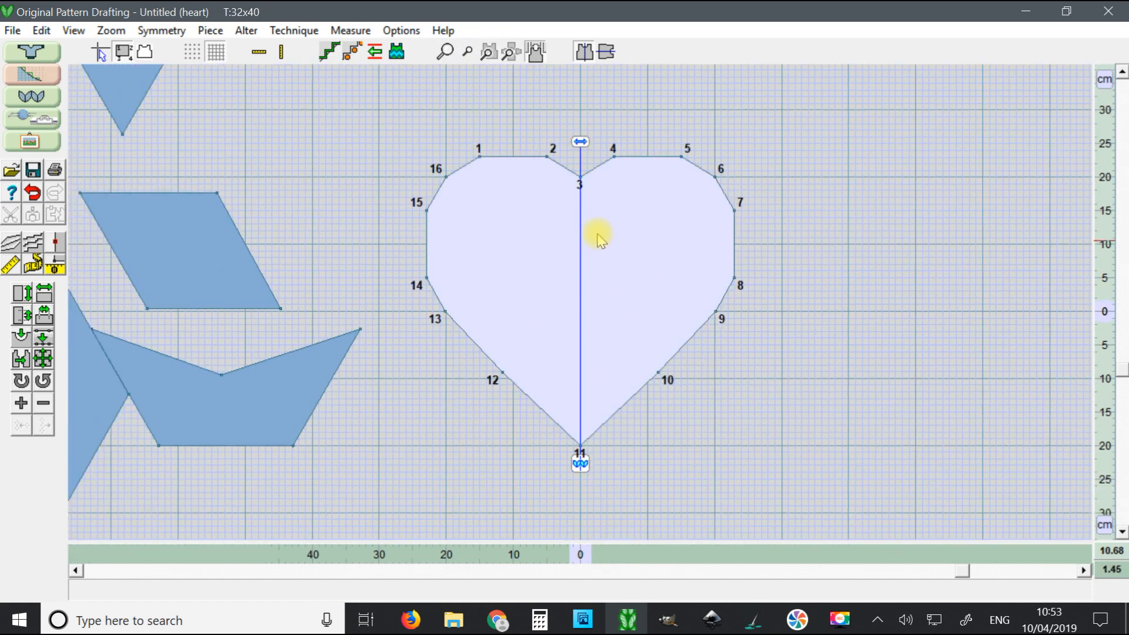
Step: Show all pattern pieces and move the heart up and left, above the parallelogram and beside the upper rhombus
{"action": "scroll", "coordinate": [577, 249], "scroll_direction": "down", "scroll_amount": 2}
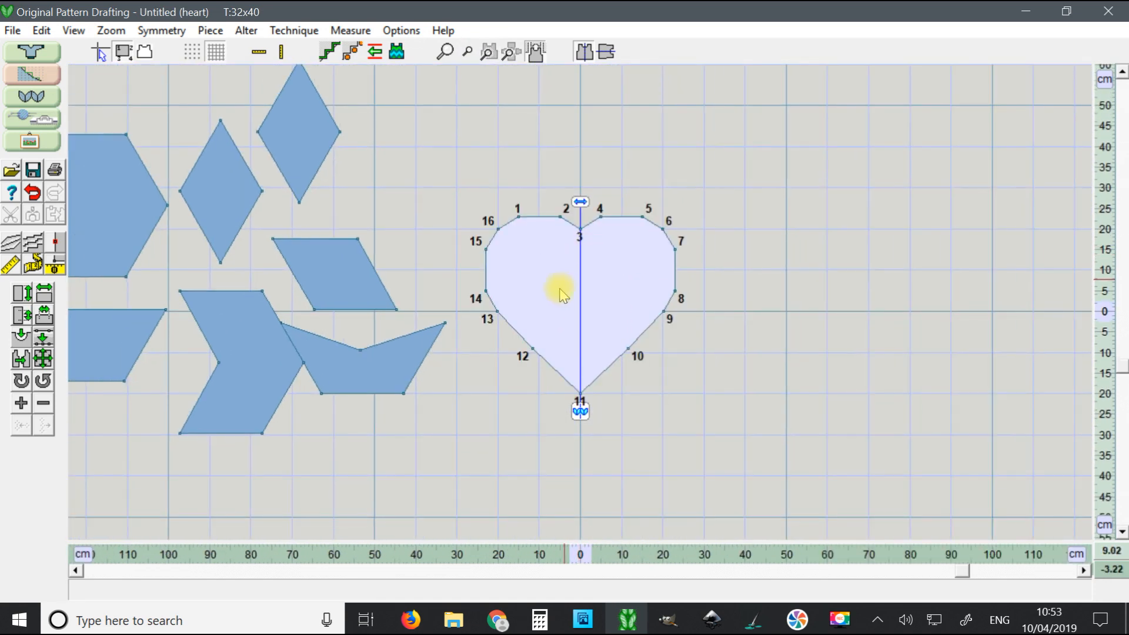
{"action": "scroll", "coordinate": [588, 276], "scroll_direction": "up", "scroll_amount": 3}
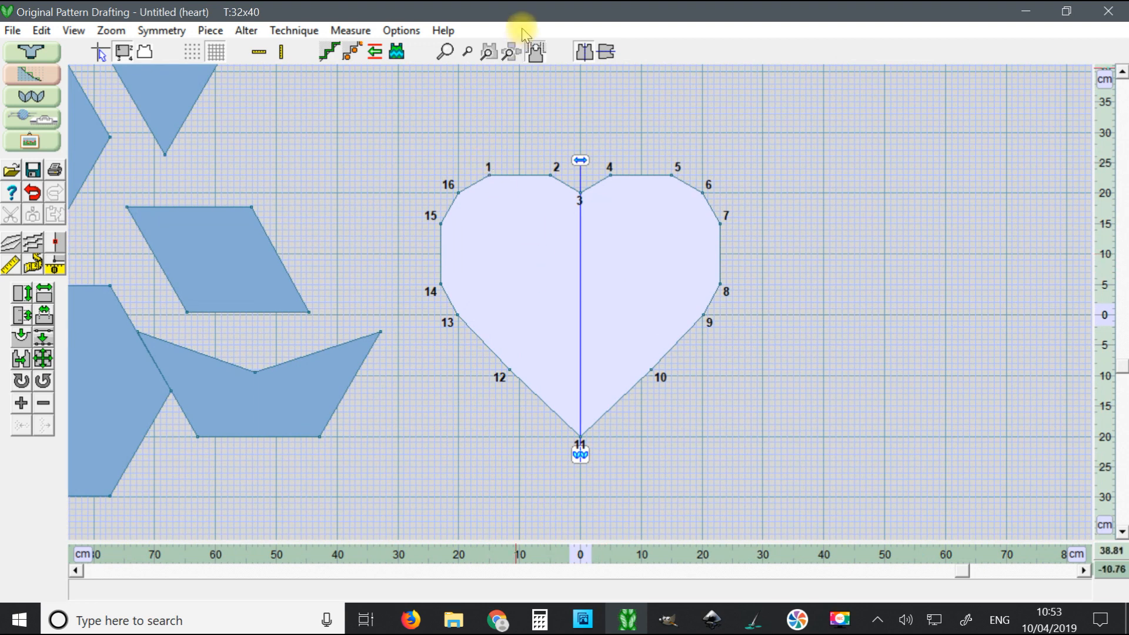
{"action": "left_click", "coordinate": [511, 52]}
{"action": "left_click_drag", "start_coordinate": [874, 318], "coordinate": [761, 144]}
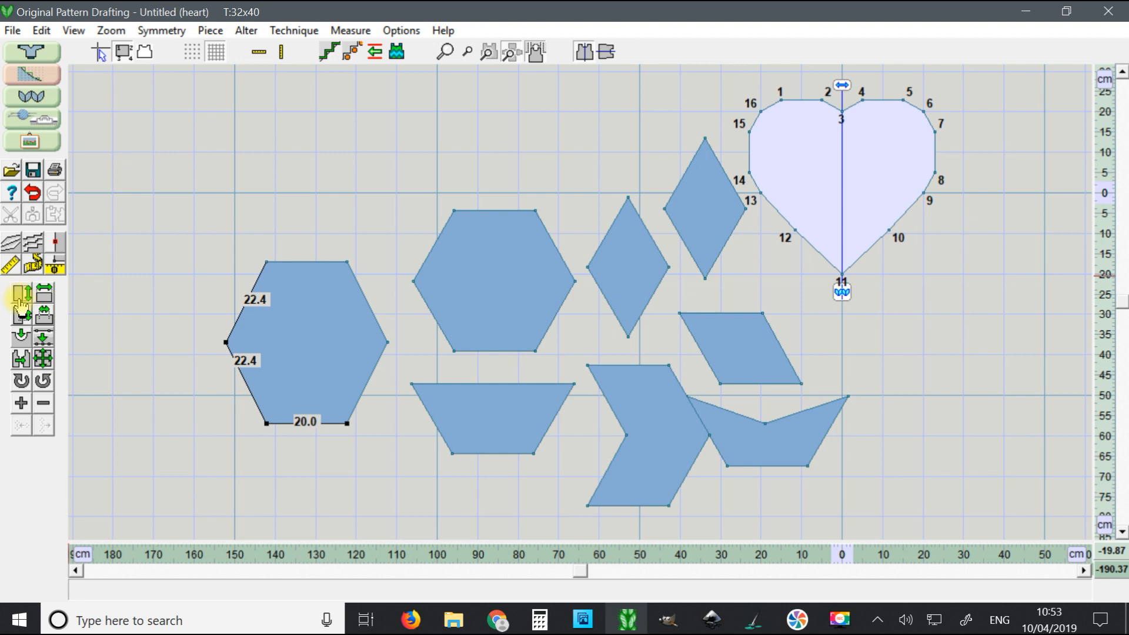
Step: Start a new block piece named "rectangle" and fit it to the view
{"action": "left_click", "coordinate": [210, 32]}
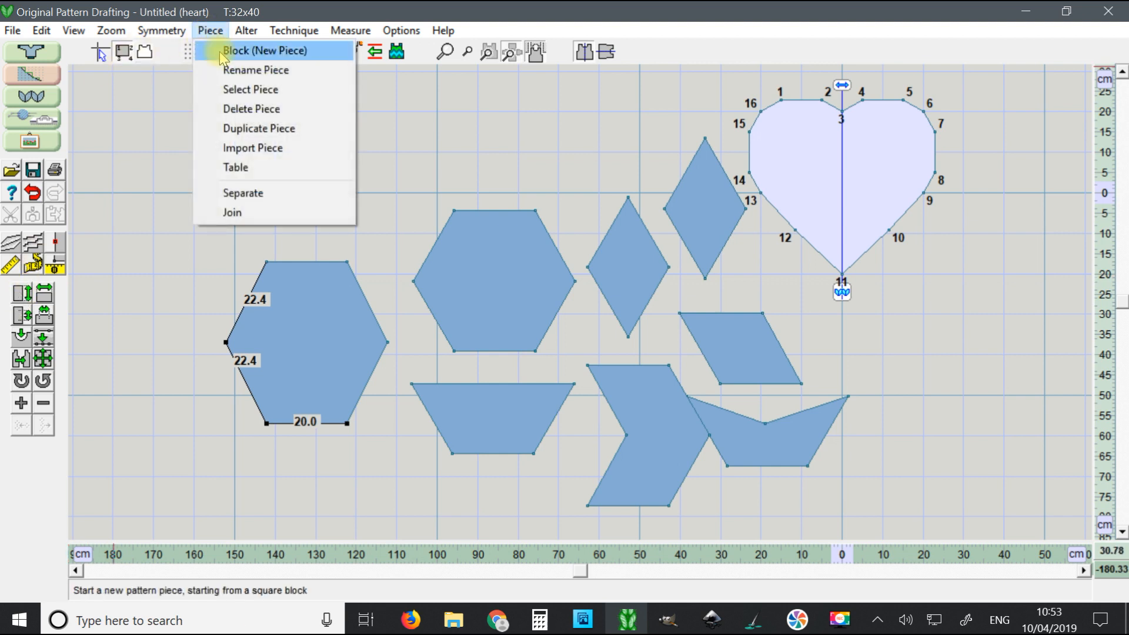
{"action": "left_click", "coordinate": [227, 52]}
{"action": "type", "text": "rectangle"}
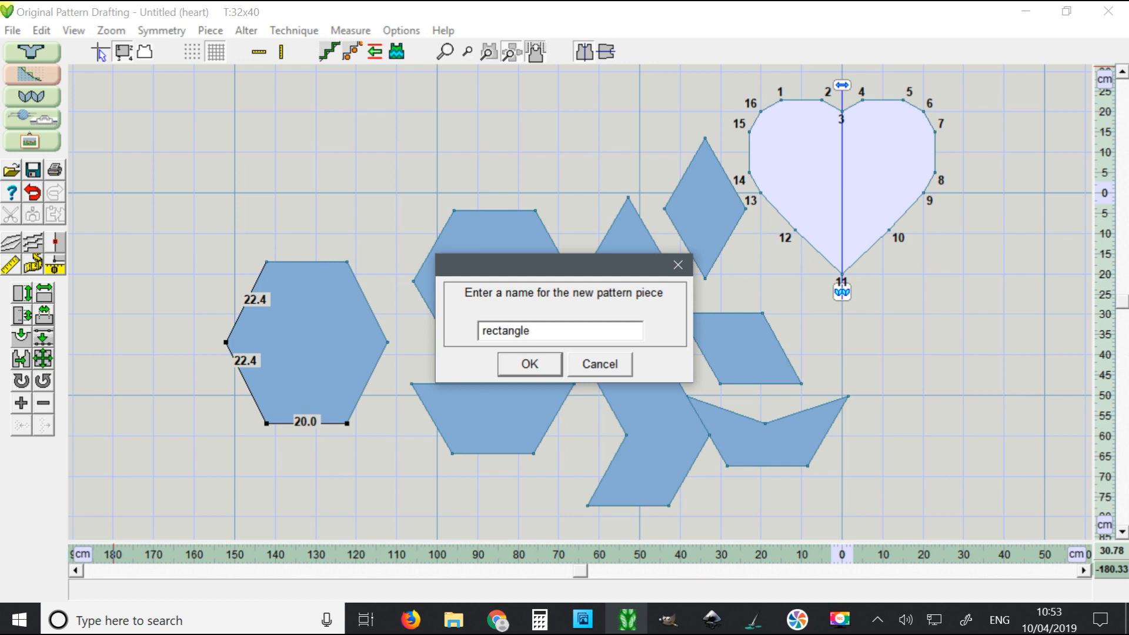
{"action": "left_click", "coordinate": [518, 365]}
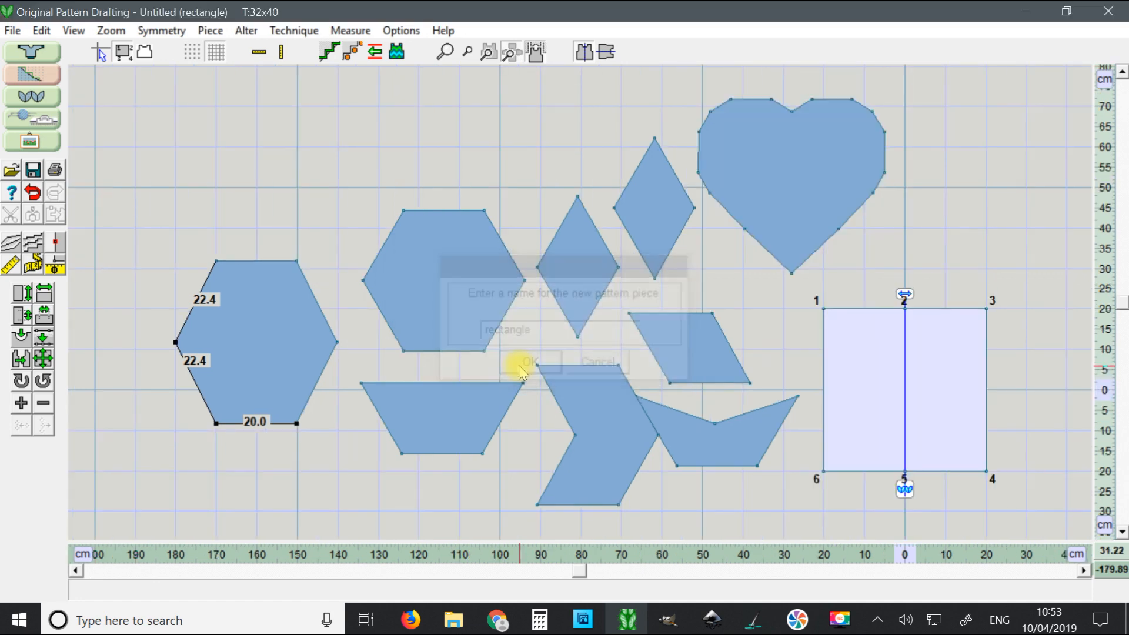
{"action": "left_click", "coordinate": [491, 52]}
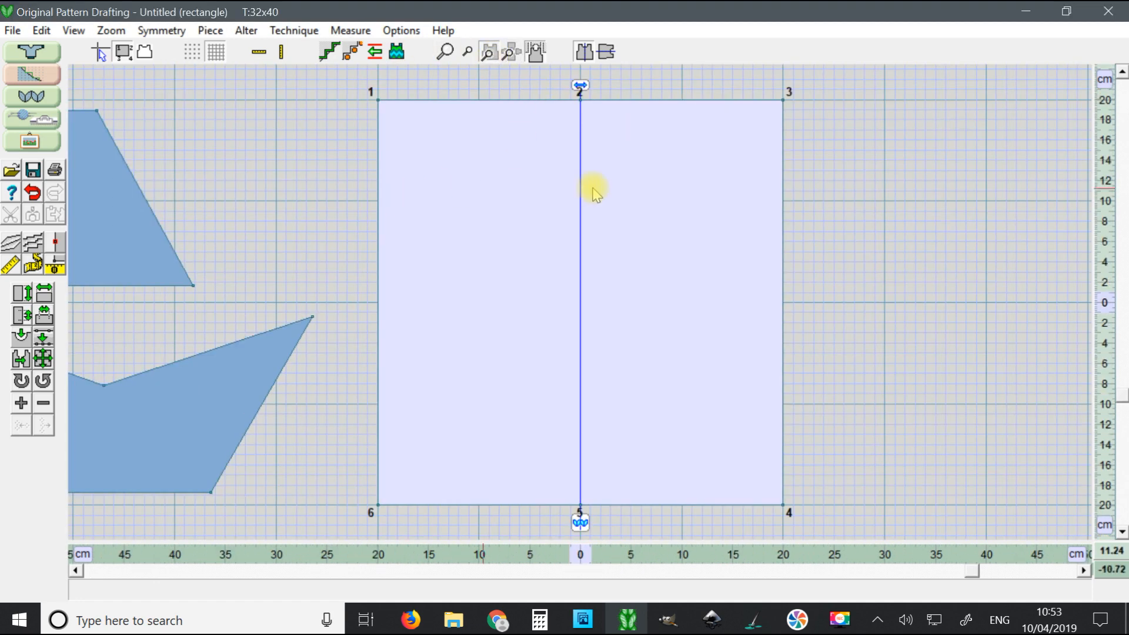
{"action": "left_click", "coordinate": [22, 302]}
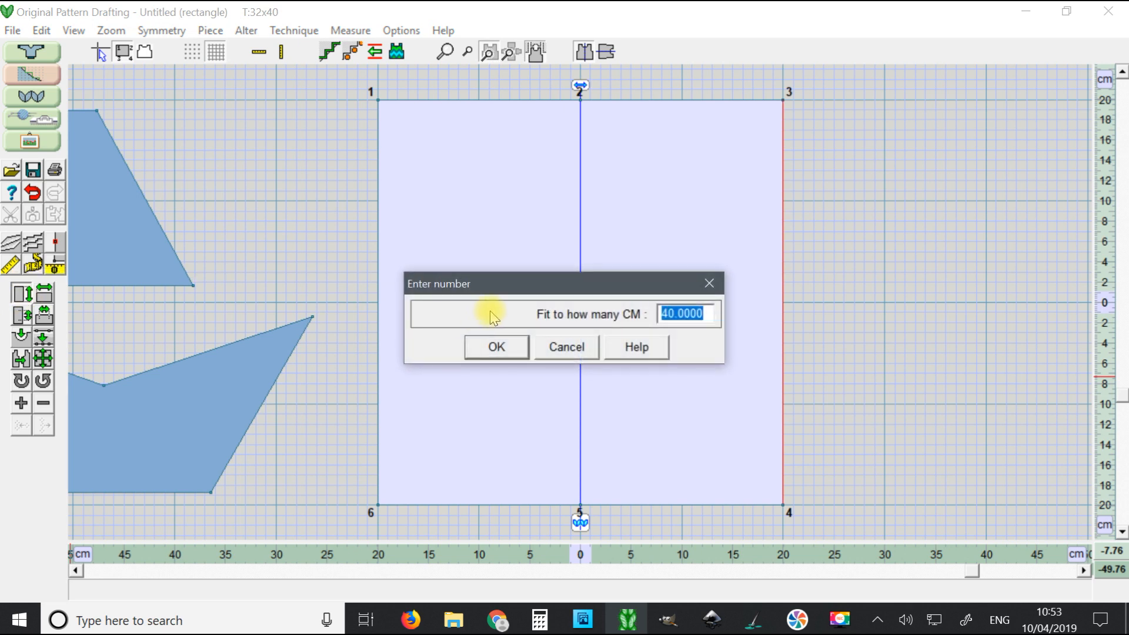
{"action": "type", "text": "20"}
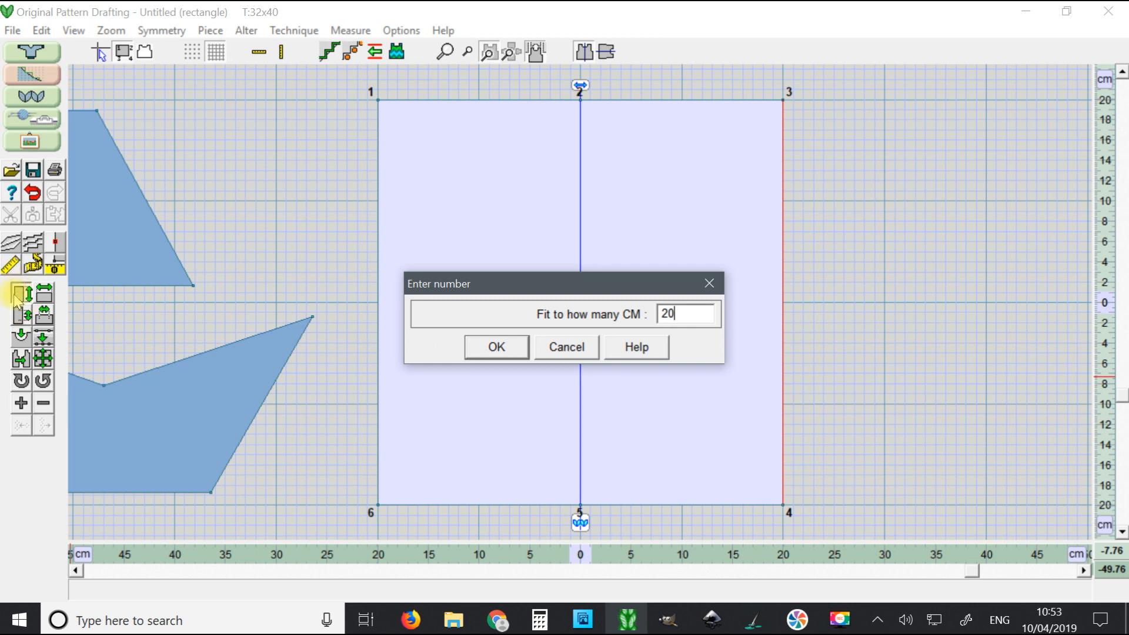
{"action": "left_click", "coordinate": [486, 349]}
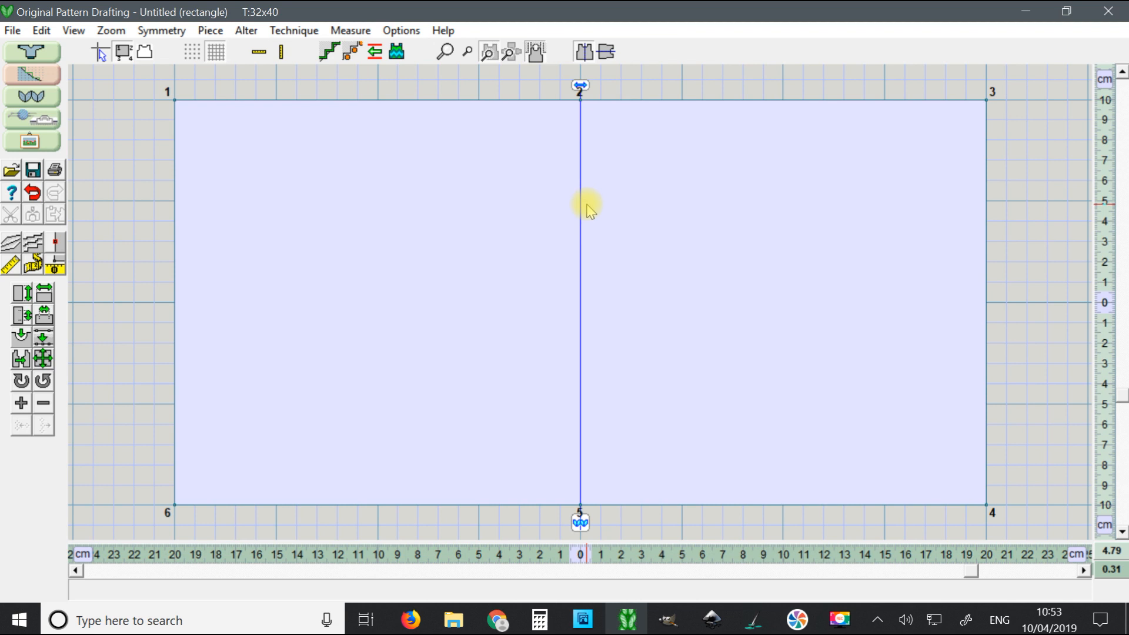
{"action": "left_click", "coordinate": [34, 193]}
Step: Set the rectangle block's height to 20 cm and its width to 10 cm
{"action": "left_click", "coordinate": [21, 293]}
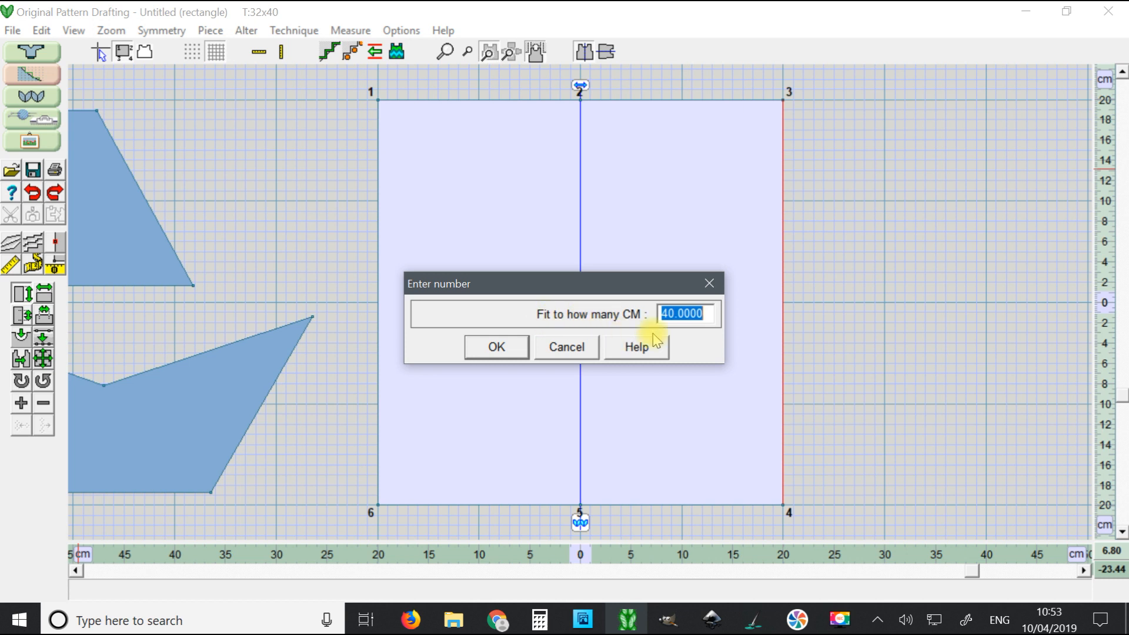
{"action": "type", "text": "20"}
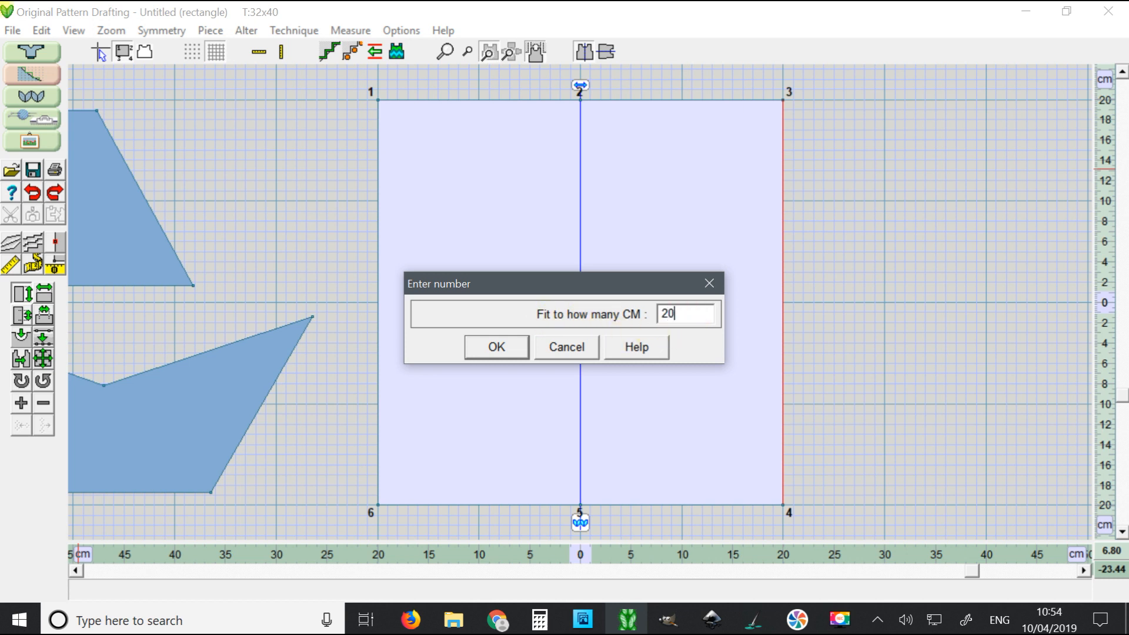
{"action": "left_click", "coordinate": [500, 347]}
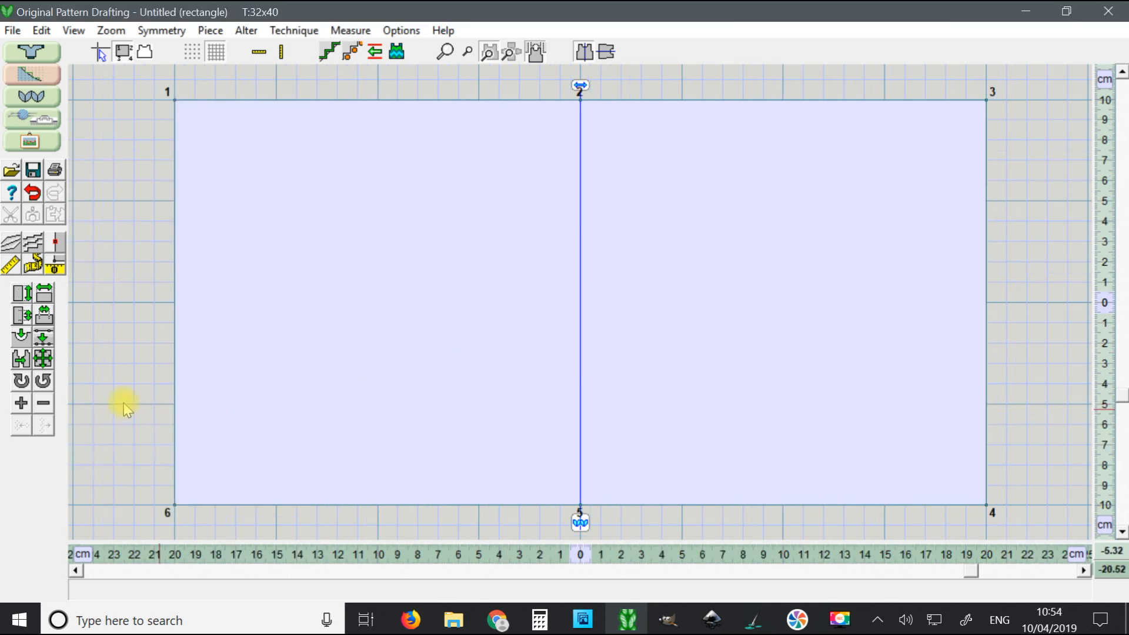
{"action": "left_click", "coordinate": [44, 294]}
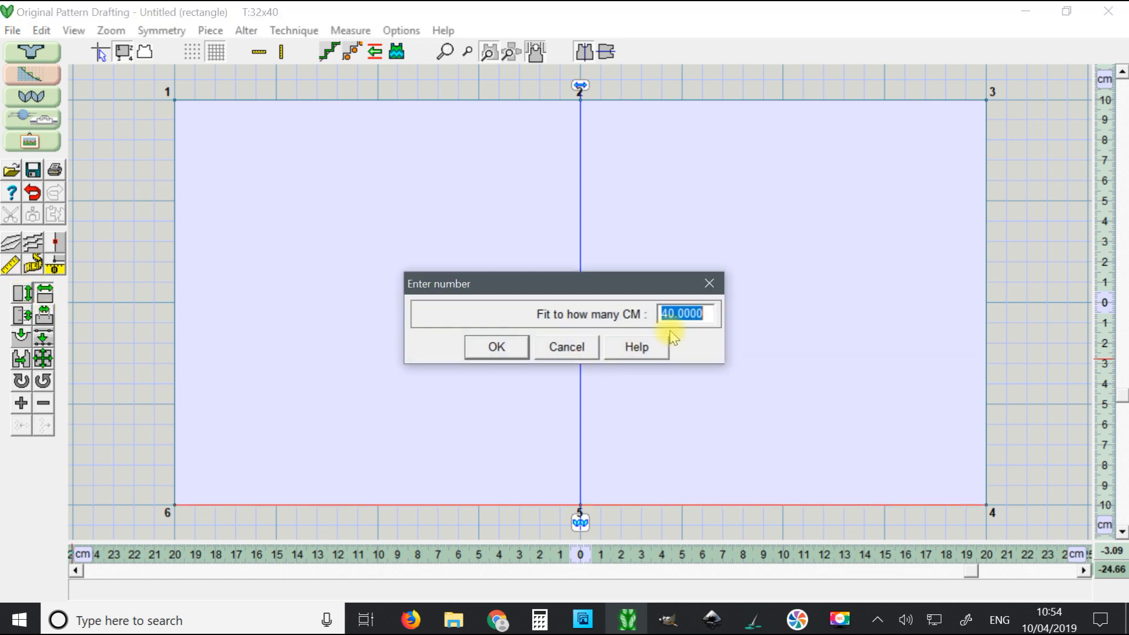
{"action": "type", "text": "10"}
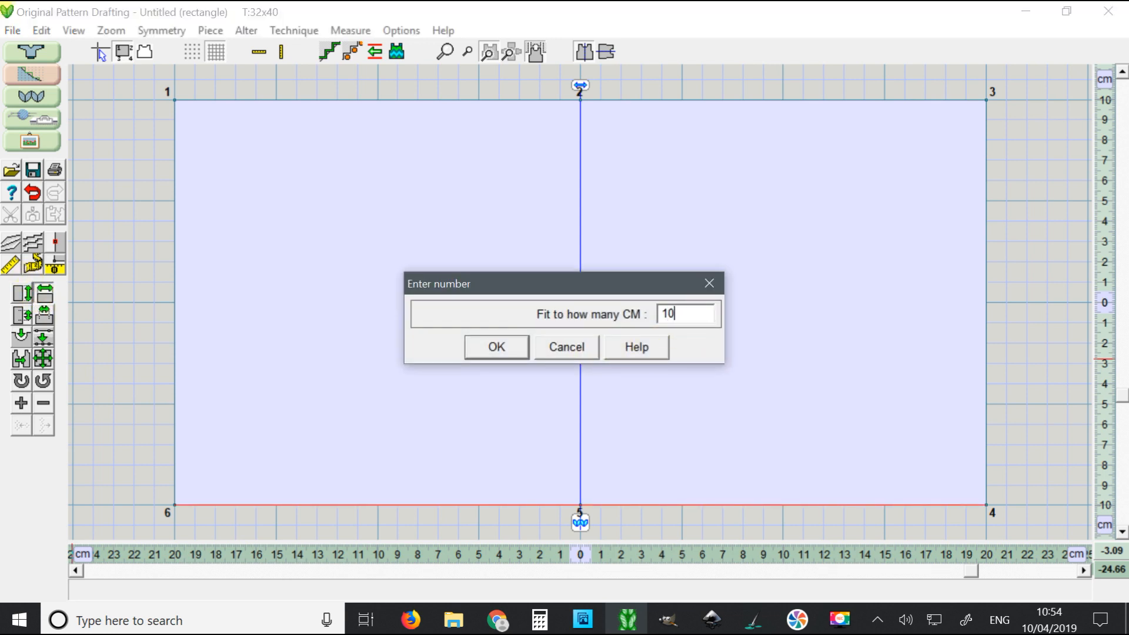
{"action": "left_click", "coordinate": [516, 351]}
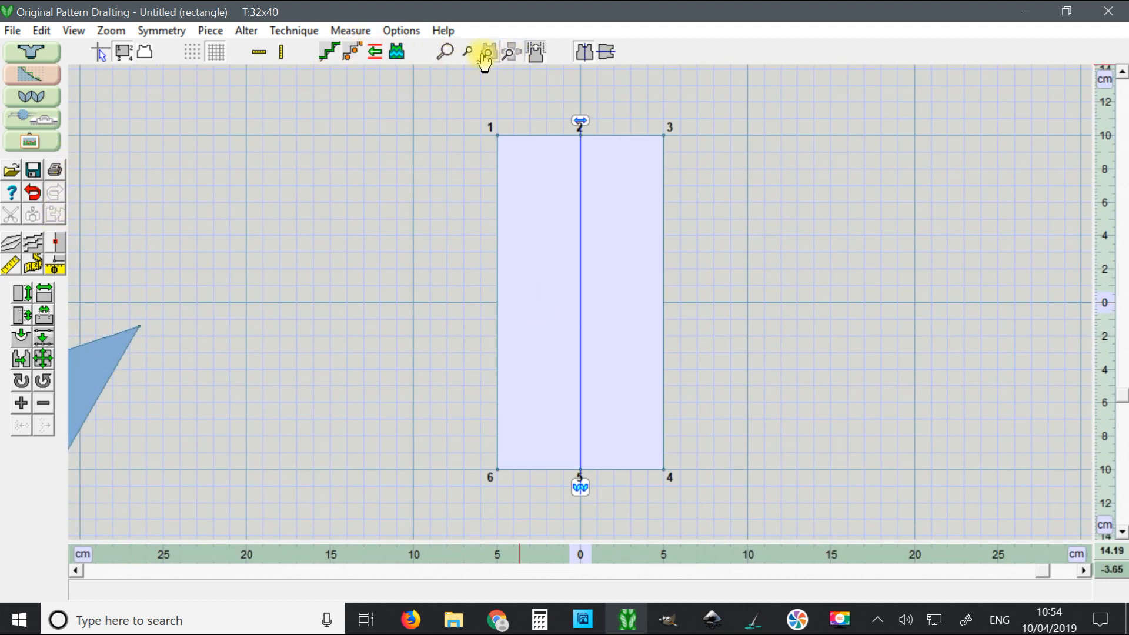
Step: Show all pieces and move the rectangle above the far-left hexagon with the 22.4 cm side labels
{"action": "left_click", "coordinate": [511, 51]}
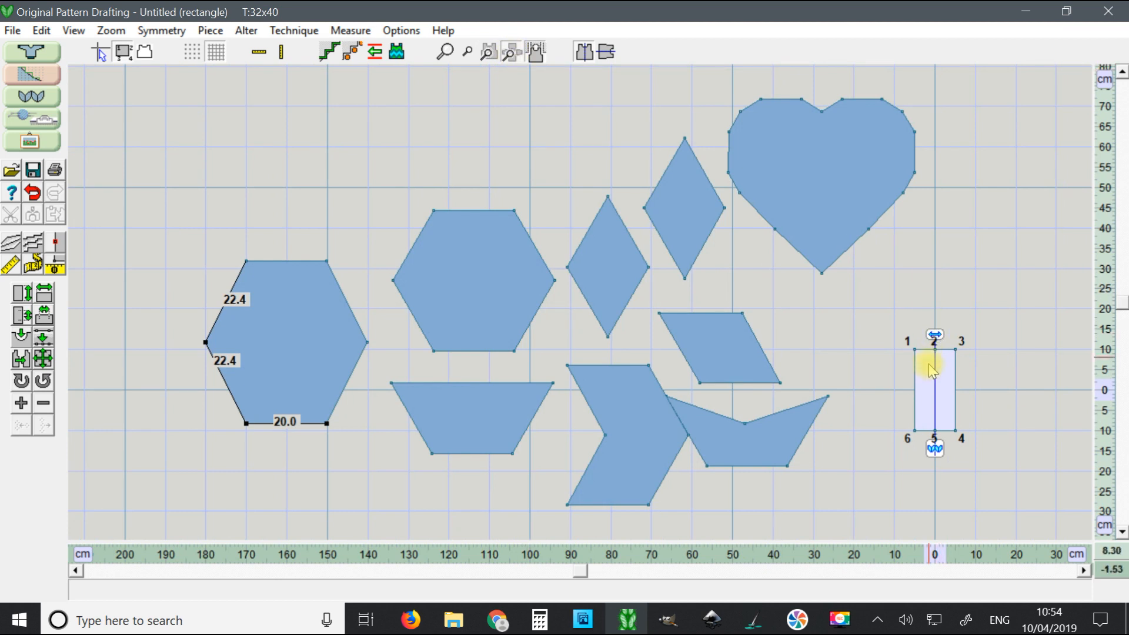
{"action": "right_click", "coordinate": [927, 364]}
{"action": "left_click", "coordinate": [868, 318]}
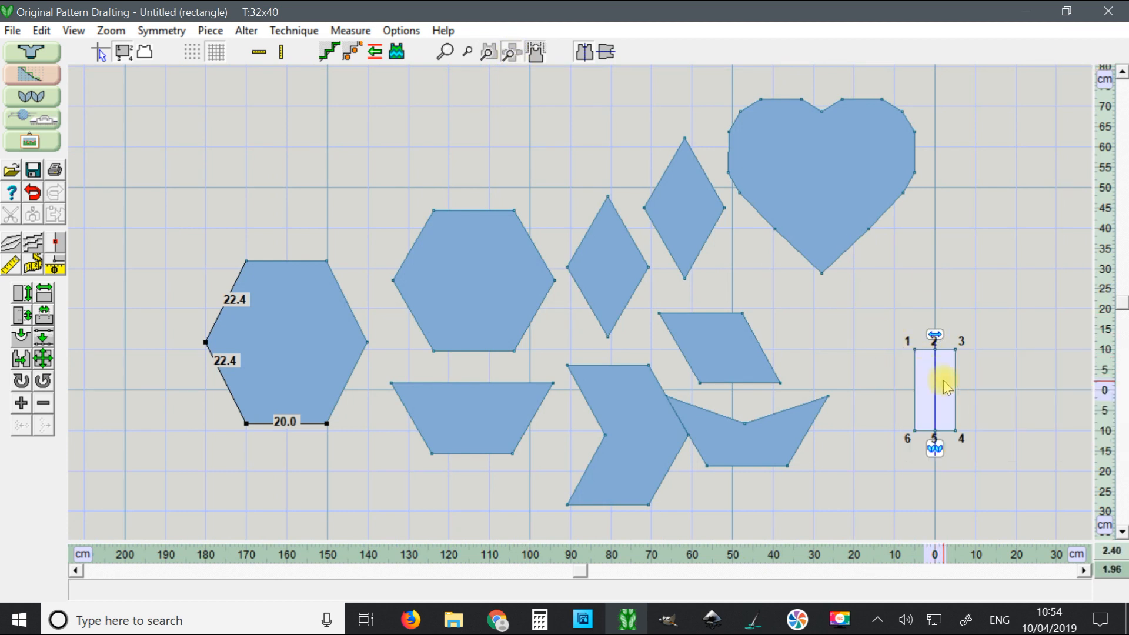
{"action": "left_click_drag", "start_coordinate": [943, 397], "coordinate": [317, 167]}
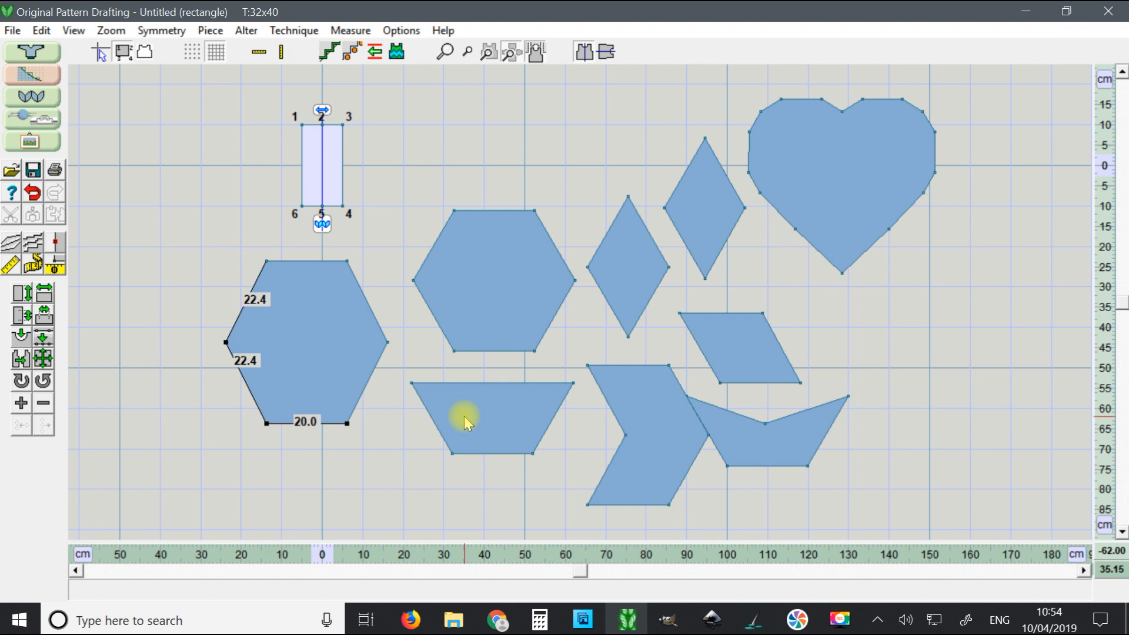
Step: Shift the chevron slightly left, clear of the boat-shaped piece, and move the heart to the left of the rectangle
{"action": "left_click_drag", "start_coordinate": [640, 416], "coordinate": [626, 415]}
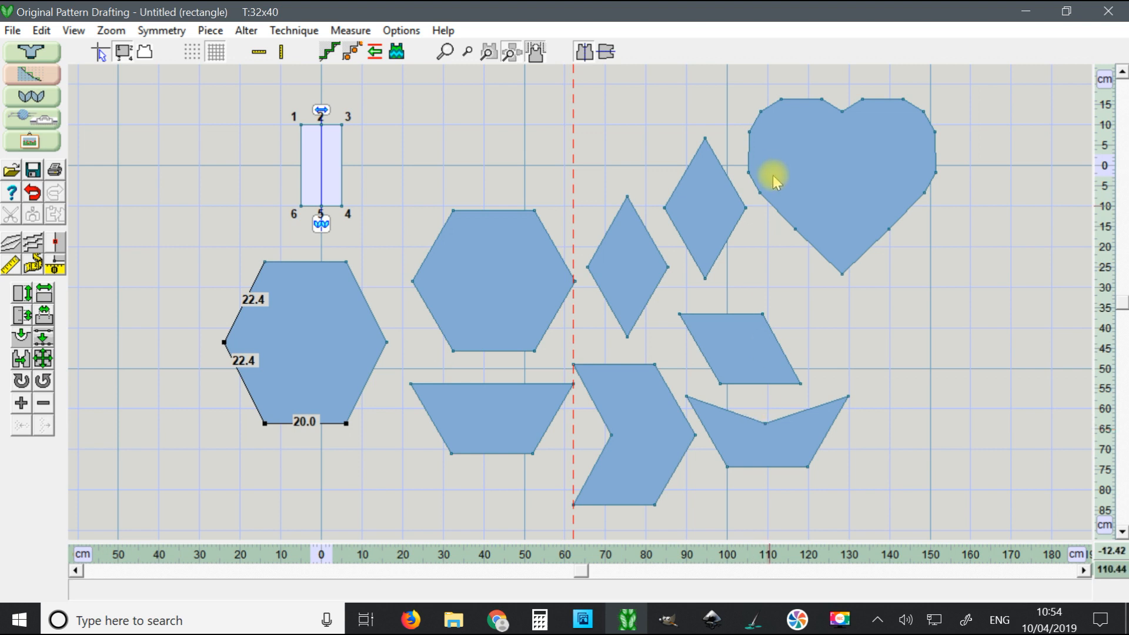
{"action": "left_click_drag", "start_coordinate": [799, 203], "coordinate": [146, 242]}
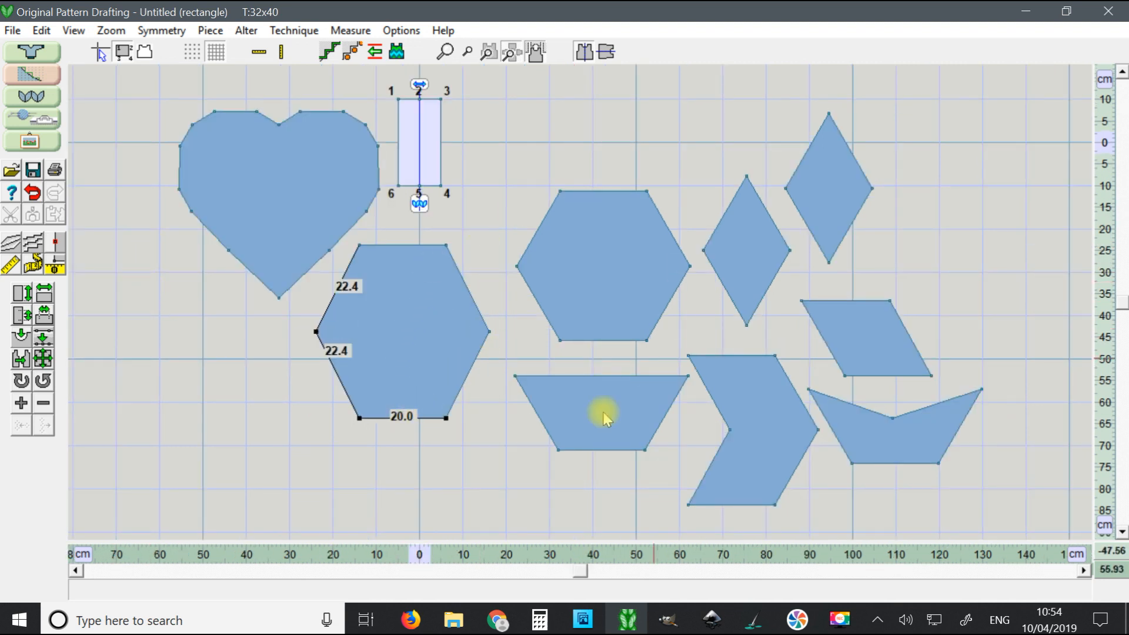